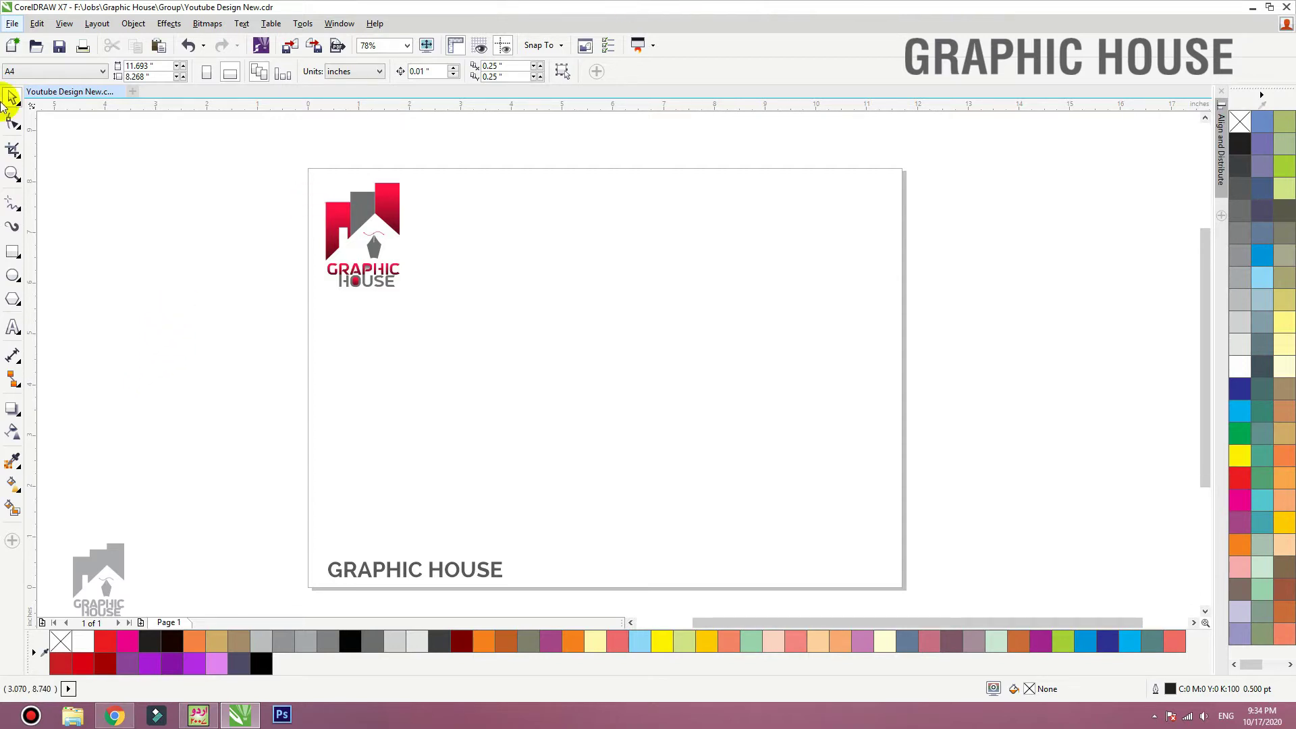
Draw a rectangle about 6.02 by 3.64 inches on the page, fill it with Ice Blue and remove its outline
{"action": "left_click", "coordinate": [11, 250]}
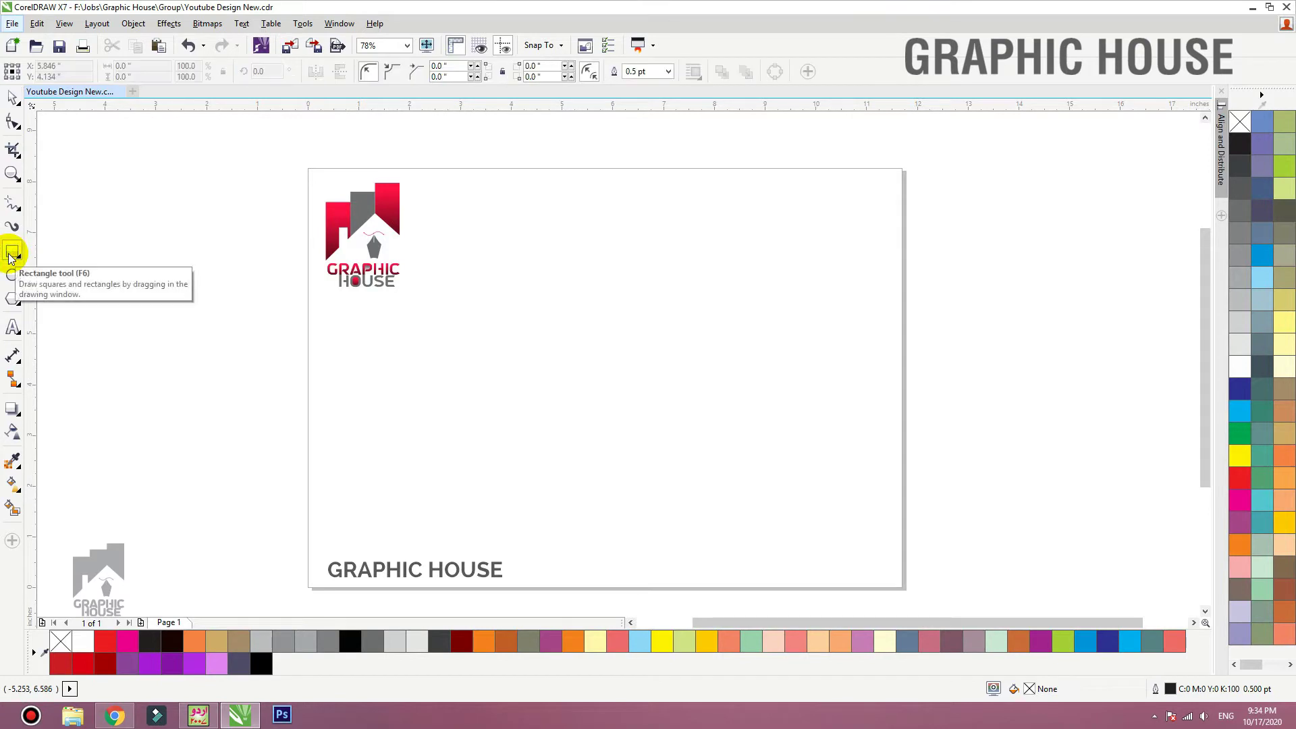
{"action": "left_click_drag", "start_coordinate": [525, 304], "coordinate": [832, 489]}
{"action": "left_click", "coordinate": [1262, 277]}
{"action": "right_click", "coordinate": [1240, 121]}
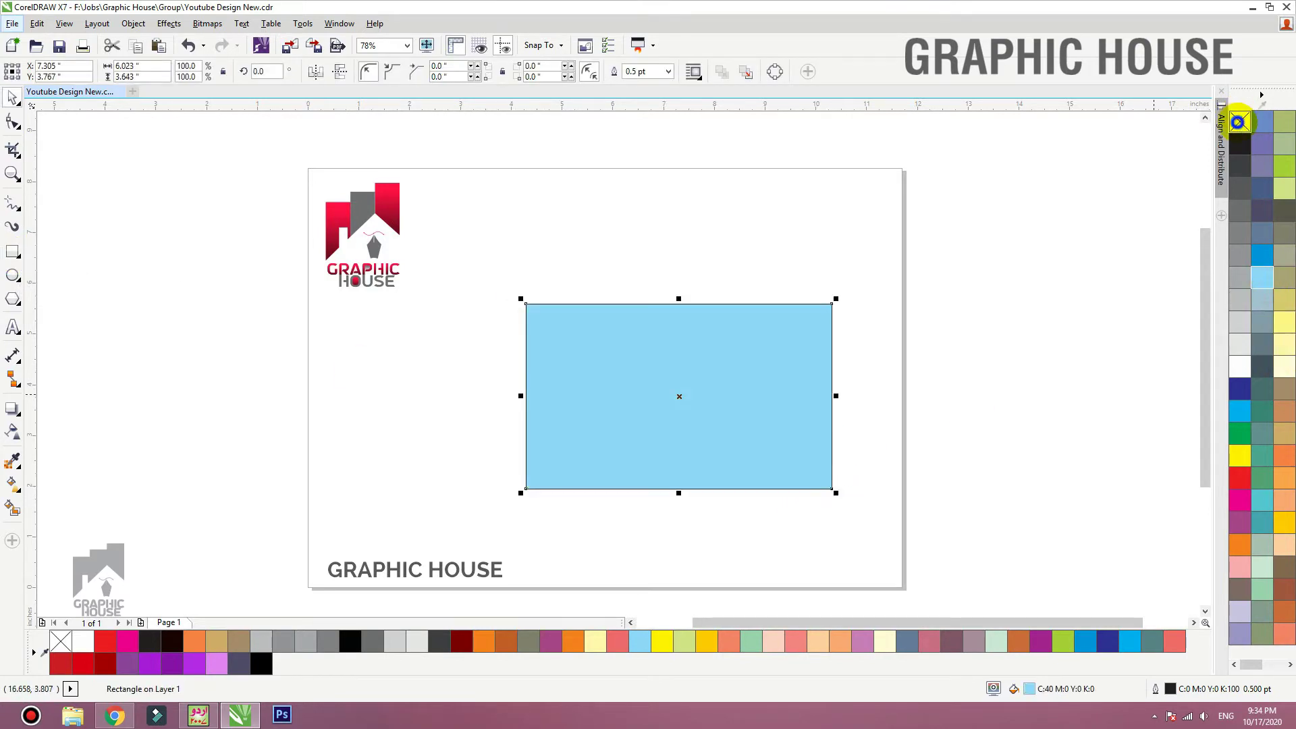
Stretch the blue rectangle downward to a height of about 3.85 inches
{"action": "key", "text": "F2"}
{"action": "left_click_drag", "start_coordinate": [926, 225], "coordinate": [386, 535]}
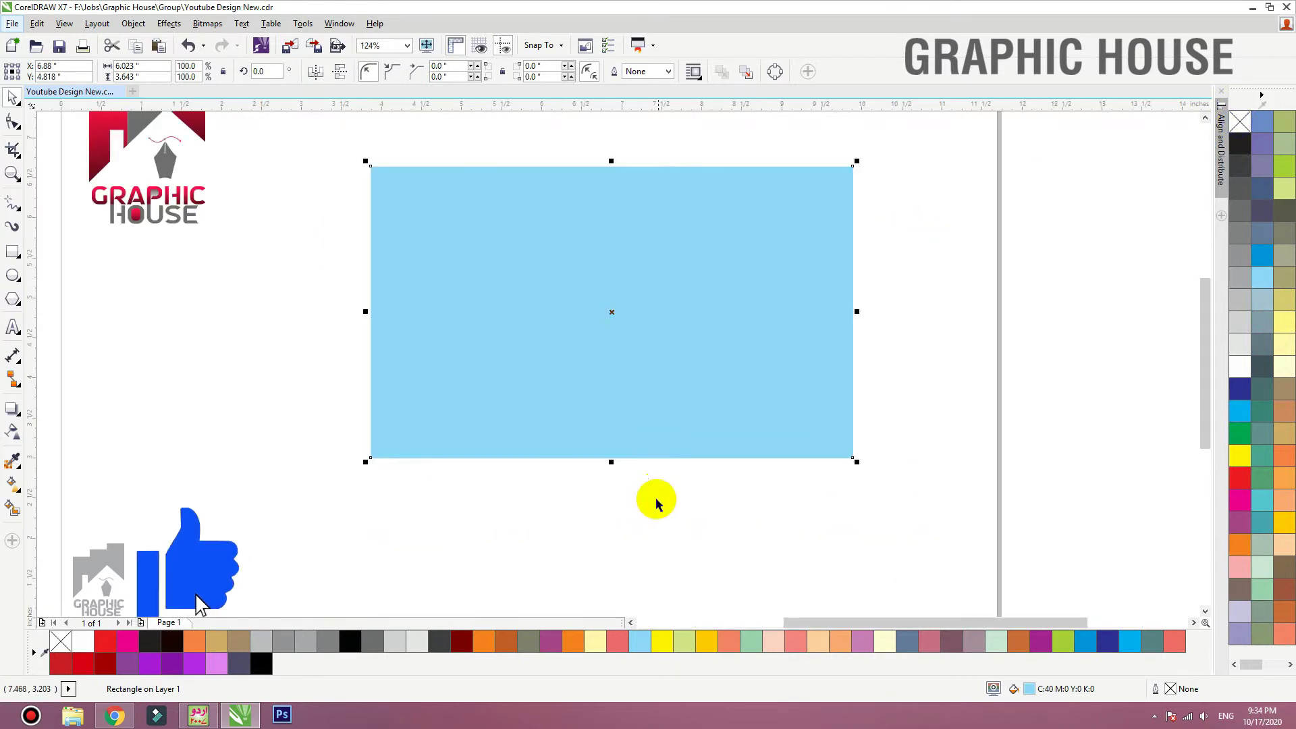
{"action": "left_click_drag", "start_coordinate": [611, 464], "coordinate": [611, 479]}
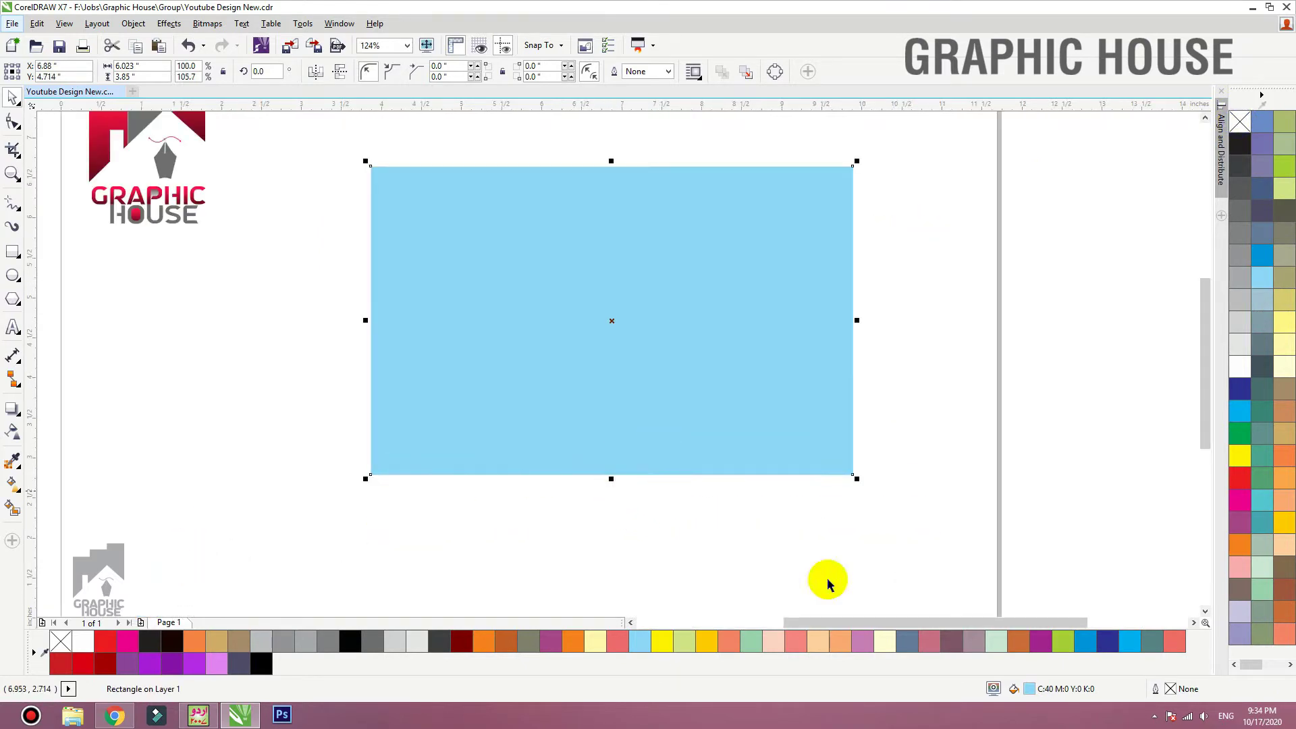
Lighten the rectangle's fill to C15 M0 Y0 K0 and add that colour to the palette
{"action": "double_click", "coordinate": [1030, 690]}
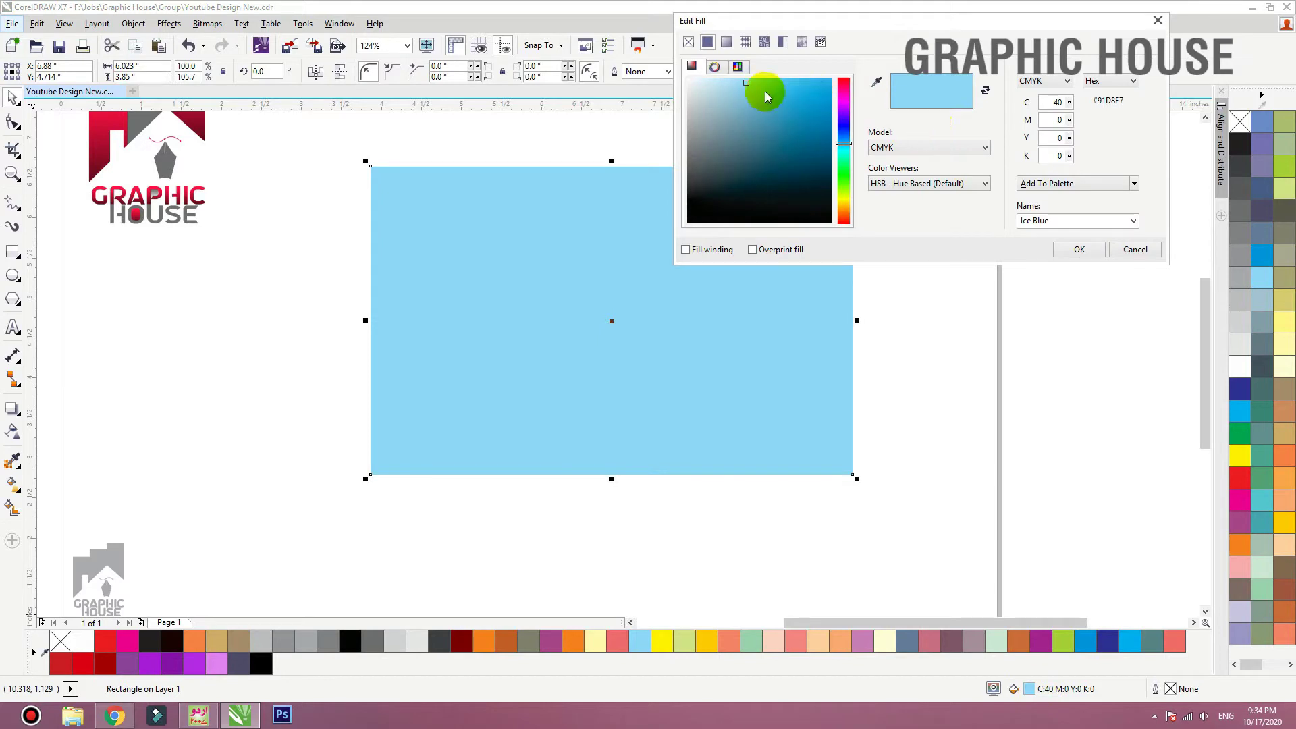
{"action": "left_click", "coordinate": [721, 81]}
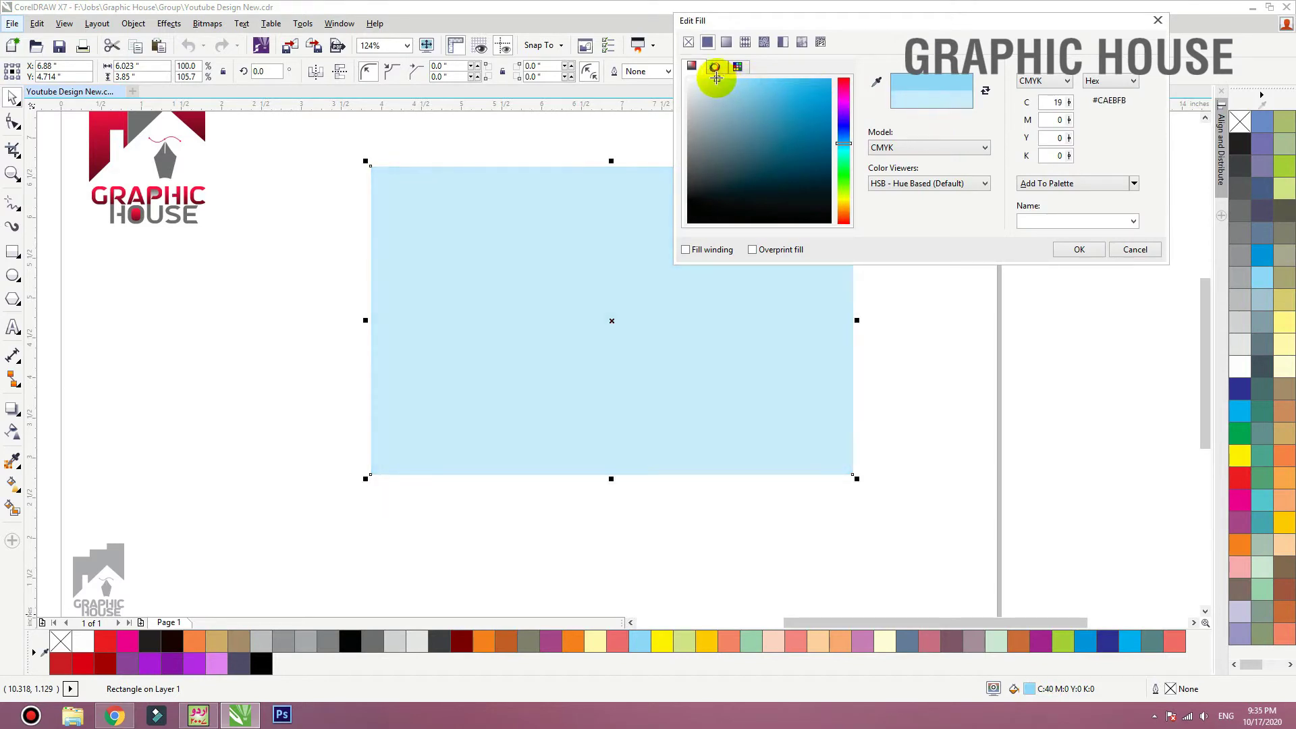
{"action": "left_click", "coordinate": [1047, 183]}
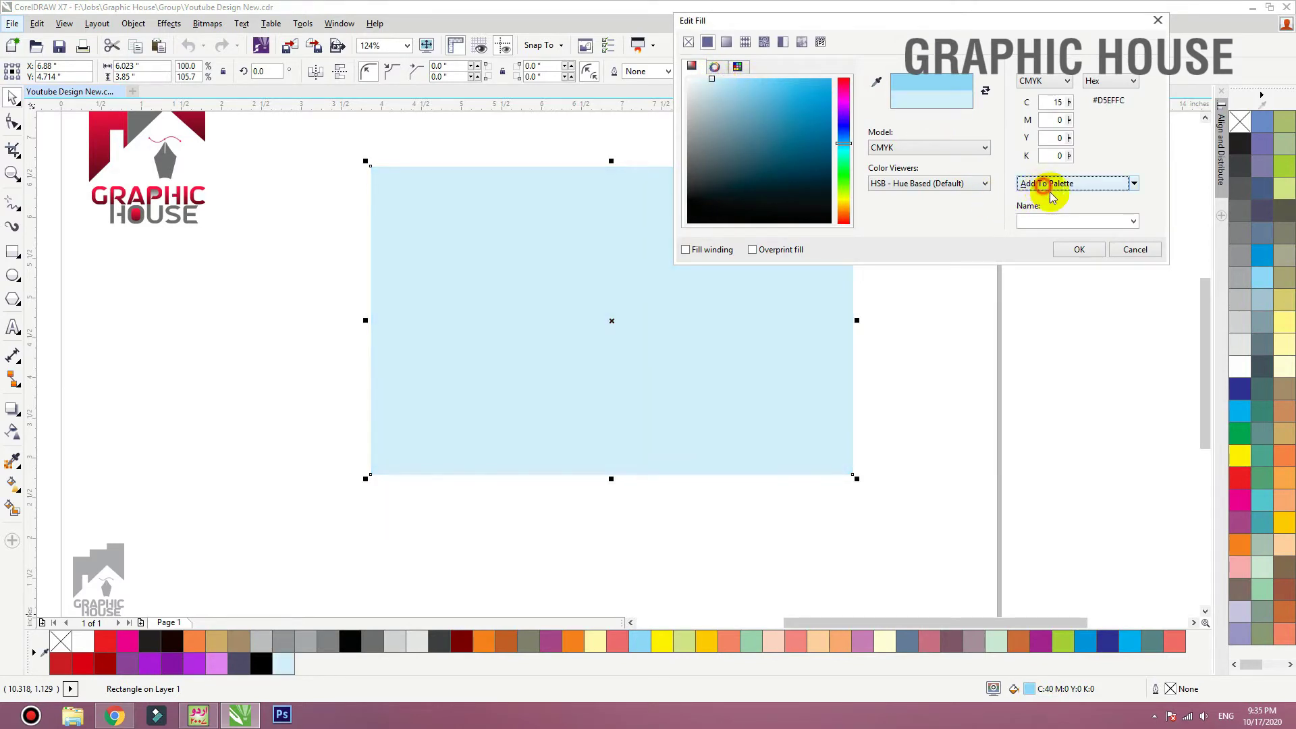
{"action": "left_click", "coordinate": [1066, 251]}
{"action": "left_click", "coordinate": [1070, 335]}
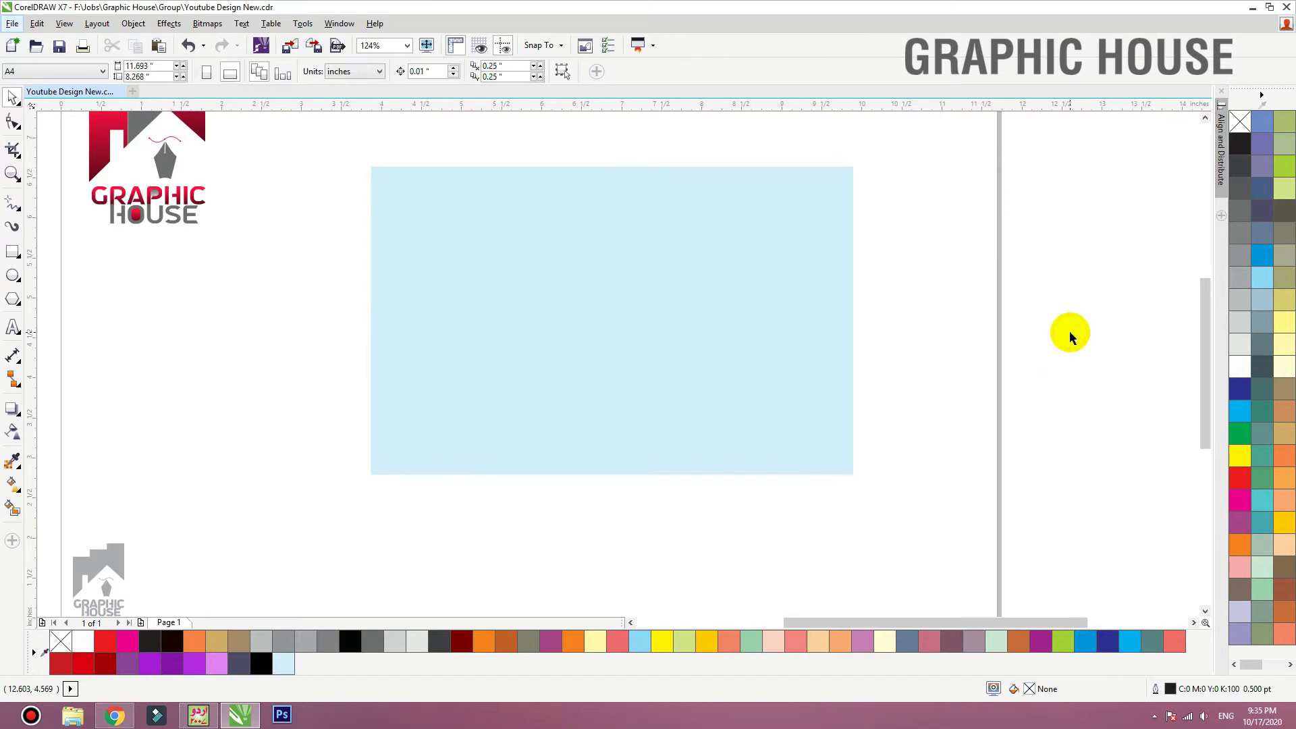
Draw a square about 2.47 inches wide and centre it horizontally and vertically on the light blue rectangle
{"action": "left_click", "coordinate": [13, 253]}
{"action": "left_click_drag", "start_coordinate": [524, 218], "coordinate": [722, 411]}
{"action": "key", "text": "space"}
{"action": "left_click", "coordinate": [796, 283], "text": "shift"}
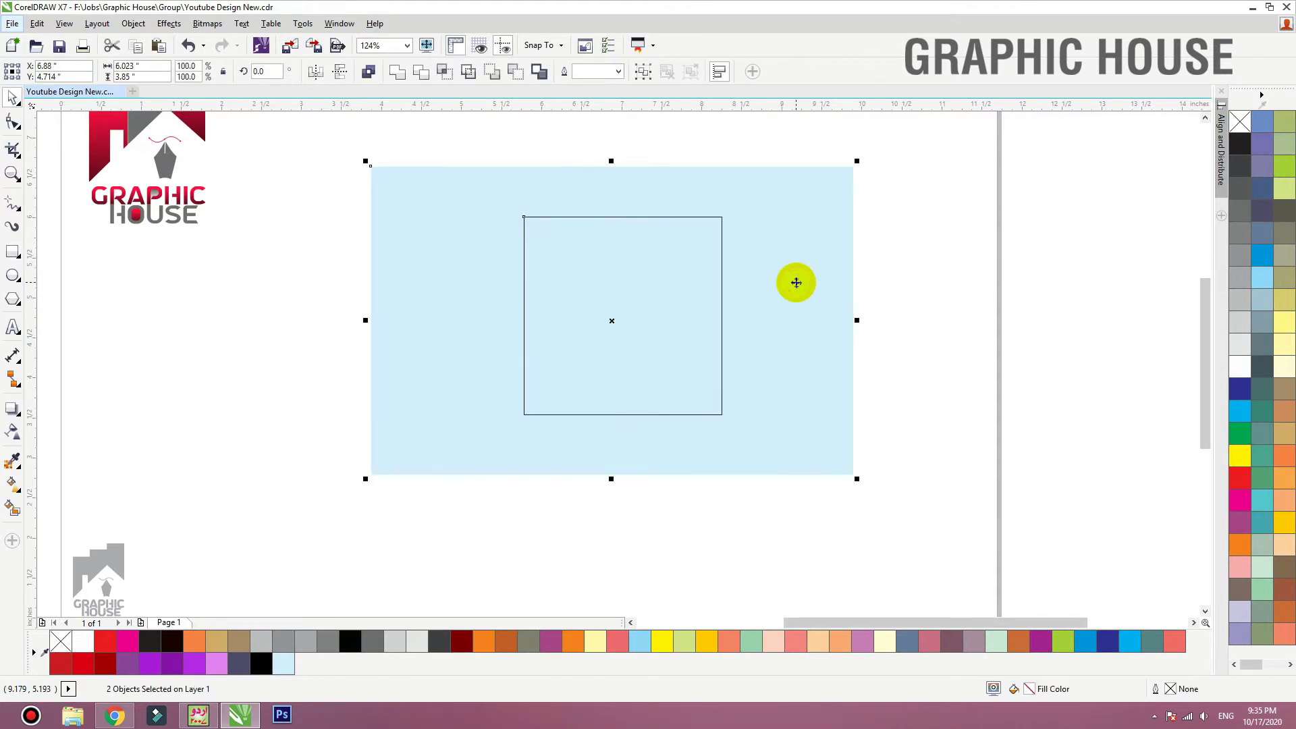
{"action": "key", "text": "c"}
{"action": "key", "text": "e"}
{"action": "left_click", "coordinate": [930, 263]}
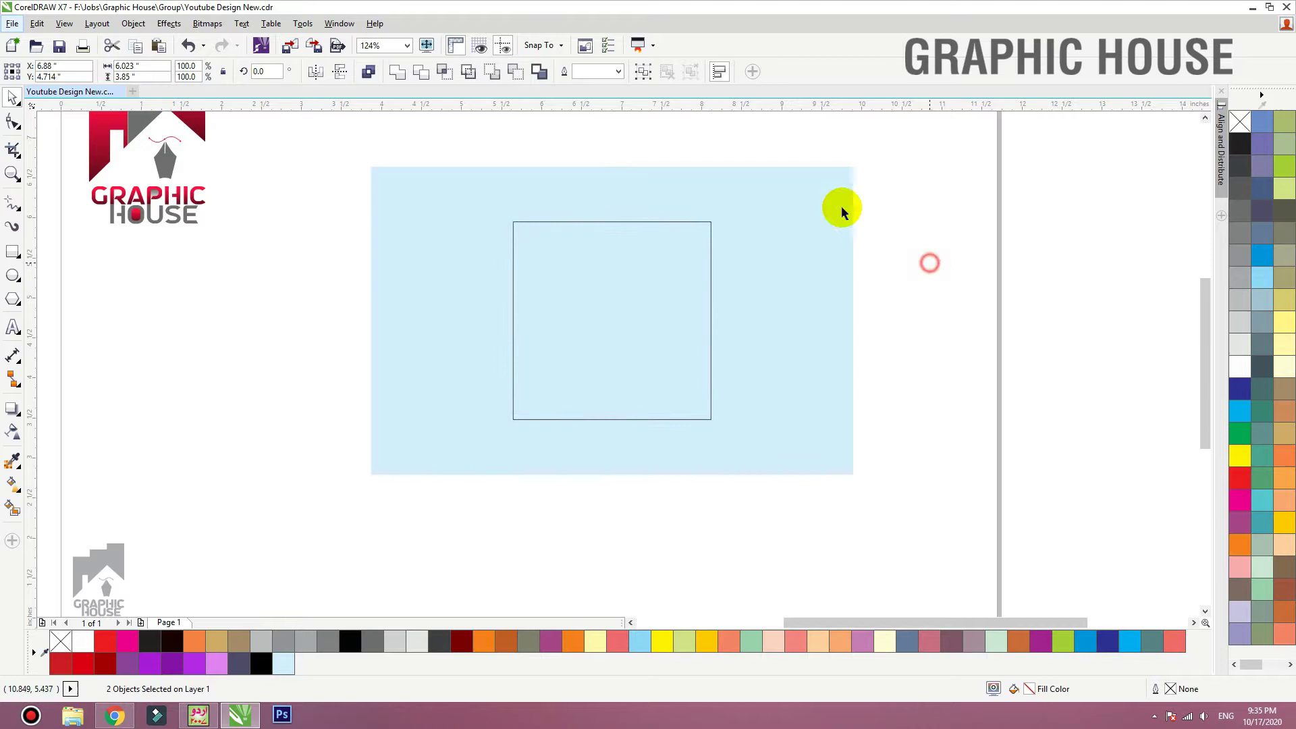
Round all four corners of the square to a radius of about 0.57 inch
{"action": "left_click", "coordinate": [710, 223]}
{"action": "left_click", "coordinate": [13, 122]}
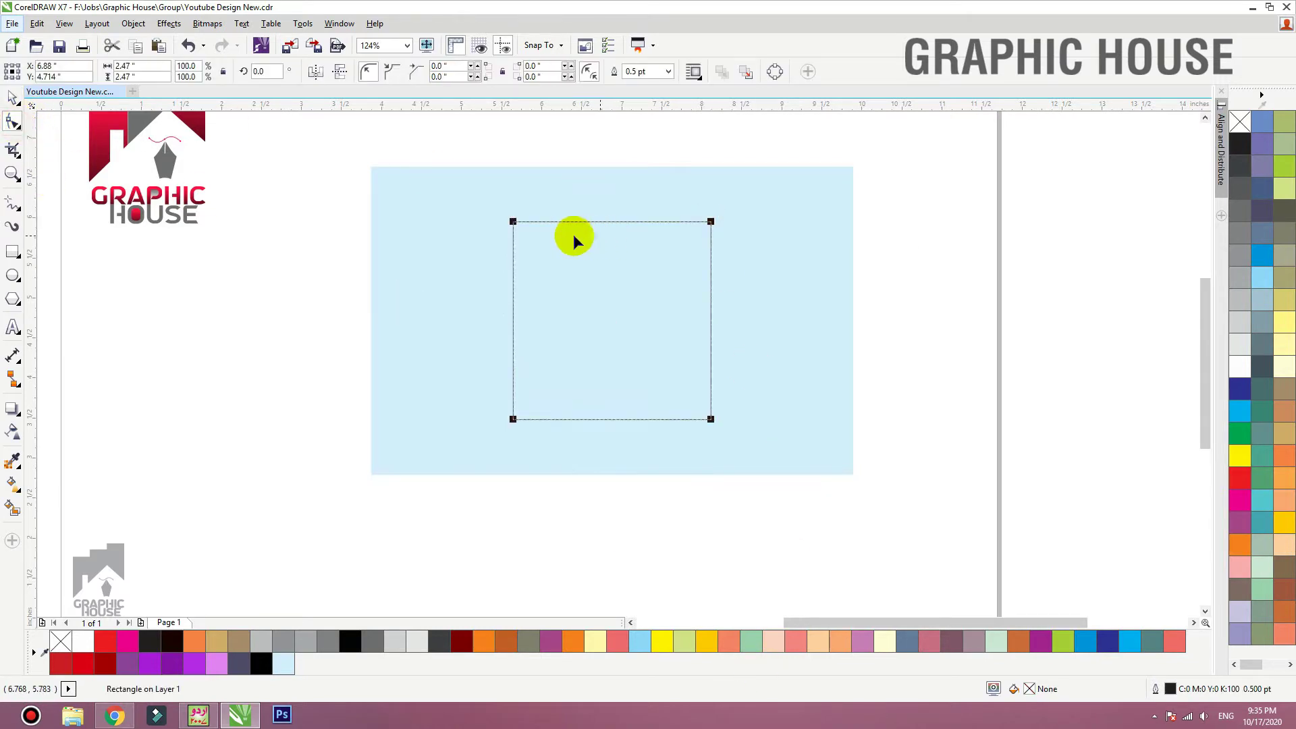
{"action": "left_click_drag", "start_coordinate": [515, 223], "coordinate": [519, 265]}
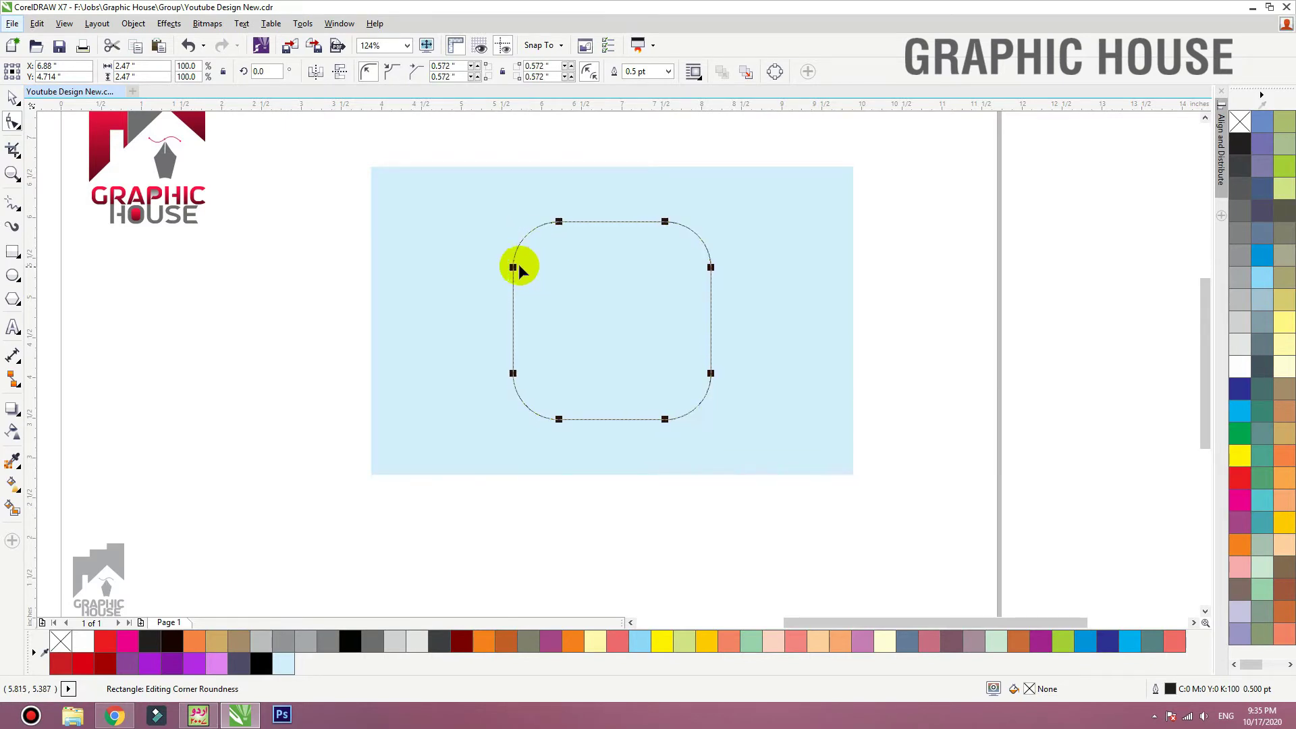
{"action": "key", "text": "space"}
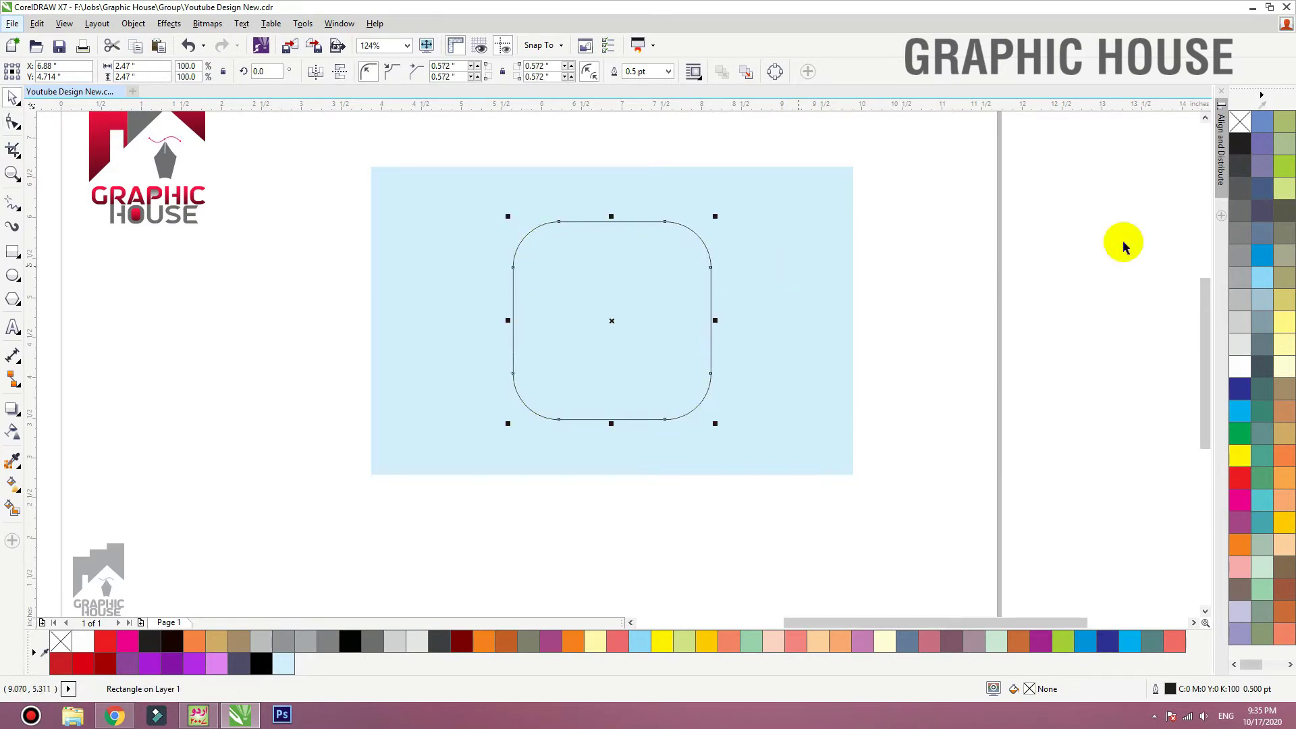
Remove the rounded square's outline and fill it with 20% black
{"action": "left_click", "coordinate": [1244, 365]}
{"action": "right_click", "coordinate": [1244, 126]}
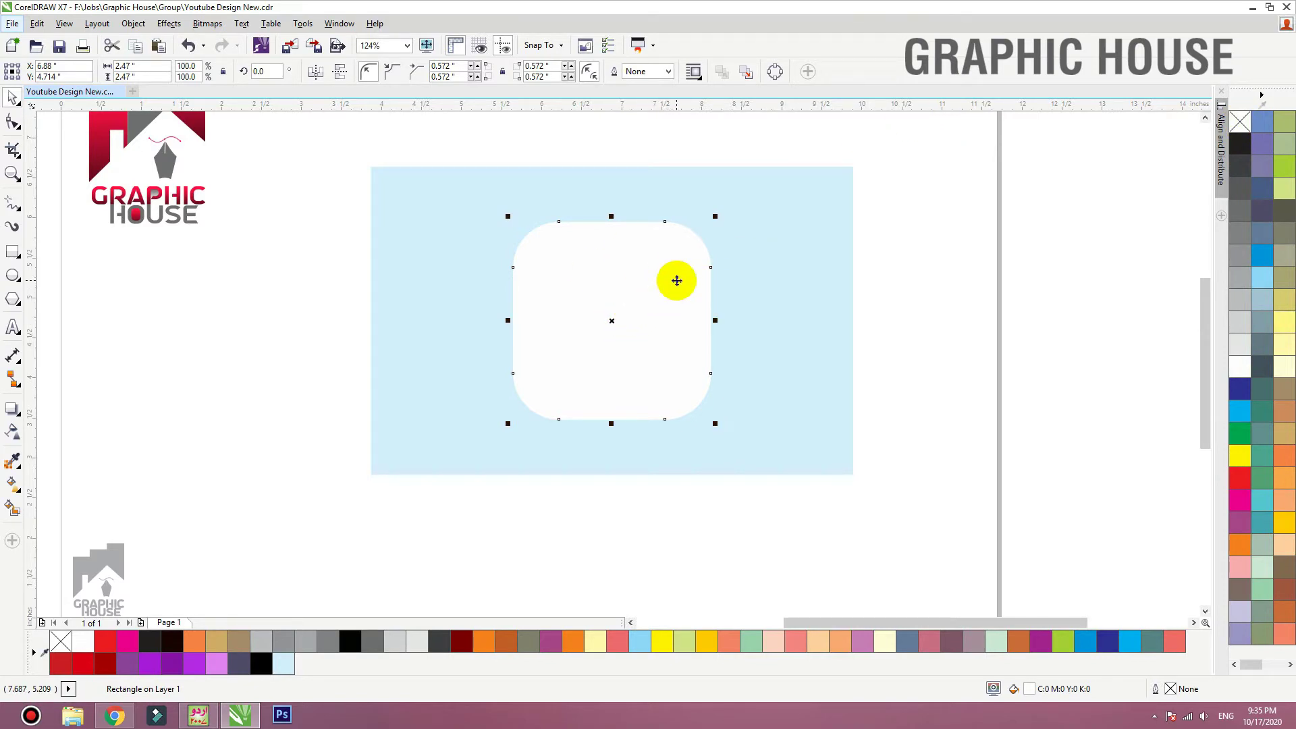
{"action": "left_click", "coordinate": [1241, 304]}
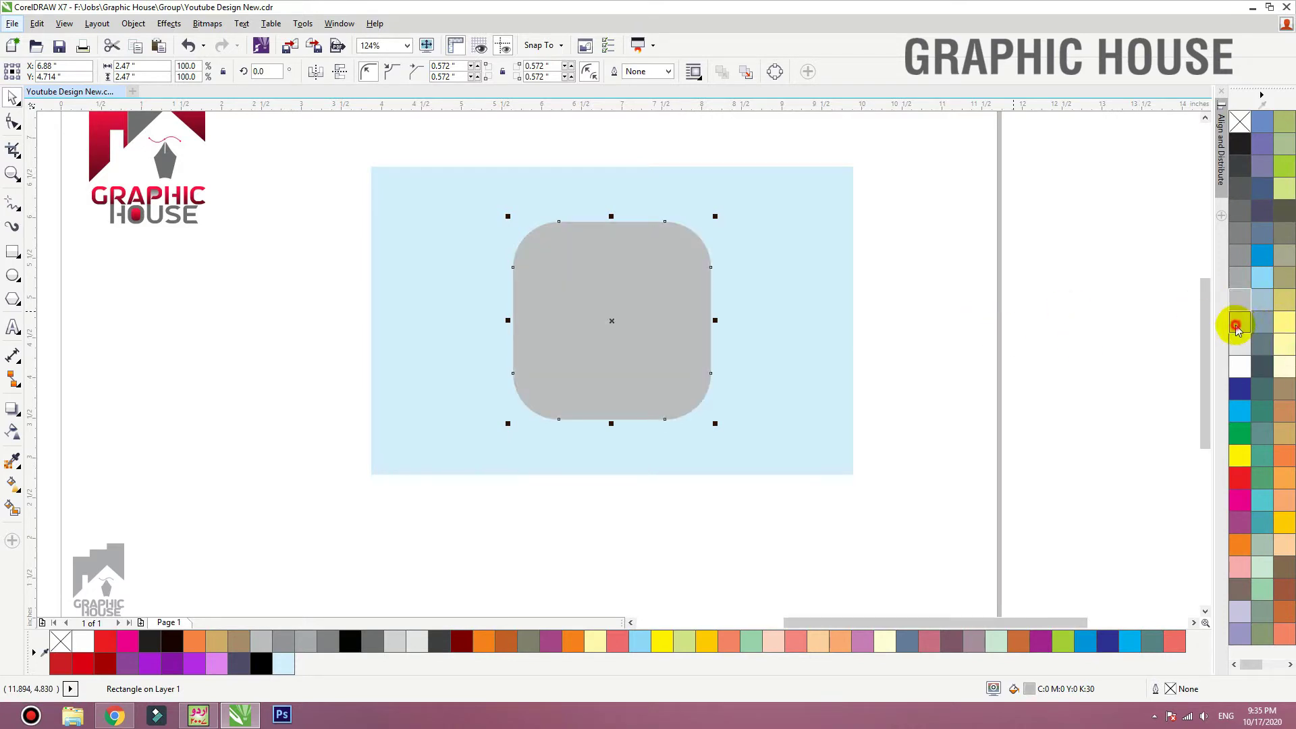
{"action": "left_click", "coordinate": [1240, 324]}
Apply a vertical linear fountain fill to the rounded square, from 20% black at its base to white at its top
{"action": "key", "text": "g"}
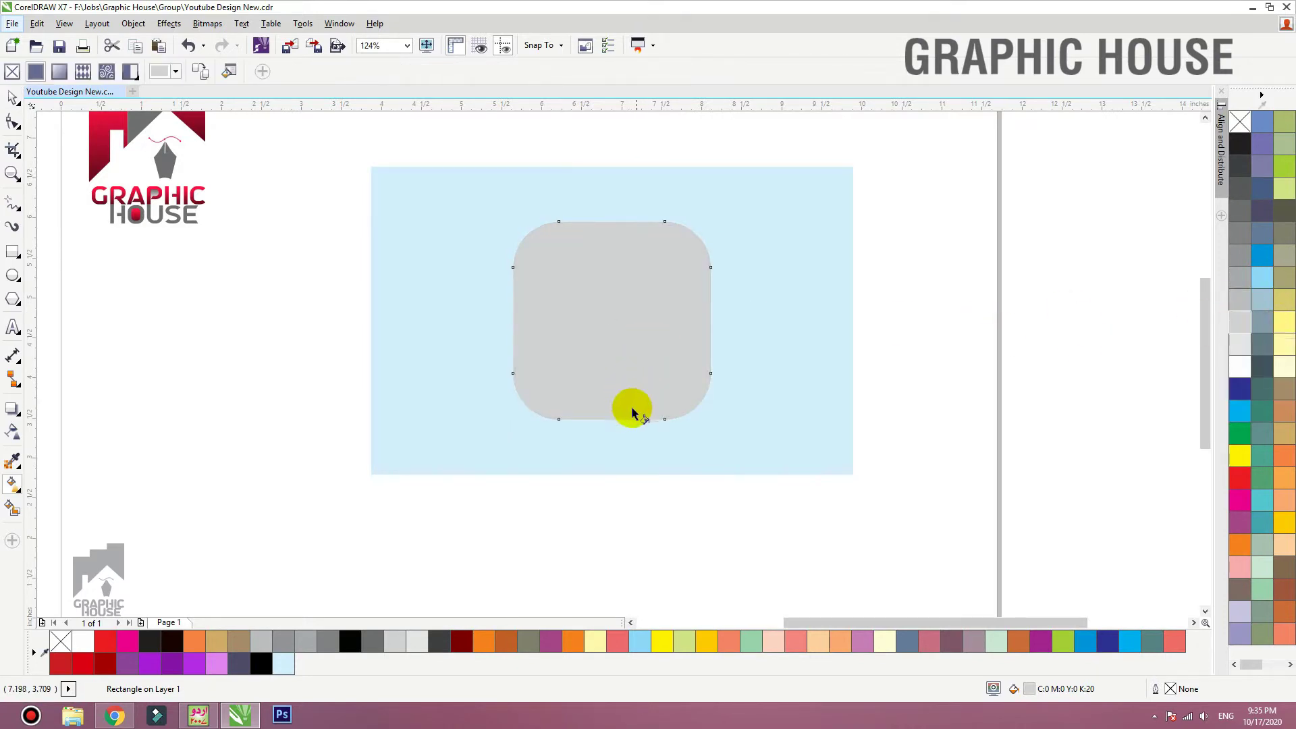
{"action": "left_click_drag", "start_coordinate": [648, 419], "coordinate": [633, 192]}
{"action": "left_click_drag", "start_coordinate": [648, 419], "coordinate": [659, 463]}
{"action": "key", "text": "space"}
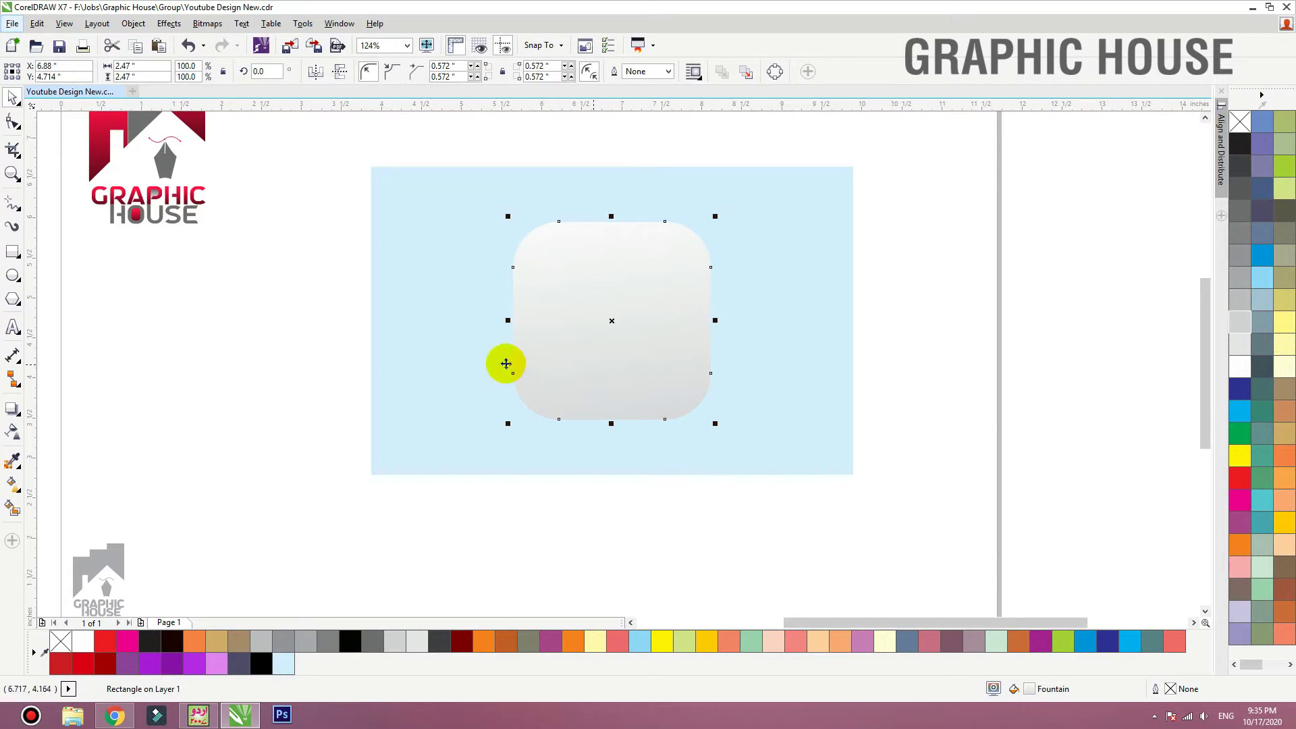
Draw a bar about 0.42 by 1.45 inches across the rounded square's left edge, filled with cyan and without an outline
{"action": "left_click", "coordinate": [10, 254]}
{"action": "left_click_drag", "start_coordinate": [492, 266], "coordinate": [526, 382]}
{"action": "left_click", "coordinate": [12, 96]}
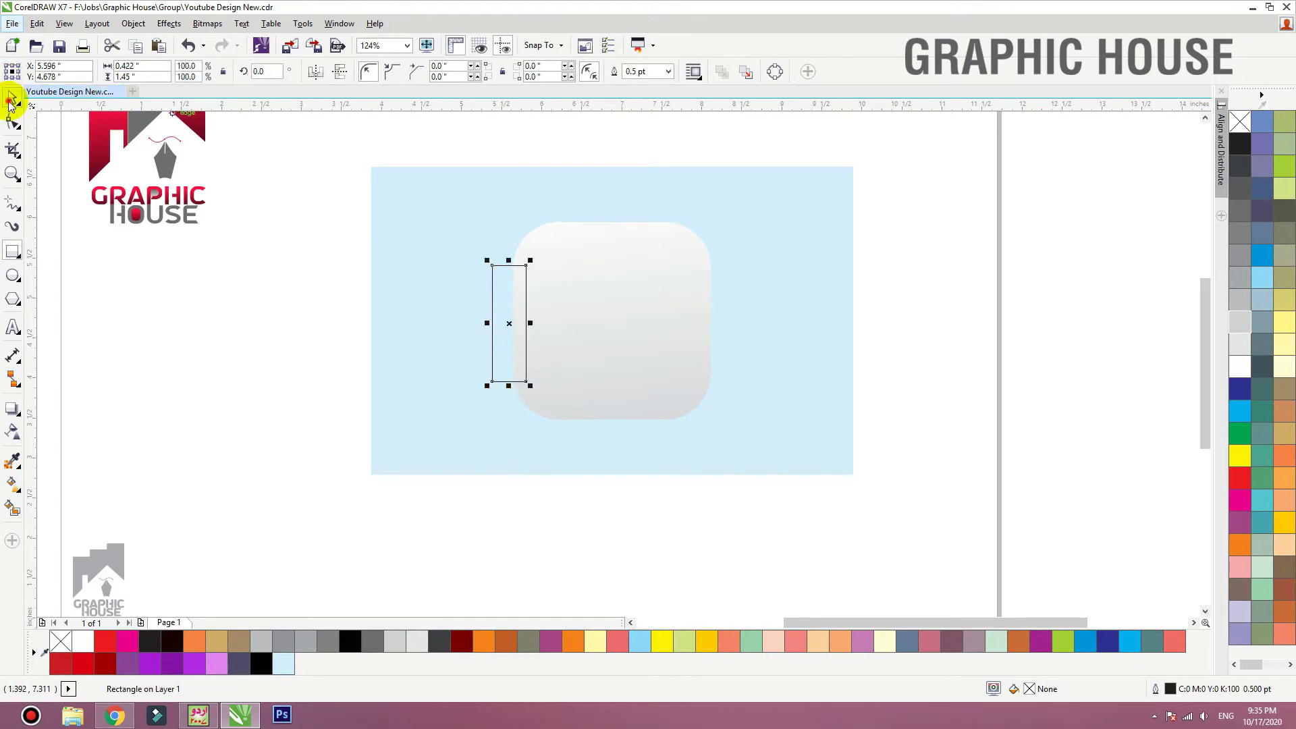
{"action": "left_click", "coordinate": [1263, 257]}
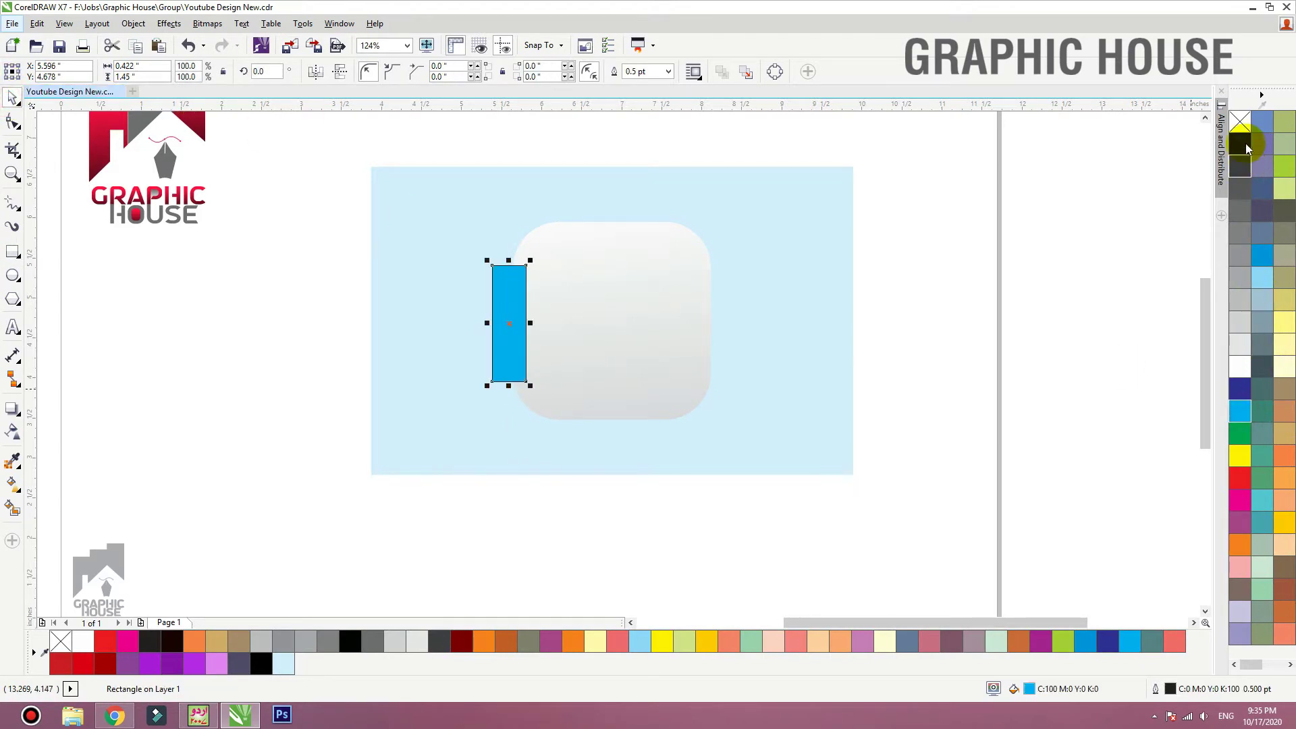
{"action": "right_click", "coordinate": [1240, 121]}
Round the cyan bar's corners to a radius of about 0.1 inch
{"action": "key", "text": "F10"}
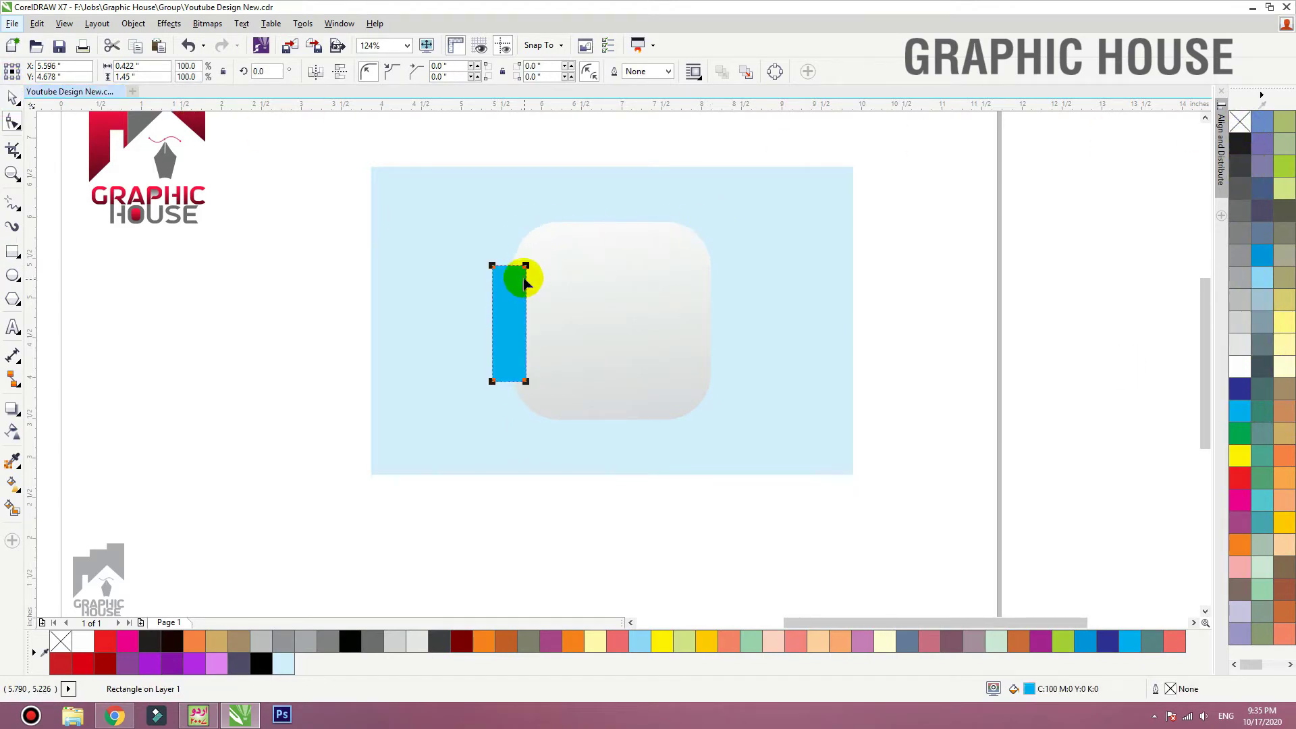
{"action": "left_click_drag", "start_coordinate": [525, 266], "coordinate": [524, 292]}
{"action": "key", "text": "space"}
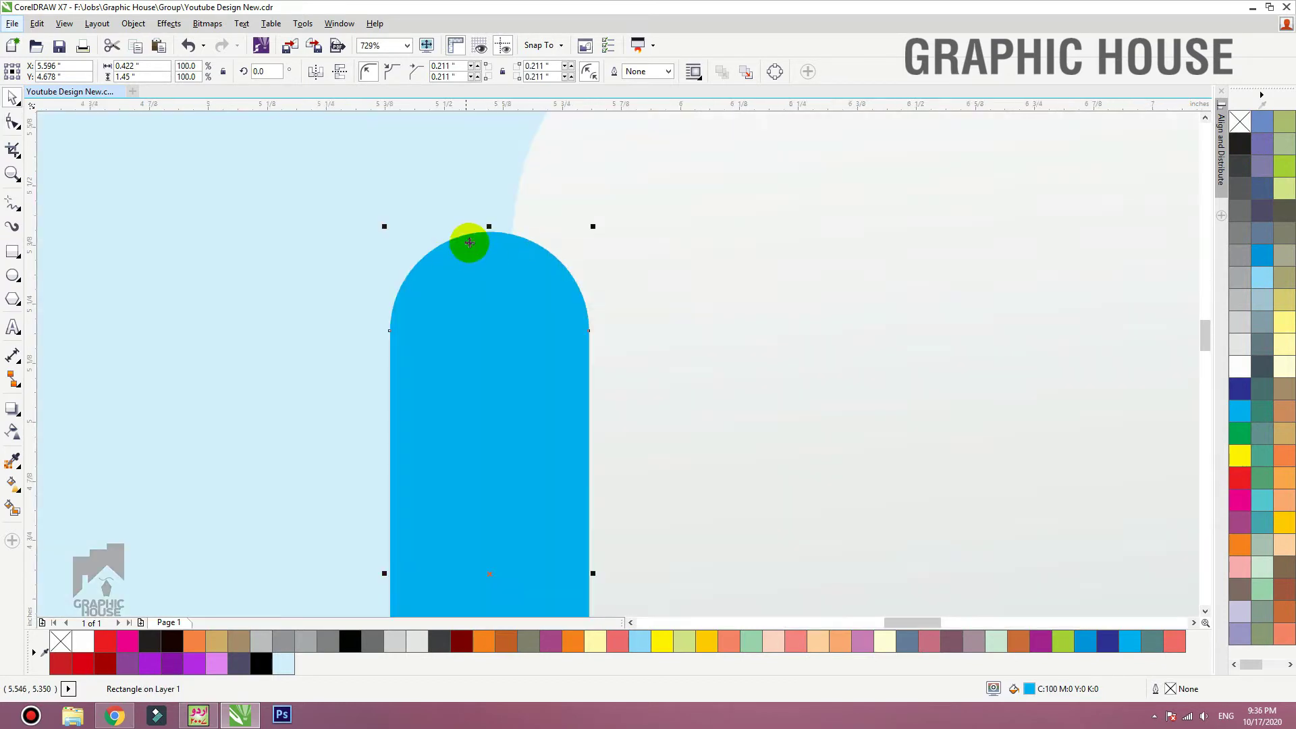
{"action": "key", "text": "F10"}
{"action": "left_click_drag", "start_coordinate": [490, 232], "coordinate": [588, 278]}
PowerClip the cyan bar inside the rounded square so only its inner part shows
{"action": "right_click", "coordinate": [530, 238]}
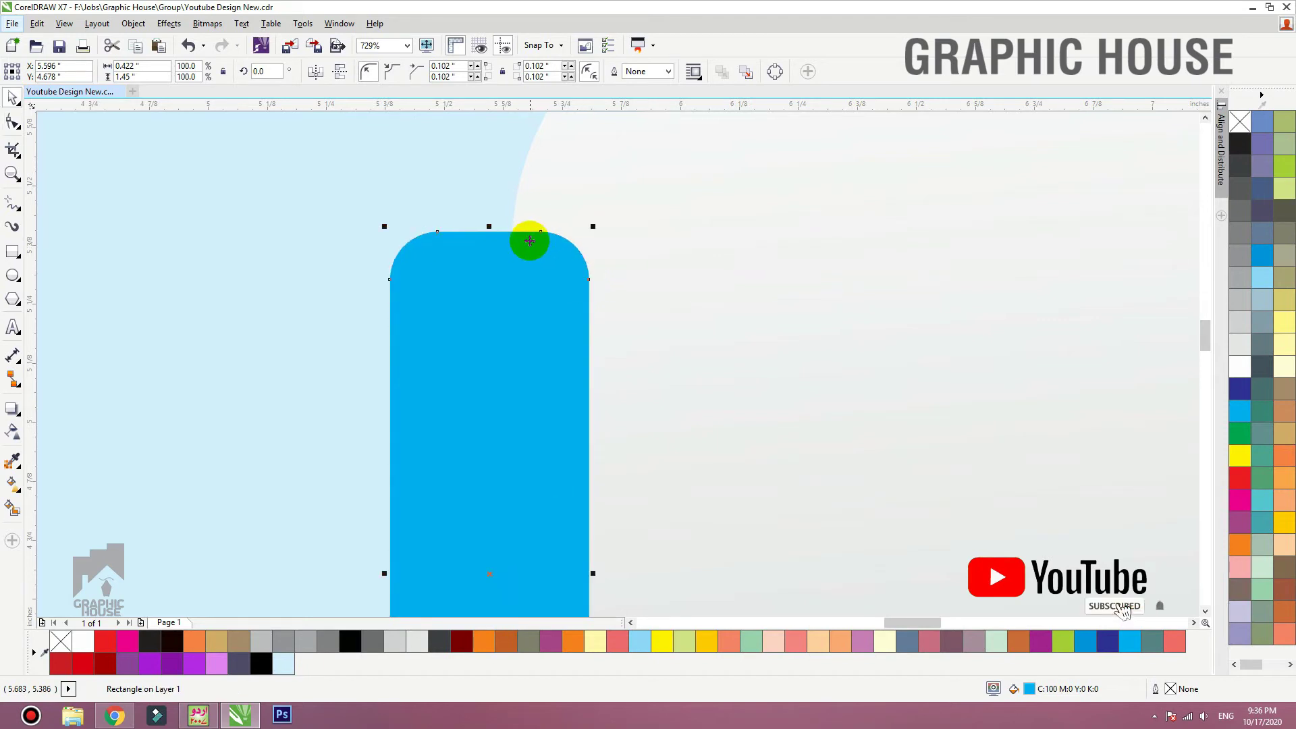
{"action": "left_click", "coordinate": [547, 255]}
{"action": "left_click", "coordinate": [521, 203]}
{"action": "scroll", "coordinate": [472, 230], "scroll_direction": "down", "scroll_amount": 3}
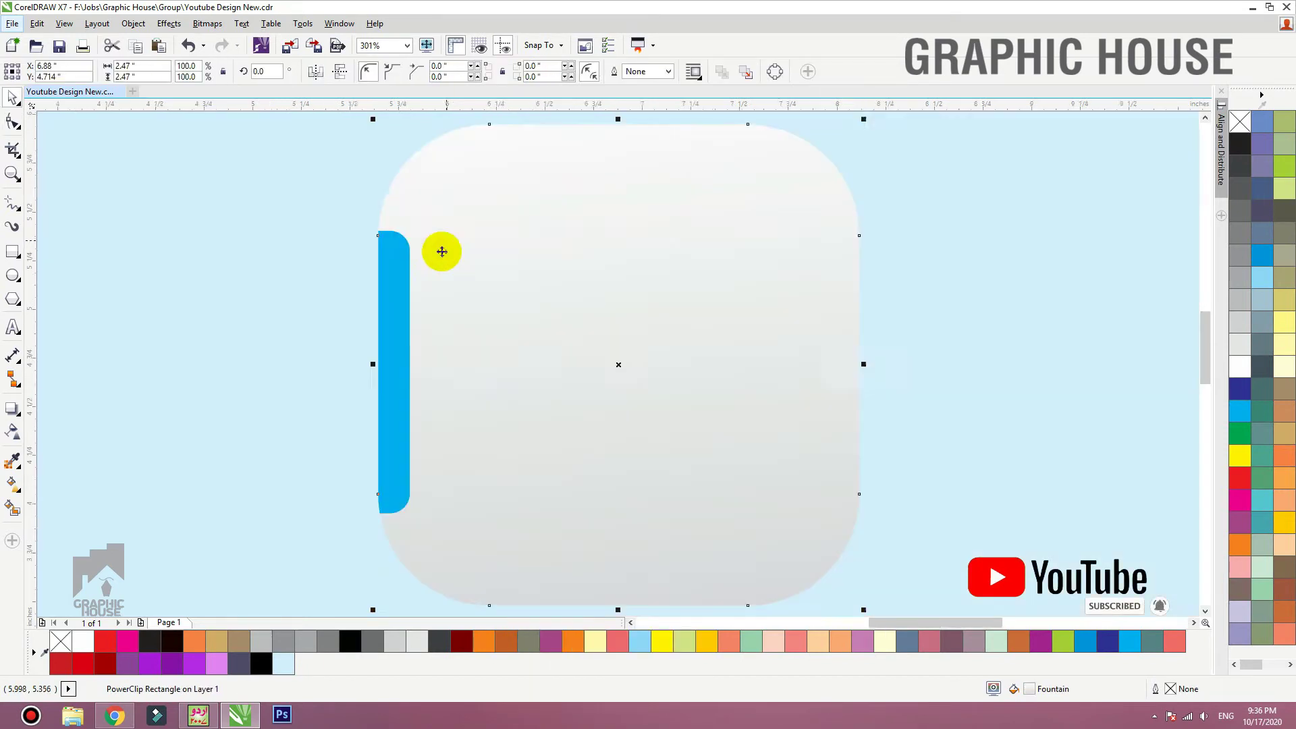
{"action": "scroll", "coordinate": [443, 257], "scroll_direction": "down", "scroll_amount": 2}
Add a drop shadow to the rounded square, starting from its centre
{"action": "left_click", "coordinate": [746, 230]}
{"action": "scroll", "coordinate": [748, 226], "scroll_direction": "up", "scroll_amount": 1}
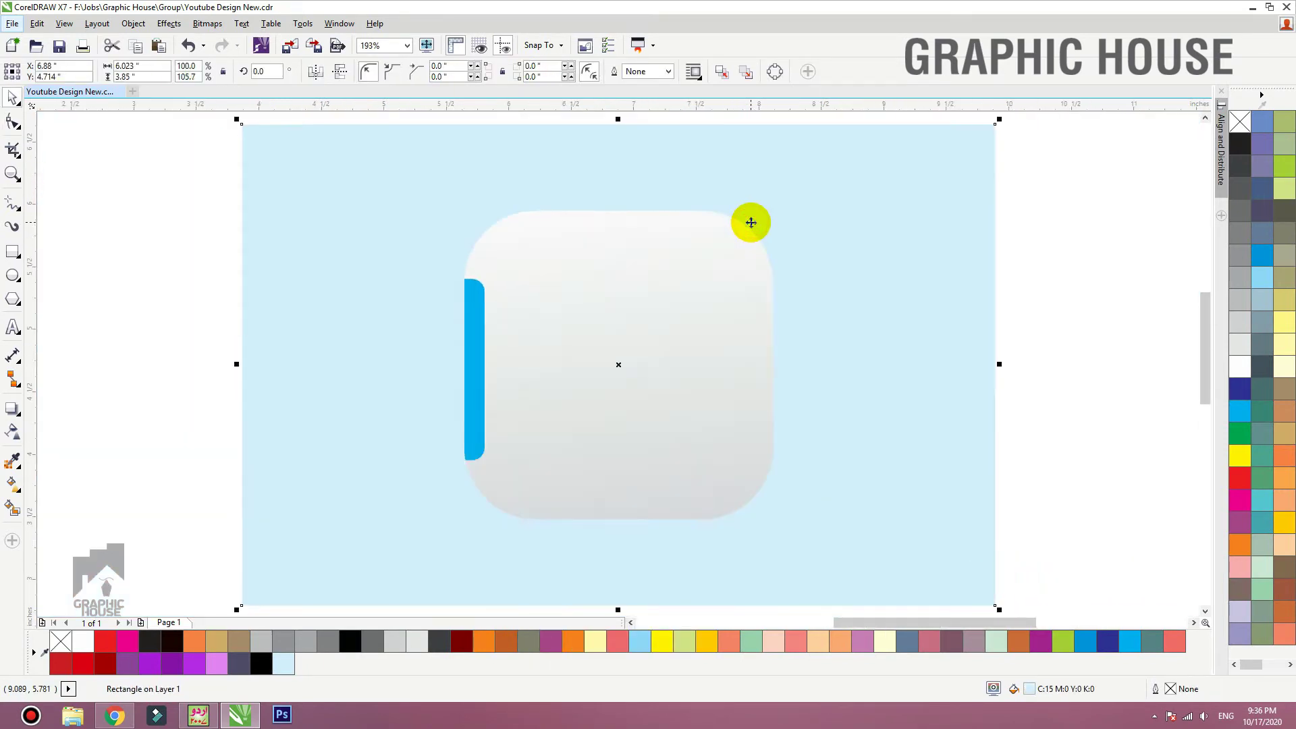
{"action": "left_click", "coordinate": [524, 364]}
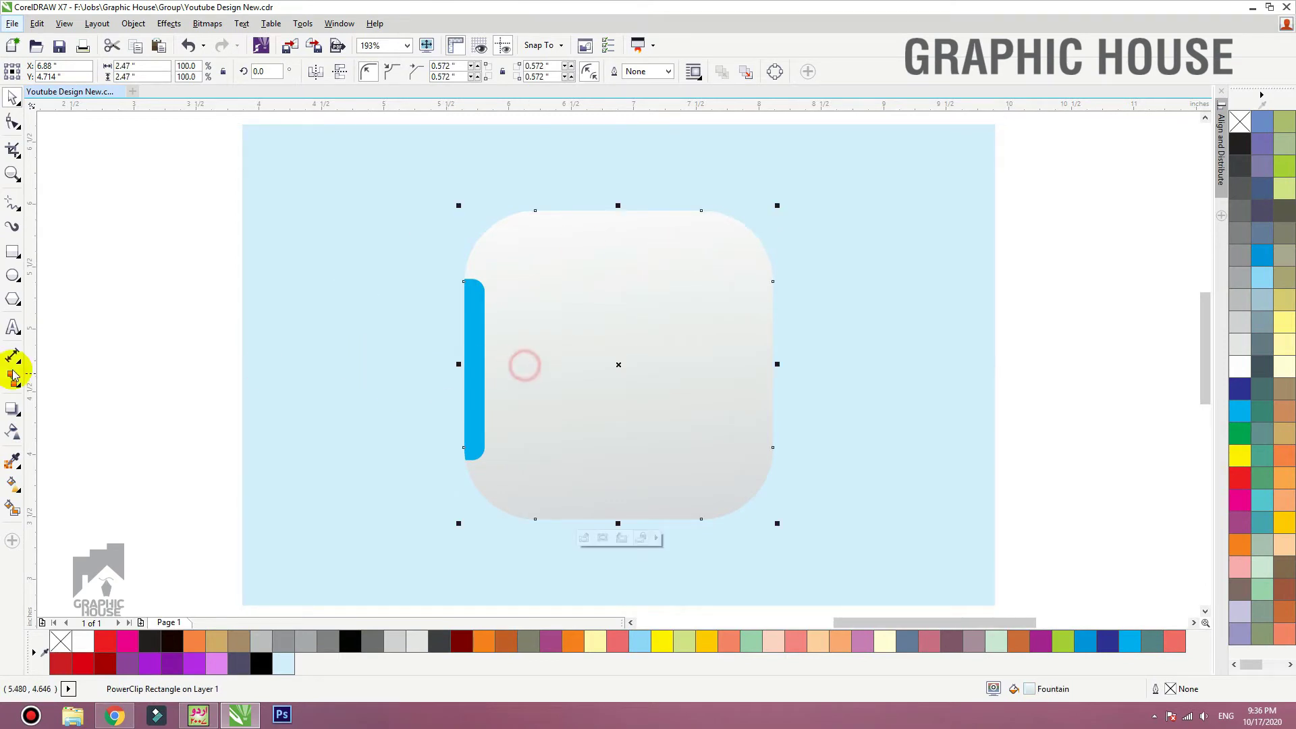
{"action": "left_click", "coordinate": [15, 413]}
{"action": "left_click_drag", "start_coordinate": [618, 364], "coordinate": [588, 451]}
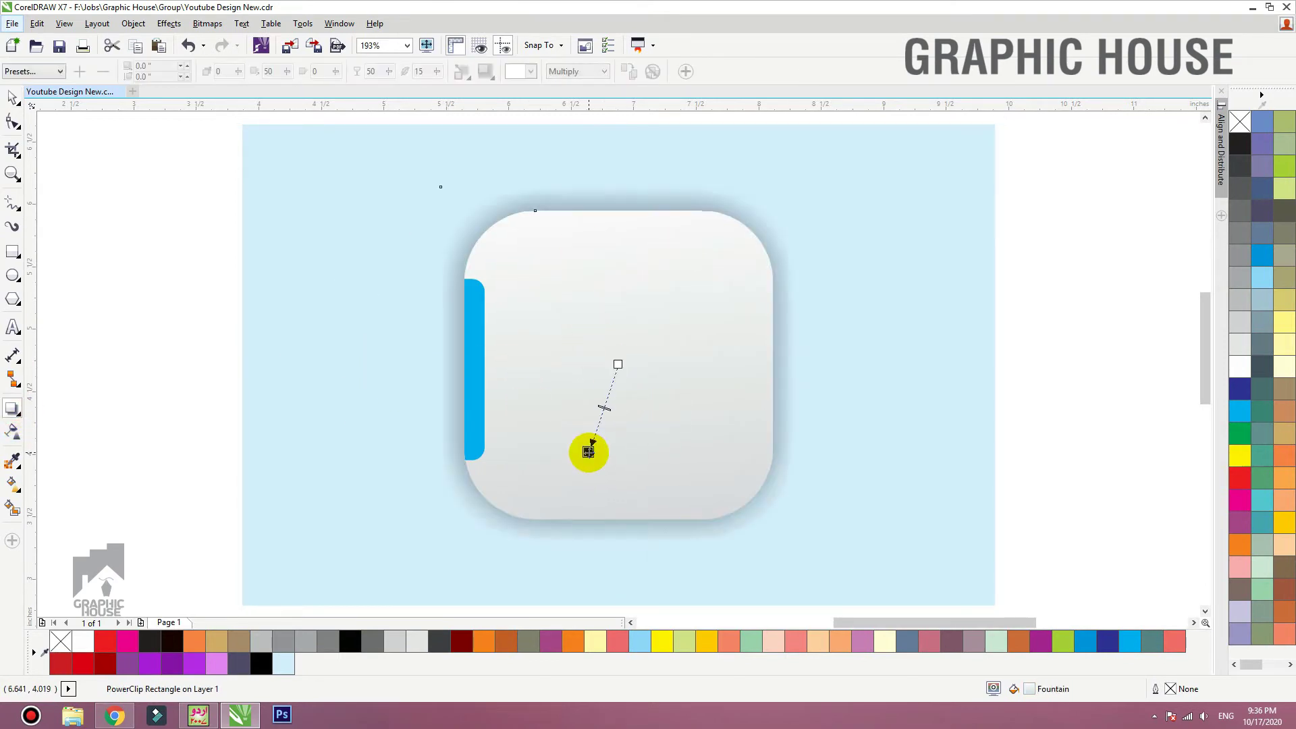
Set the drop shadow's feathering to 5 and reduce its opacity to 22
{"action": "double_click", "coordinate": [370, 70]}
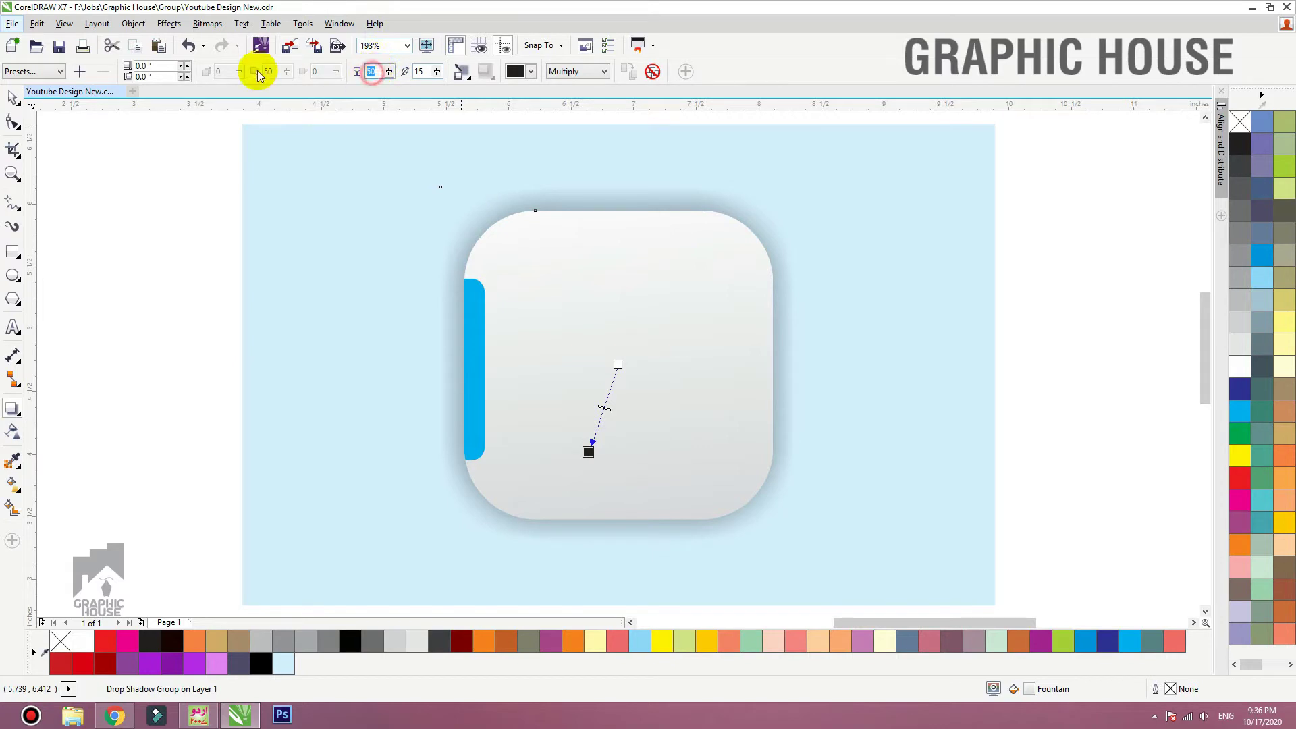
{"action": "type", "text": "44"}
{"action": "key", "text": "Tab"}
{"action": "type", "text": "5"}
{"action": "key", "text": "Return"}
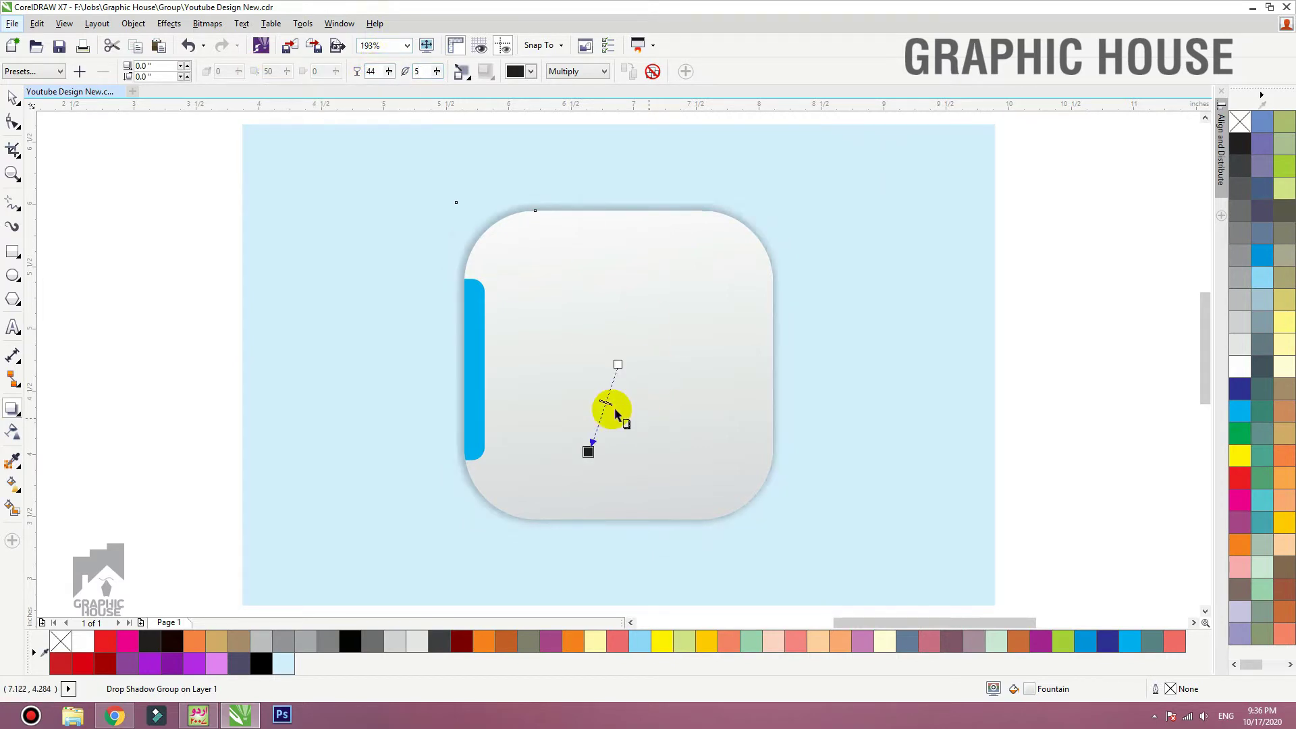
{"action": "left_click_drag", "start_coordinate": [608, 401], "coordinate": [614, 370]}
{"action": "key", "text": "space"}
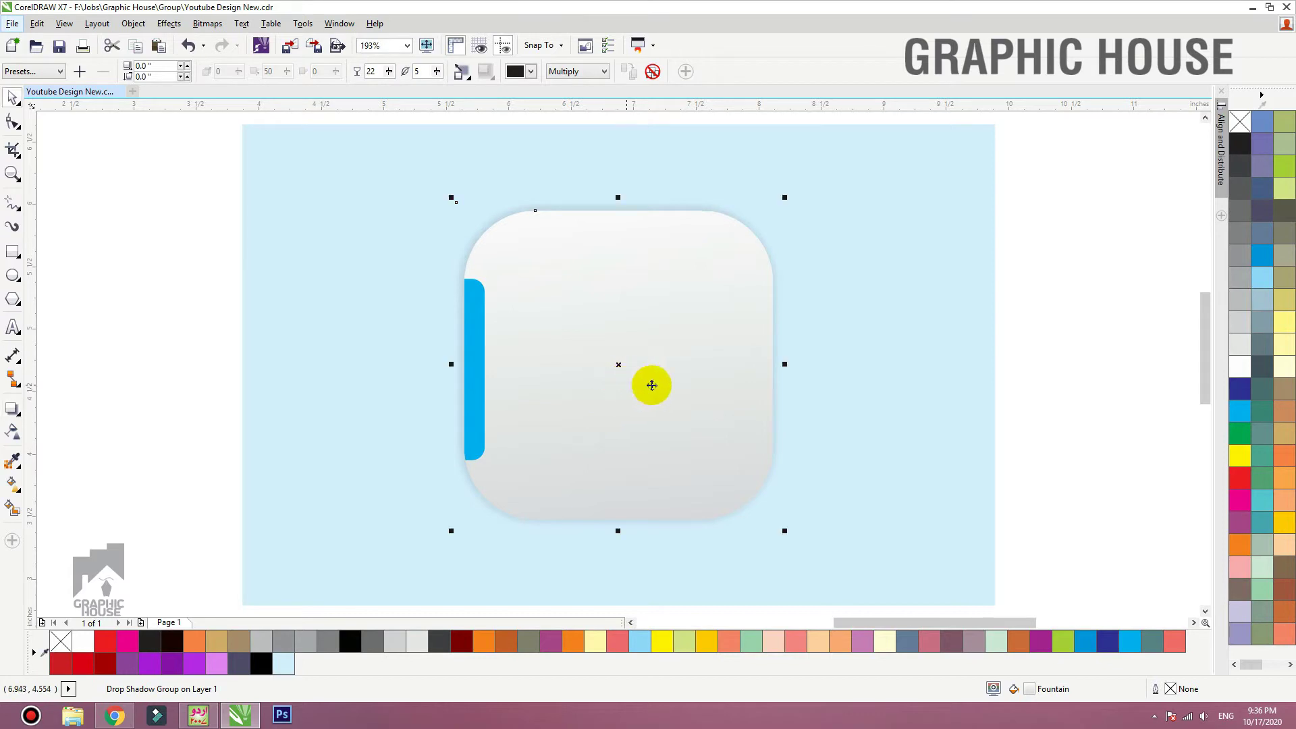
Separate the drop shadow from the rounded square, and test it by shifting the shadow and restoring its position
{"action": "left_click", "coordinate": [1047, 347]}
{"action": "left_click", "coordinate": [764, 204]}
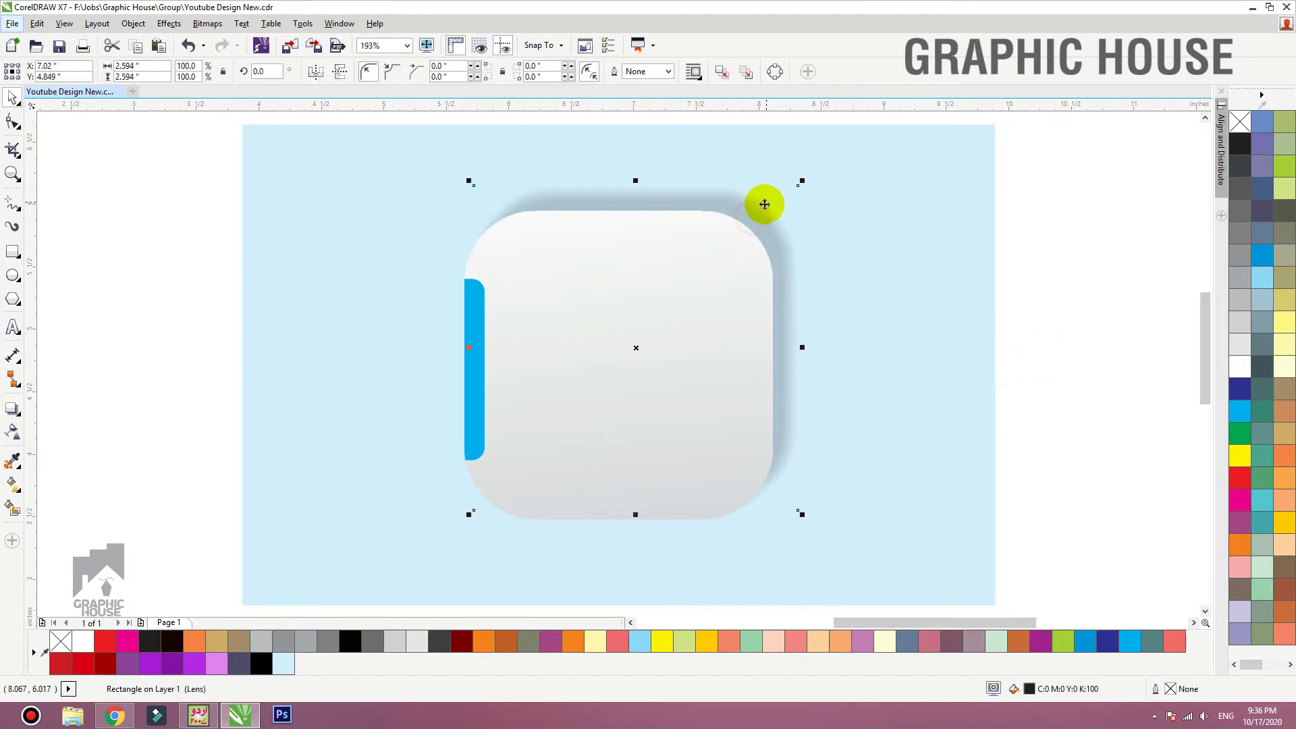
{"action": "left_click_drag", "start_coordinate": [764, 204], "coordinate": [746, 220]}
{"action": "left_click", "coordinate": [817, 204]}
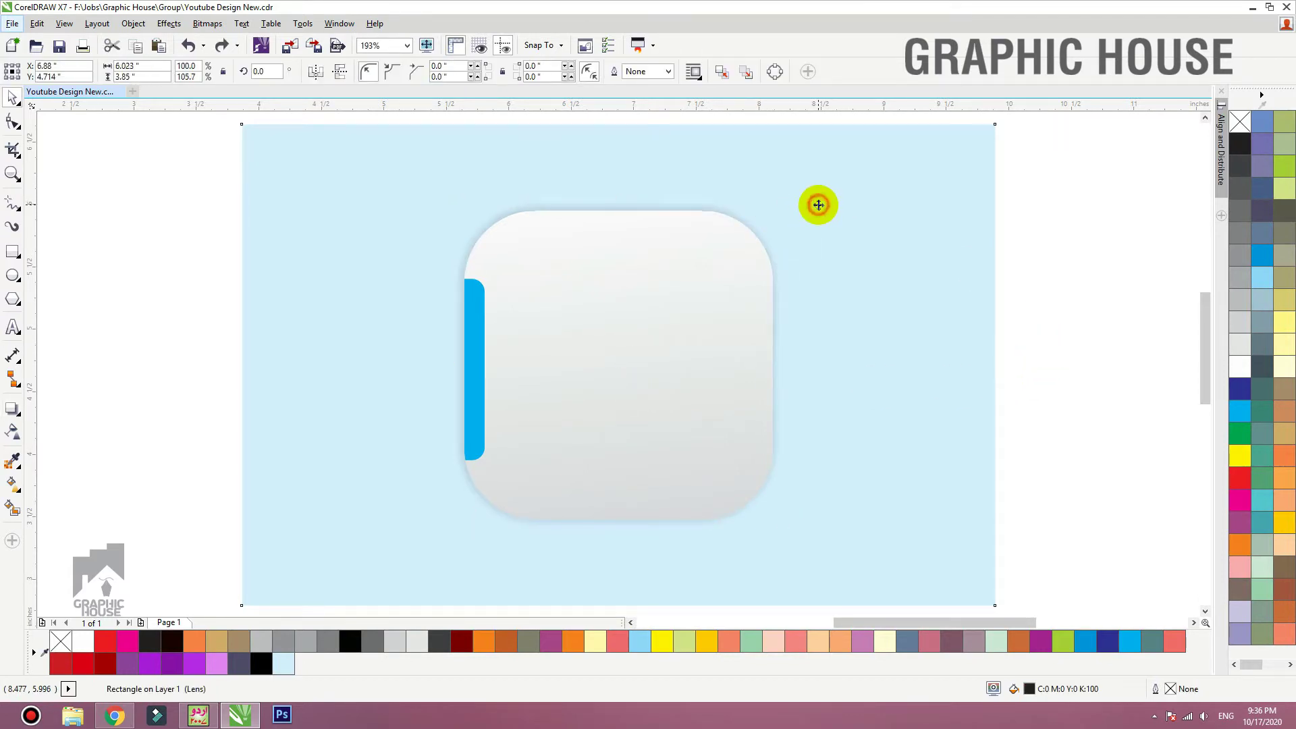
{"action": "left_click", "coordinate": [1023, 243]}
Draw a circle about 1.66 inches in diameter and centre it horizontally and vertically on the rounded square
{"action": "left_click", "coordinate": [12, 277]}
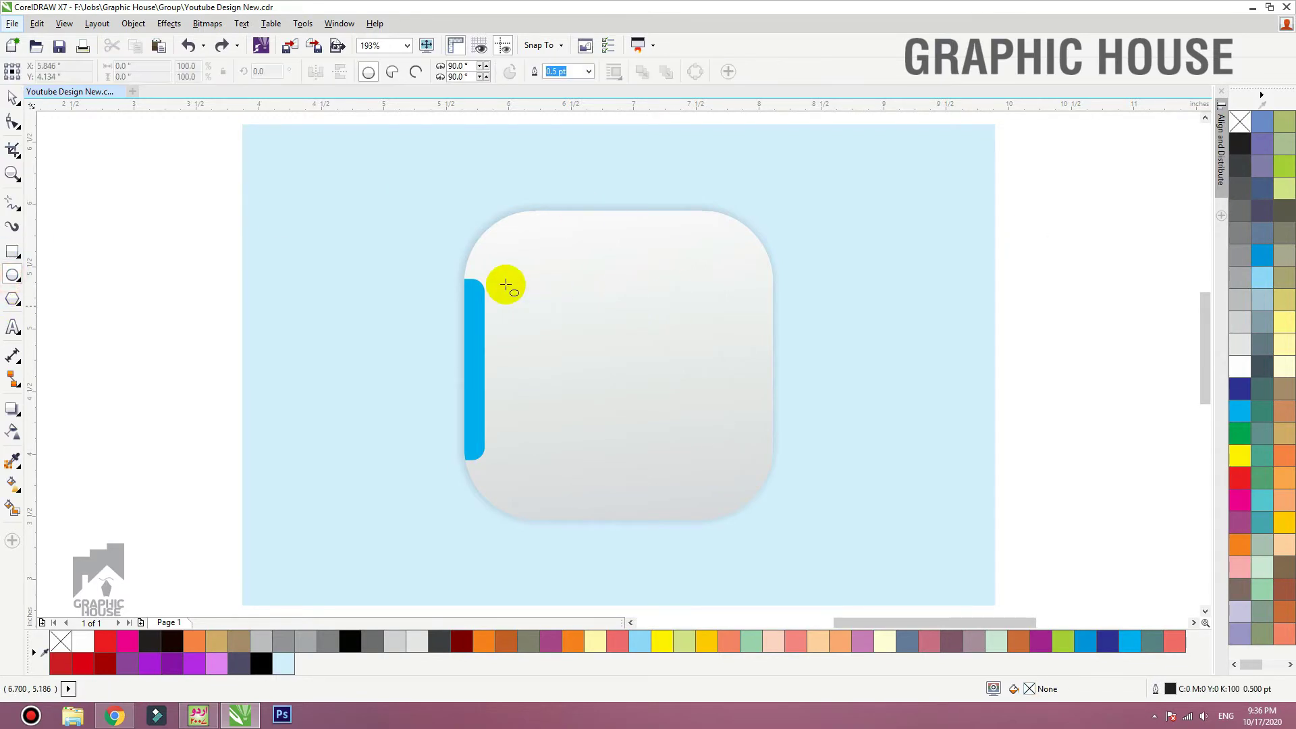
{"action": "left_click_drag", "start_coordinate": [493, 266], "coordinate": [706, 472]}
{"action": "key", "text": "space"}
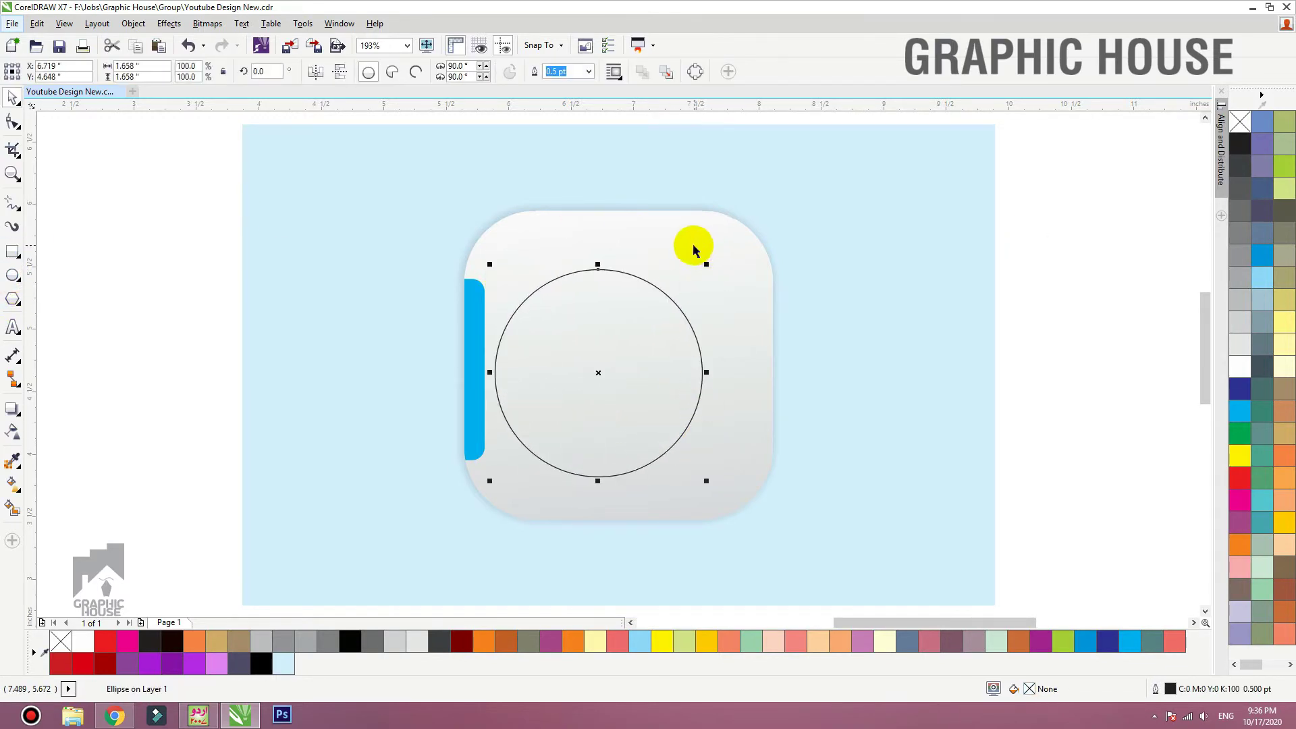
{"action": "left_click", "coordinate": [687, 234], "text": "shift"}
{"action": "key", "text": "c"}
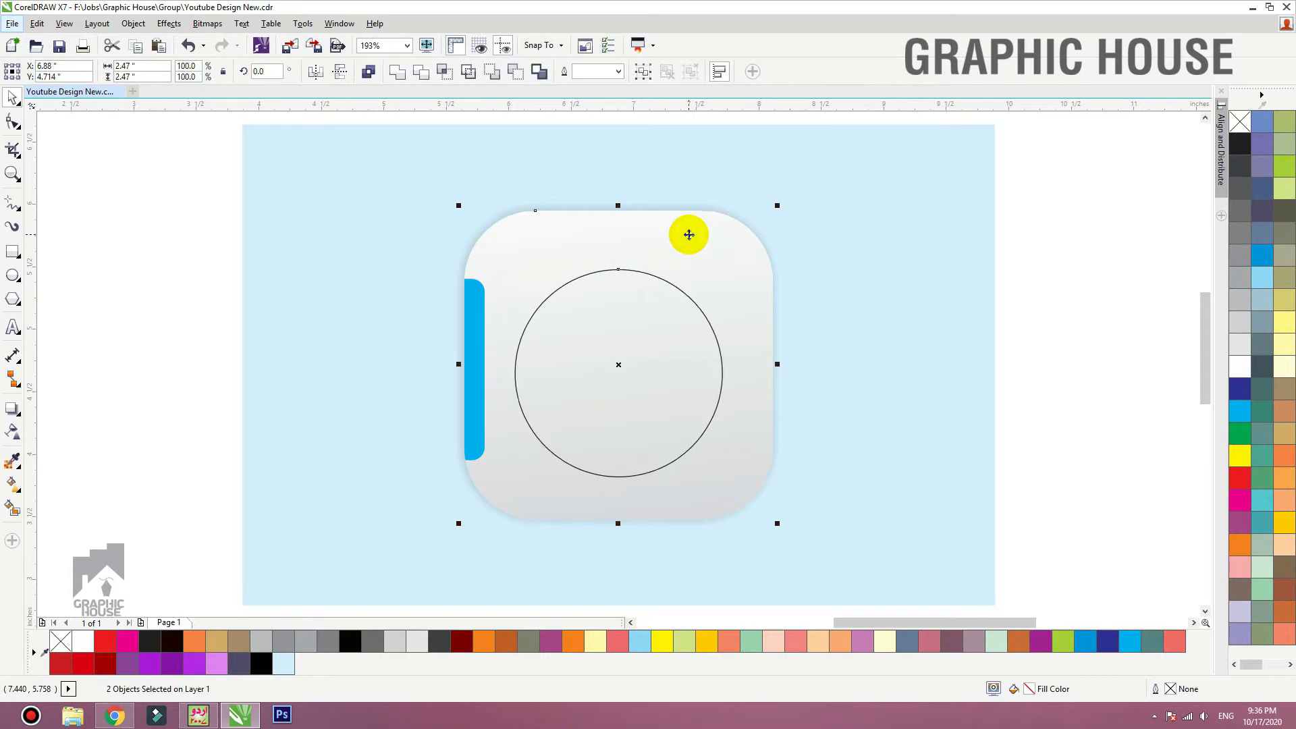
{"action": "key", "text": "e"}
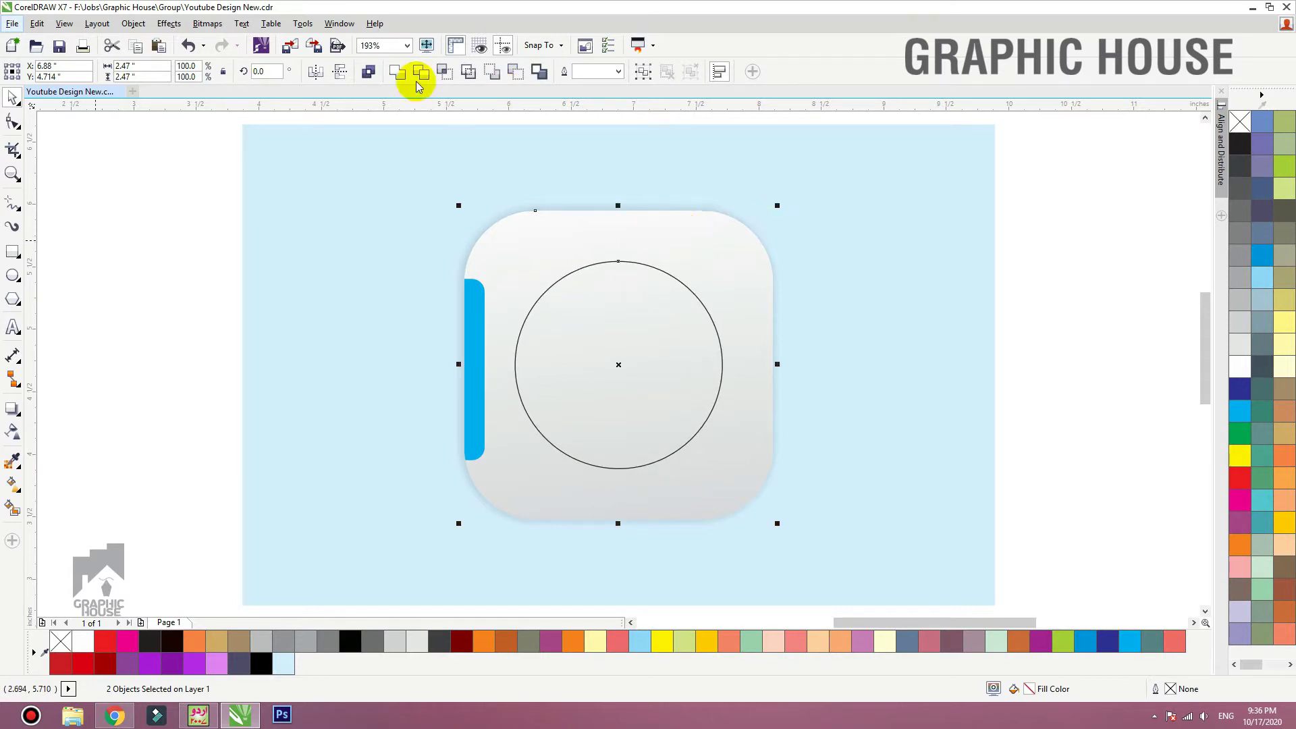
Give the central circle a near-vertical linear gradient from white above to 20% black below, and remove its outline
{"action": "left_click", "coordinate": [124, 236]}
{"action": "left_click", "coordinate": [650, 270]}
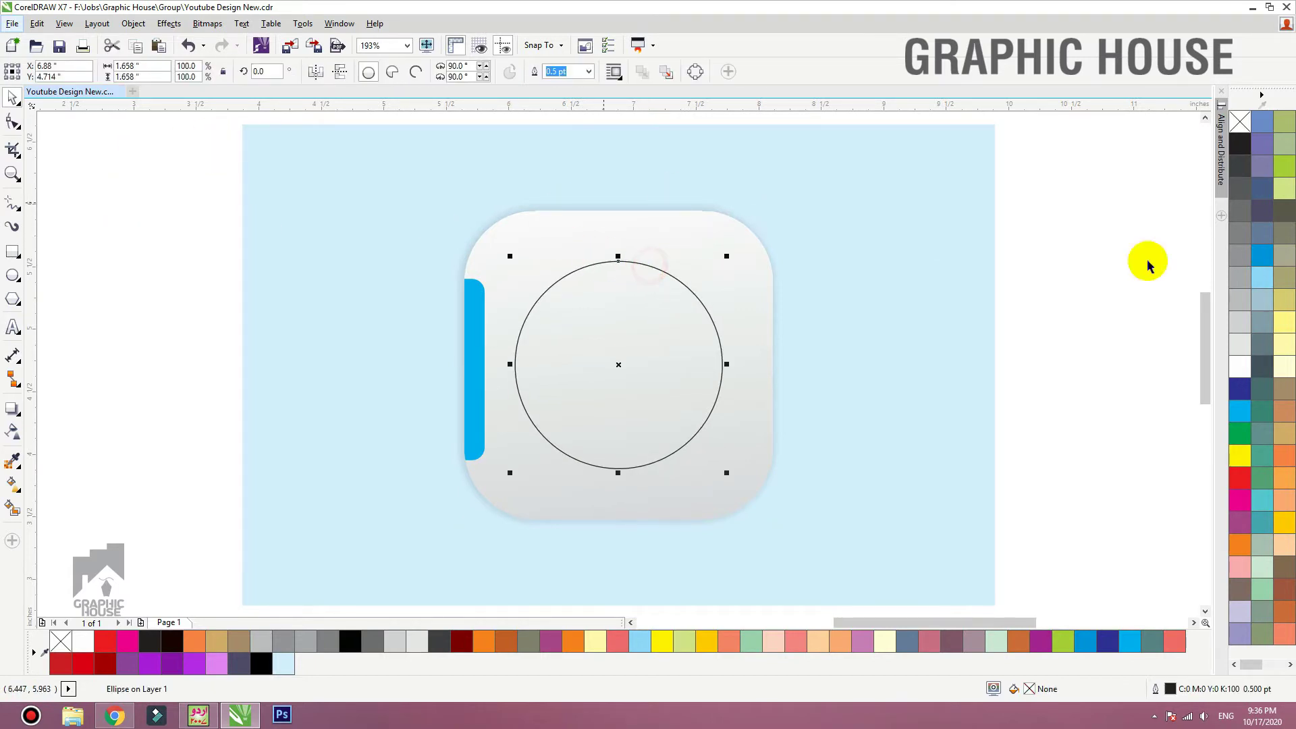
{"action": "left_click", "coordinate": [1242, 328]}
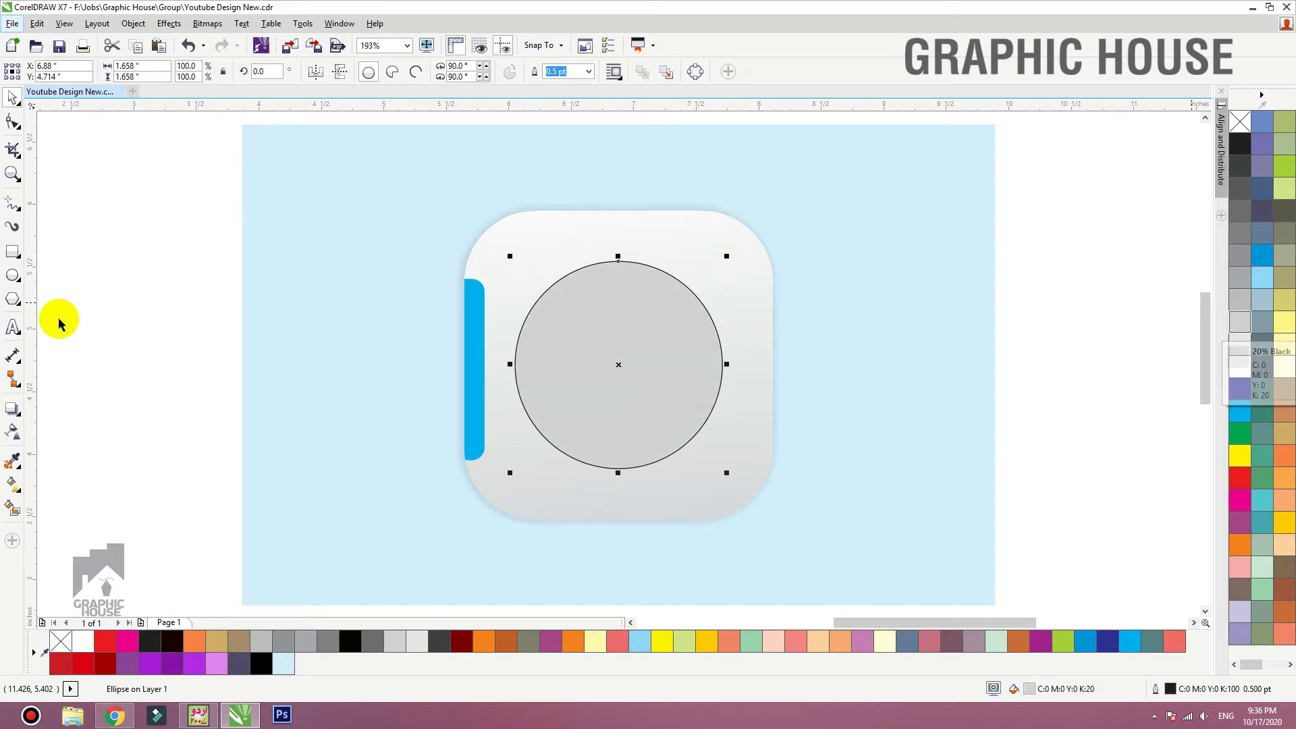
{"action": "key", "text": "g"}
{"action": "left_click_drag", "start_coordinate": [652, 499], "coordinate": [596, 232]}
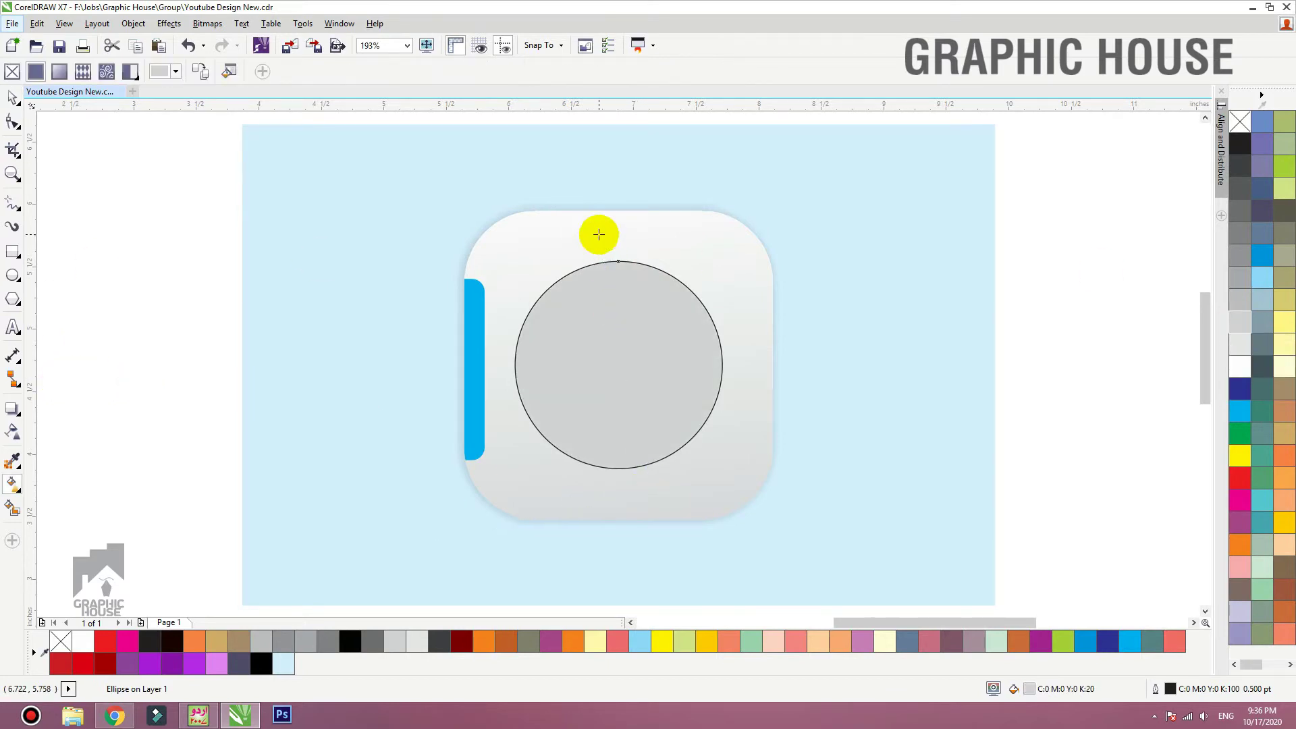
{"action": "key", "text": "space"}
{"action": "right_click", "coordinate": [1241, 121]}
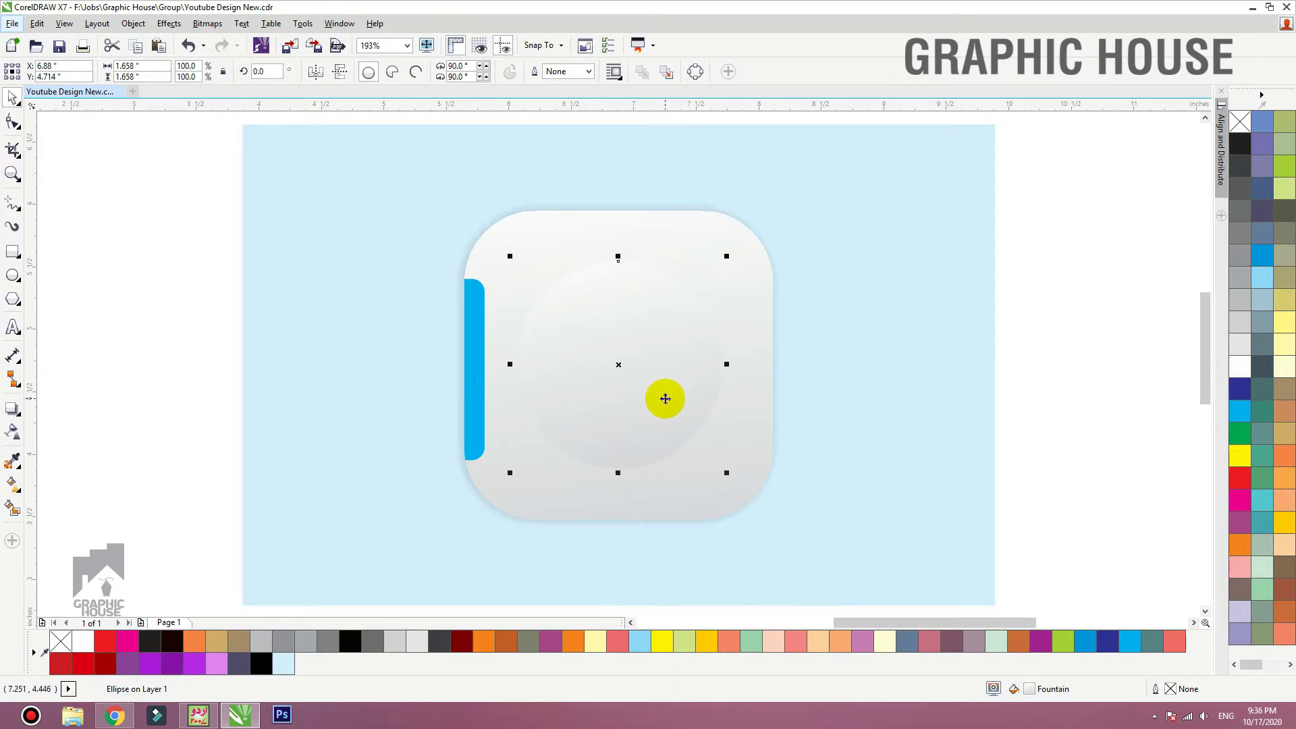
Enlarge the circle about its centre to about 1.72 inches and add a drop shadow with opacity 24
{"action": "left_click_drag", "start_coordinate": [726, 256], "coordinate": [734, 253]}
{"action": "left_click", "coordinate": [12, 408]}
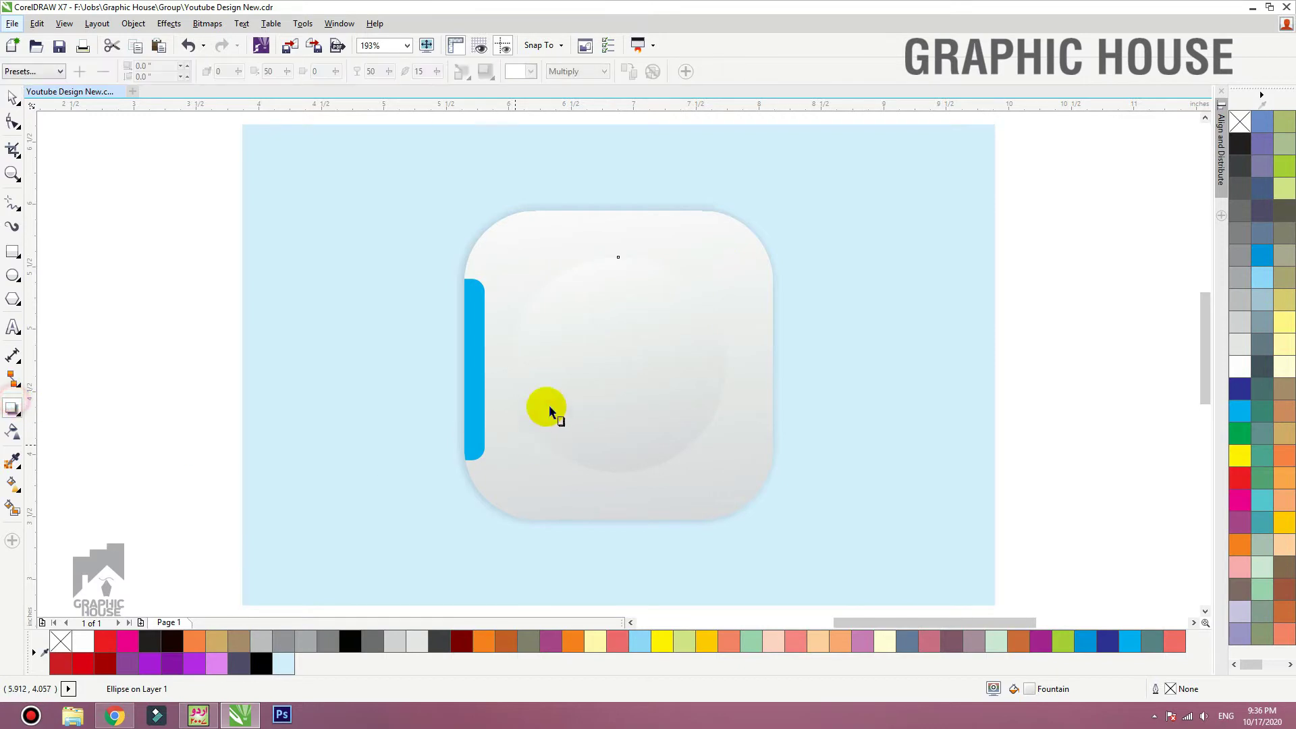
{"action": "left_click_drag", "start_coordinate": [589, 366], "coordinate": [594, 431]}
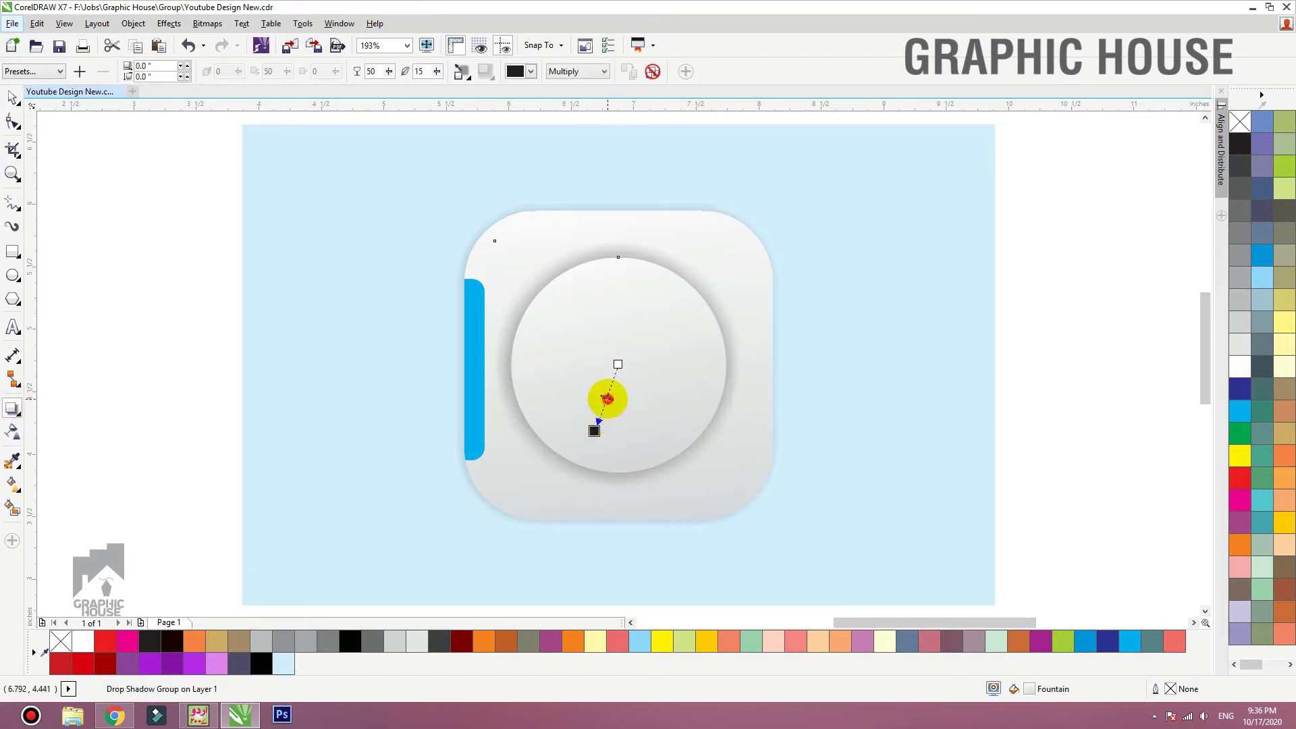
{"action": "left_click_drag", "start_coordinate": [620, 381], "coordinate": [616, 377]}
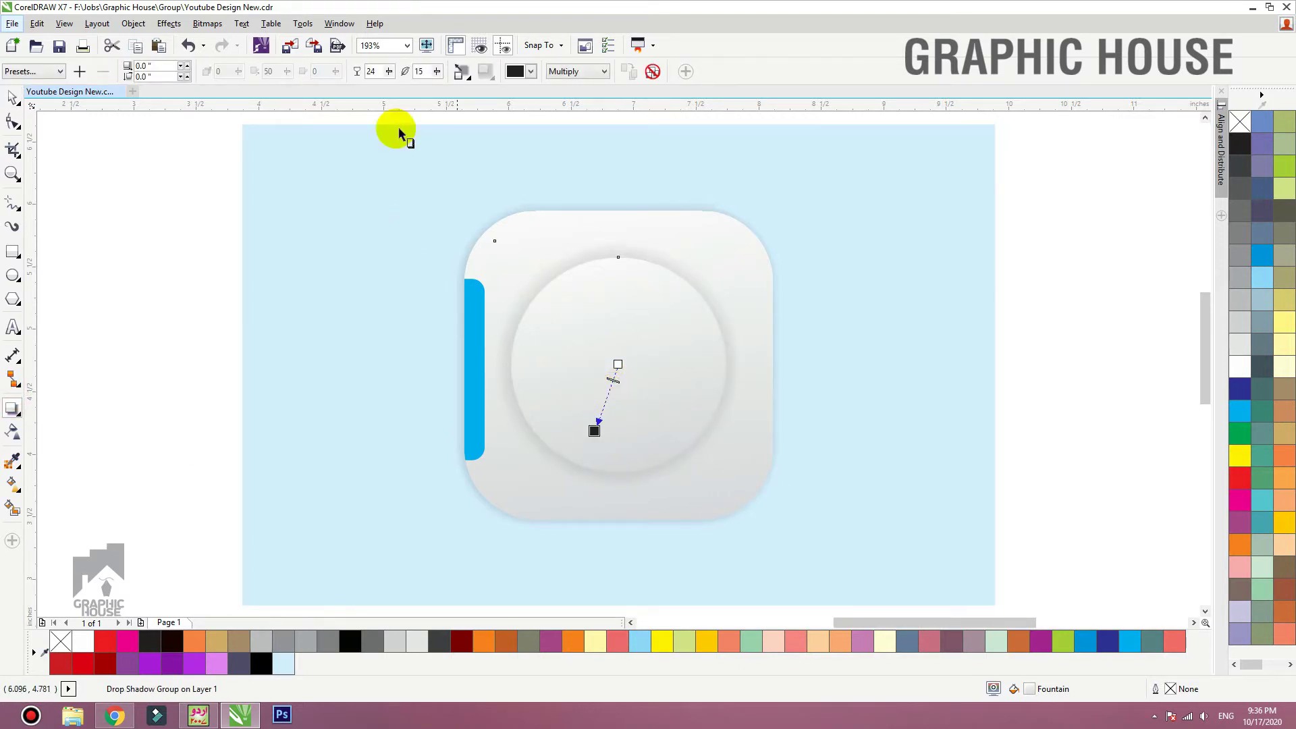
Set the feathering of the circle's drop shadow to 10
{"action": "key", "text": "space"}
{"action": "double_click", "coordinate": [419, 71]}
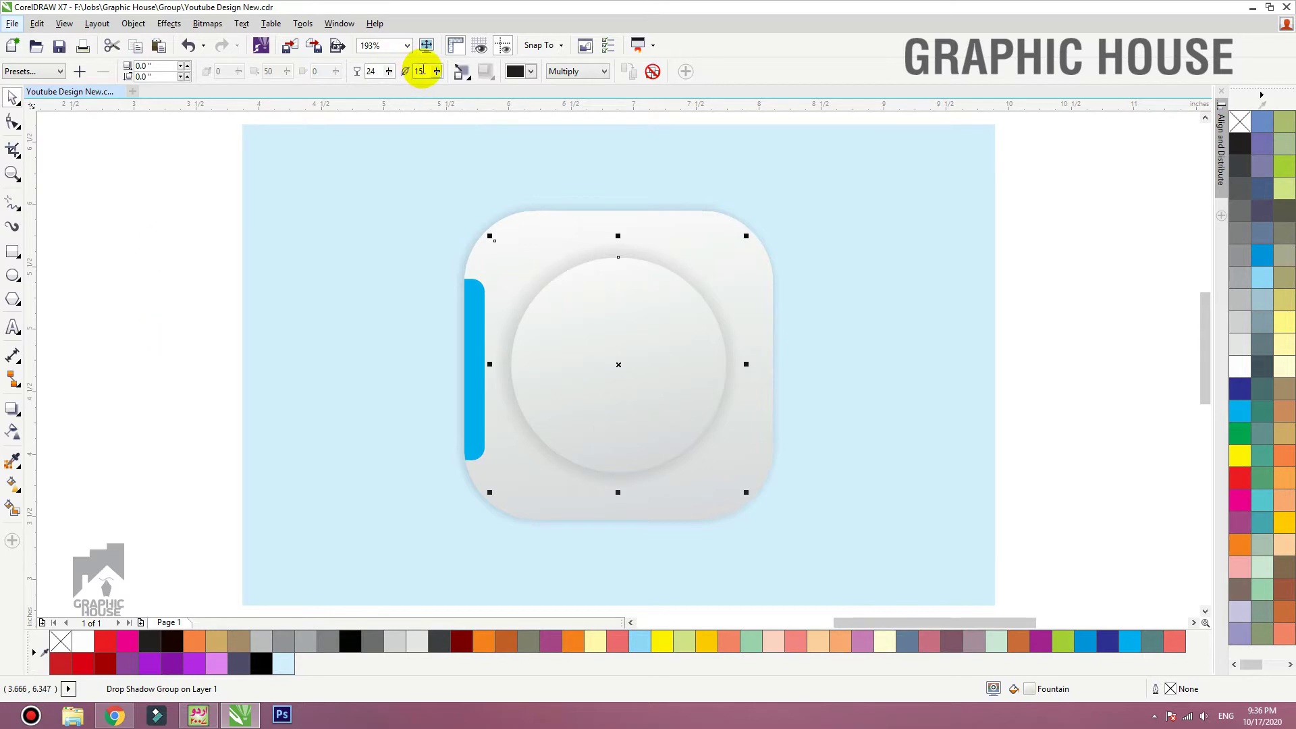
{"action": "type", "text": "10"}
{"action": "key", "text": "Return"}
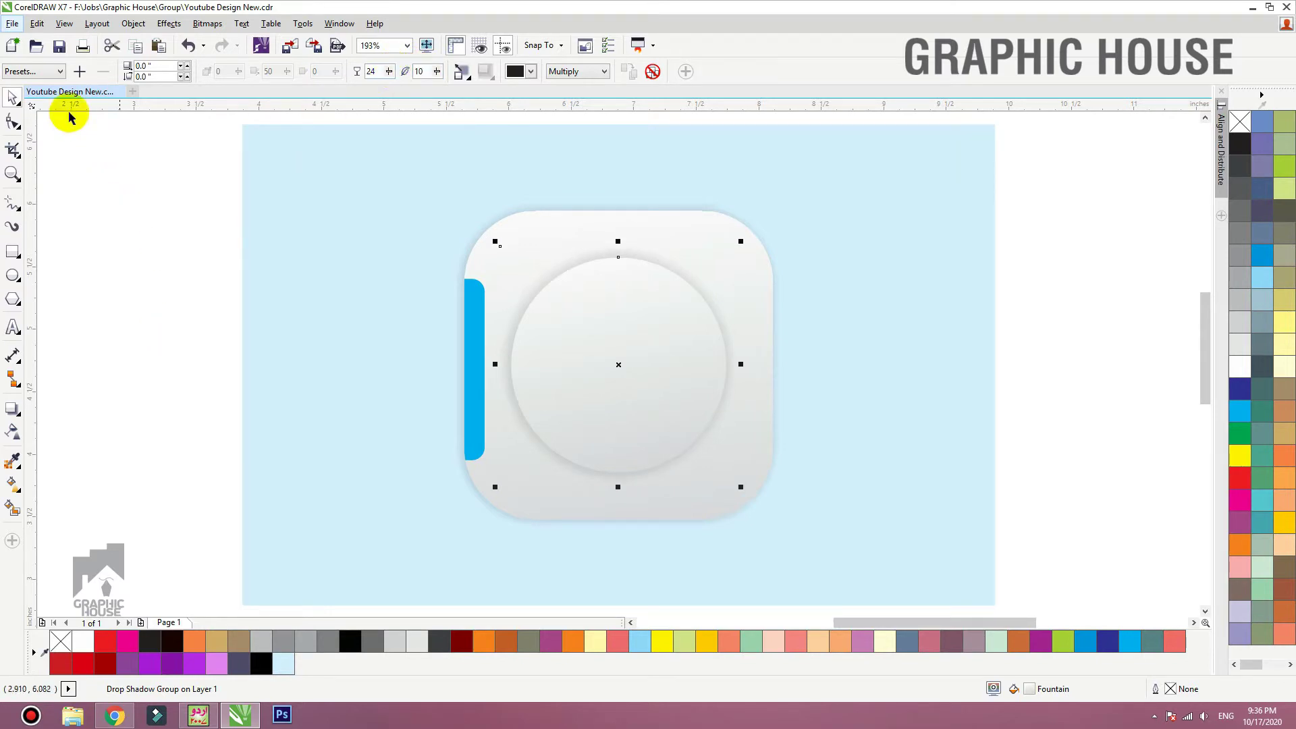
{"action": "left_click", "coordinate": [119, 269]}
{"action": "left_click_drag", "start_coordinate": [619, 280], "coordinate": [637, 301]}
{"action": "key", "text": "ctrl+z"}
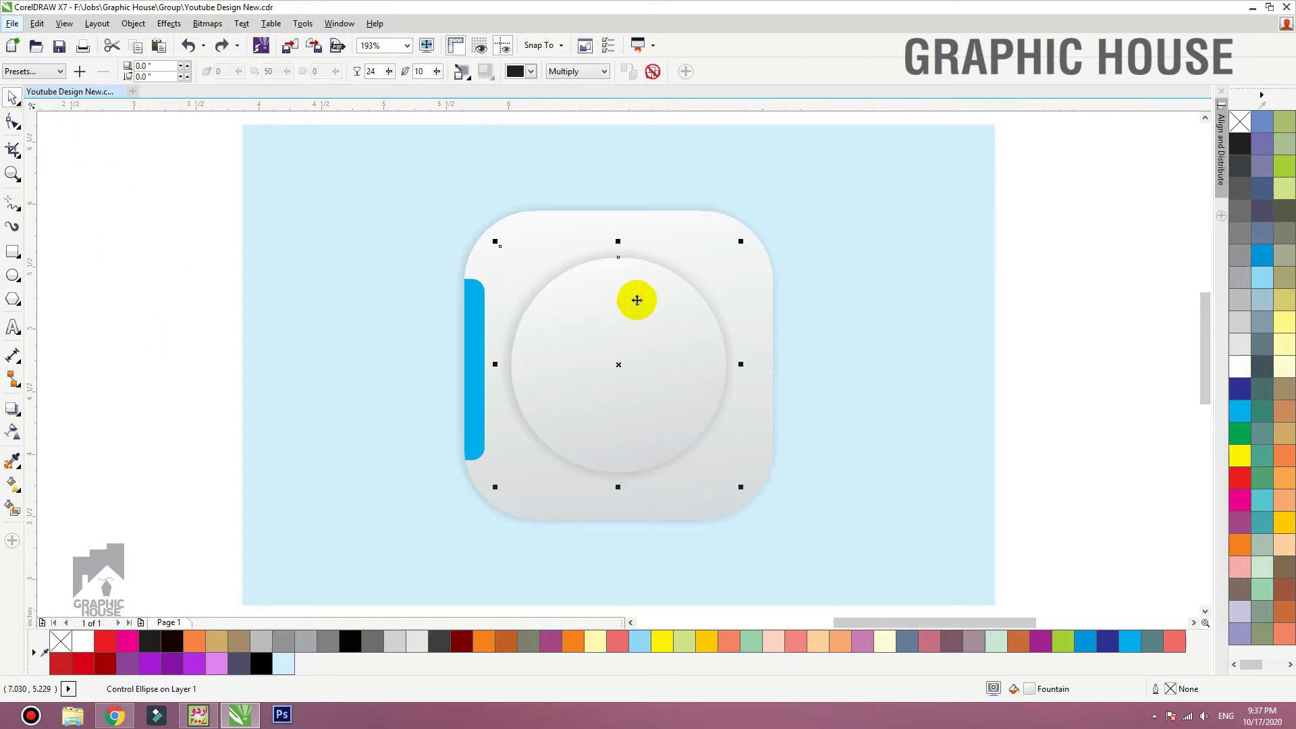
Duplicate the circle concentrically at about 1.52 inches in diameter and mirror the copy vertically to reverse its gradient
{"action": "left_click", "coordinate": [118, 297]}
{"action": "left_click", "coordinate": [669, 318]}
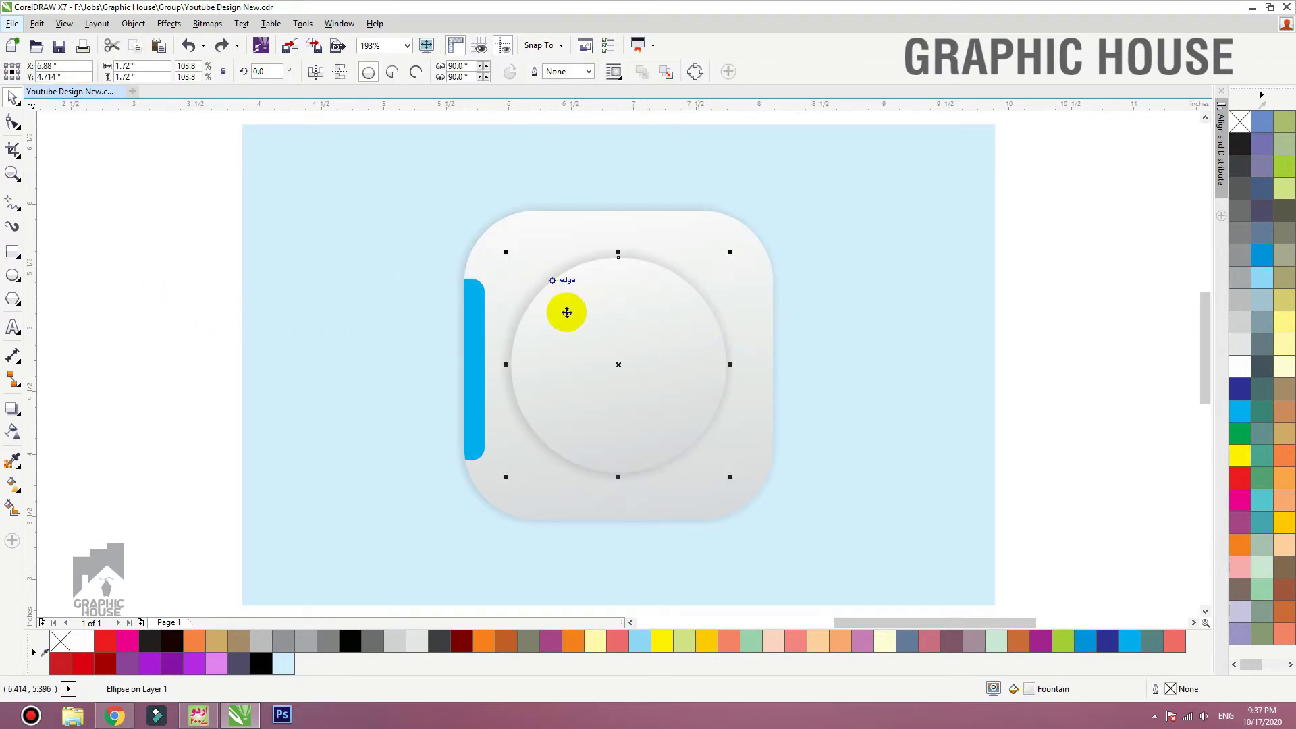
{"action": "left_click_drag", "start_coordinate": [729, 253], "coordinate": [714, 261]}
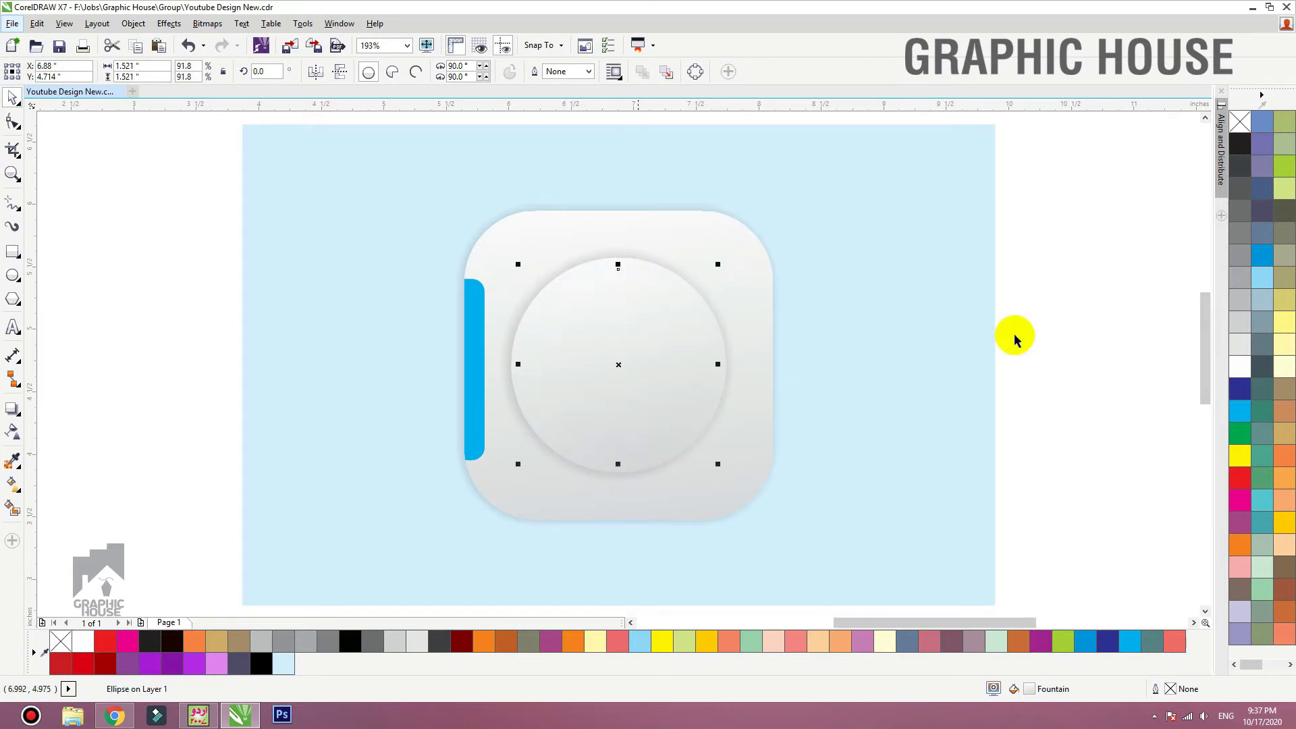
{"action": "left_click", "coordinate": [339, 72]}
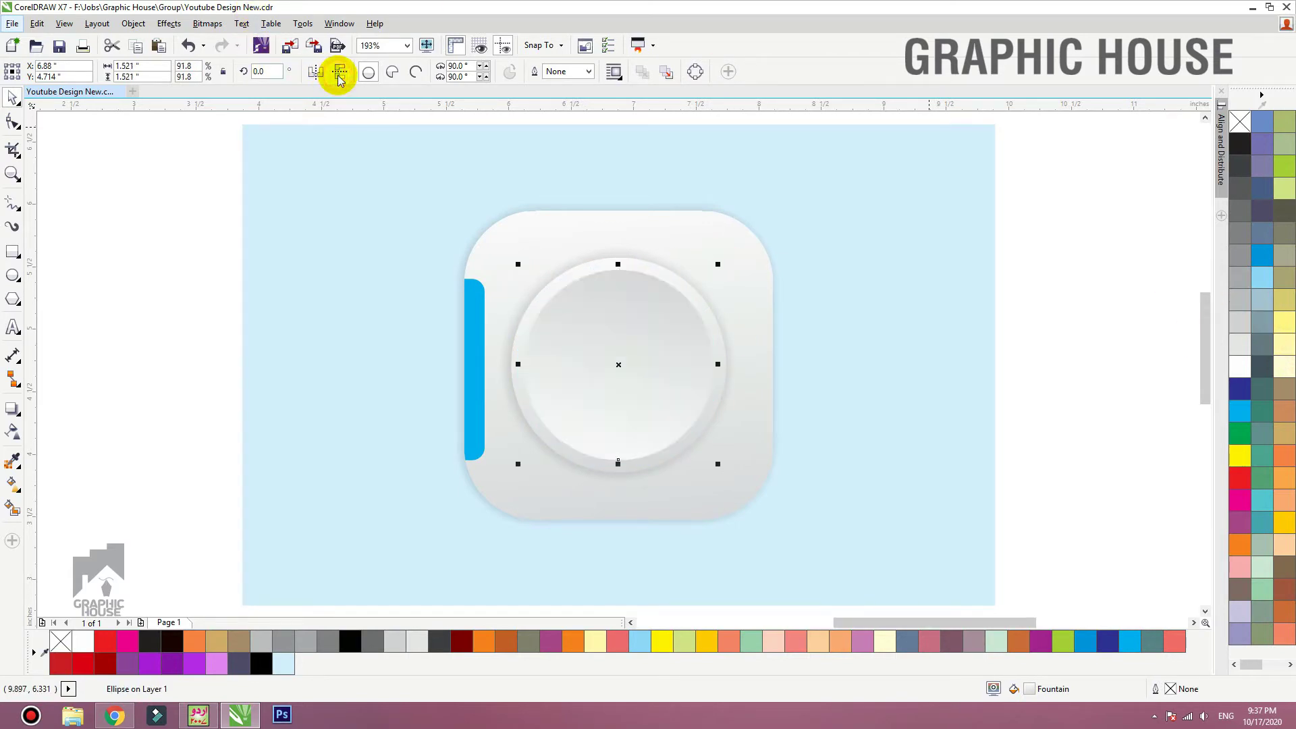
{"action": "left_click", "coordinate": [338, 76]}
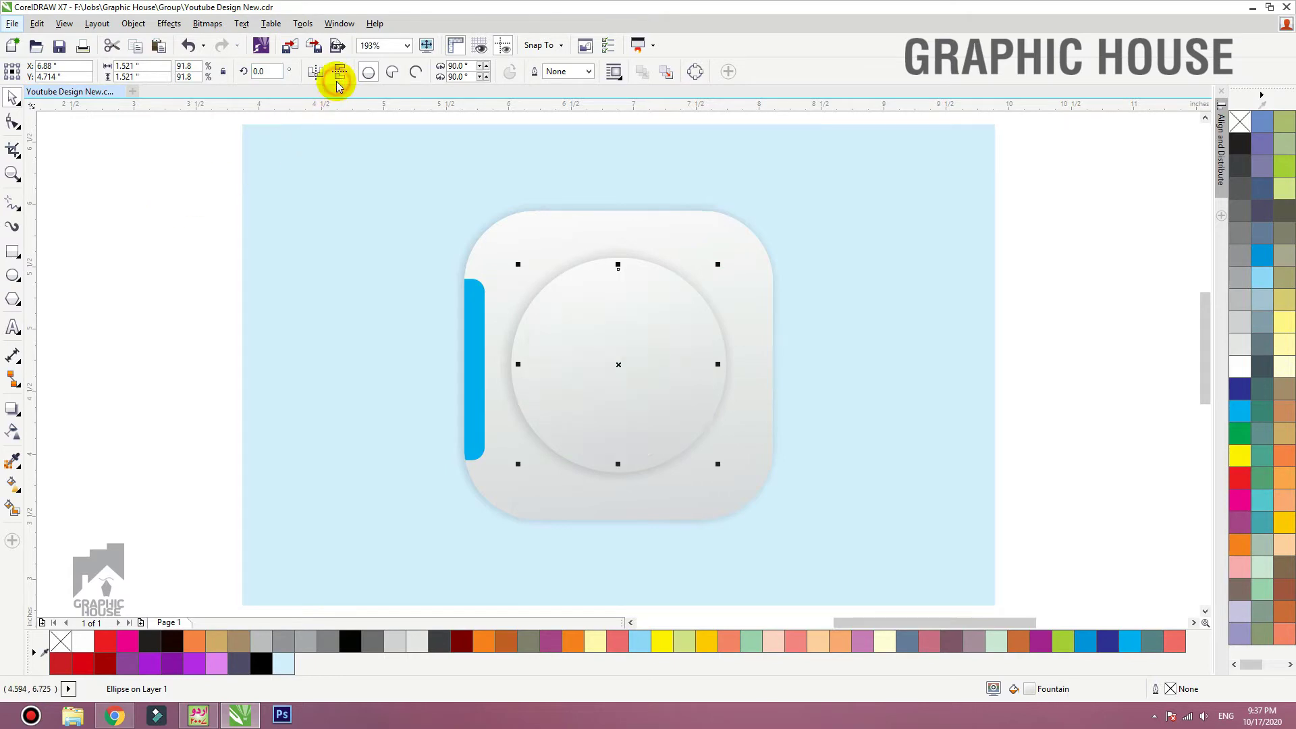
{"action": "left_click", "coordinate": [340, 76]}
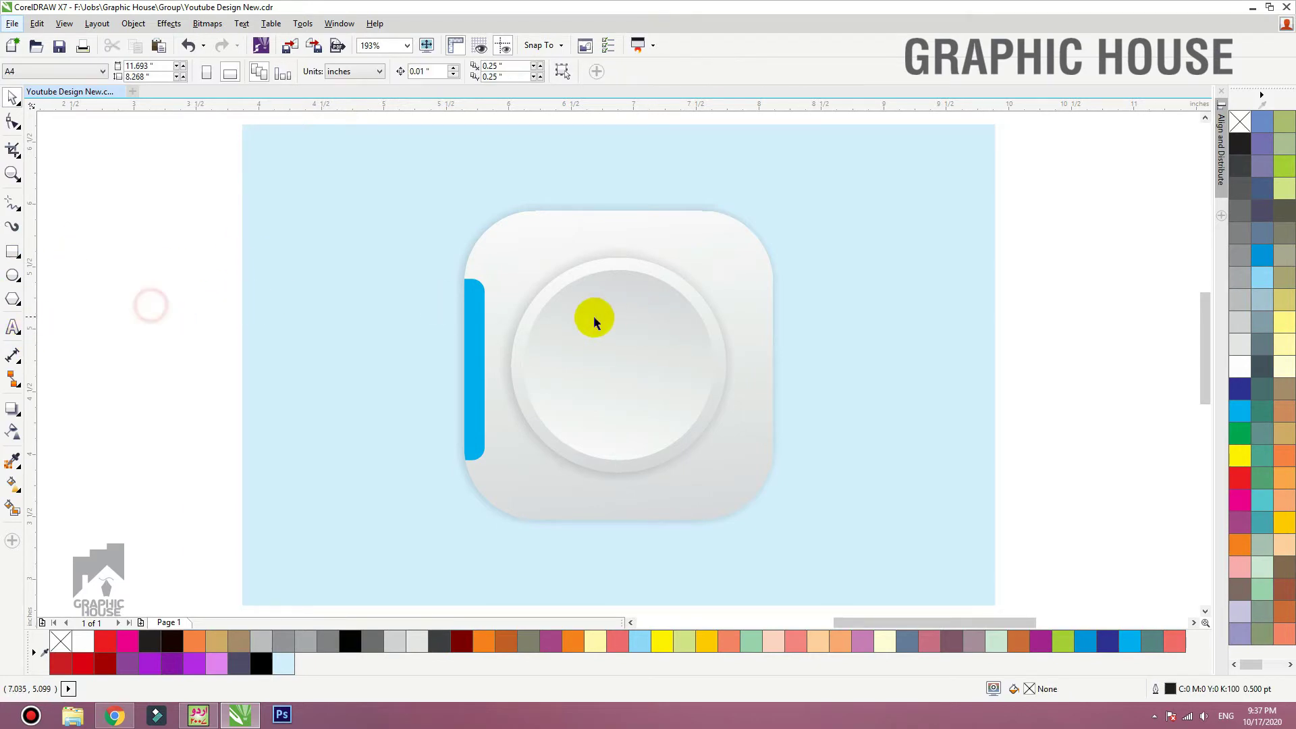
{"action": "left_click_drag", "start_coordinate": [611, 304], "coordinate": [597, 289]}
{"action": "key", "text": "ctrl+z"}
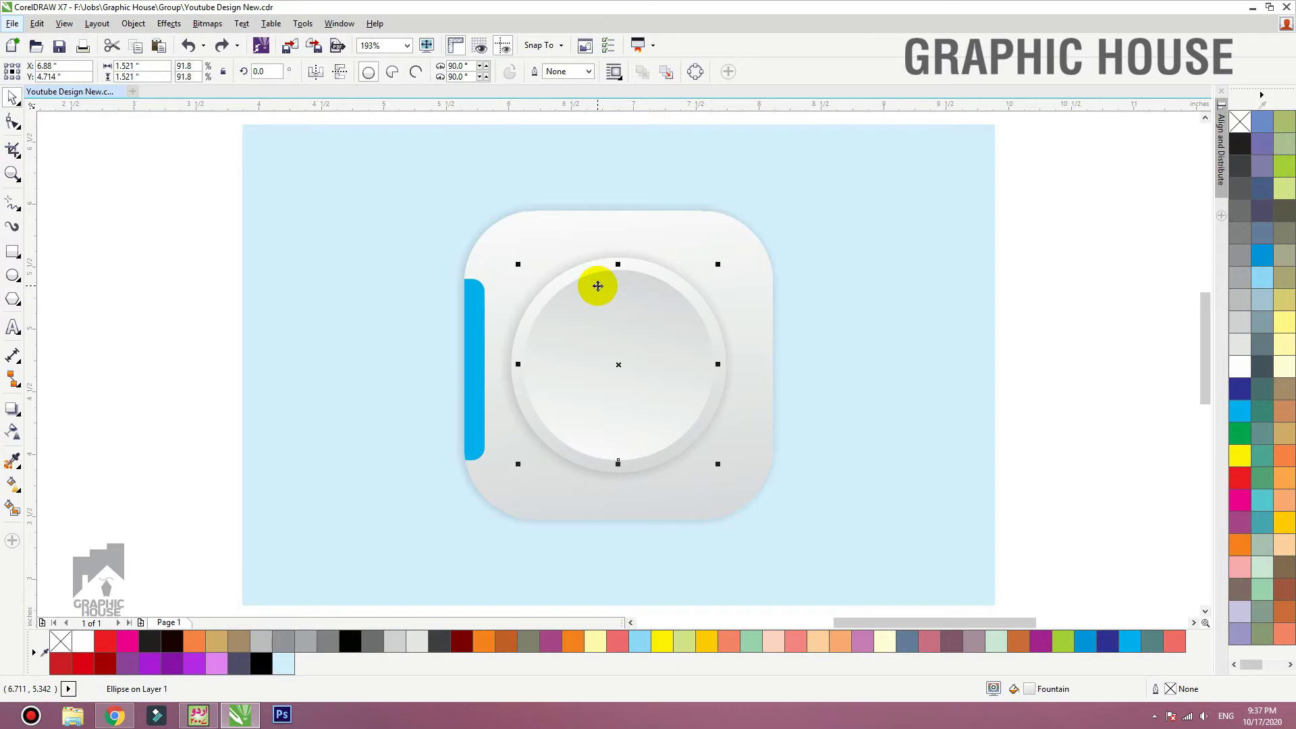
Create two smaller concentric circle copies: a black one about 1.36 inches wide and a 90% black one about 1.11 inches wide
{"action": "left_click_drag", "start_coordinate": [717, 265], "coordinate": [710, 266]}
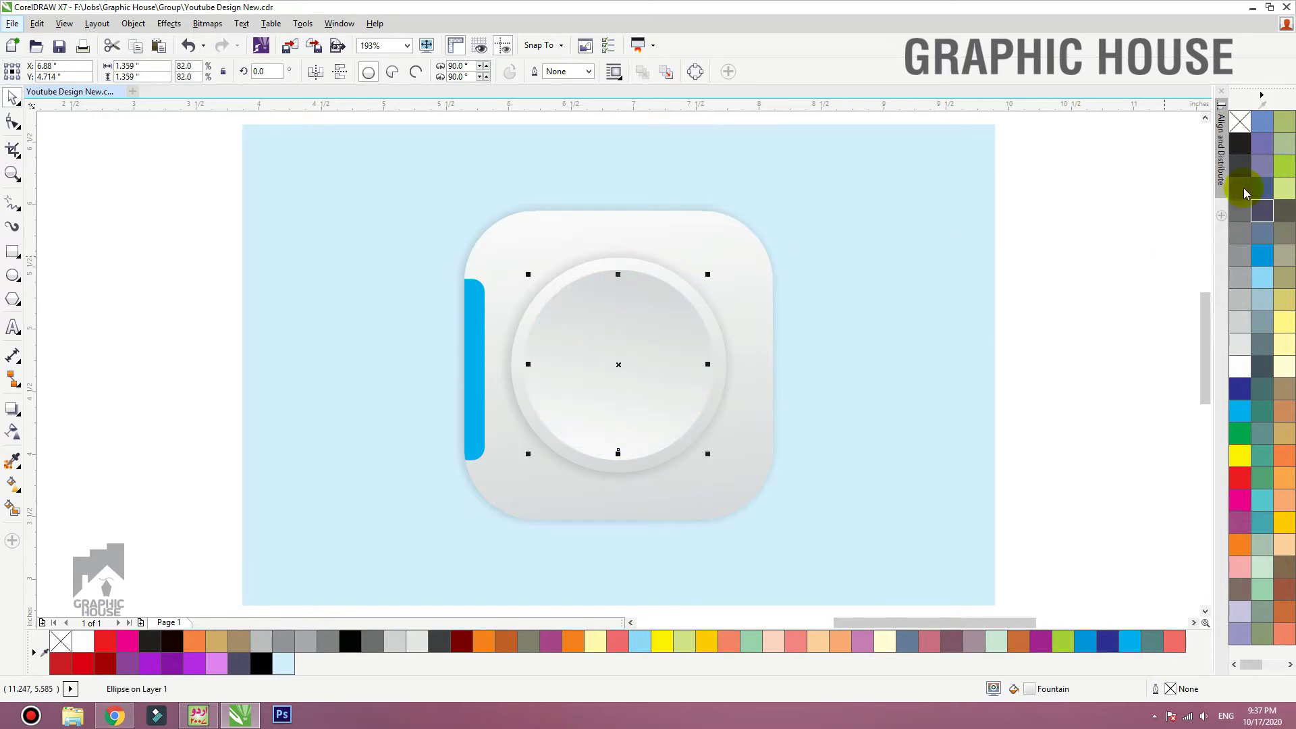
{"action": "left_click", "coordinate": [1240, 143]}
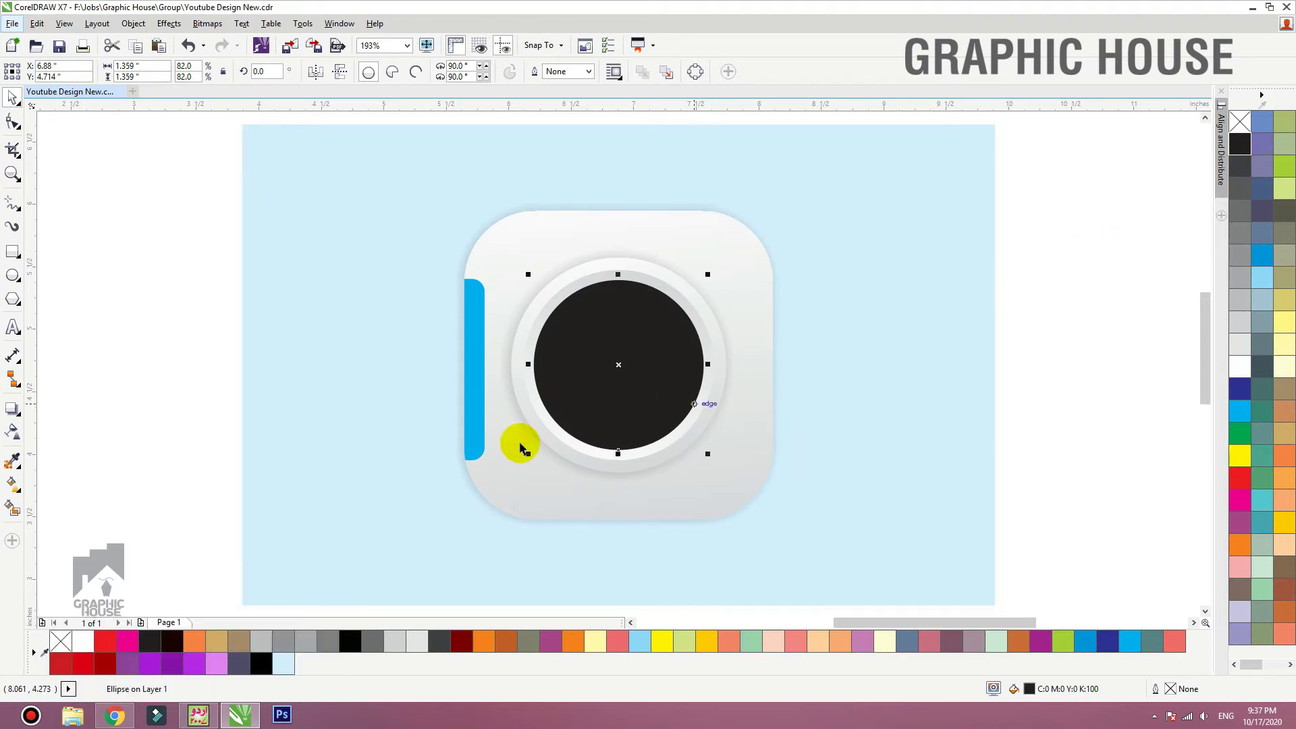
{"action": "key", "text": "F7"}
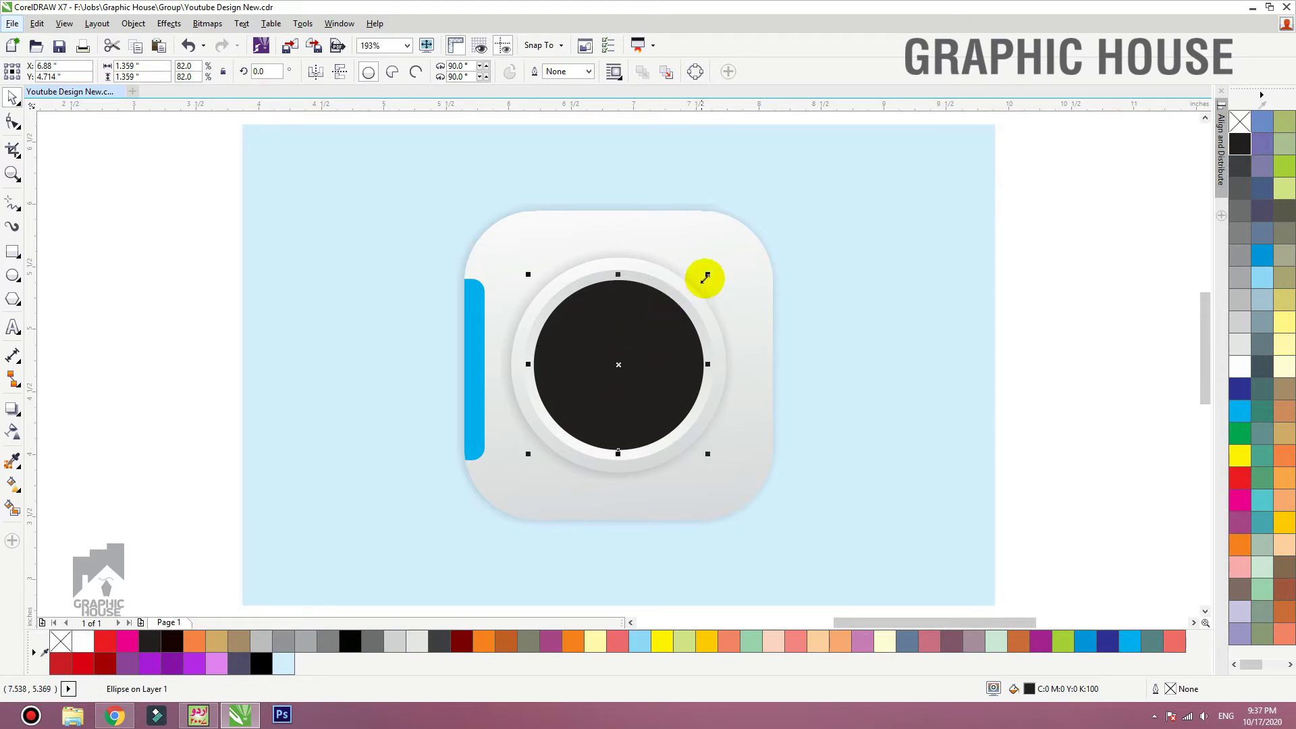
{"action": "left_click_drag", "start_coordinate": [705, 276], "coordinate": [692, 289]}
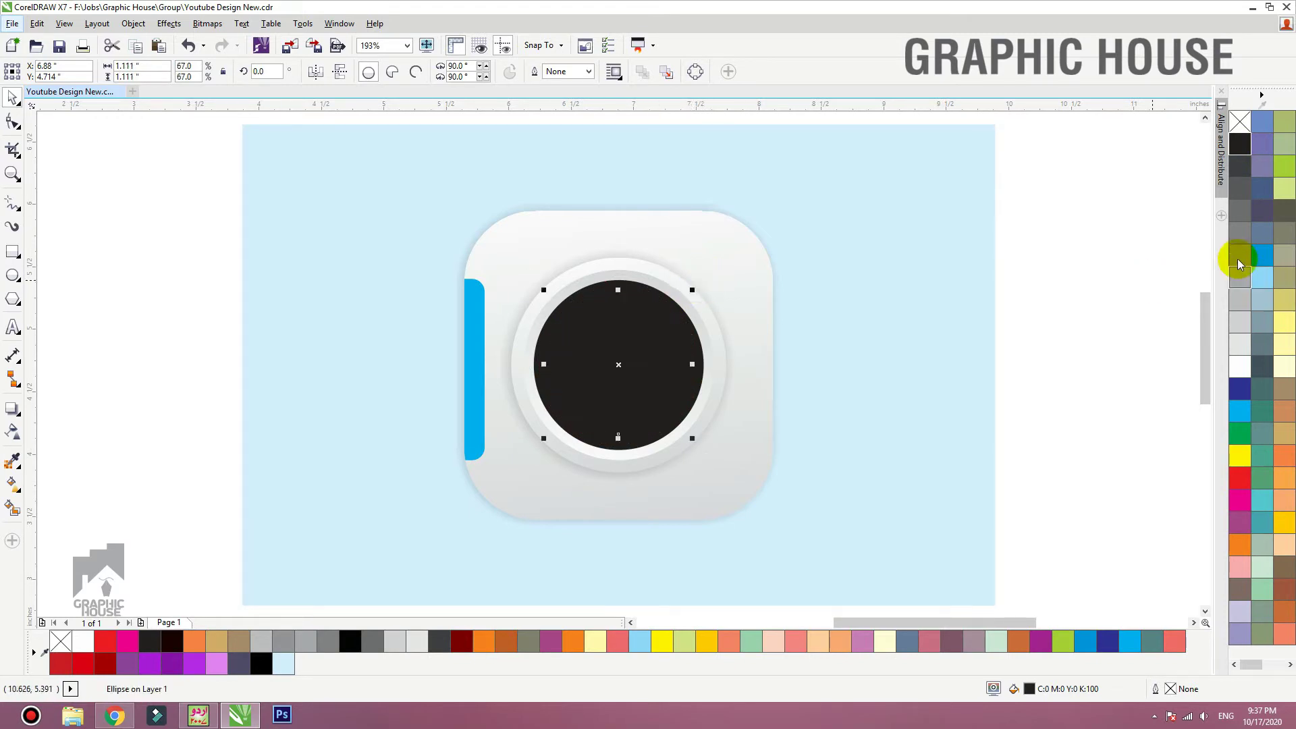
{"action": "left_click", "coordinate": [1240, 167]}
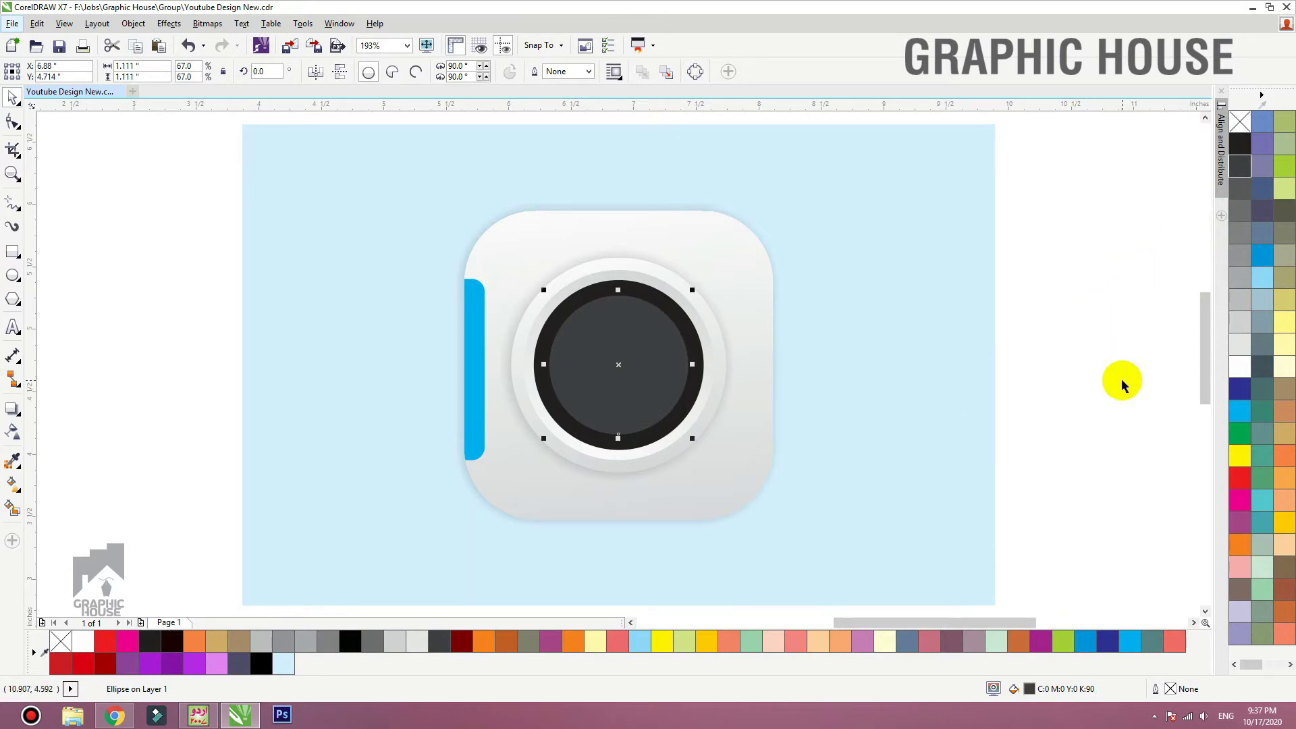
Create a concentric copy about 0.43 inches in diameter at the centre of the dark circle and fill it with cyan
{"action": "left_click_drag", "start_coordinate": [692, 290], "coordinate": [659, 321]}
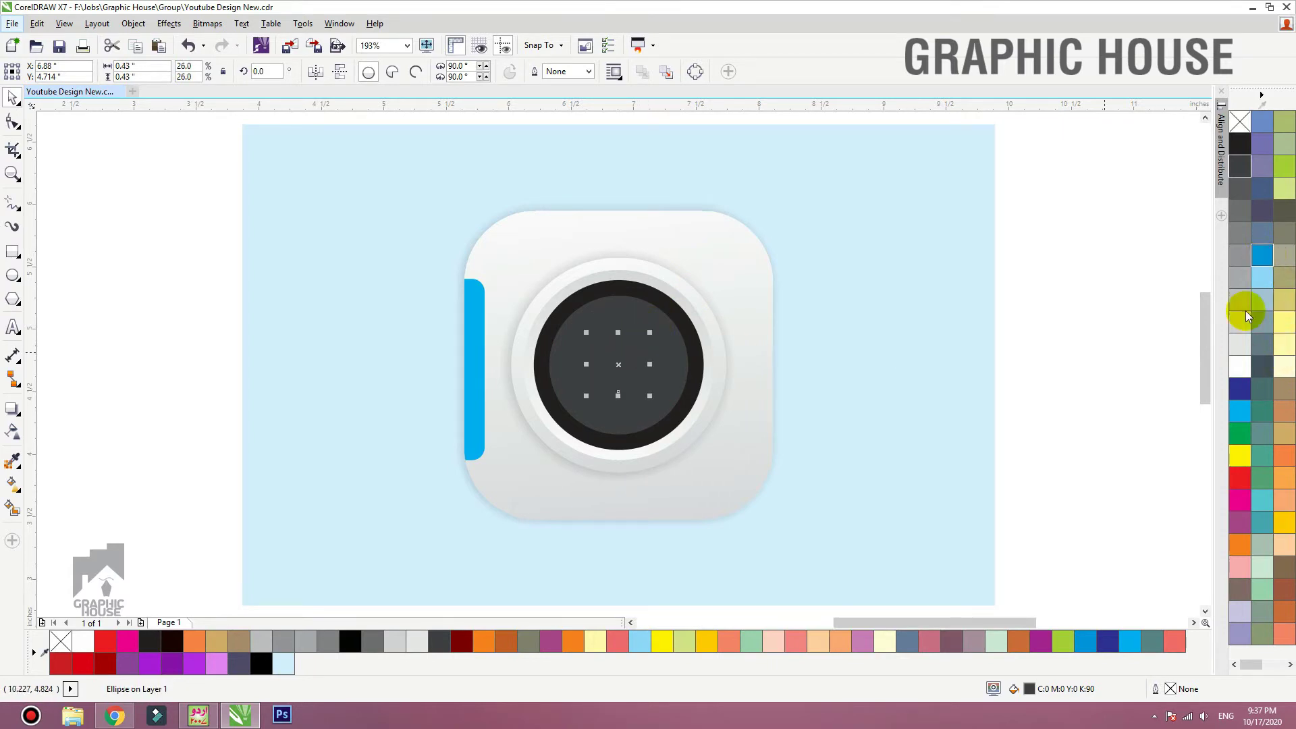
{"action": "left_click", "coordinate": [1240, 410]}
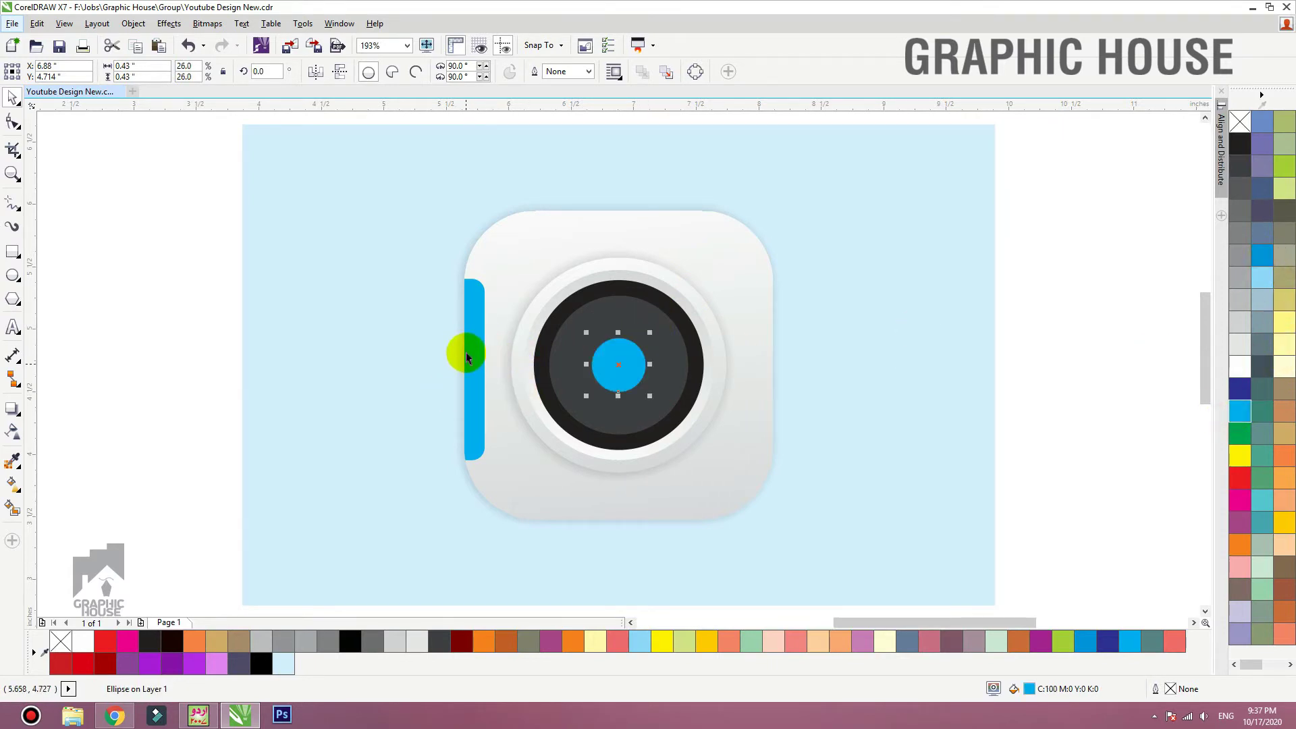
{"action": "left_click", "coordinate": [595, 326]}
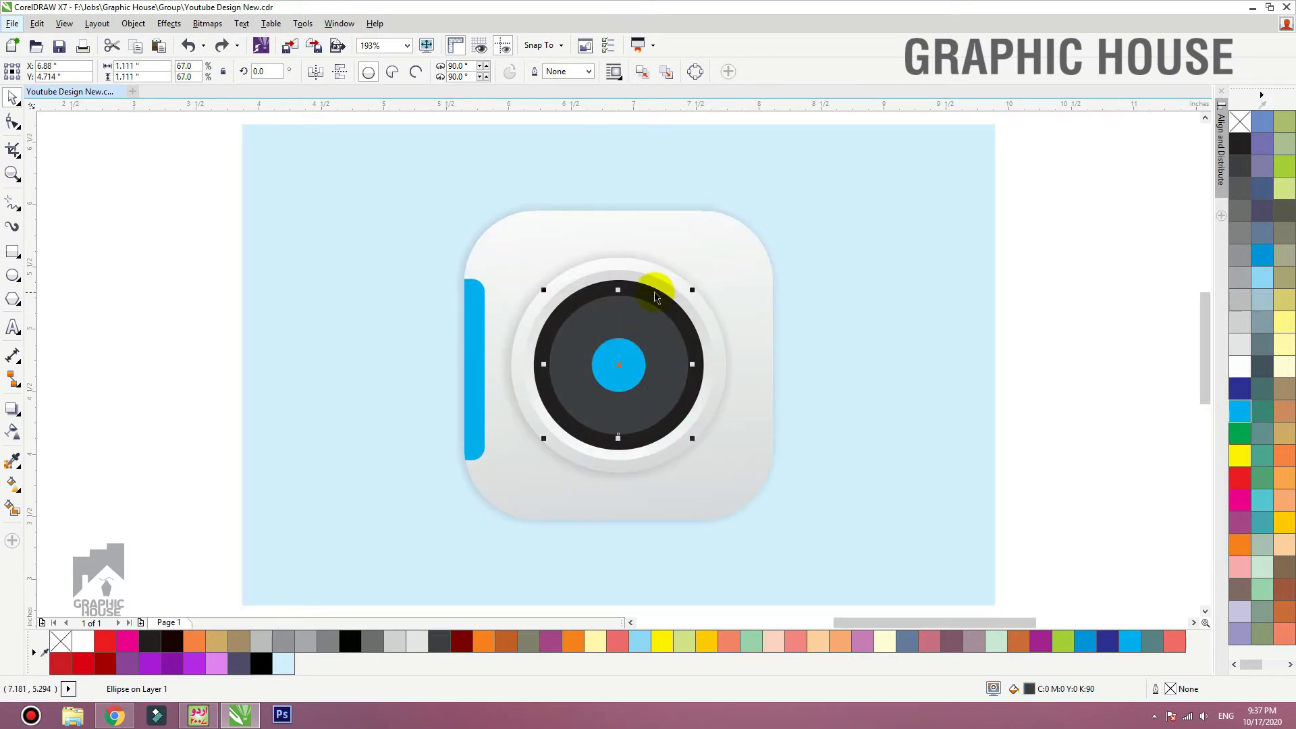
Place a copy of the cyan circle near the rounded square's upper-right corner, scaled down to about 0.16 inches
{"action": "left_click", "coordinate": [621, 351]}
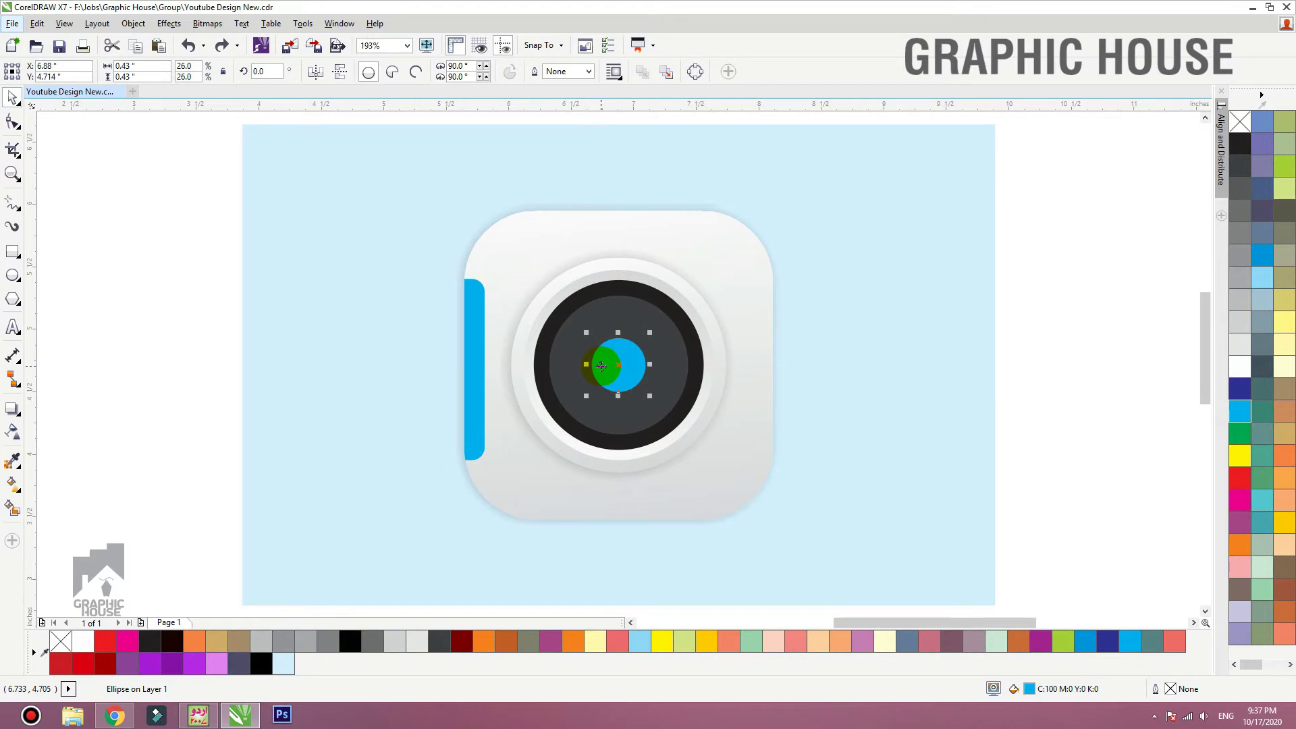
{"action": "left_click_drag", "start_coordinate": [601, 365], "coordinate": [740, 239]}
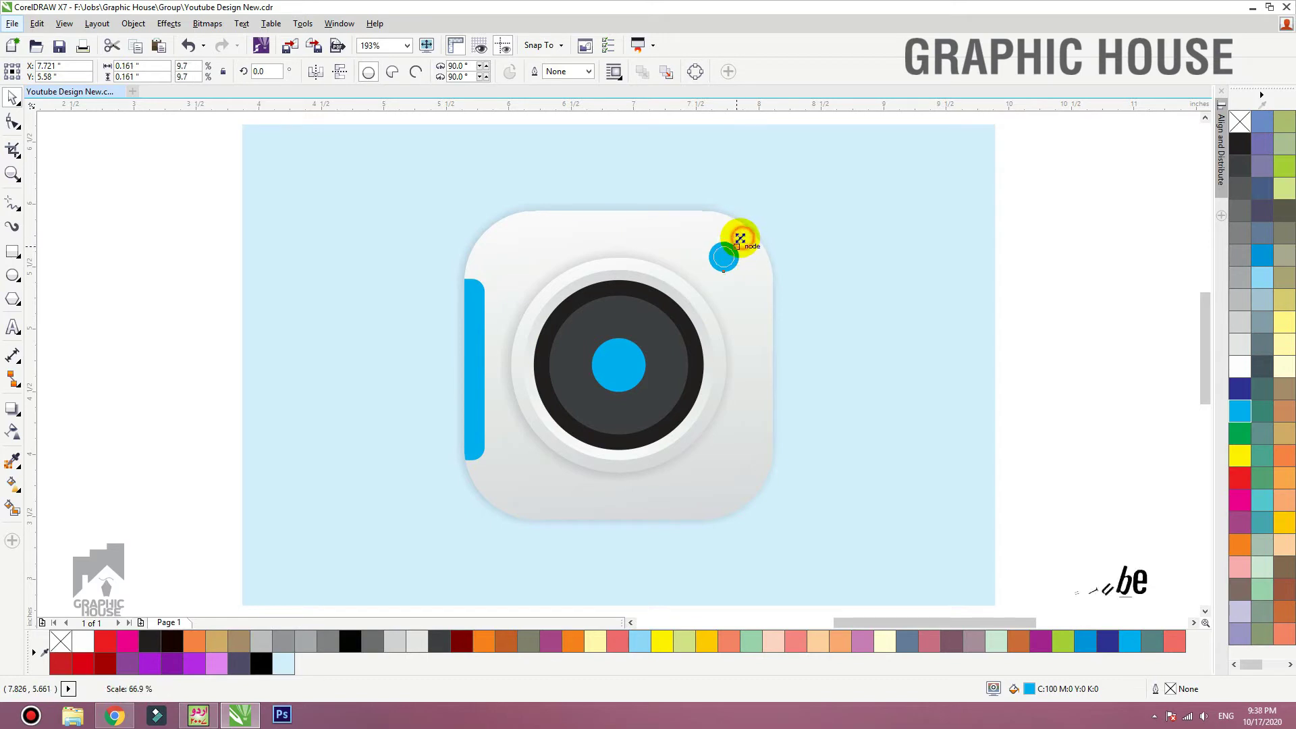
{"action": "left_click", "coordinate": [876, 225]}
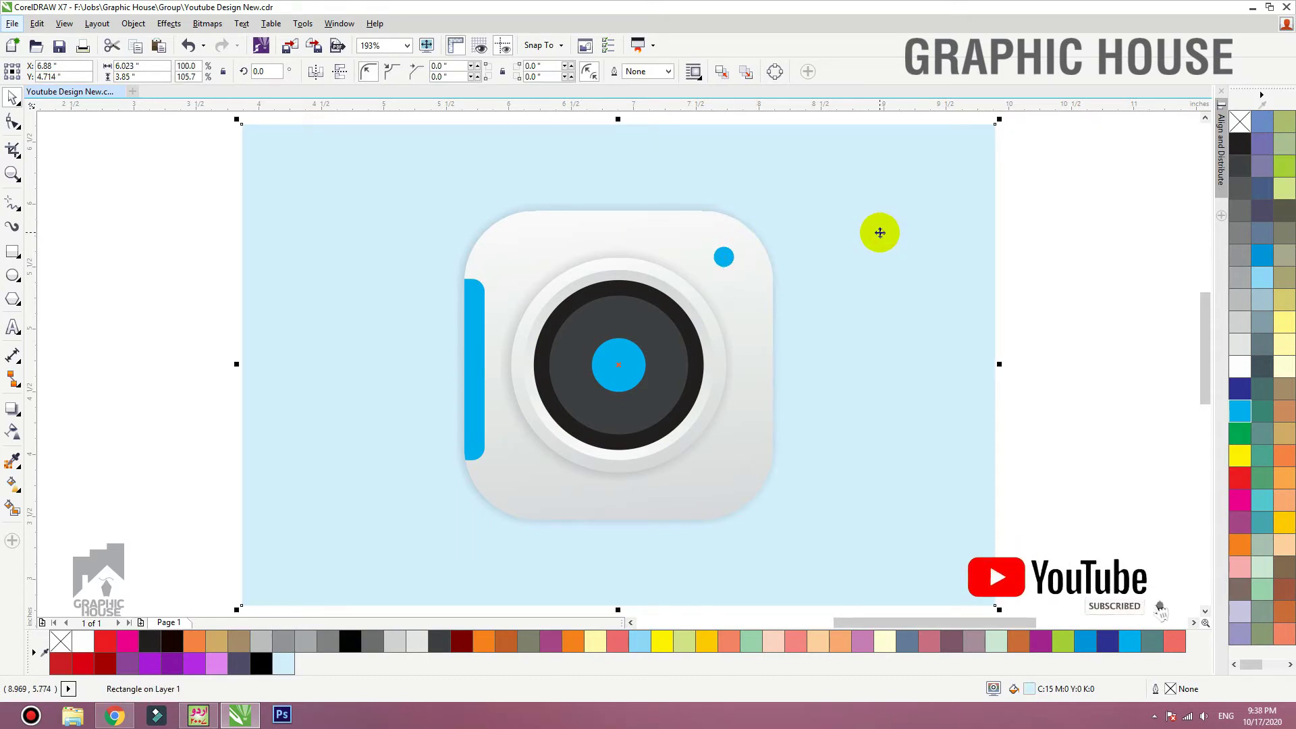
Create a concentric circle about 0.2 inches wide inside the central cyan circle, filled with blue C:100 M:20 Y:0 K:0
{"action": "left_click", "coordinate": [628, 358]}
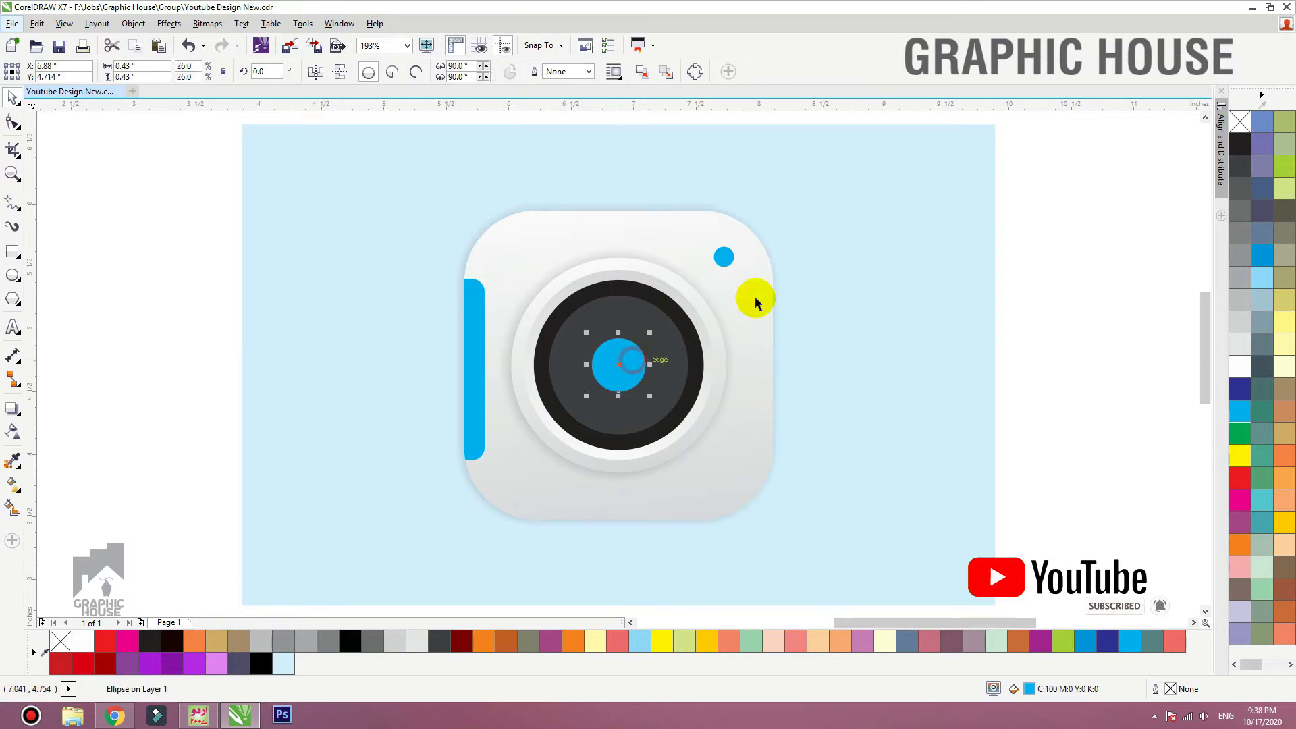
{"action": "key", "text": "F2"}
{"action": "left_click_drag", "start_coordinate": [824, 266], "coordinate": [475, 447]}
{"action": "left_click_drag", "start_coordinate": [611, 309], "coordinate": [569, 330]}
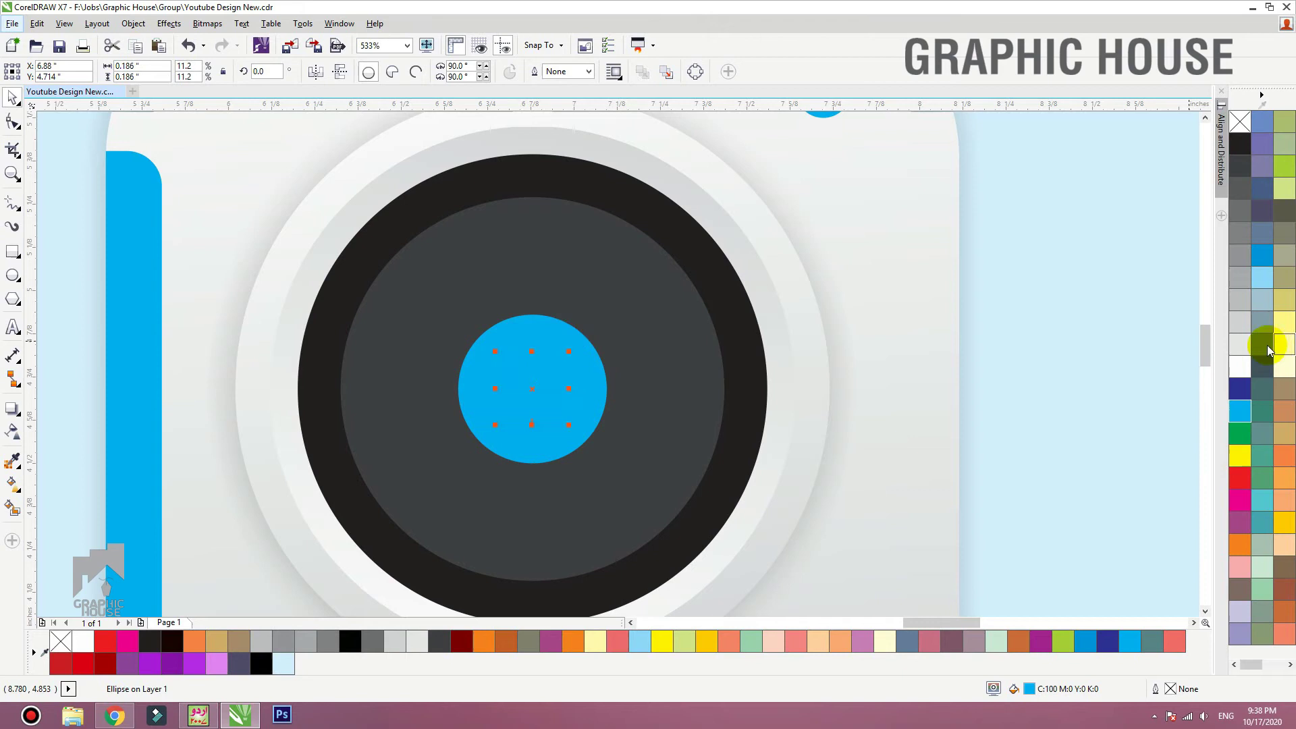
{"action": "left_click", "coordinate": [1263, 263]}
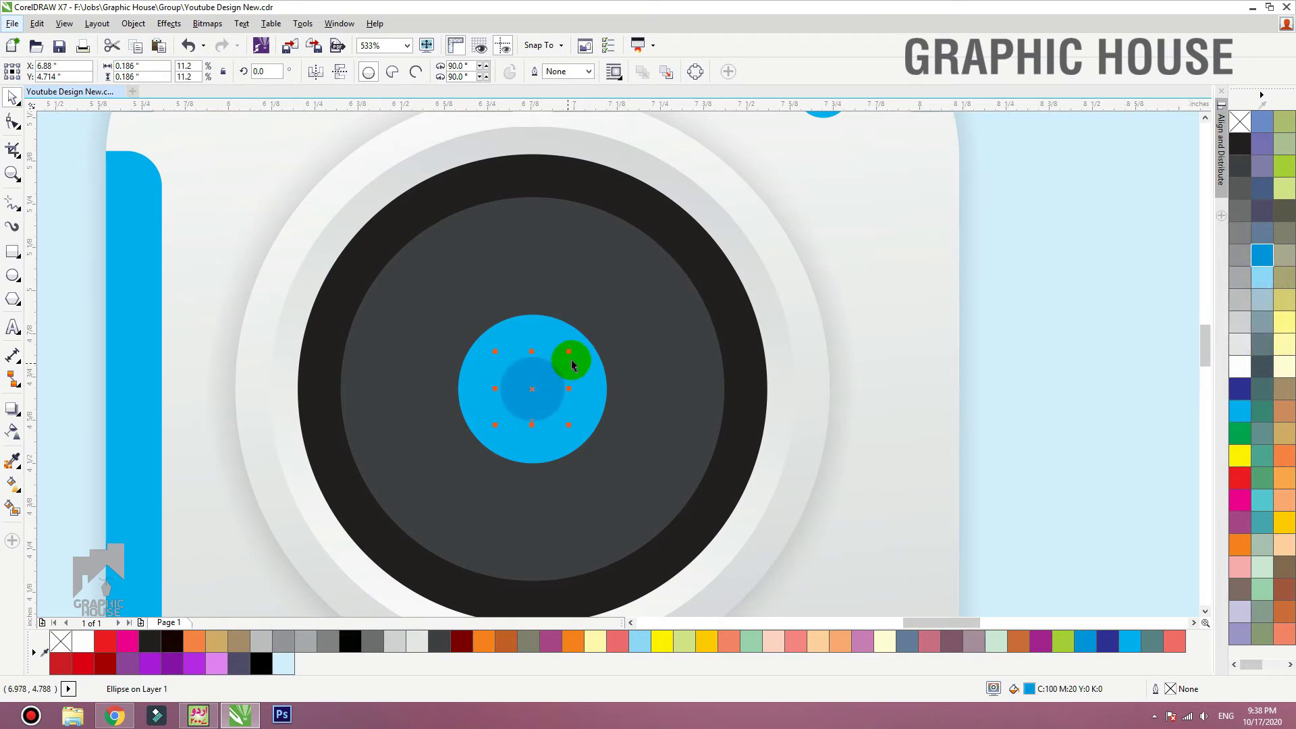
{"action": "left_click_drag", "start_coordinate": [572, 349], "coordinate": [489, 364]}
Blend the small blue circle into the surrounding cyan circle with 20 steps, and shift the blend's inner circle off-centre
{"action": "left_click", "coordinate": [15, 410]}
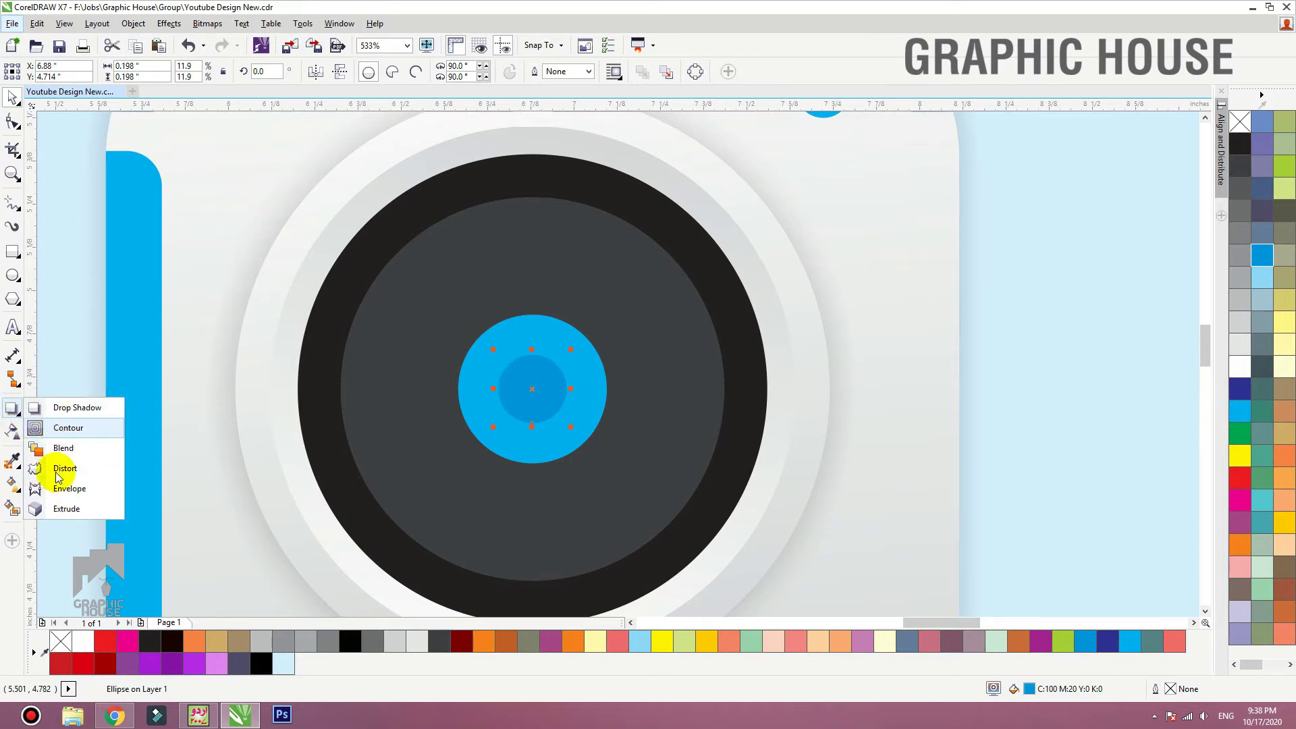
{"action": "left_click", "coordinate": [58, 449]}
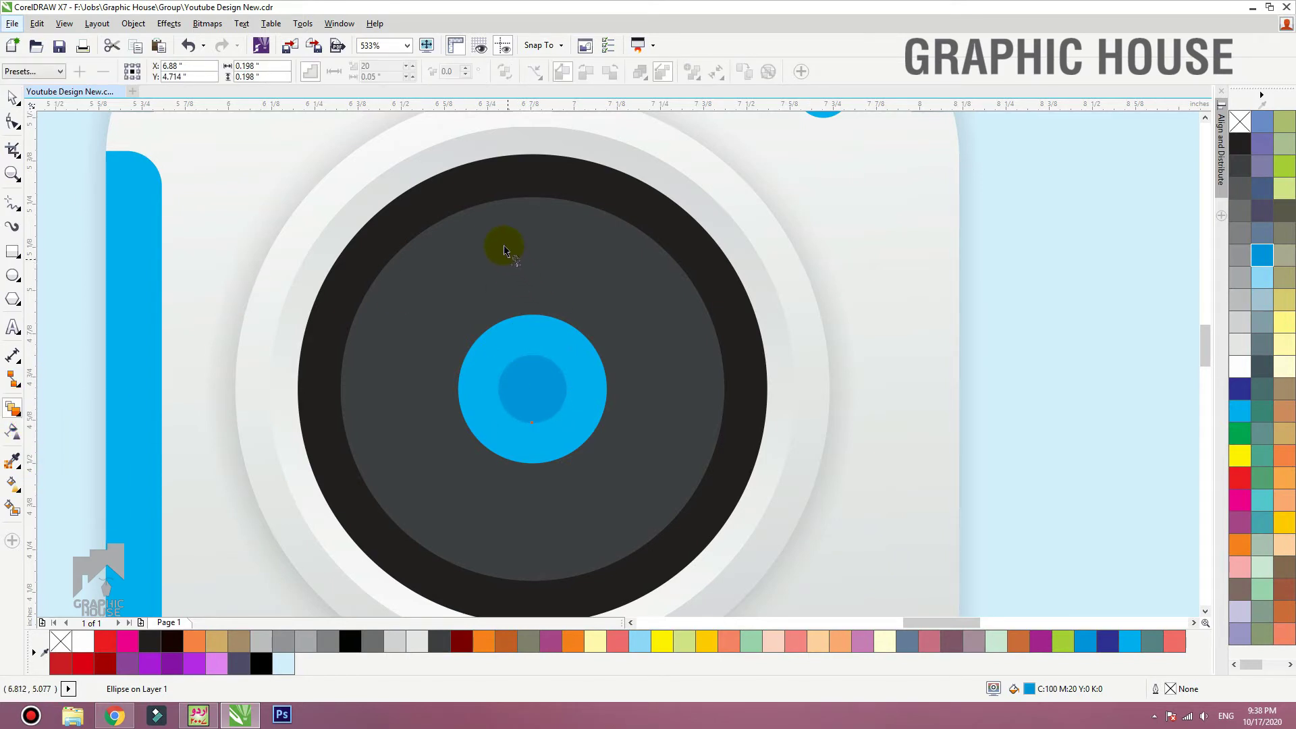
{"action": "left_click_drag", "start_coordinate": [508, 302], "coordinate": [514, 221]}
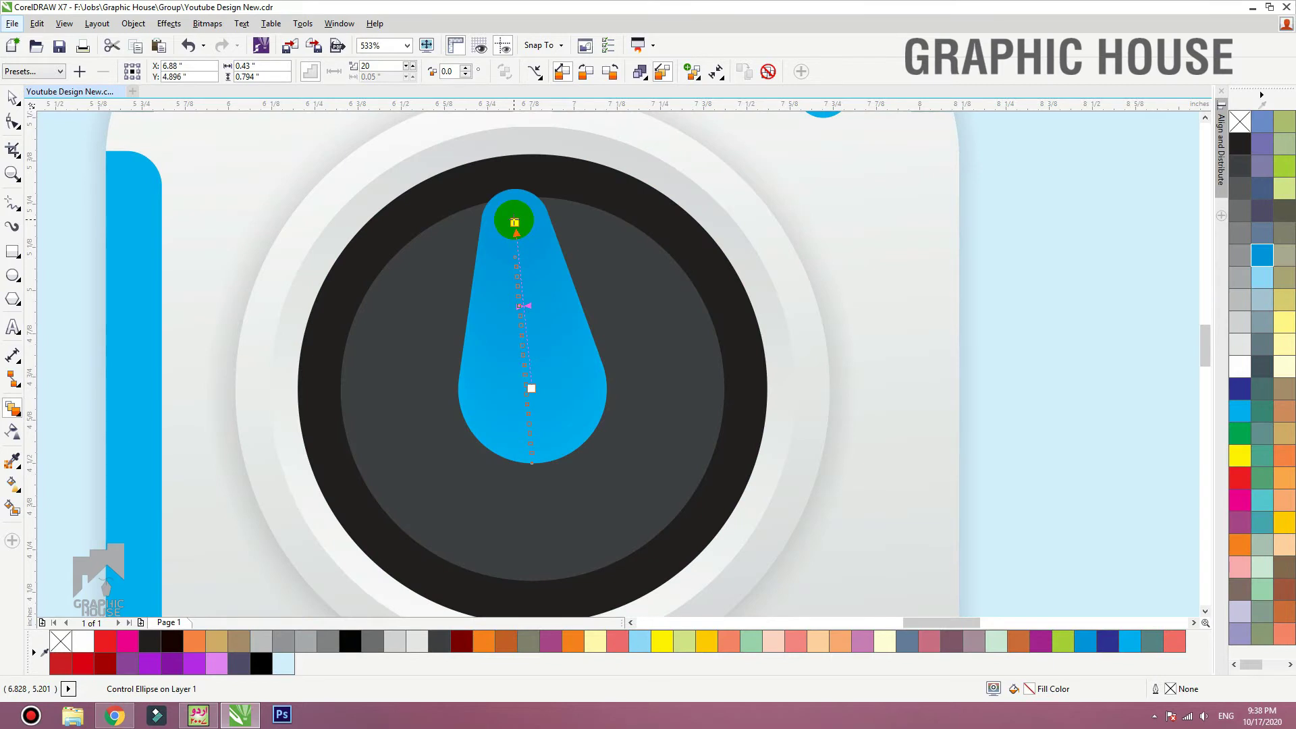
{"action": "key", "text": "ctrl+z"}
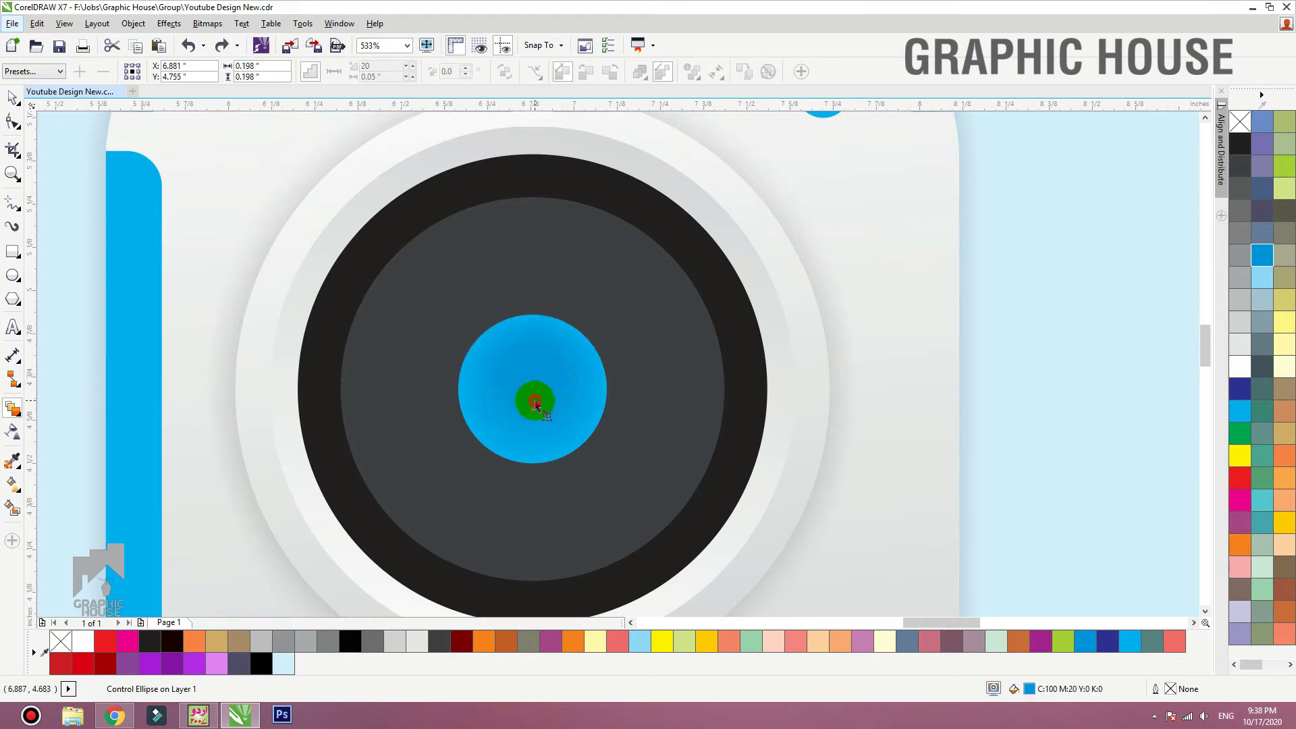
{"action": "key", "text": "space"}
{"action": "left_click_drag", "start_coordinate": [537, 405], "coordinate": [509, 338]}
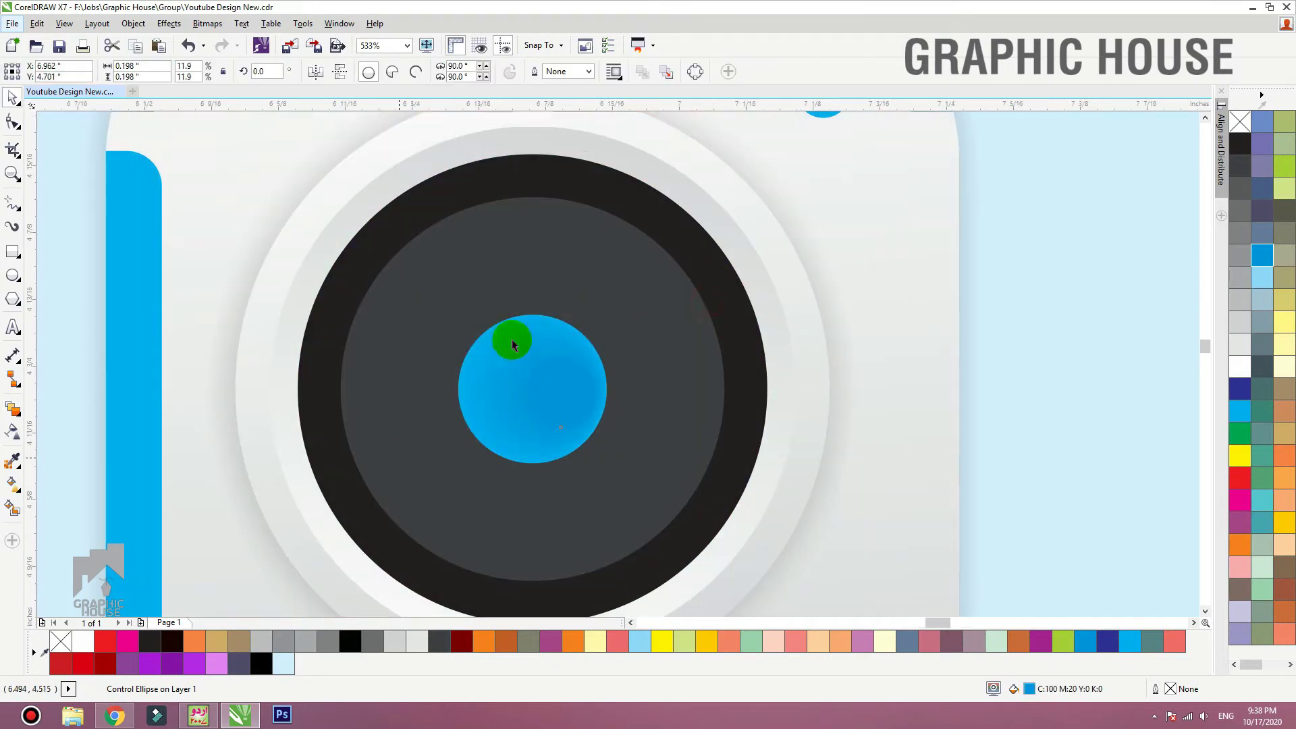
Undo the blend between the small blue circle and the surrounding cyan circle
{"action": "scroll", "coordinate": [509, 338], "scroll_direction": "up", "scroll_amount": 3}
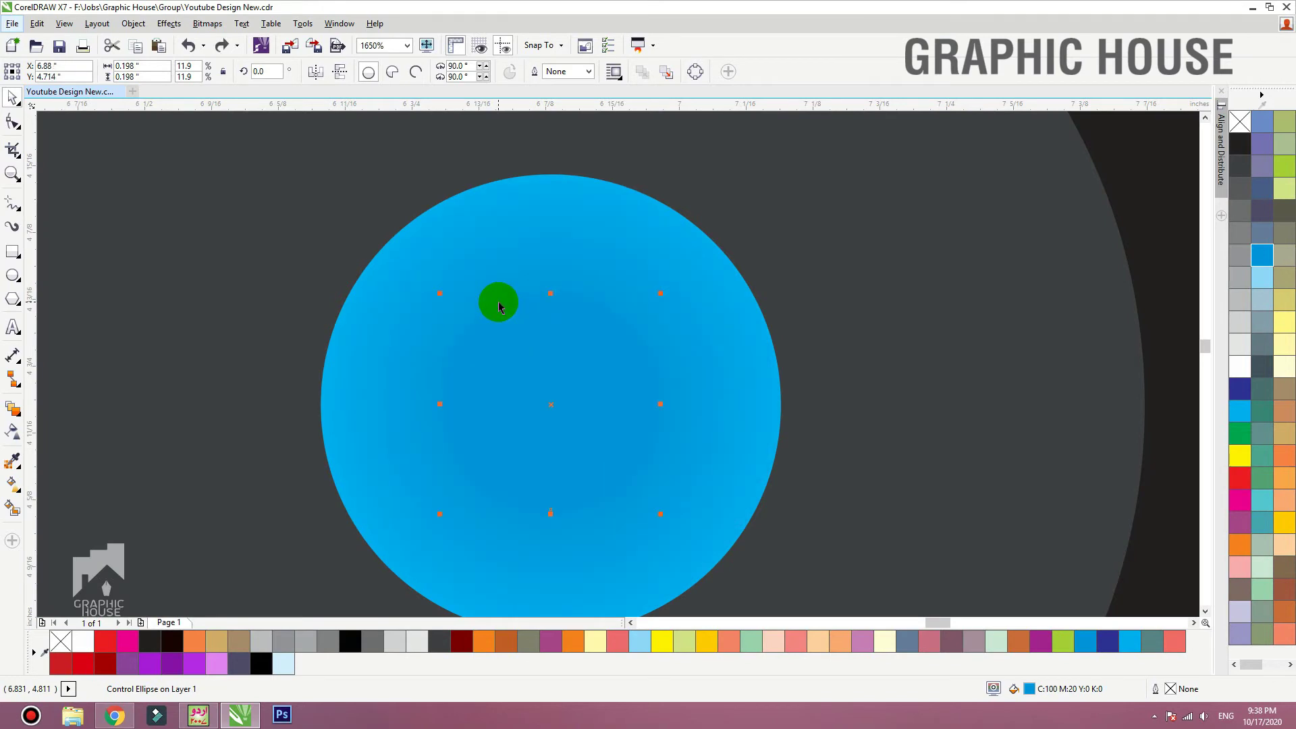
{"action": "scroll", "coordinate": [498, 307], "scroll_direction": "down", "scroll_amount": 2}
{"action": "key", "text": "z"}
{"action": "key", "text": "space"}
{"action": "left_click_drag", "start_coordinate": [498, 302], "coordinate": [510, 344]}
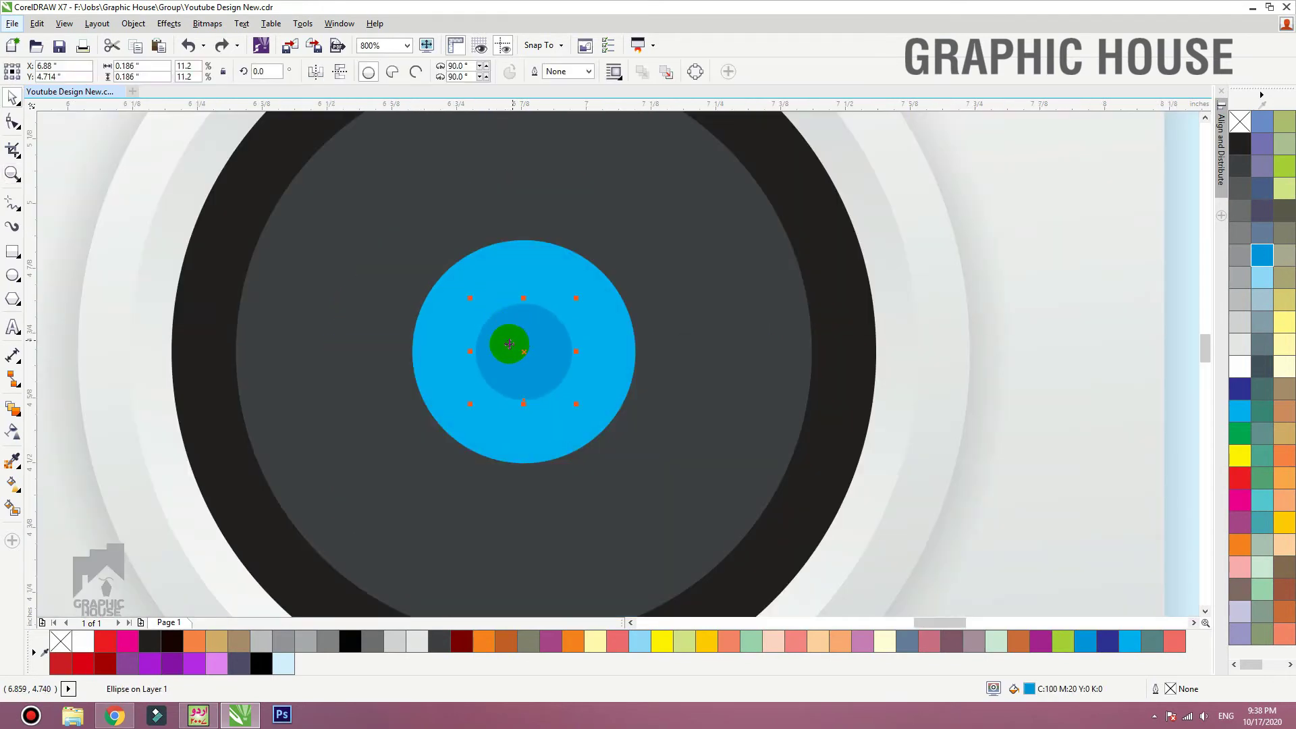
Fill the 0.43-inch central circle with blue C:100 M:100 Y:0 K:0 and the small circle inside it with cyan C:100 M:0 Y:0 K:0
{"action": "left_click", "coordinate": [527, 281]}
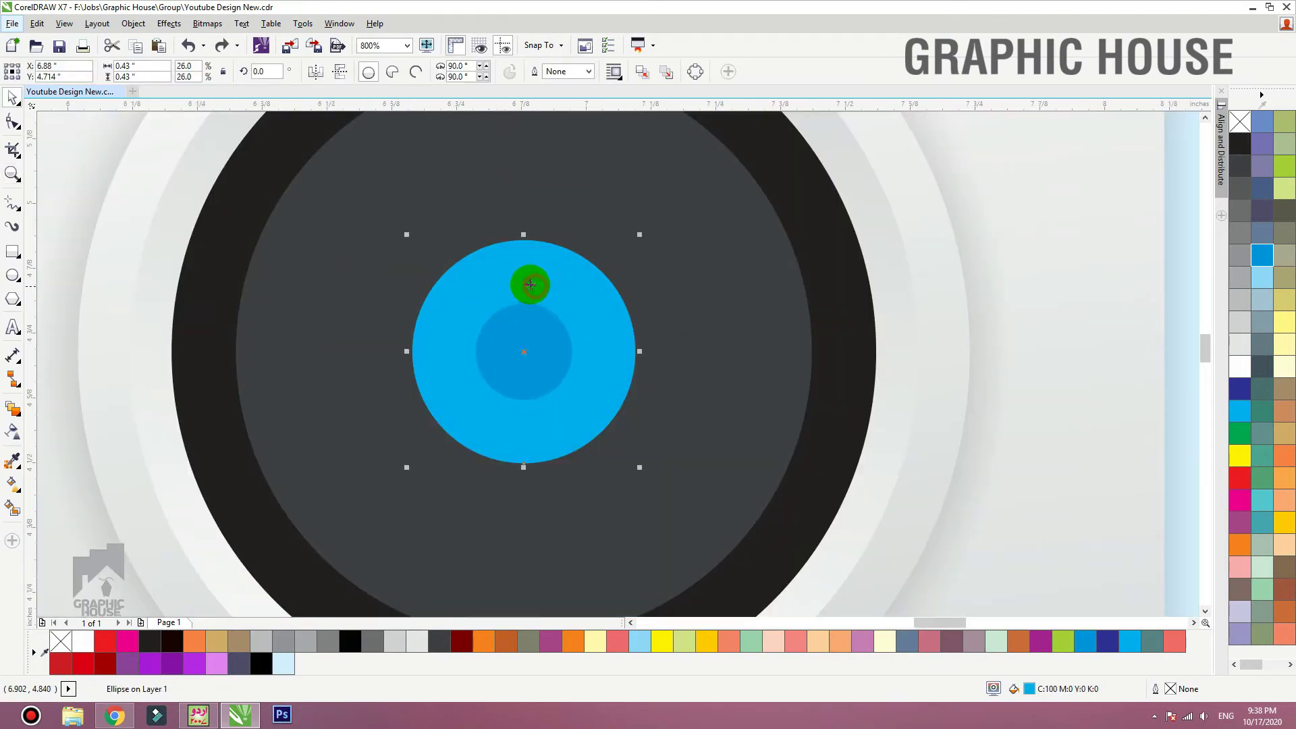
{"action": "left_click", "coordinate": [1240, 389]}
{"action": "left_click", "coordinate": [558, 353]}
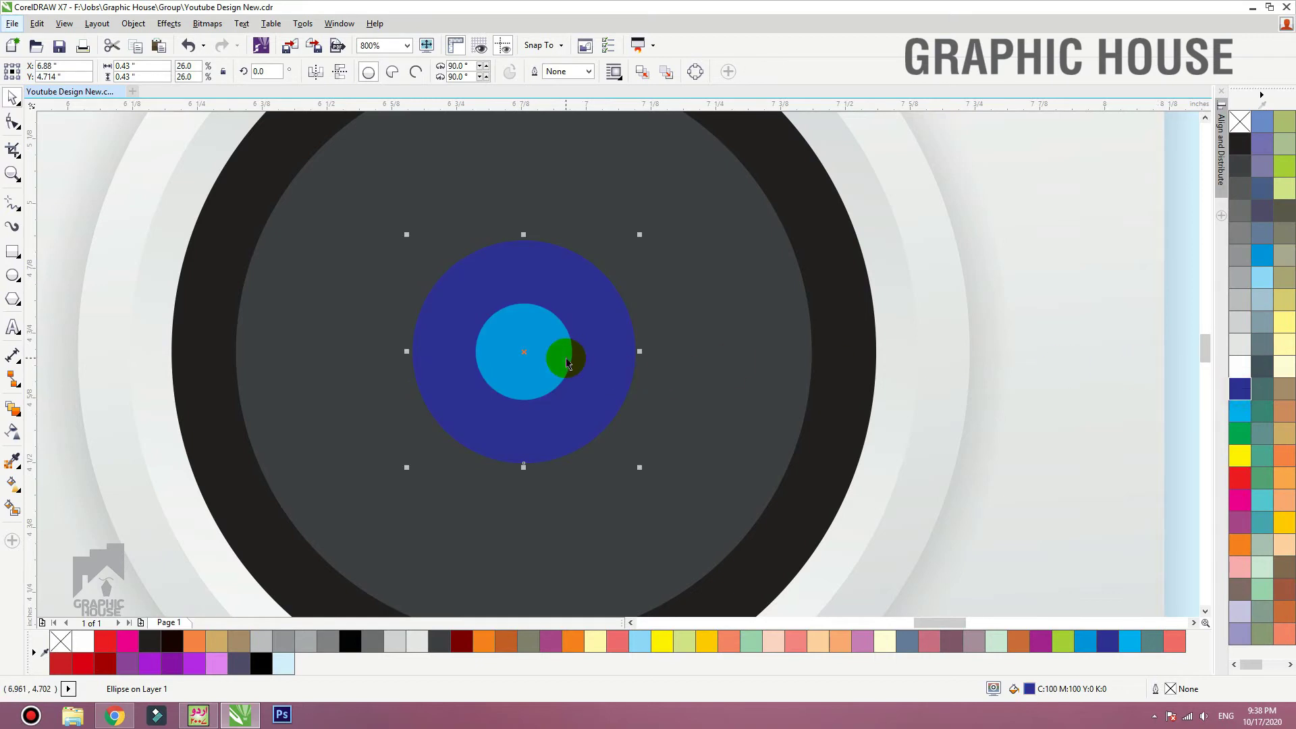
{"action": "left_click", "coordinate": [1246, 418]}
Blend the dark blue central circle into the small cyan circle with 20 steps, then deselect everything
{"action": "left_click", "coordinate": [12, 408]}
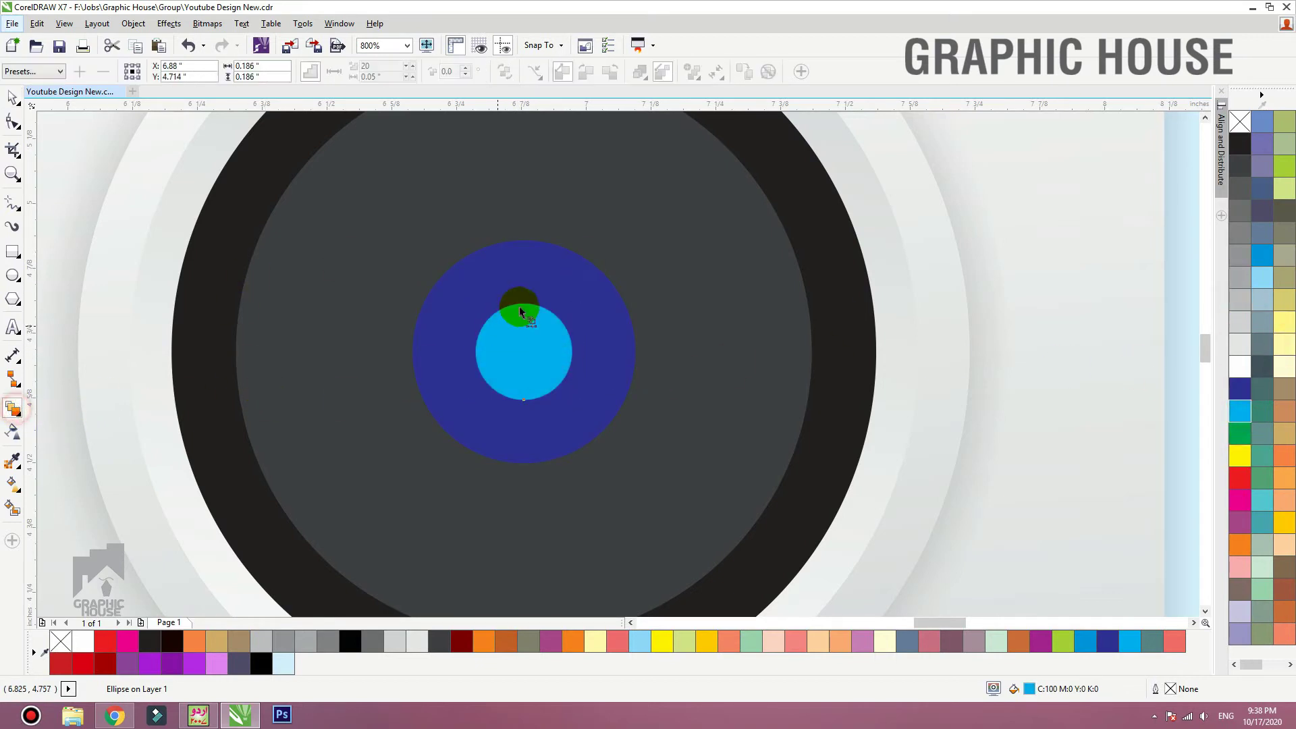
{"action": "left_click", "coordinate": [526, 276]}
{"action": "left_click_drag", "start_coordinate": [525, 275], "coordinate": [509, 363]}
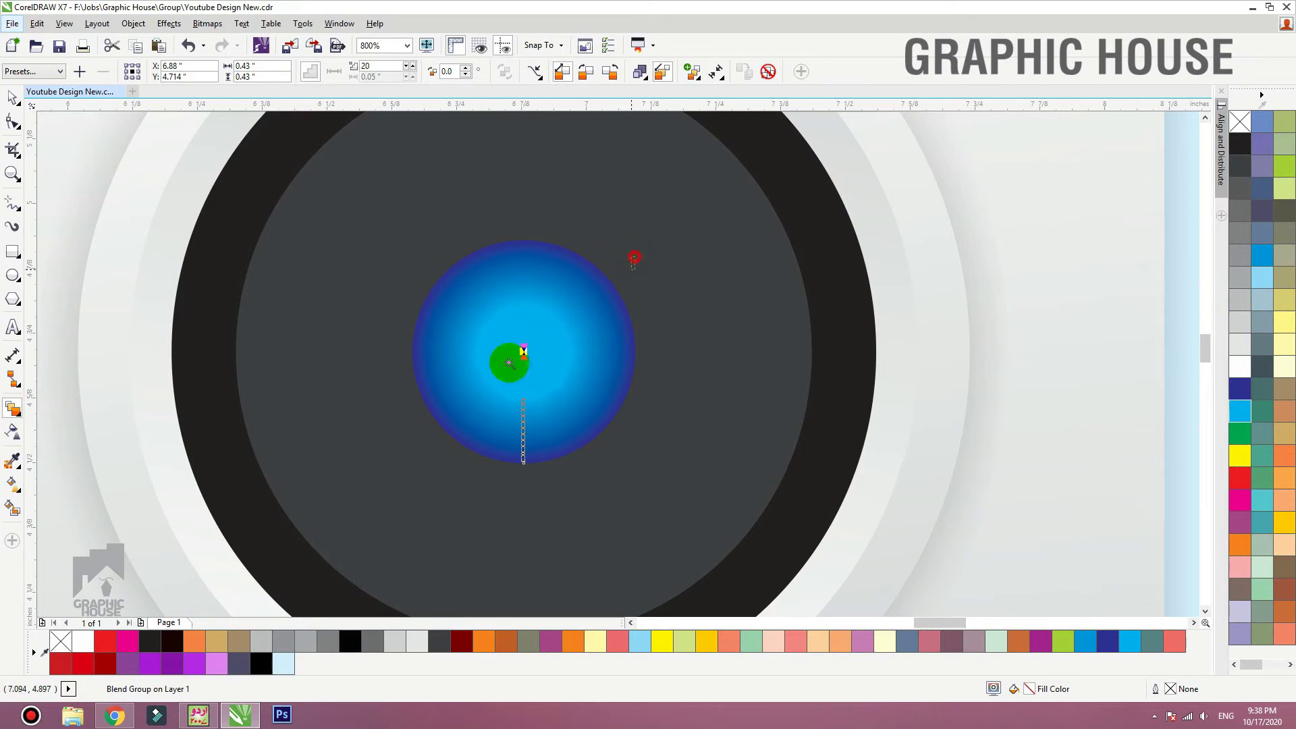
{"action": "left_click_drag", "start_coordinate": [635, 258], "coordinate": [645, 334]}
{"action": "scroll", "coordinate": [669, 310], "scroll_direction": "up", "scroll_amount": 5}
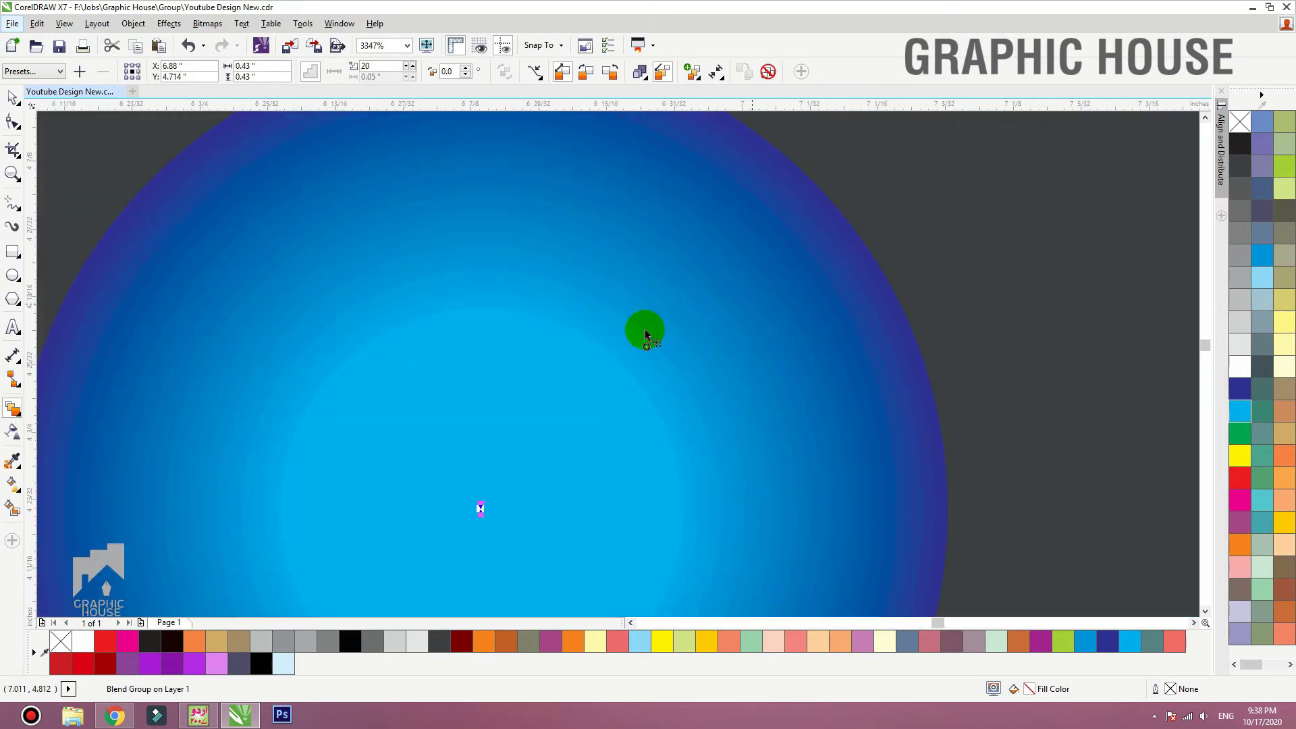
{"action": "left_click", "coordinate": [12, 98]}
{"action": "left_click", "coordinate": [558, 394]}
{"action": "scroll", "coordinate": [563, 403], "scroll_direction": "down", "scroll_amount": 5}
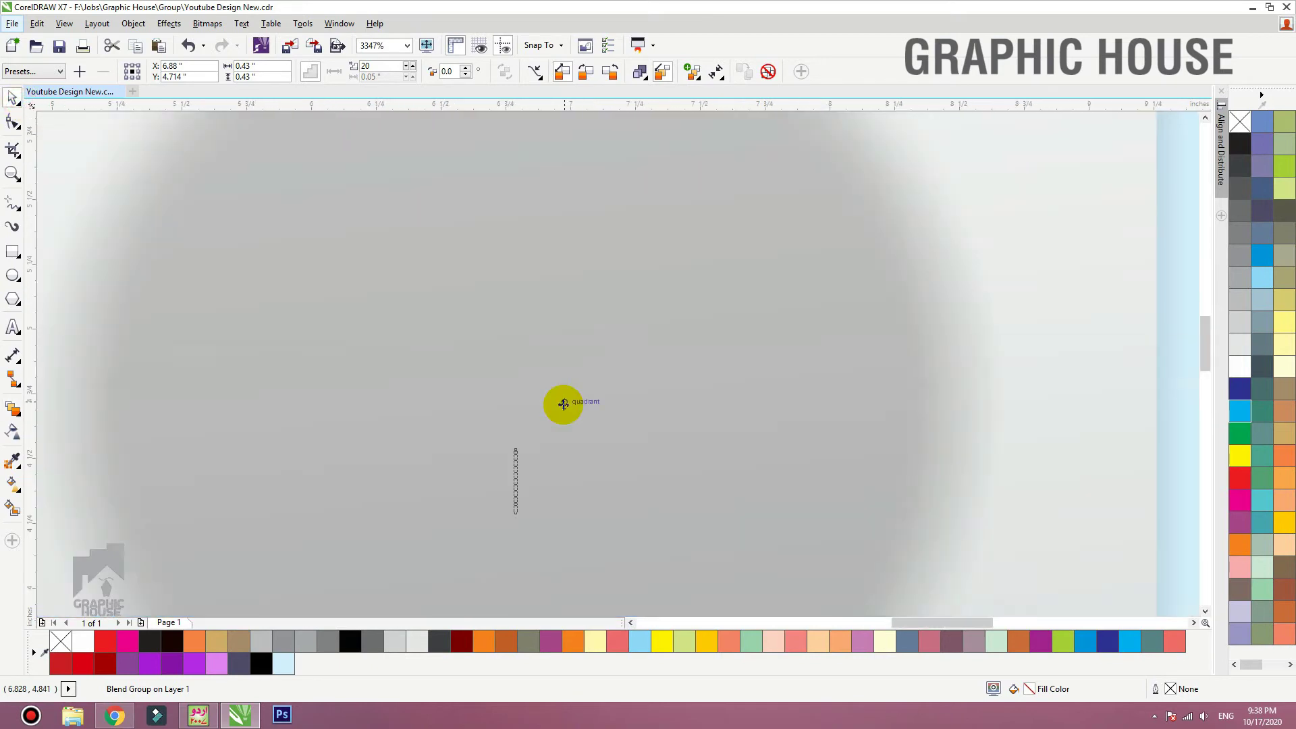
{"action": "left_click", "coordinate": [868, 370]}
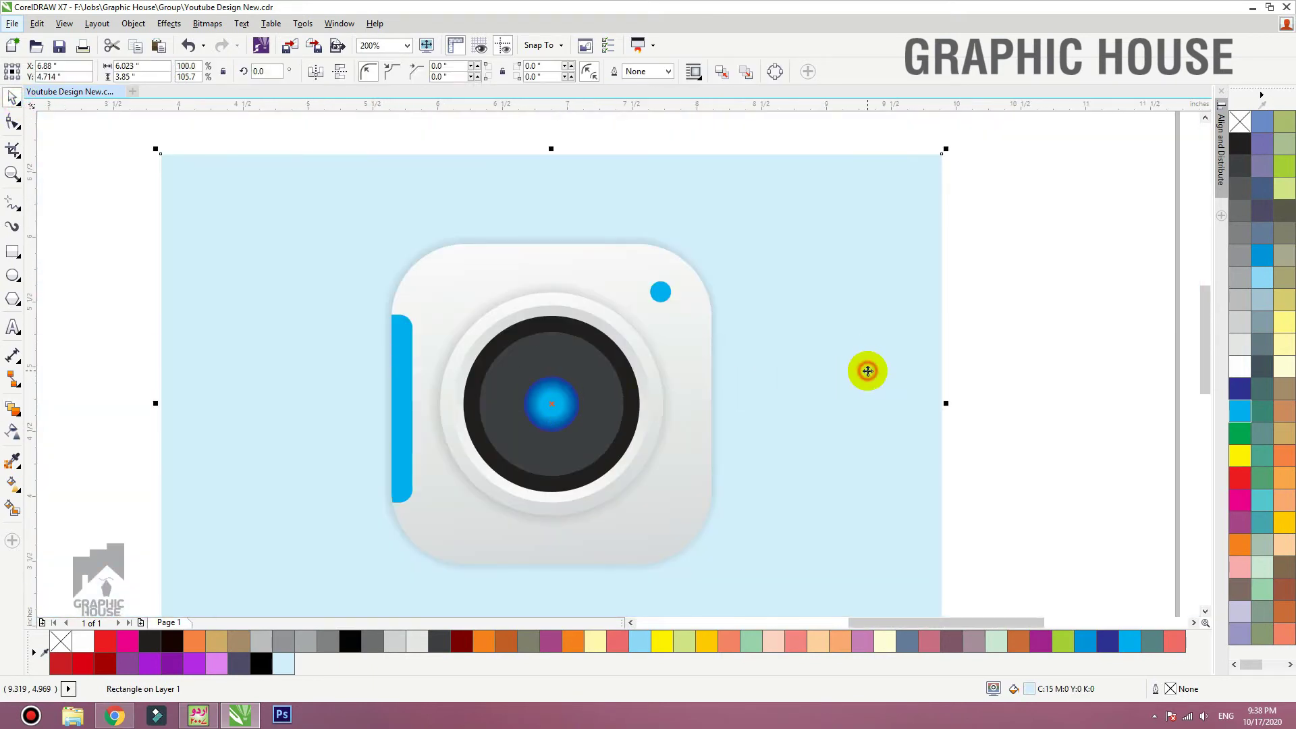
{"action": "left_click", "coordinate": [1034, 312]}
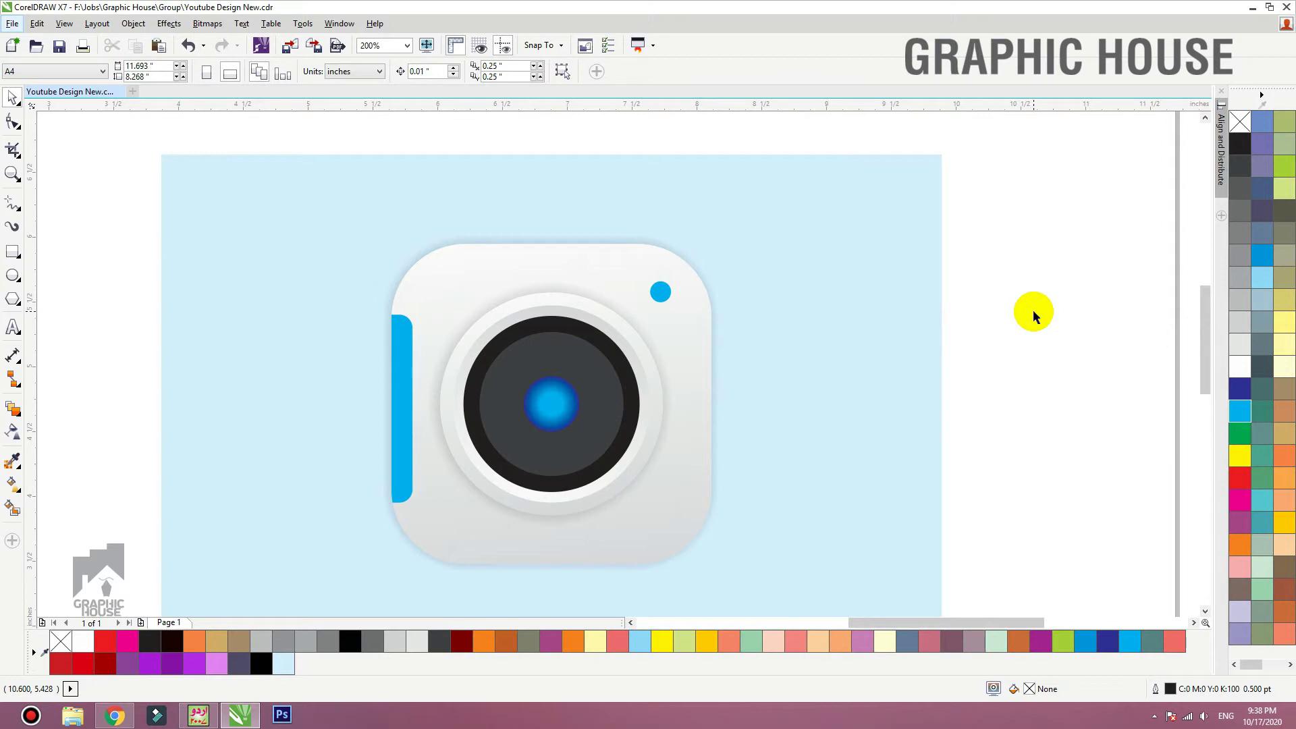
Draw a circle about 1.165 inches wide overlapping the lens's upper-left part, filled white with no outline
{"action": "left_click", "coordinate": [12, 274]}
{"action": "left_click_drag", "start_coordinate": [432, 284], "coordinate": [432, 285]}
{"action": "left_click_drag", "start_coordinate": [511, 376], "coordinate": [582, 434]}
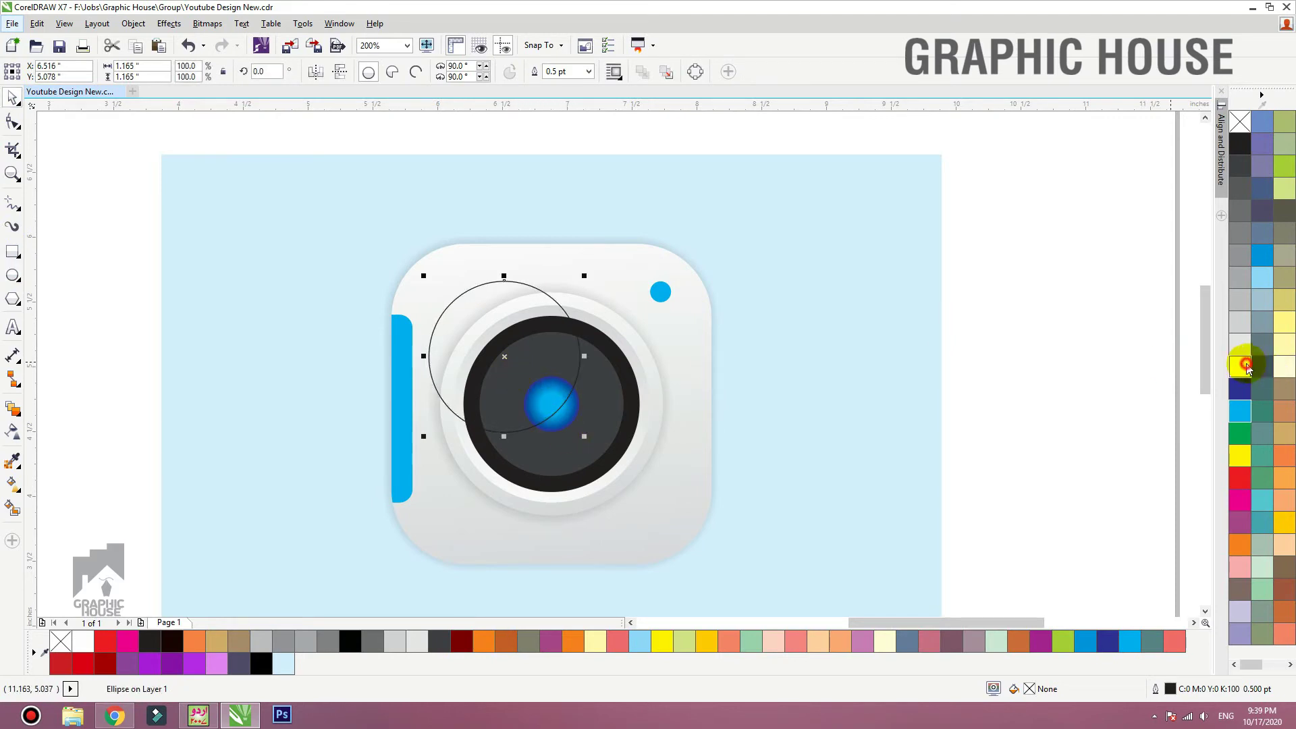
{"action": "left_click", "coordinate": [1241, 367]}
{"action": "right_click", "coordinate": [1241, 122]}
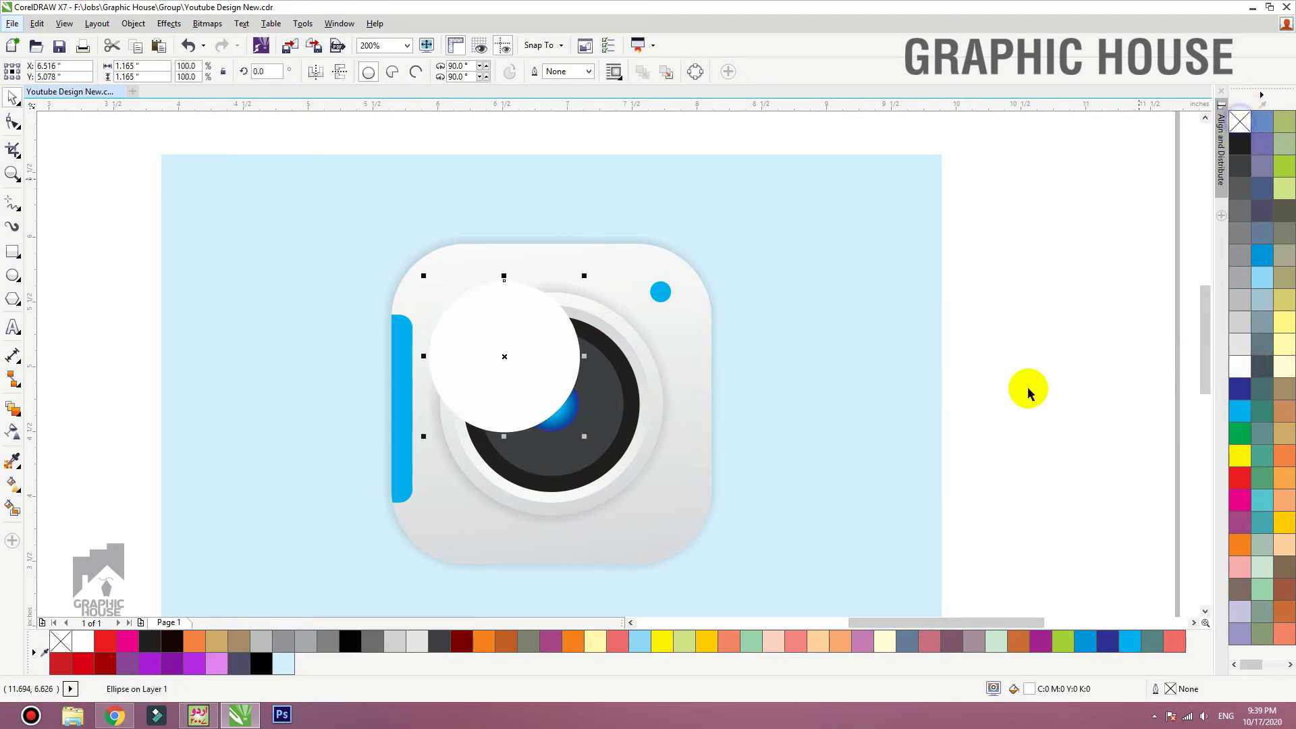
Apply a uniform transparency of 80 to the white circle over the lens
{"action": "left_click", "coordinate": [12, 430]}
{"action": "left_click", "coordinate": [37, 72]}
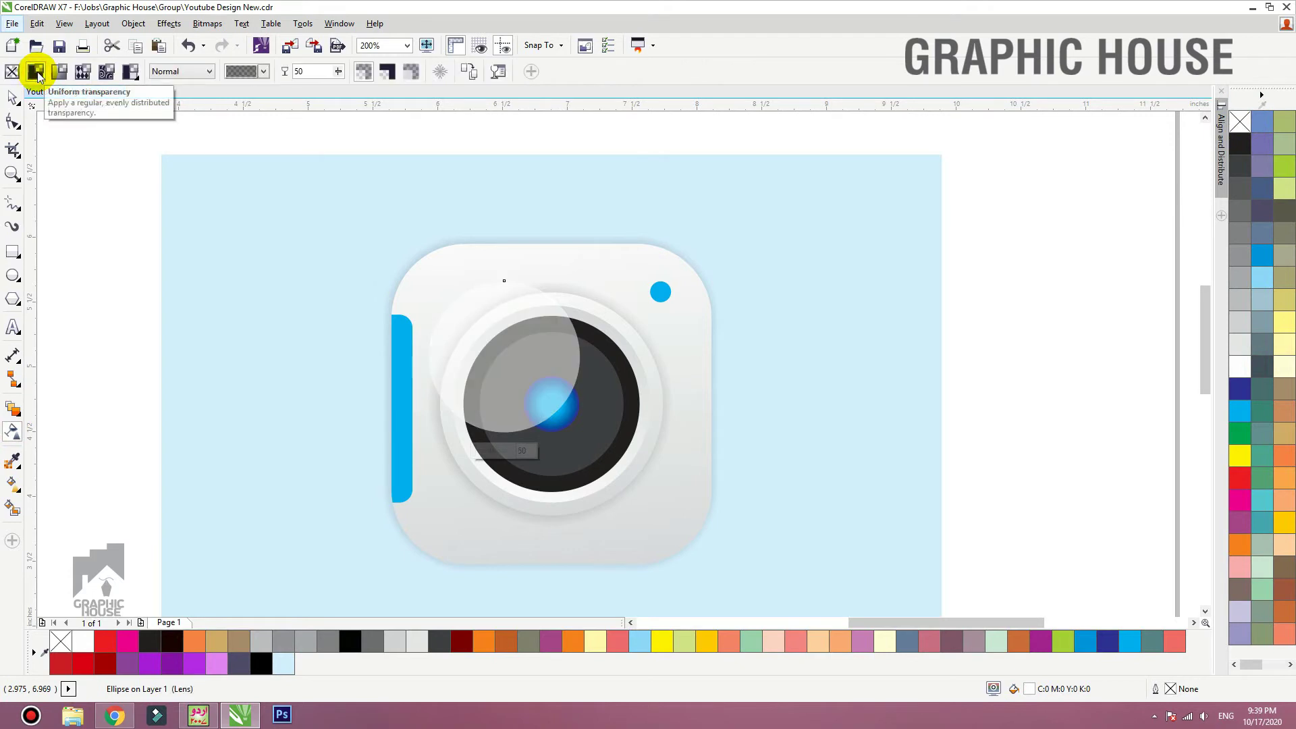
{"action": "left_click", "coordinate": [317, 70]}
{"action": "type", "text": "80"}
{"action": "key", "text": "Return"}
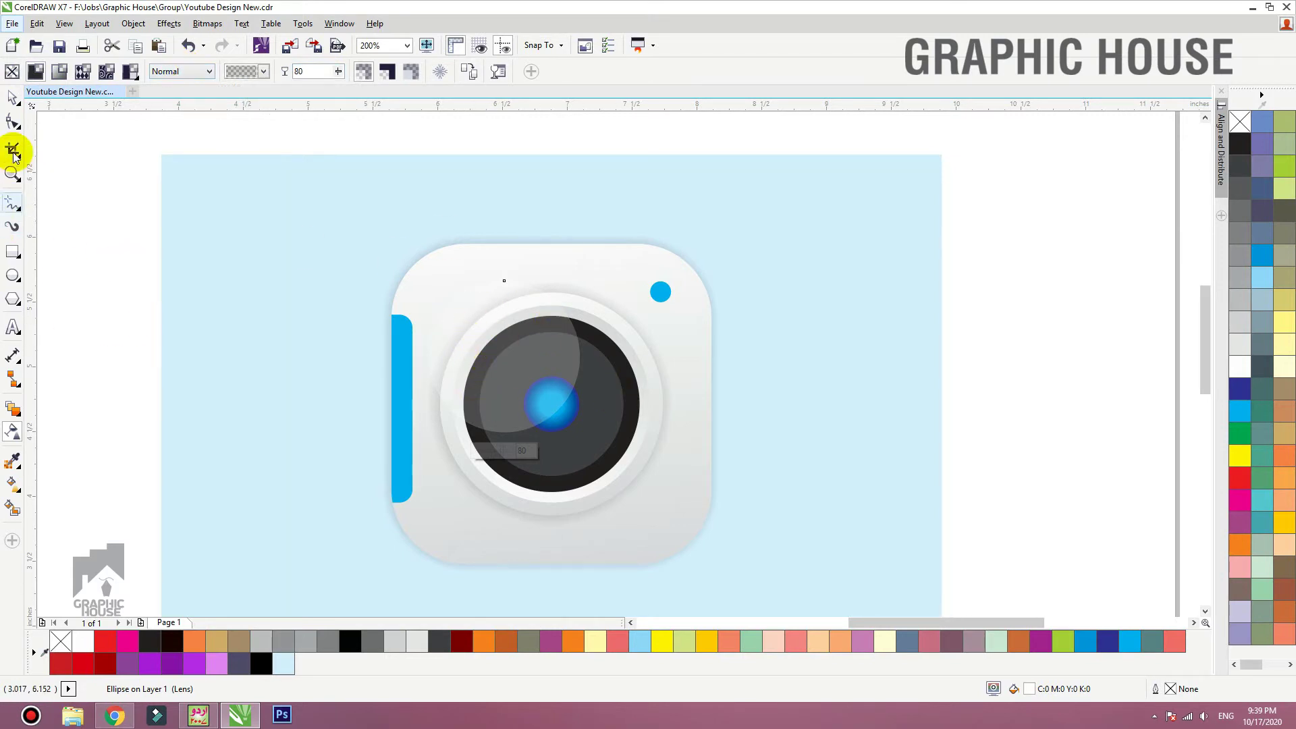
{"action": "left_click", "coordinate": [12, 98]}
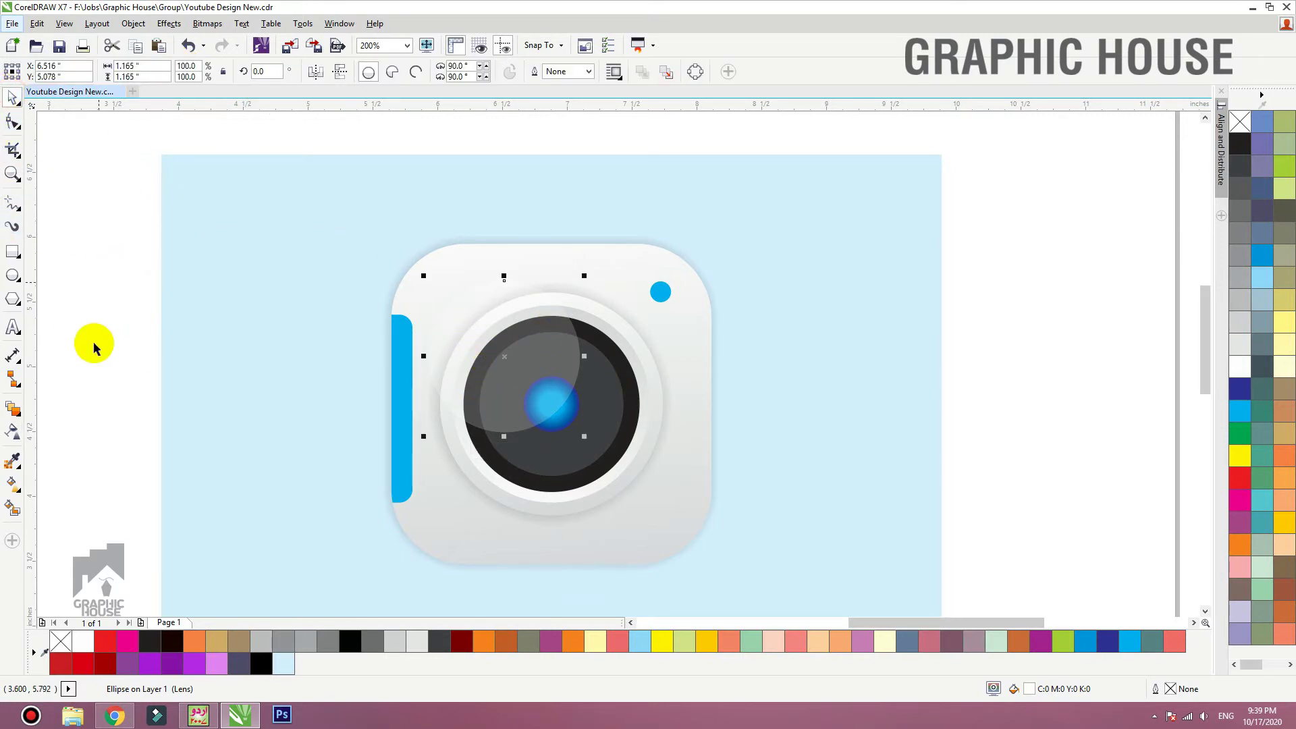
Set the white highlight circle's transparency to 85 and deselect it
{"action": "left_click", "coordinate": [13, 432]}
{"action": "double_click", "coordinate": [312, 72]}
{"action": "type", "text": "85"}
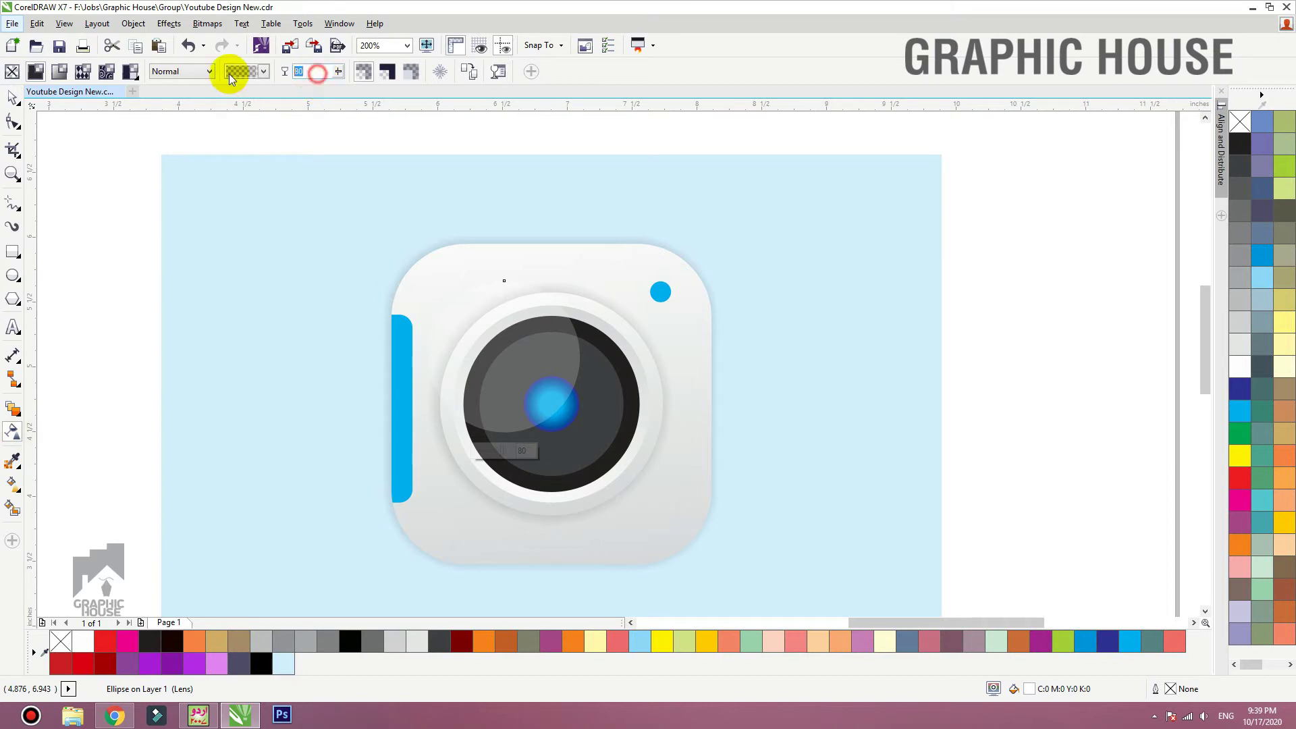
{"action": "key", "text": "Return"}
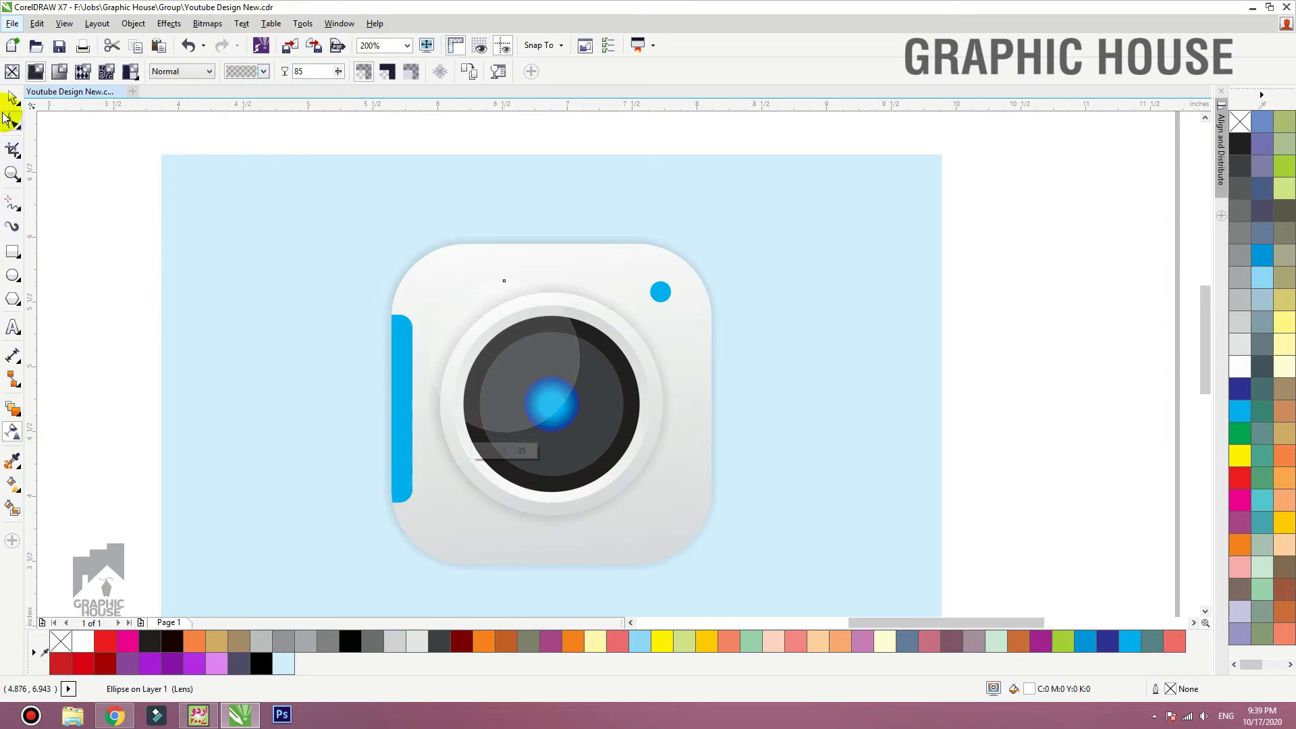
{"action": "left_click", "coordinate": [12, 98]}
{"action": "left_click", "coordinate": [137, 276]}
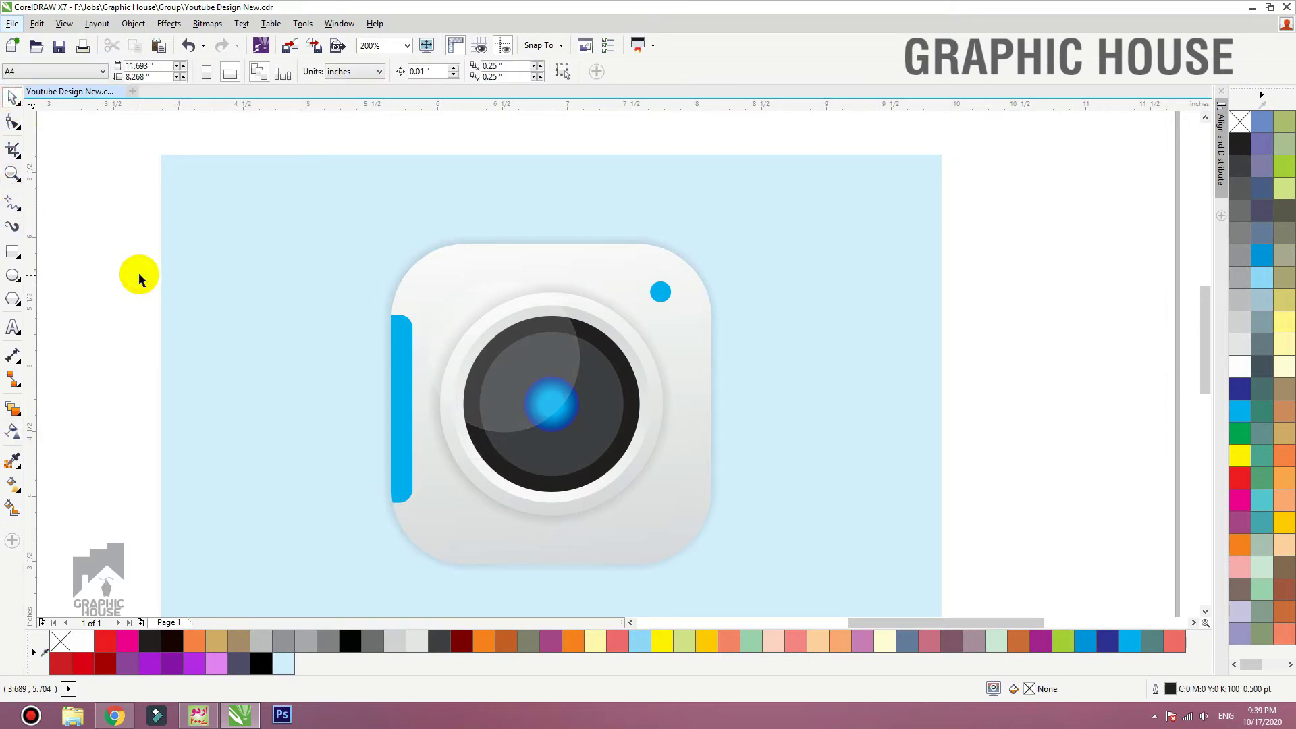
Give the corner dot a downward linear gradient from cyan to dark blue C:100 M:100 Y:0 K:0
{"action": "left_click", "coordinate": [407, 464]}
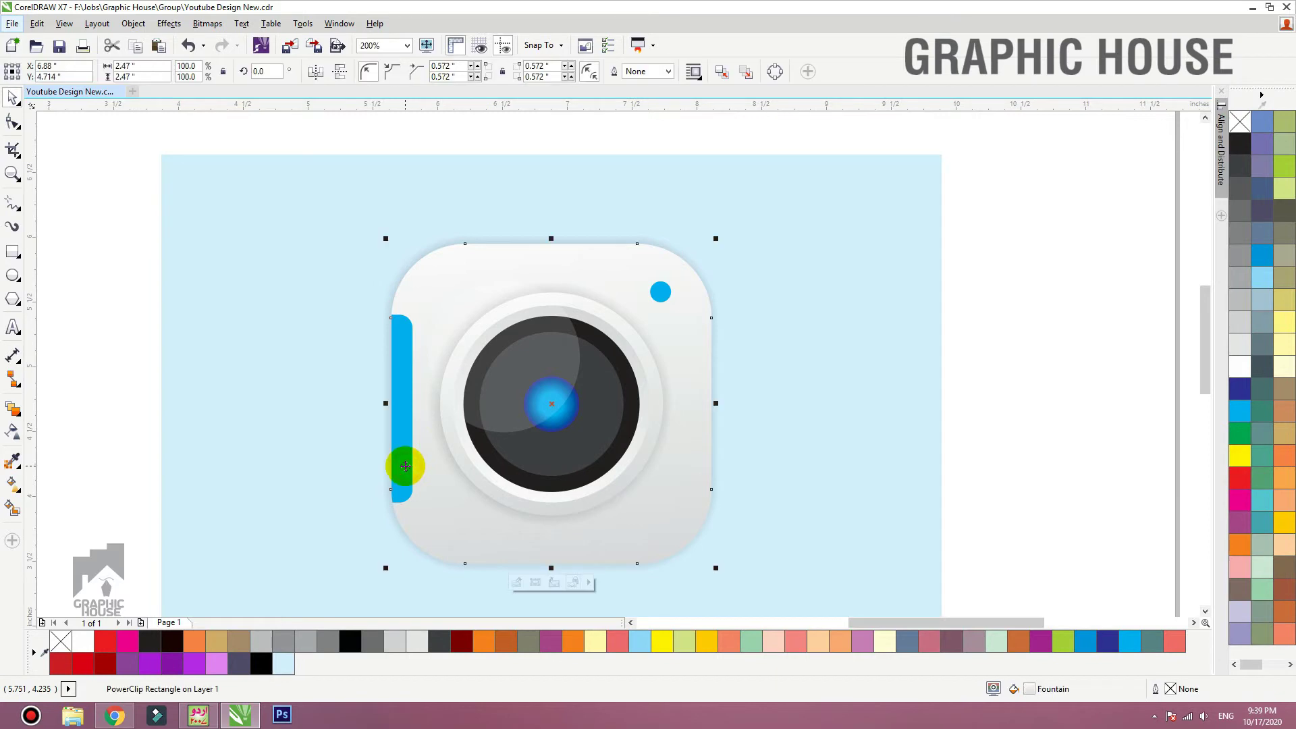
{"action": "left_click", "coordinate": [661, 294]}
{"action": "key", "text": "g"}
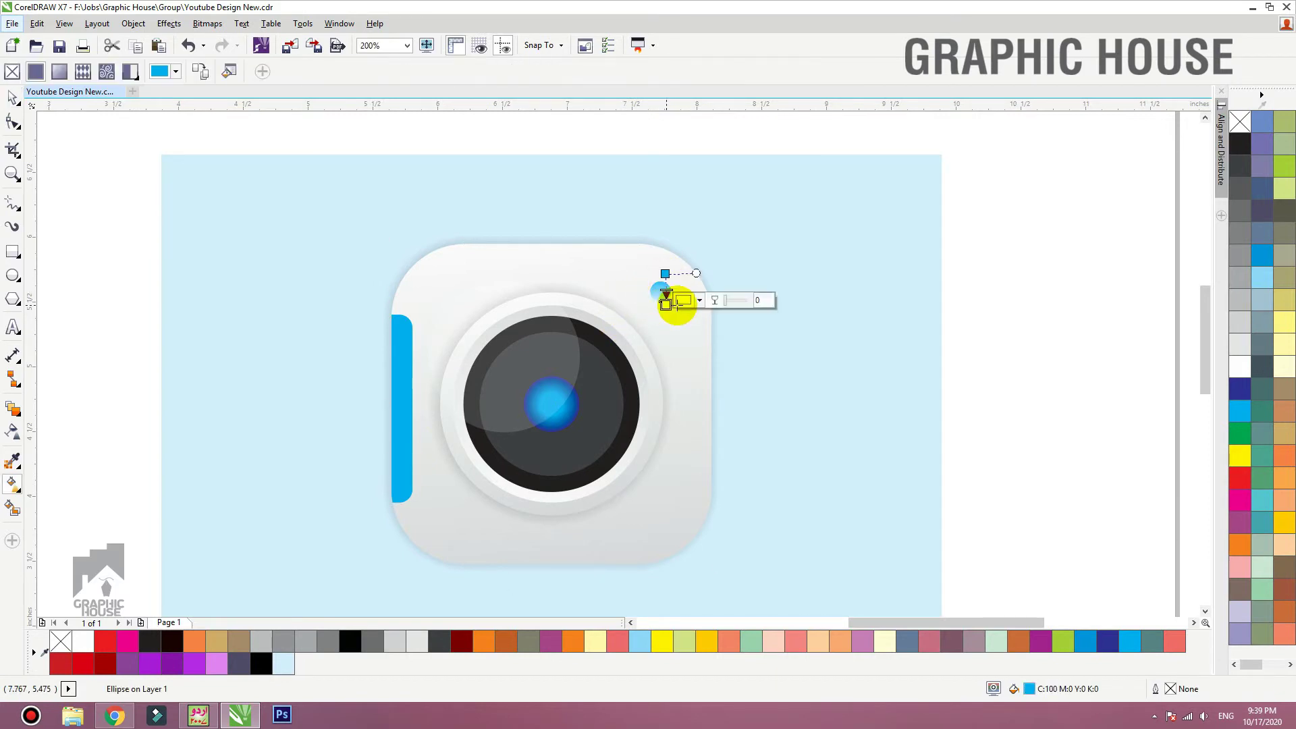
{"action": "left_click", "coordinate": [1240, 389]}
{"action": "key", "text": "space"}
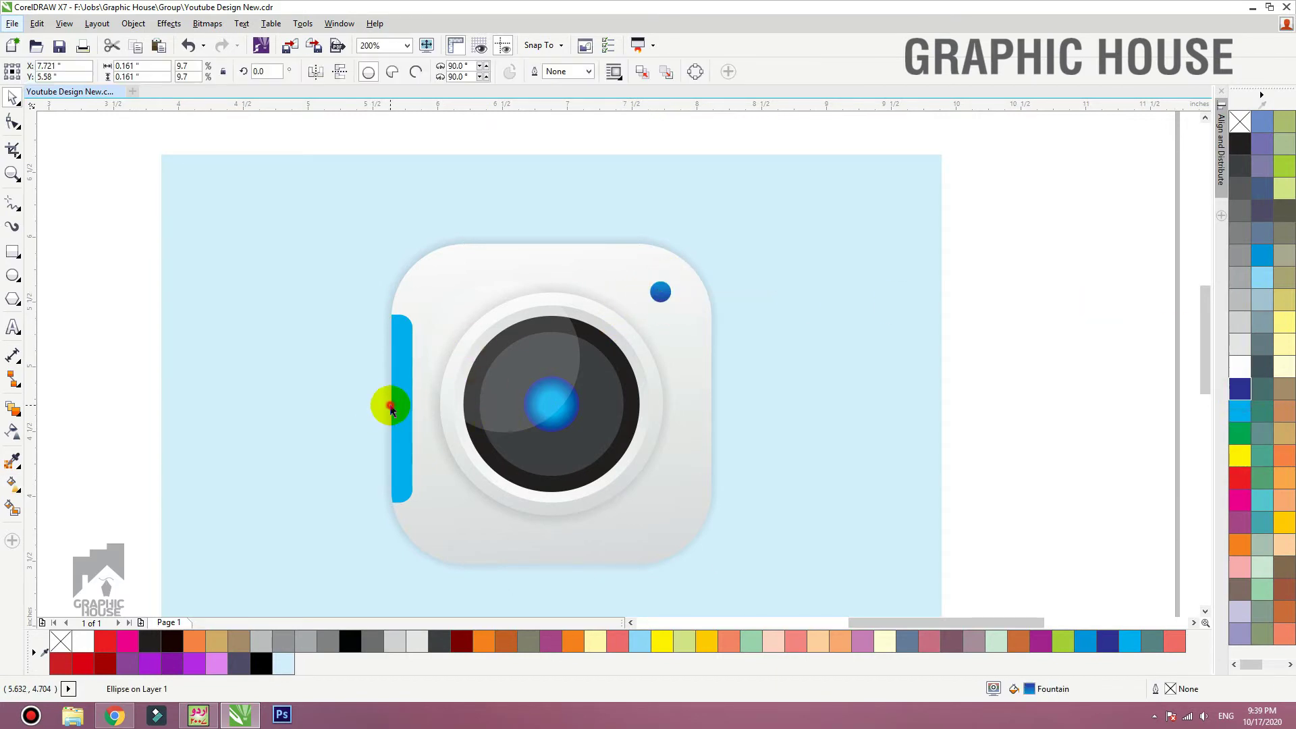
Inside the rounded square's PowerClip, give the side bar a downward linear gradient from cyan to dark blue, and finish editing the contents
{"action": "left_click", "coordinate": [390, 407], "text": "ctrl"}
{"action": "left_click", "coordinate": [393, 407]}
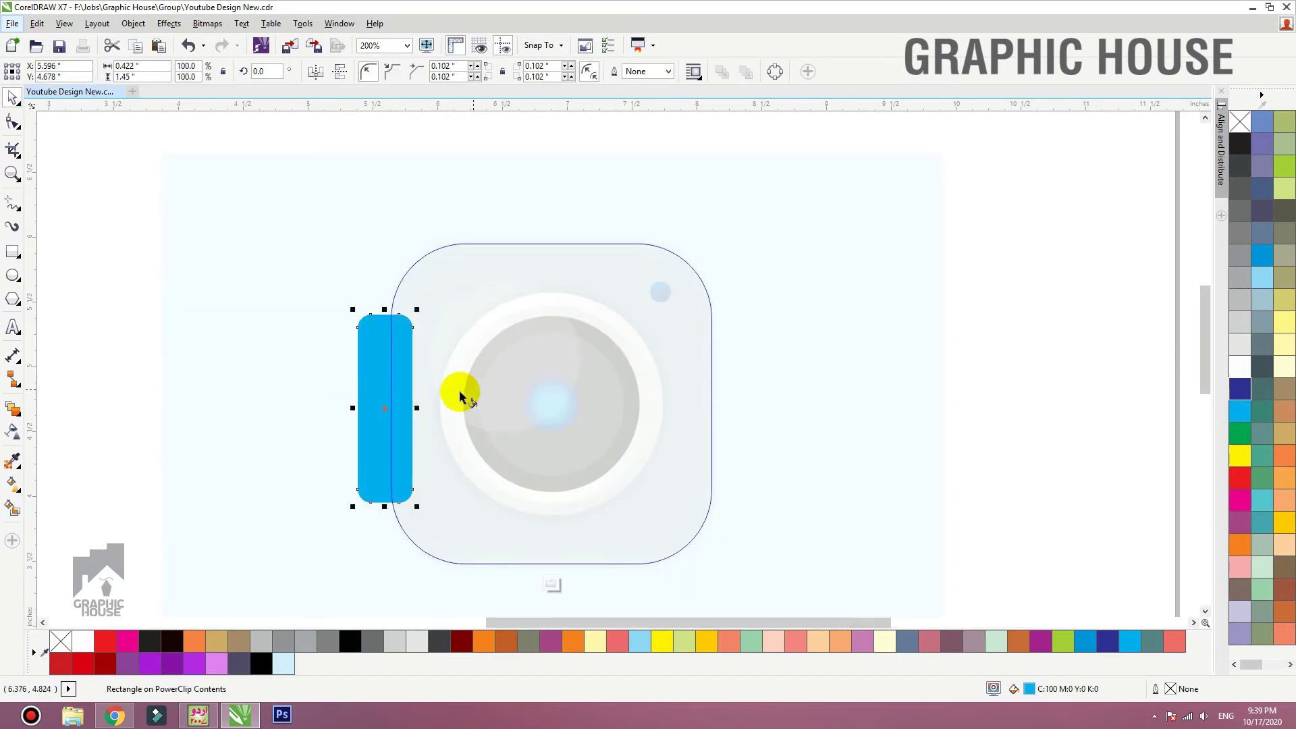
{"action": "key", "text": "g"}
{"action": "left_click_drag", "start_coordinate": [405, 355], "coordinate": [405, 497]}
{"action": "left_click", "coordinate": [1240, 389]}
{"action": "left_click", "coordinate": [1136, 342], "text": "ctrl"}
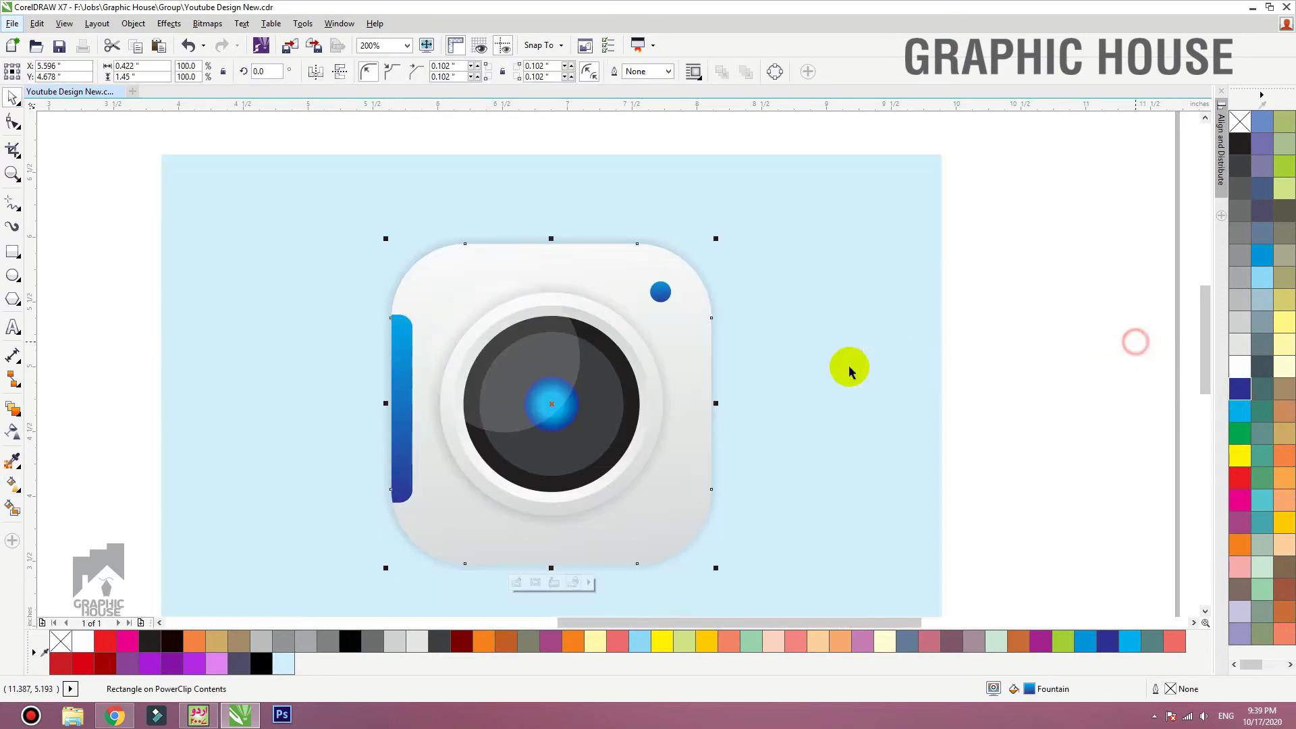
{"action": "left_click", "coordinate": [976, 267]}
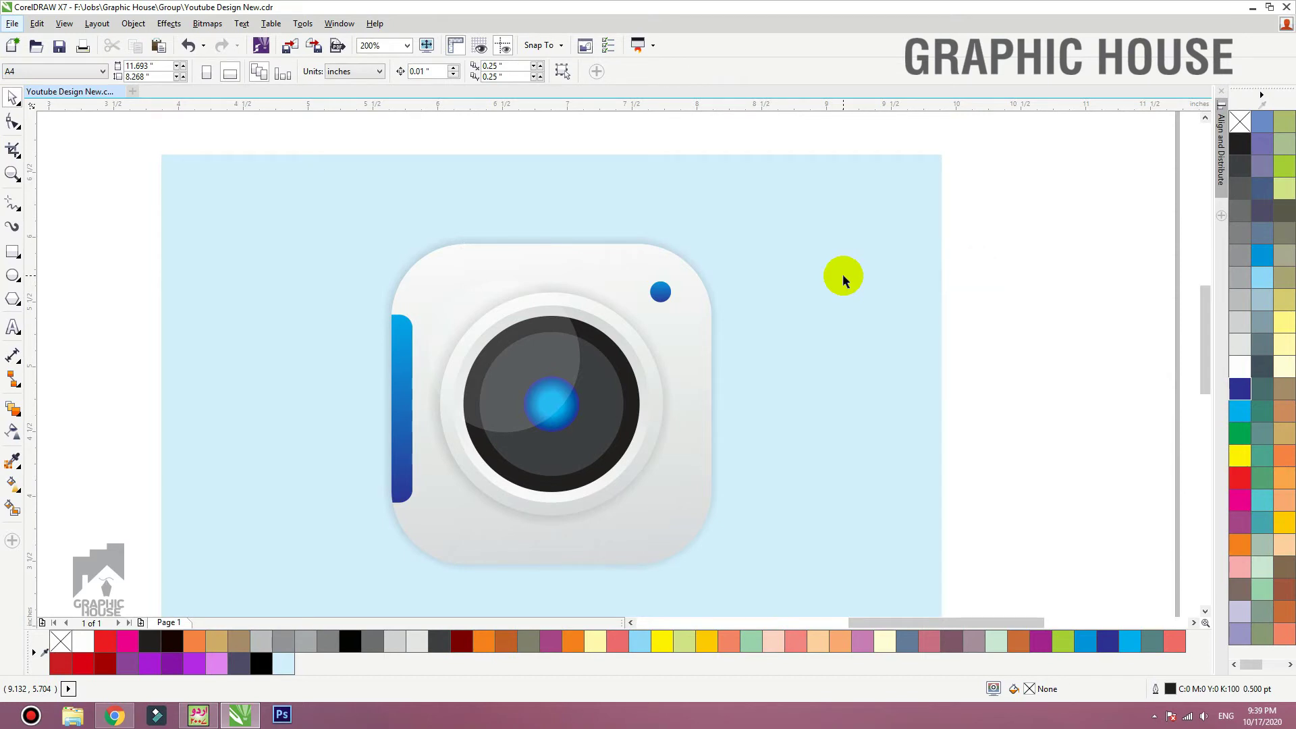
Fill the dark grey 1.111-inch lens circle with a vertical linear gradient from 90% black down to black
{"action": "left_click", "coordinate": [609, 396]}
{"action": "scroll", "coordinate": [614, 306], "scroll_direction": "up", "scroll_amount": 2}
{"action": "left_click", "coordinate": [614, 306], "text": "ctrl"}
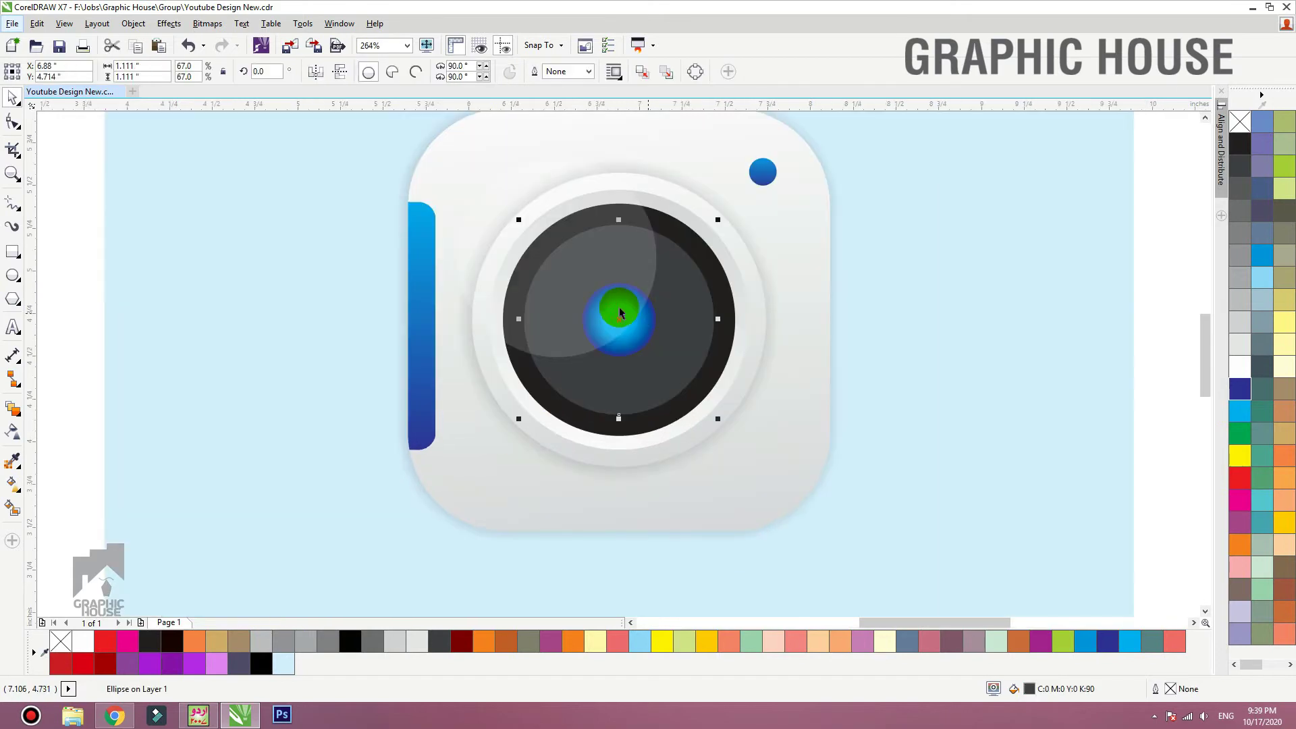
{"action": "key", "text": "g"}
{"action": "left_click_drag", "start_coordinate": [628, 206], "coordinate": [628, 415]}
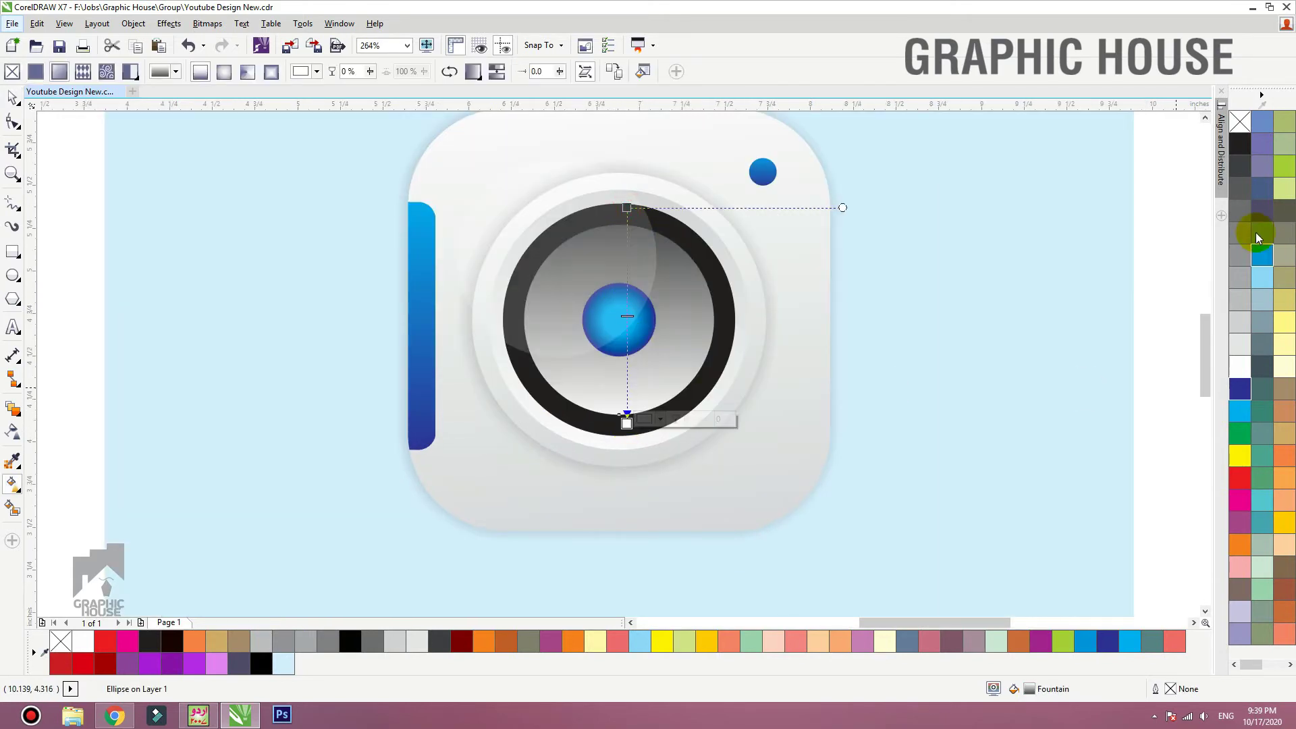
{"action": "left_click", "coordinate": [1243, 145]}
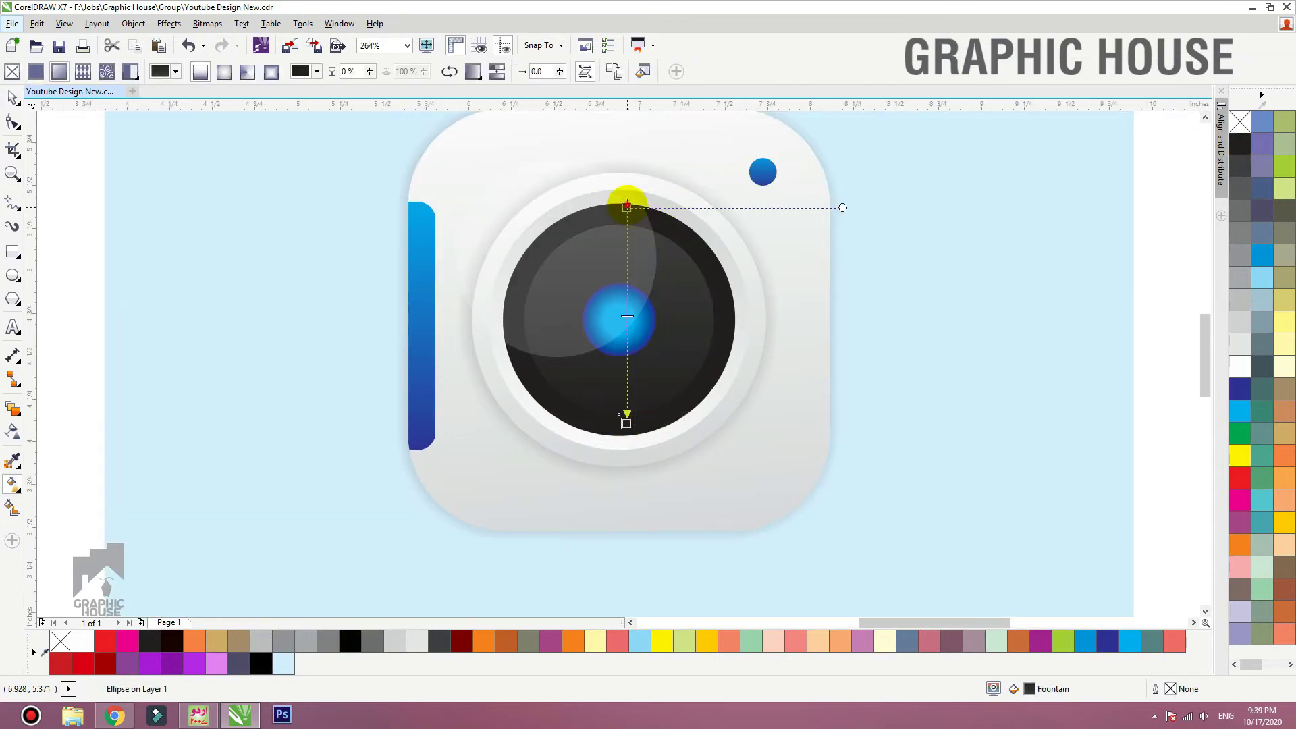
Adjust the lens circle's gradient by extending its black end below the circle and setting its grey end near the upper edge
{"action": "left_click_drag", "start_coordinate": [627, 206], "coordinate": [629, 189]}
{"action": "left_click", "coordinate": [627, 415]}
{"action": "left_click_drag", "start_coordinate": [626, 423], "coordinate": [624, 471]}
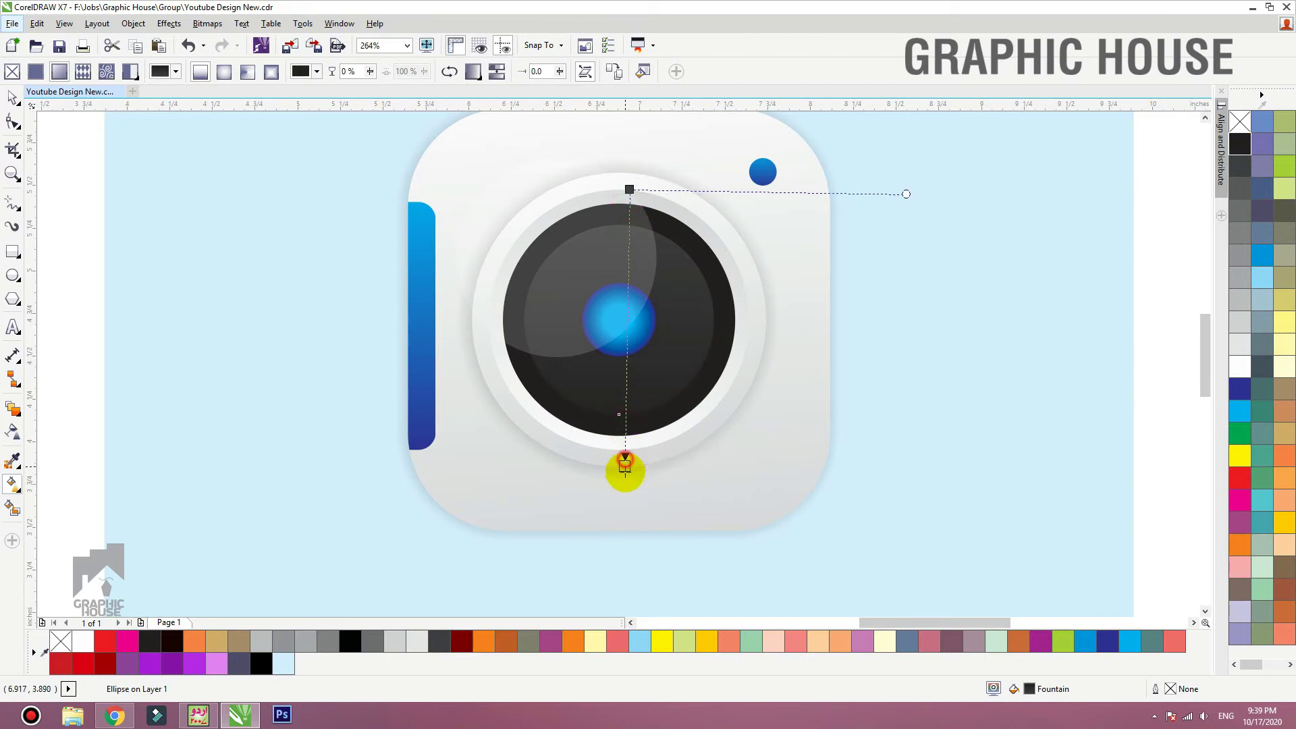
{"action": "left_click", "coordinate": [630, 190]}
{"action": "left_click_drag", "start_coordinate": [629, 190], "coordinate": [628, 214]}
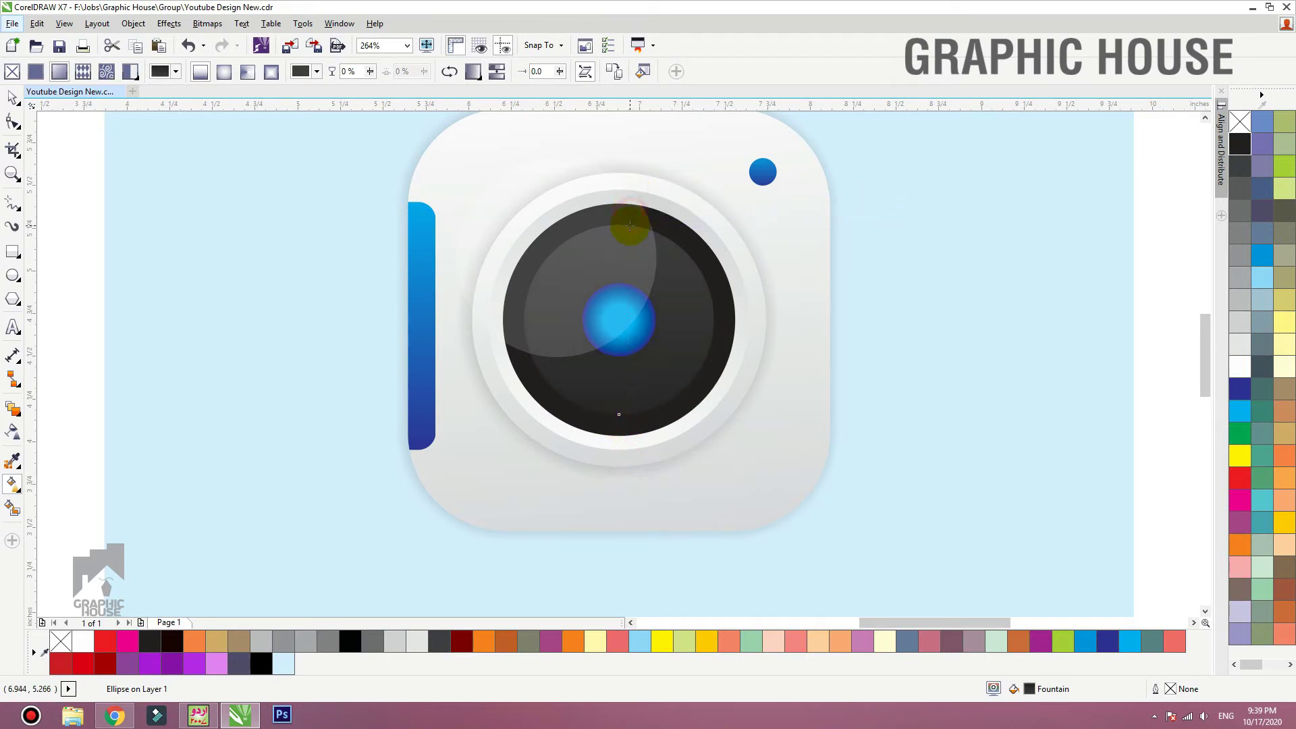
Create a concentric copy of the gradient lens circle scaled to about 0.516 inches and mirror it vertically
{"action": "key", "text": "space"}
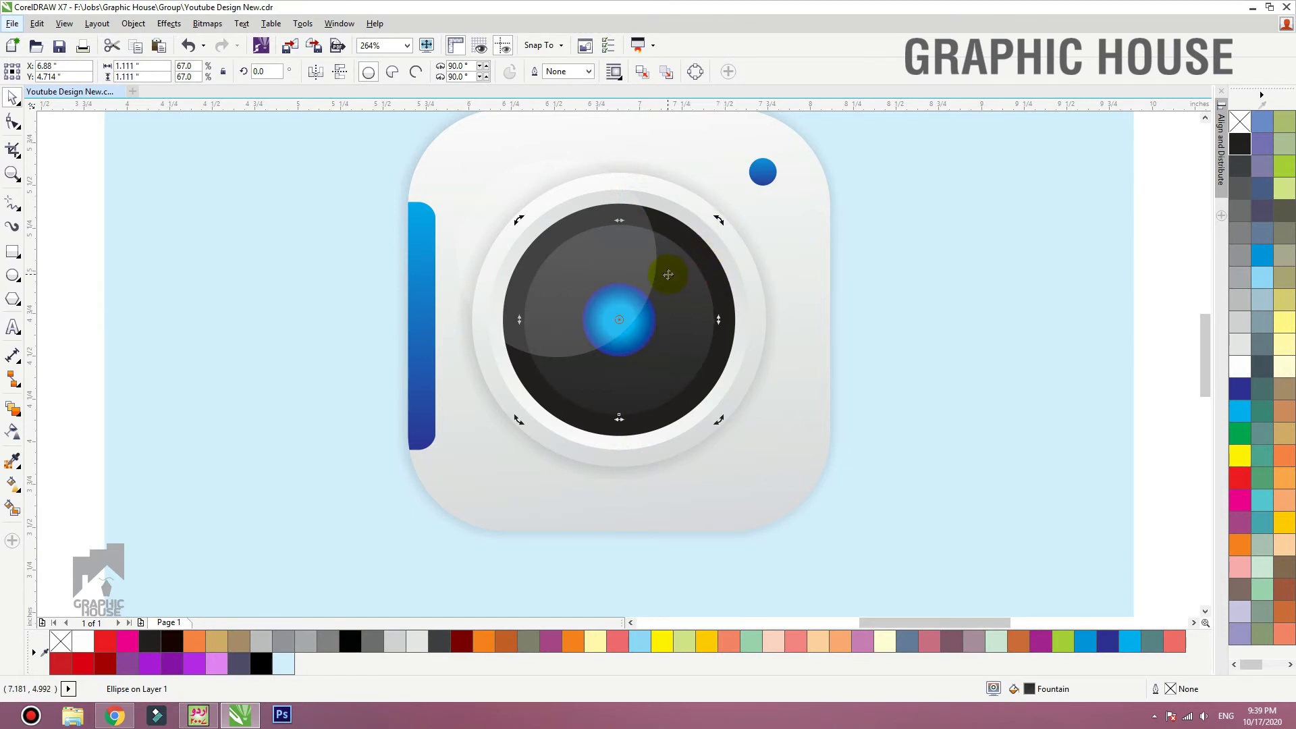
{"action": "left_click_drag", "start_coordinate": [718, 221], "coordinate": [663, 263]}
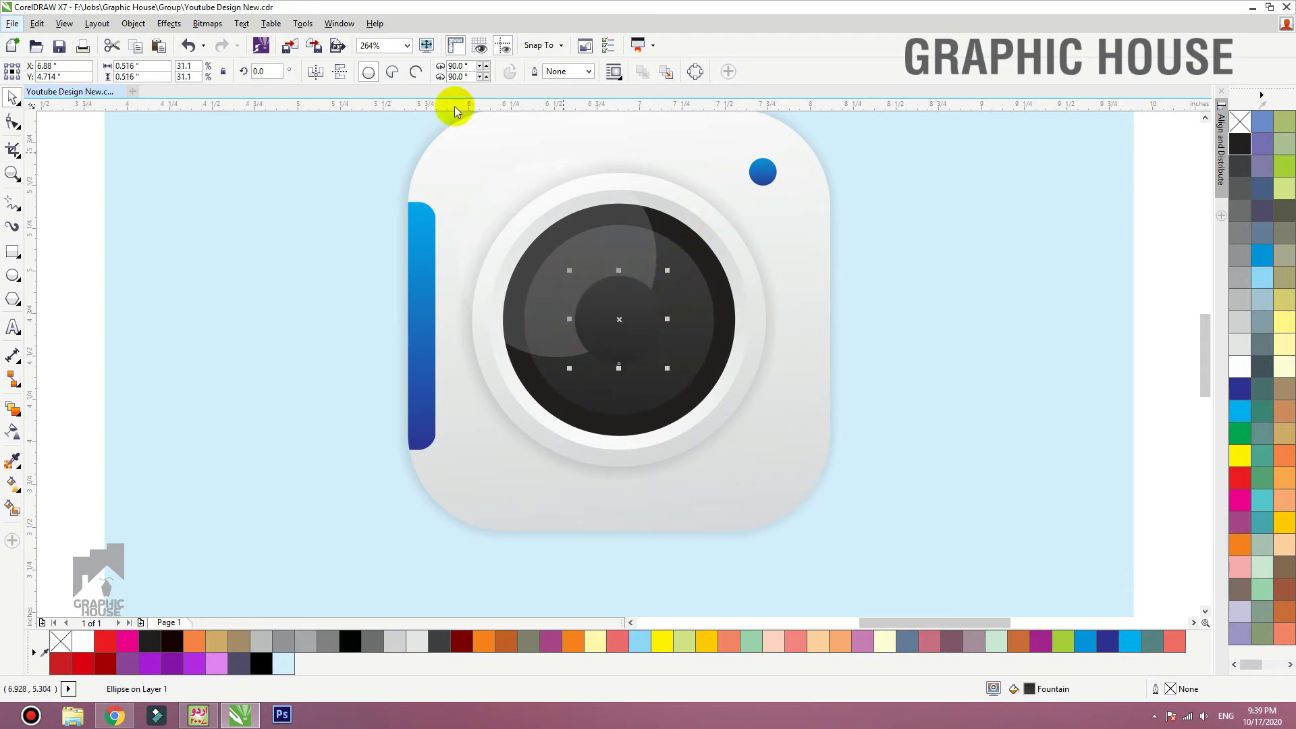
{"action": "left_click", "coordinate": [342, 72]}
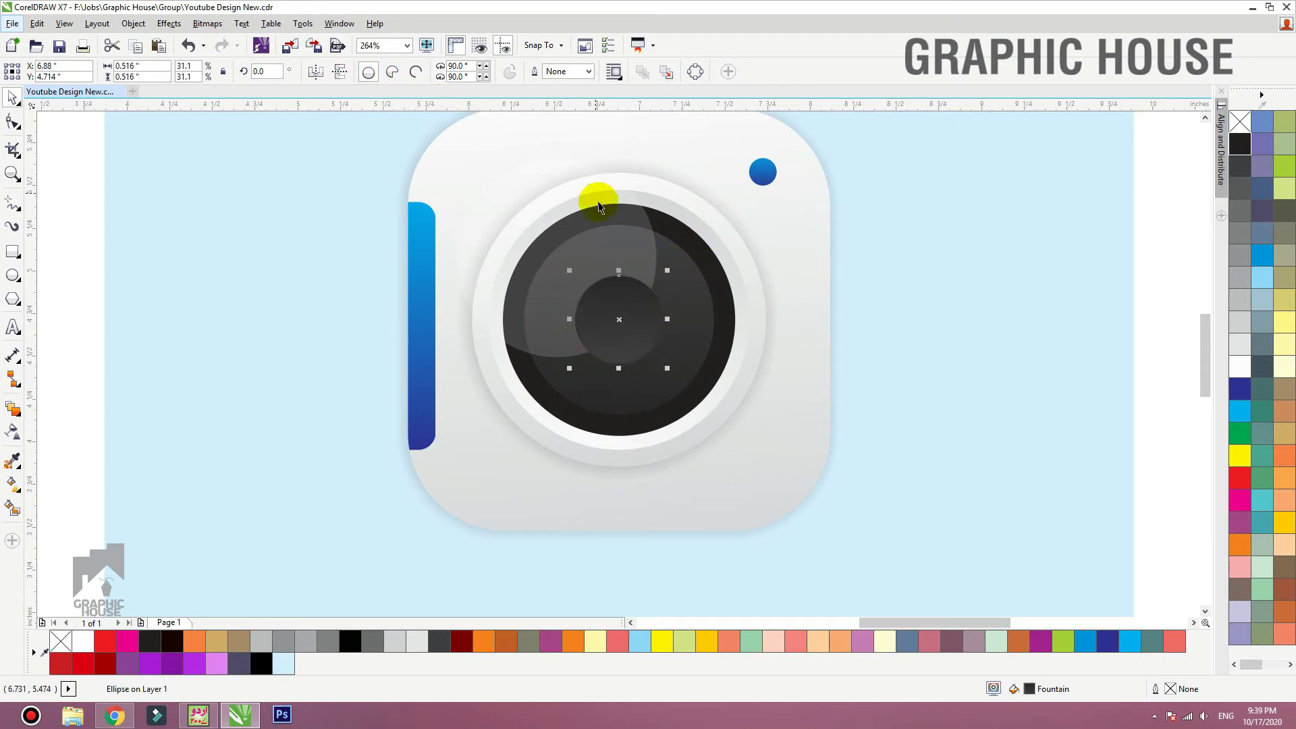
Bring the transparent highlight circle to the front, followed by the central blue blend above it, and deselect everything
{"action": "left_click", "coordinate": [611, 217]}
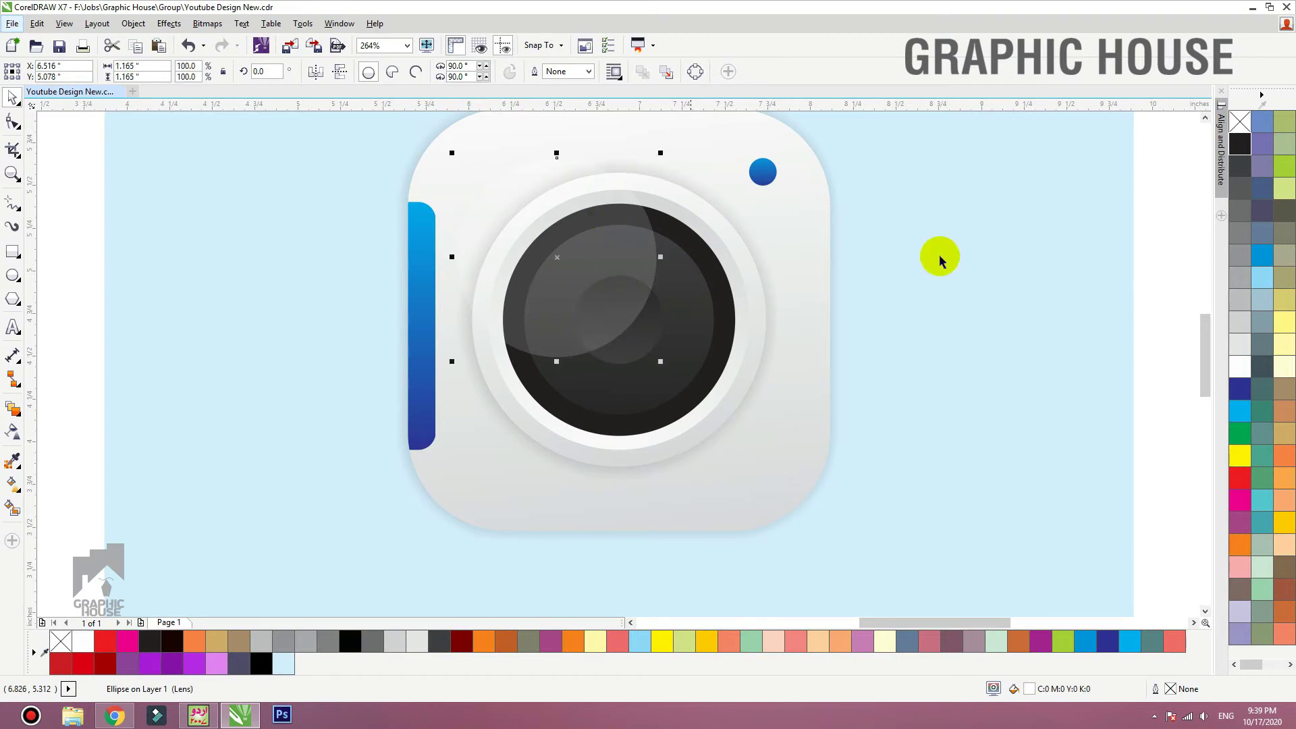
{"action": "left_click_drag", "start_coordinate": [1165, 224], "coordinate": [581, 443]}
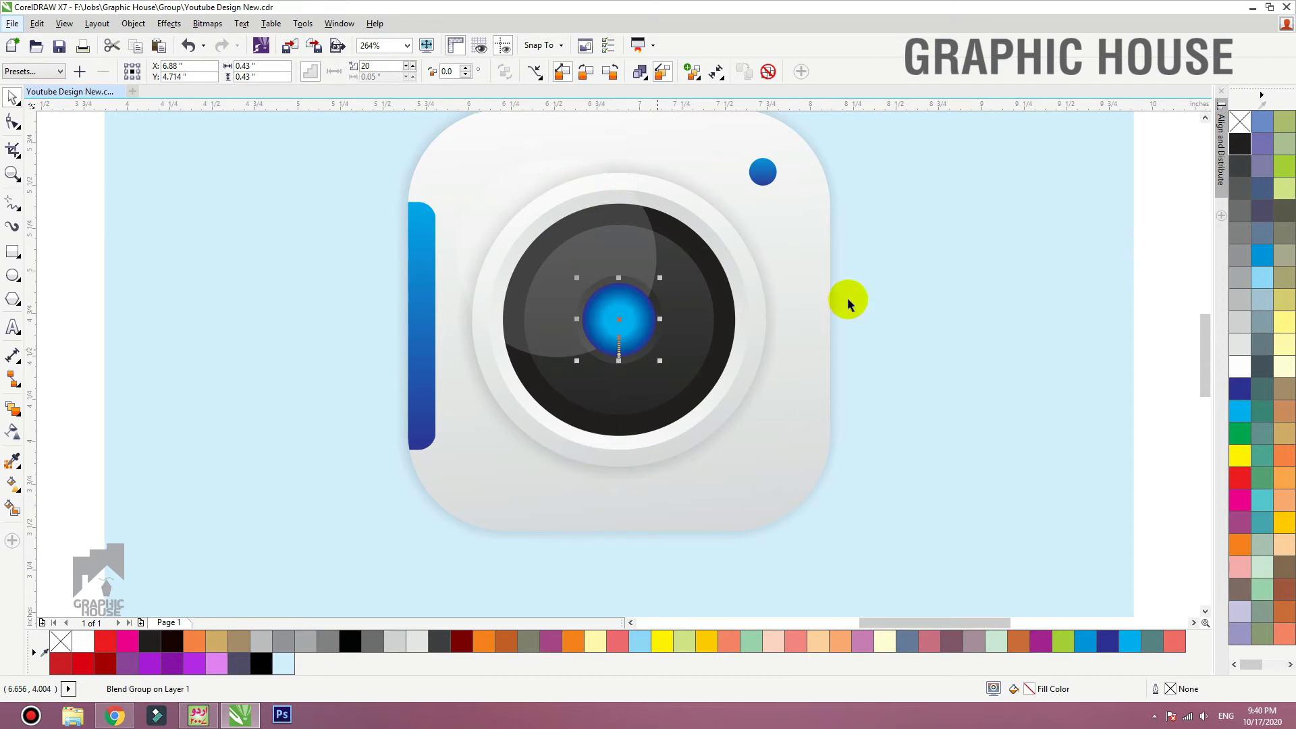
{"action": "left_click", "coordinate": [1125, 273]}
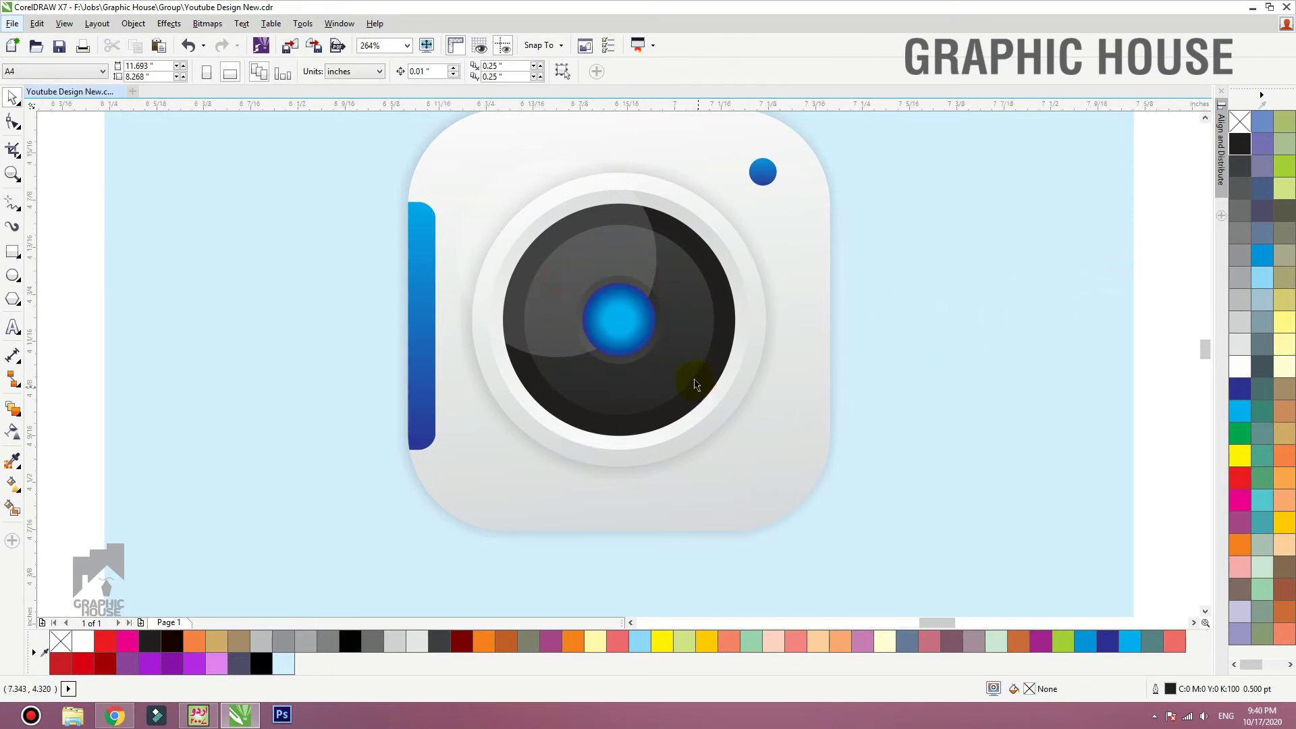
Try a vertical flip of the small circle behind the blue lens centre, and restore its original orientation
{"action": "scroll", "coordinate": [694, 378], "scroll_direction": "up", "scroll_amount": 4}
{"action": "scroll", "coordinate": [709, 392], "scroll_direction": "down", "scroll_amount": 2}
{"action": "left_click", "coordinate": [716, 405]}
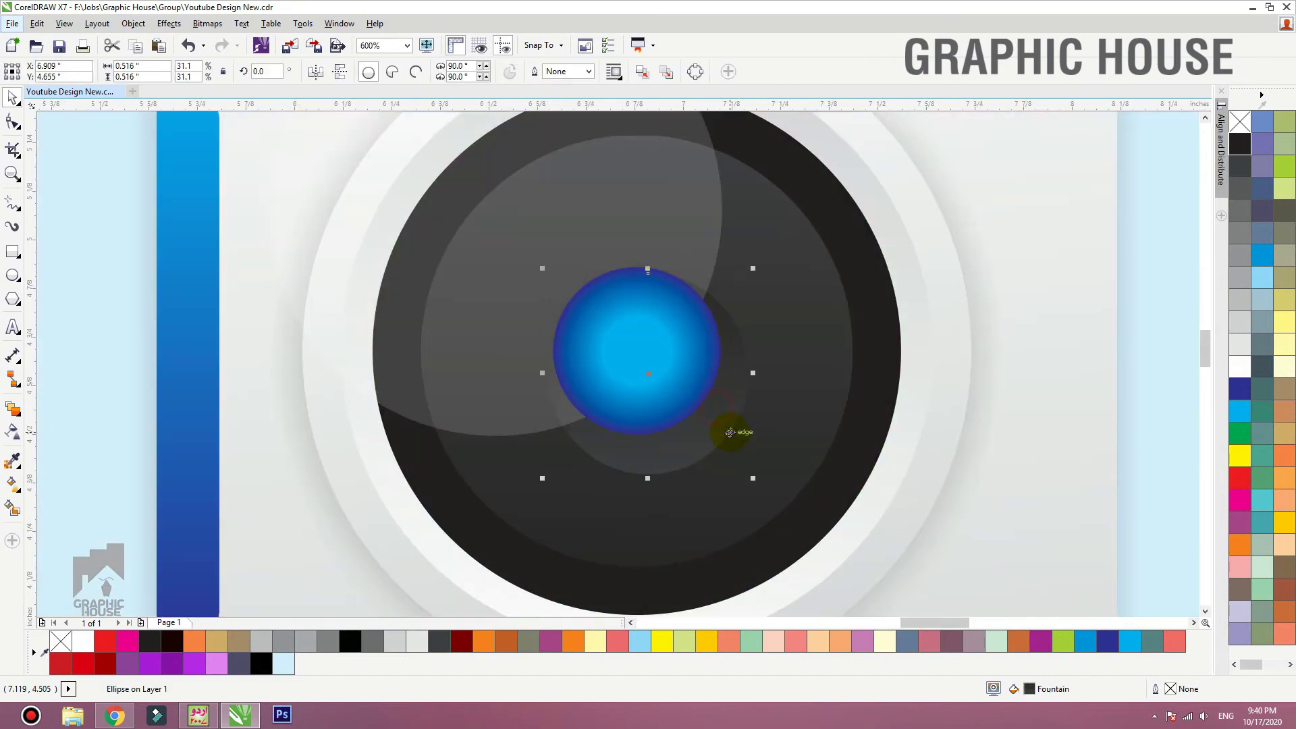
{"action": "left_click", "coordinate": [344, 76]}
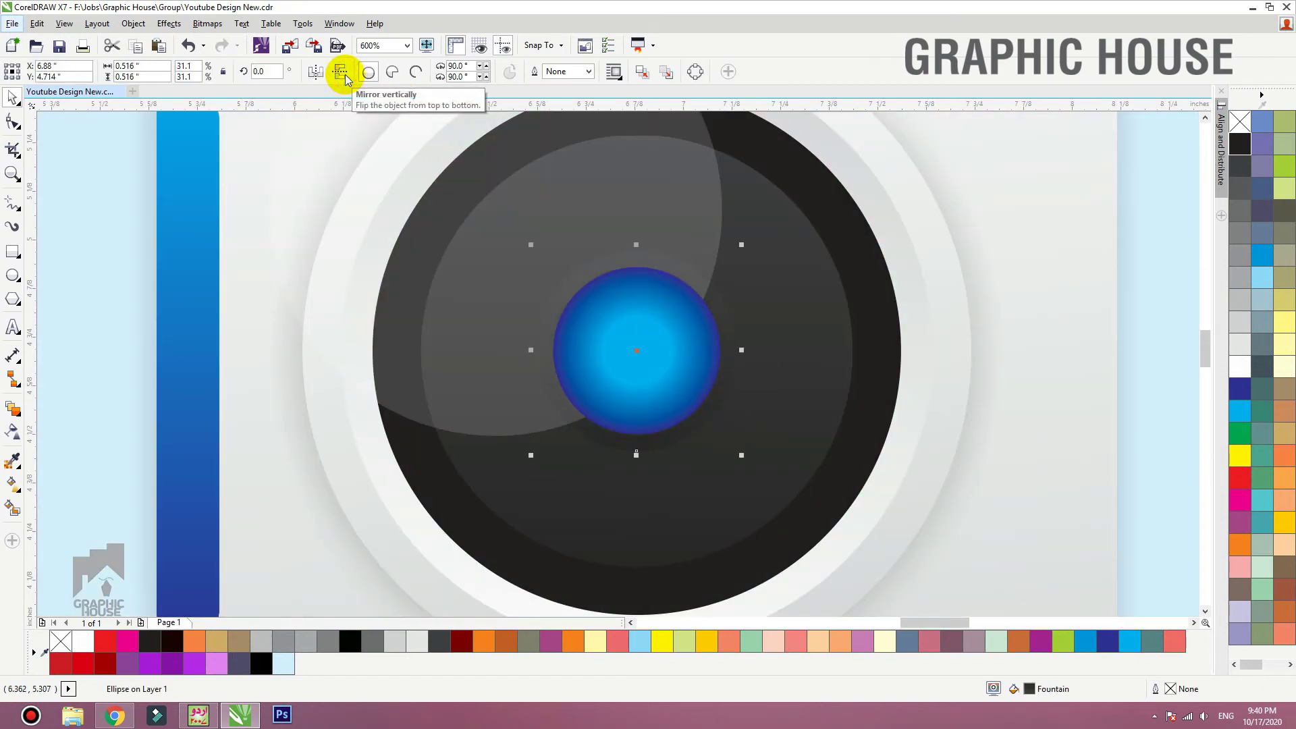
{"action": "left_click", "coordinate": [343, 75]}
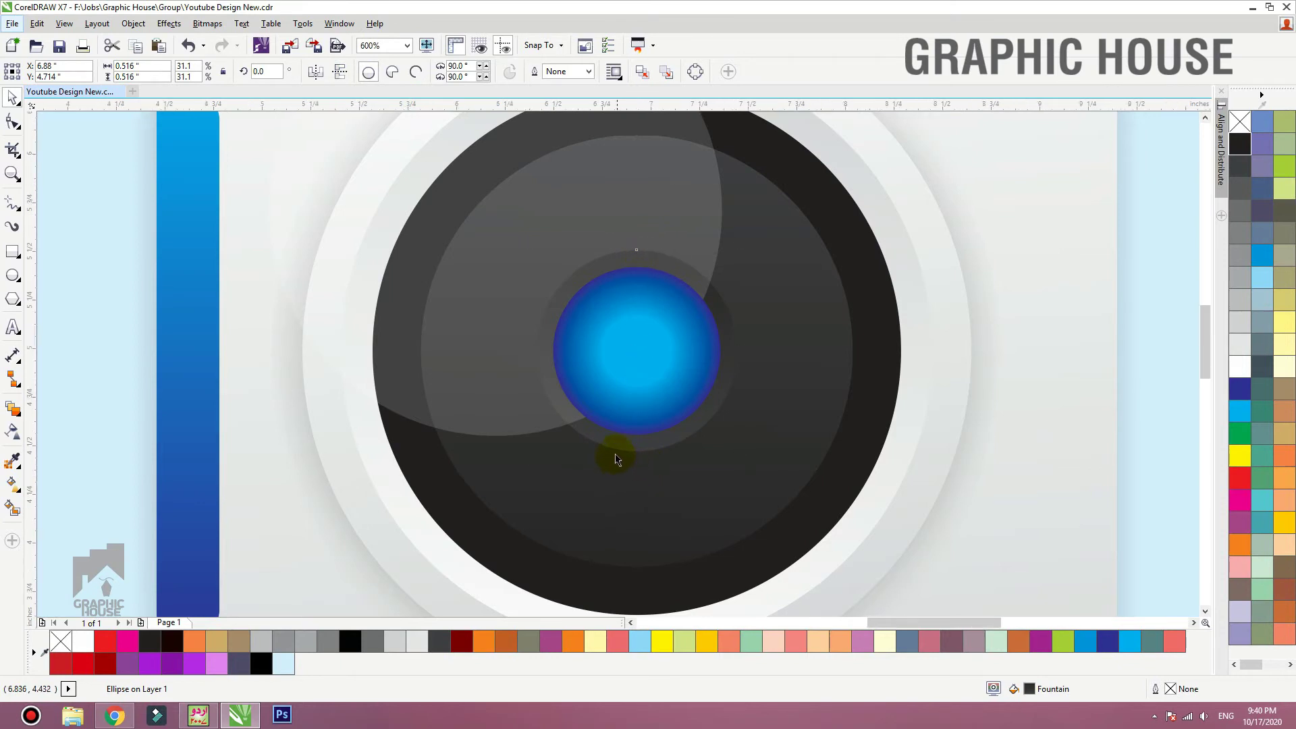
Fit the view to the light blue background to examine the whole camera icon, leaving nothing selected
{"action": "scroll", "coordinate": [613, 454], "scroll_direction": "down", "scroll_amount": 4}
{"action": "left_click", "coordinate": [796, 295]}
{"action": "key", "text": "shift+F2"}
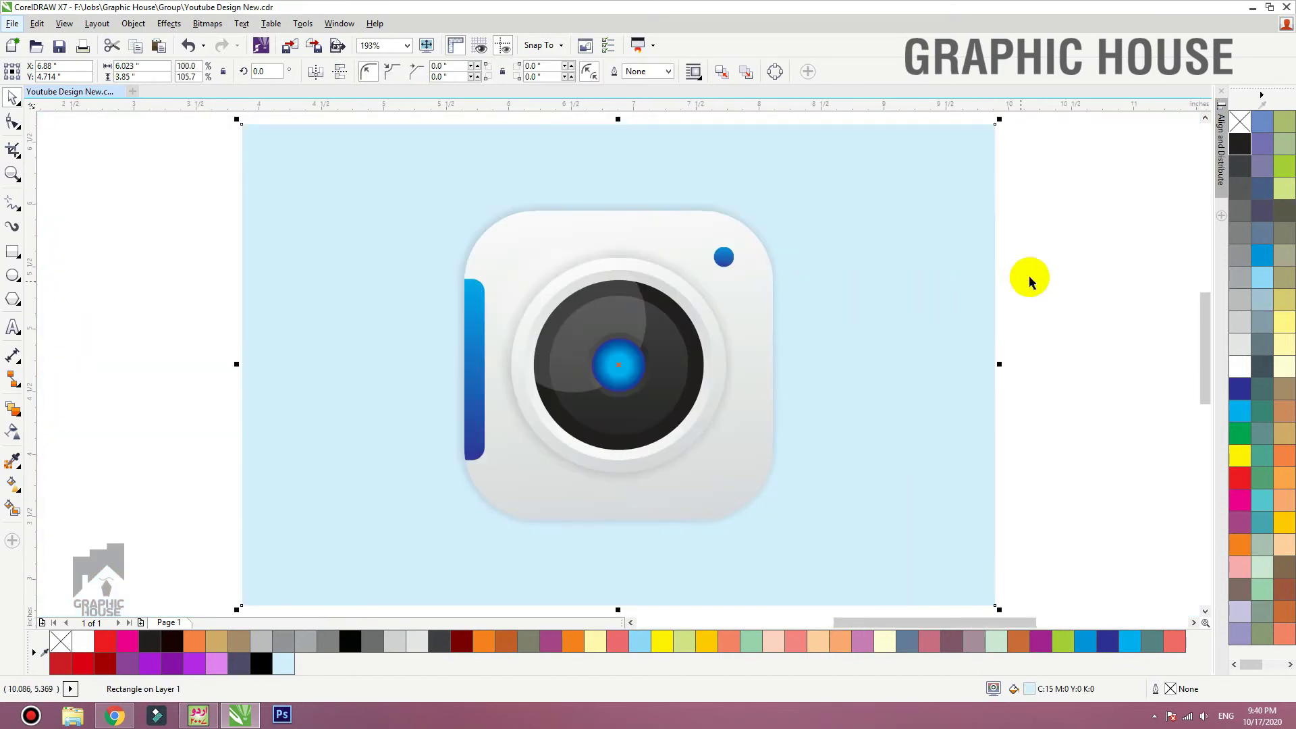
{"action": "left_click", "coordinate": [1048, 260]}
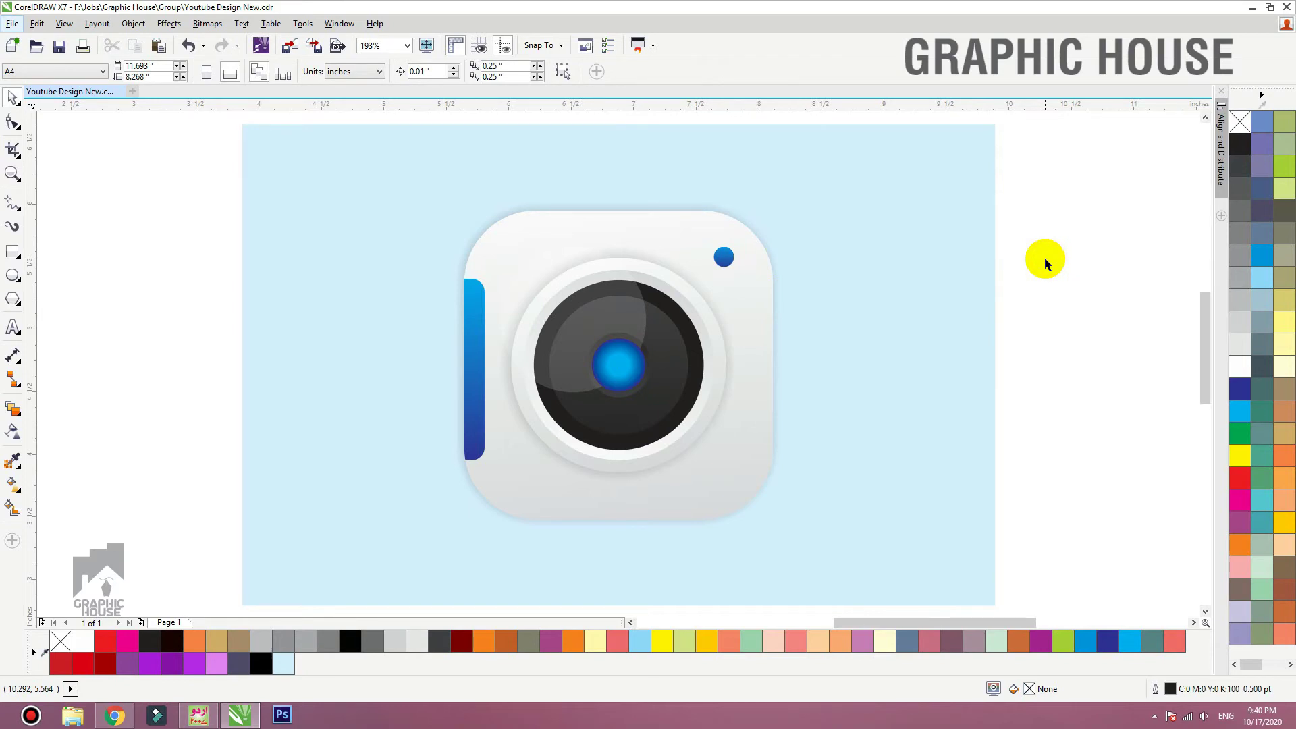
Group all the camera icon objects with their light blue background and move the group up past the page's upper edge
{"action": "scroll", "coordinate": [241, 581], "scroll_direction": "down", "scroll_amount": 1}
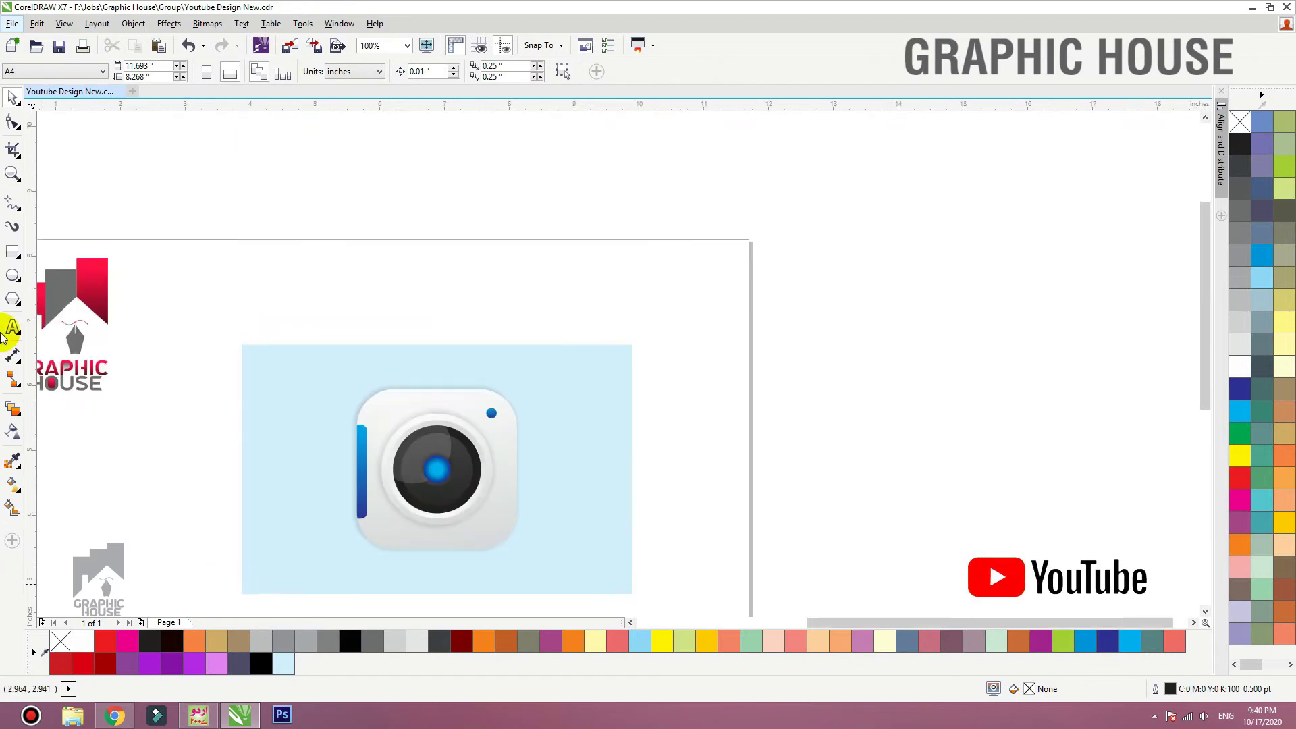
{"action": "key", "text": "shift+F4"}
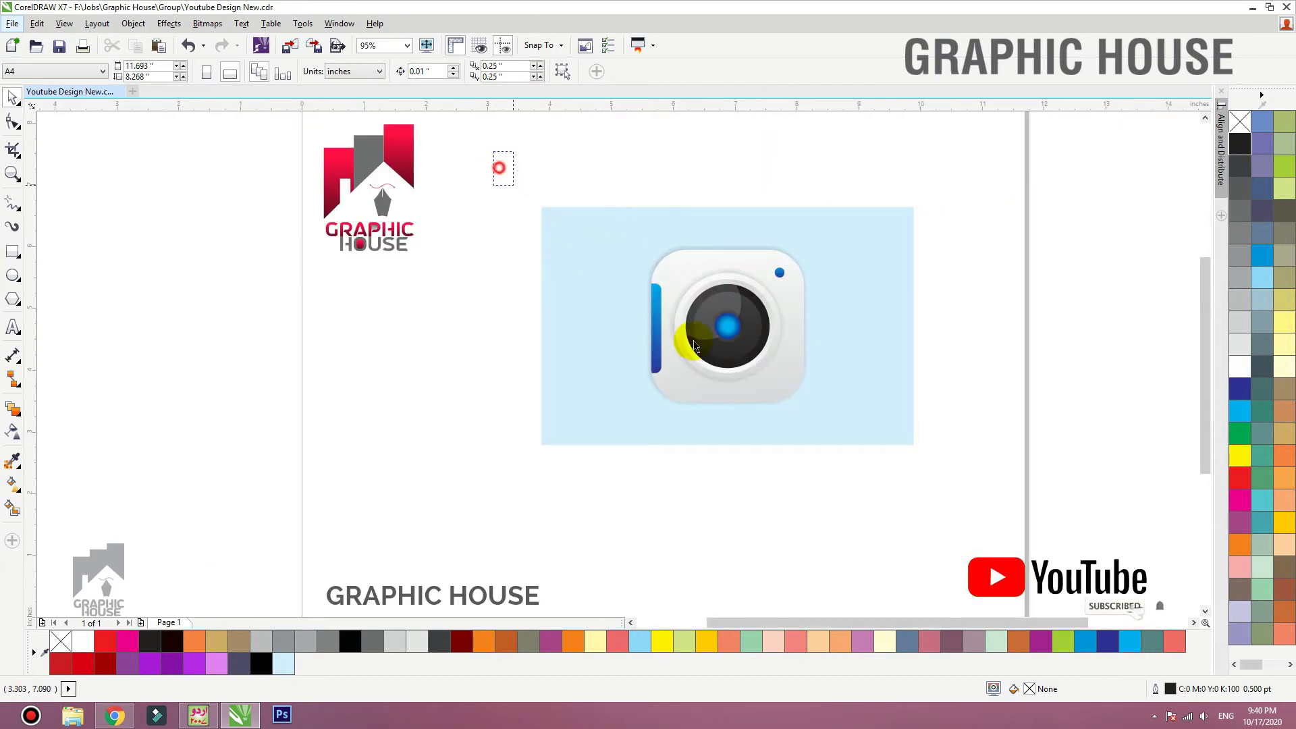
{"action": "left_click_drag", "start_coordinate": [694, 346], "coordinate": [970, 483]}
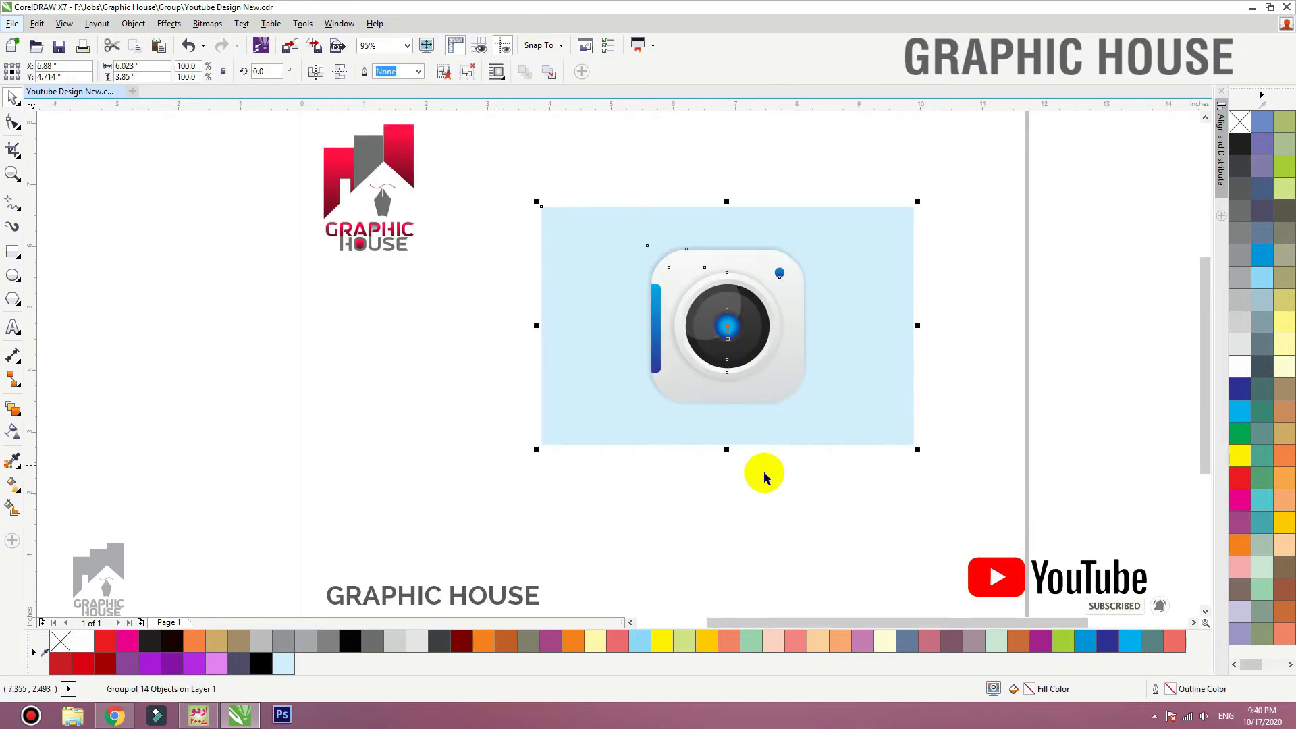
{"action": "left_click_drag", "start_coordinate": [740, 396], "coordinate": [741, 211]}
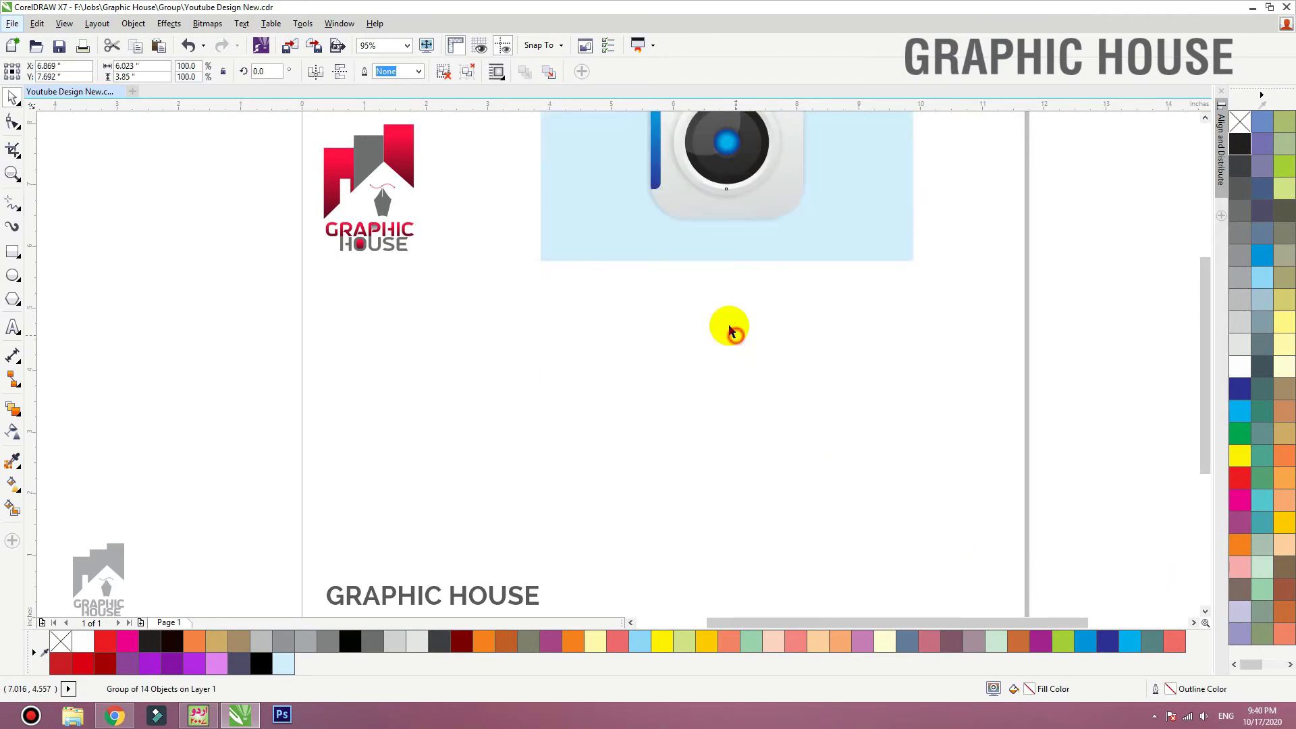
{"action": "left_click", "coordinate": [735, 336]}
Draw a rectangle about 3.75 × 3.72 inches in the empty page area below the camera icon and convert it to curves
{"action": "key", "text": "F4"}
{"action": "left_click", "coordinate": [688, 371]}
{"action": "key", "text": "F2"}
{"action": "left_click_drag", "start_coordinate": [533, 382], "coordinate": [954, 561]}
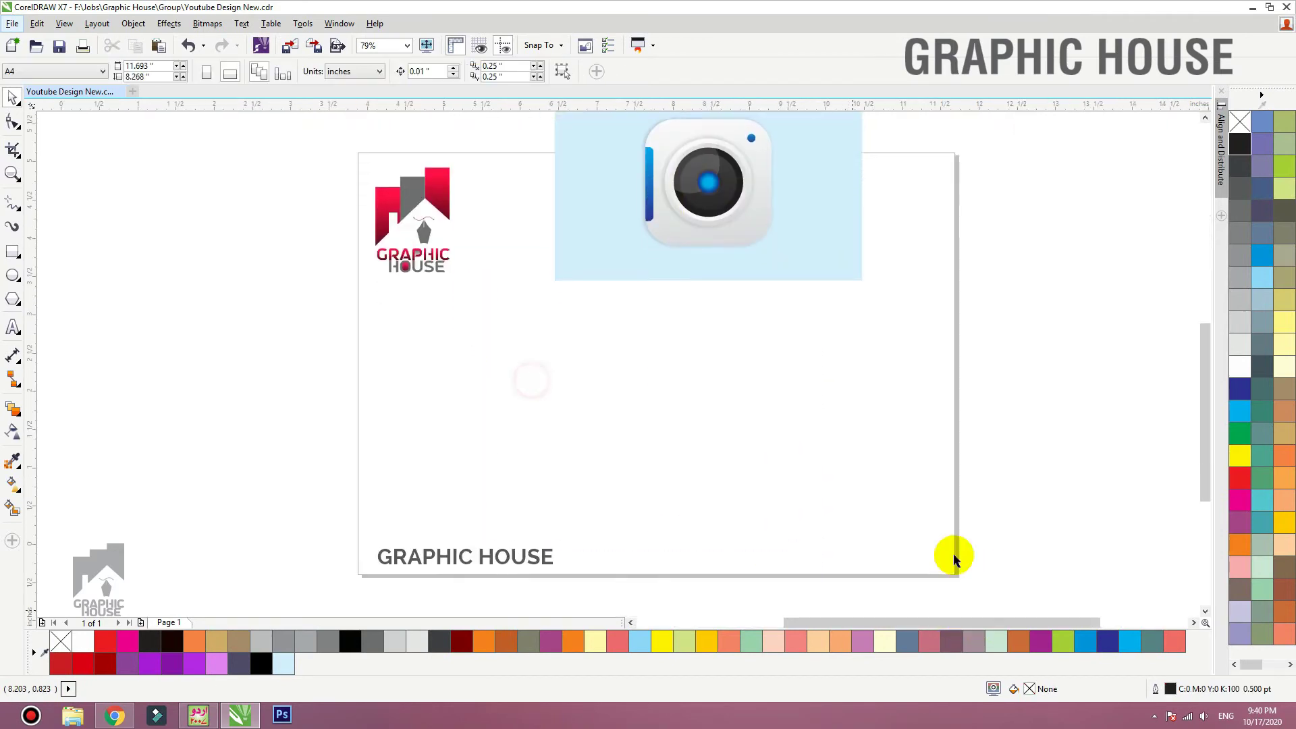
{"action": "left_click", "coordinate": [15, 253]}
{"action": "mouse_move", "coordinate": [500, 177]}
{"action": "left_mouse_down"}
{"action": "mouse_move", "coordinate": [683, 353]}
{"action": "mouse_move", "coordinate": [740, 437]}
{"action": "mouse_move", "coordinate": [787, 461]}
{"action": "left_mouse_up"}
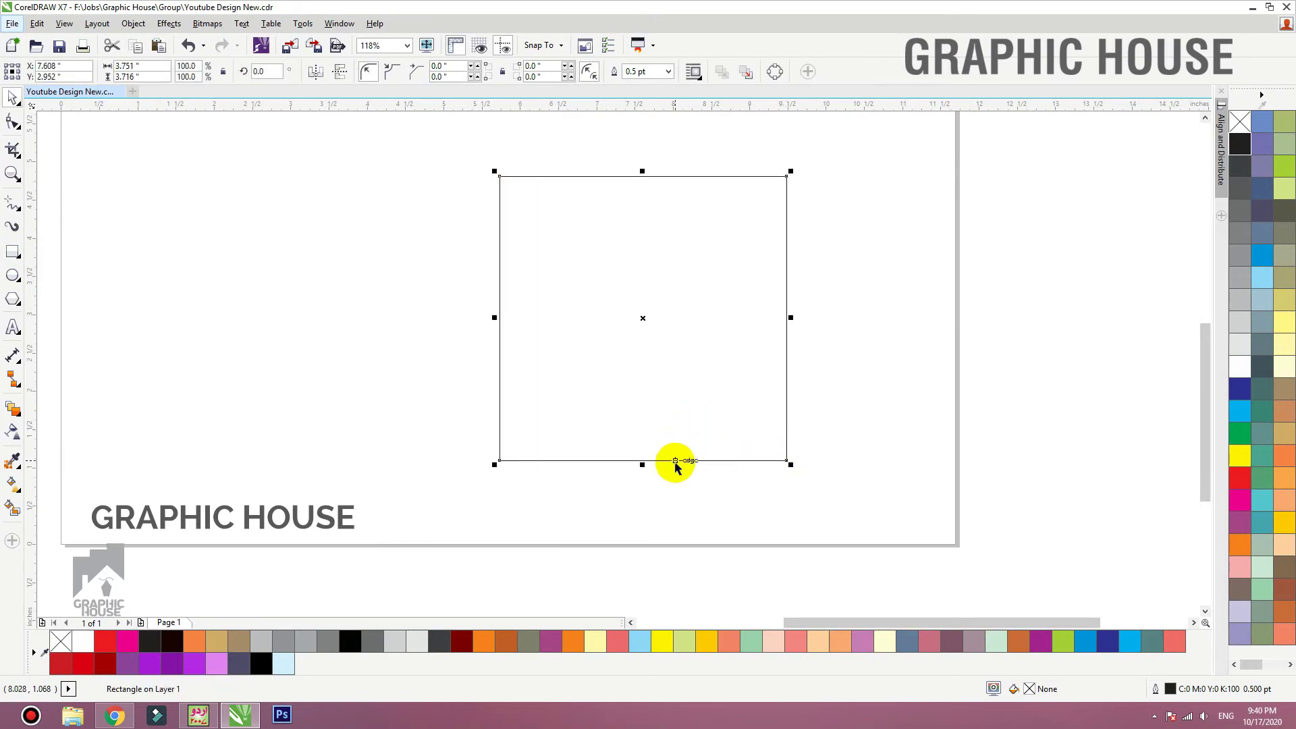
{"action": "key", "text": "space"}
{"action": "key", "text": "ctrl+q"}
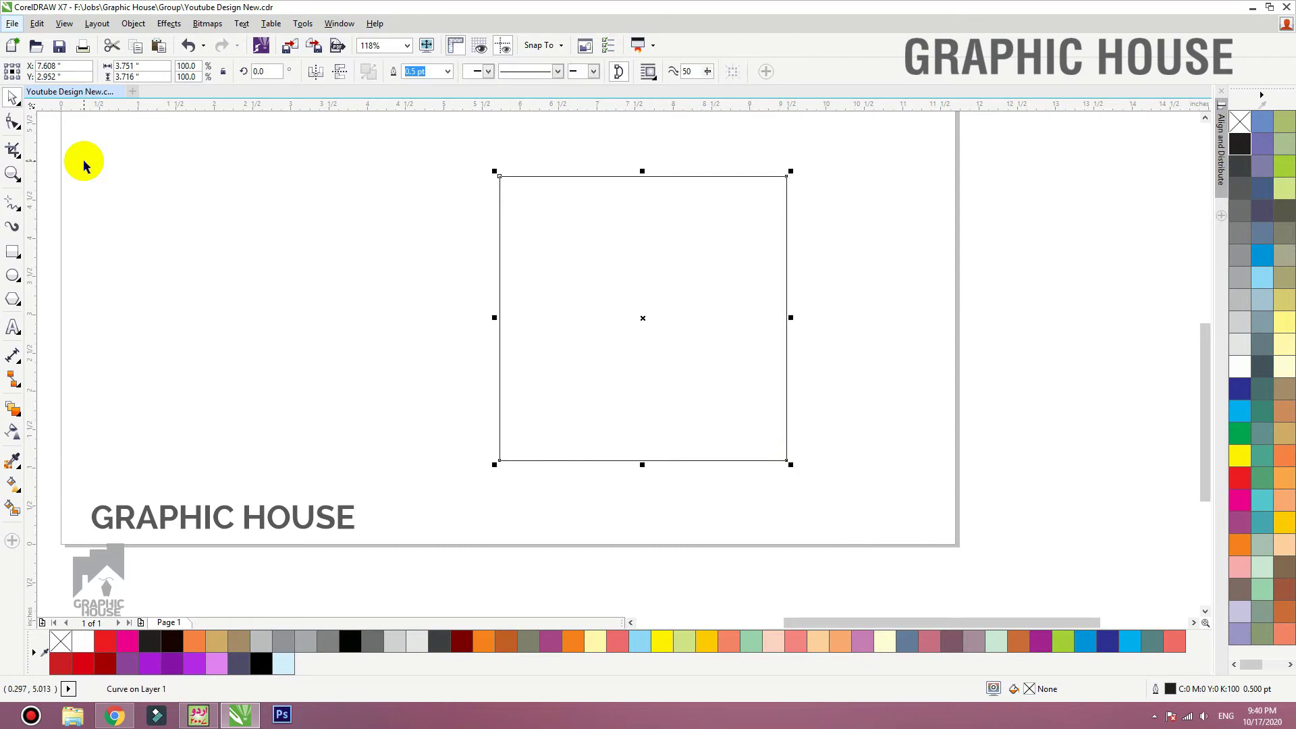
Add a node at the middle of the square's lower edge and delete both lower corner nodes to form a downward-pointing triangle
{"action": "left_click", "coordinate": [12, 122]}
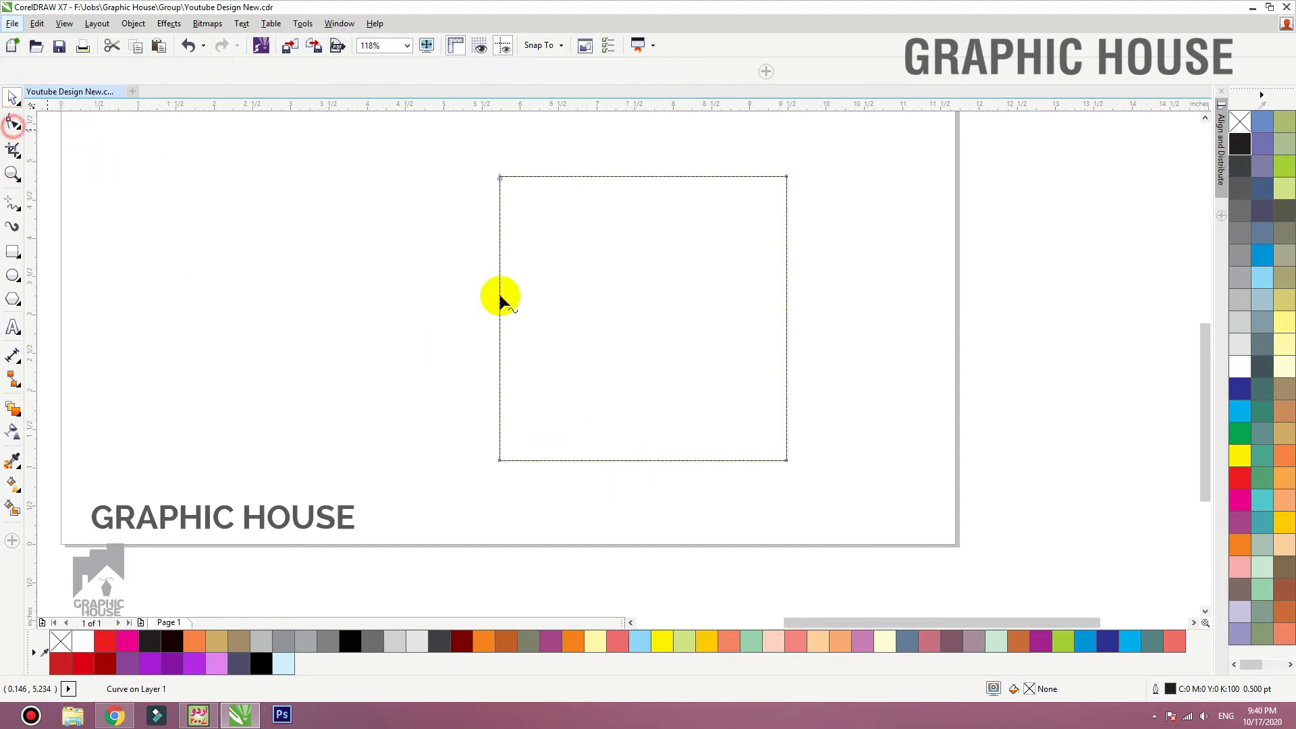
{"action": "double_click", "coordinate": [645, 461]}
{"action": "left_click_drag", "start_coordinate": [770, 439], "coordinate": [835, 493]}
{"action": "key", "text": "Delete"}
{"action": "left_click_drag", "start_coordinate": [541, 448], "coordinate": [390, 496]}
{"action": "key", "text": "Delete"}
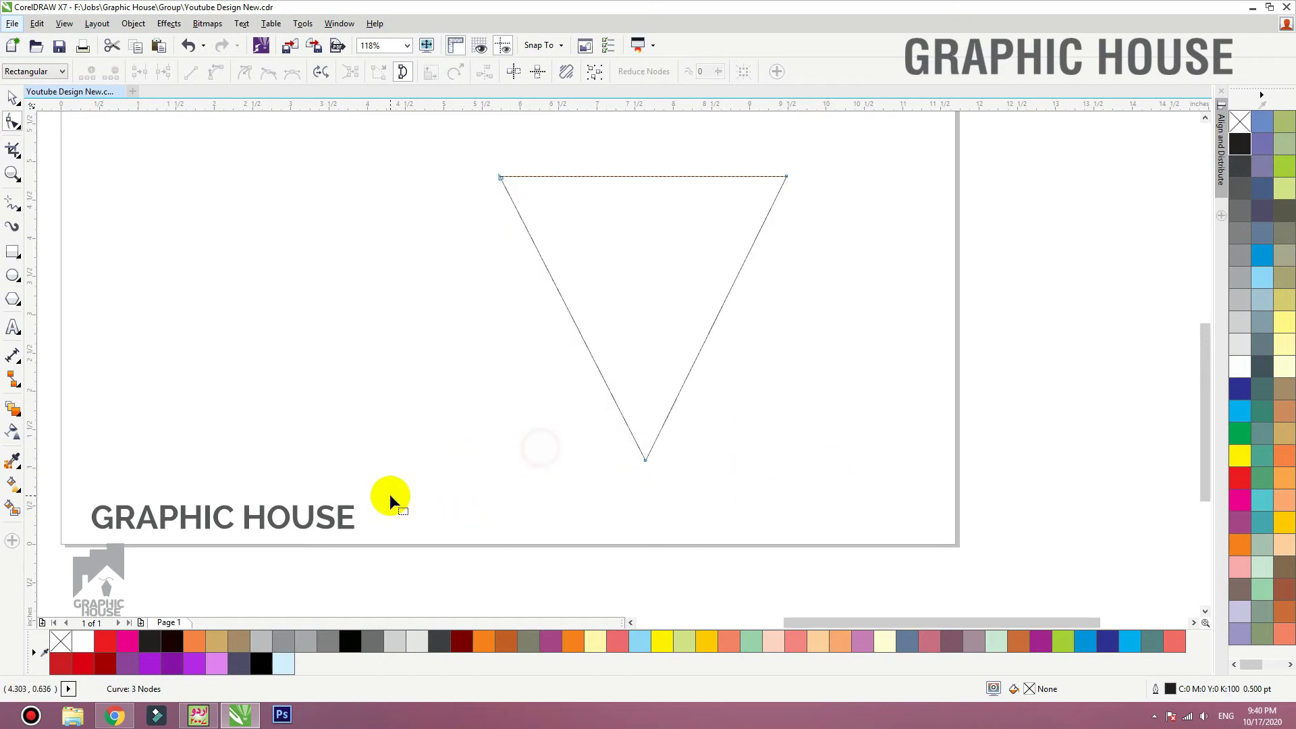
Move the triangle's upper-right node down and slightly inward, and convert all its straight sides to curves
{"action": "left_click_drag", "start_coordinate": [942, 495], "coordinate": [682, 298]}
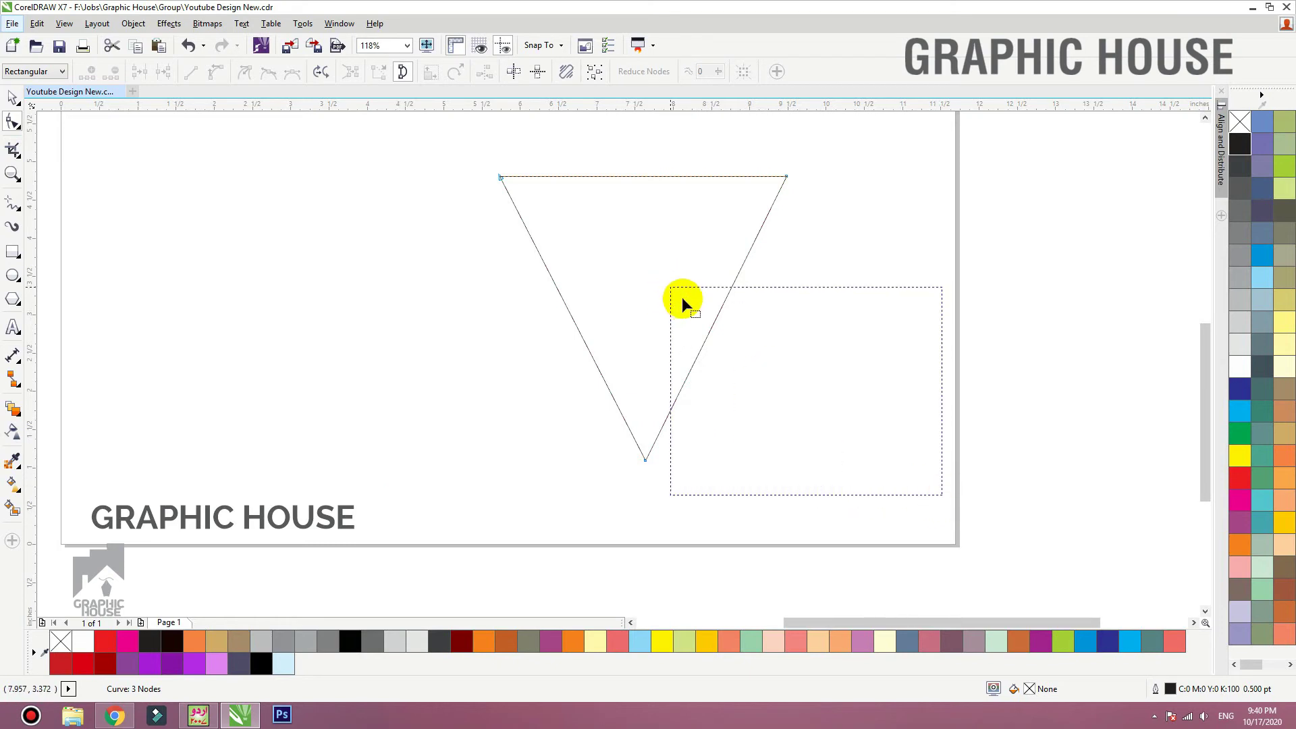
{"action": "left_click_drag", "start_coordinate": [787, 177], "coordinate": [766, 265]}
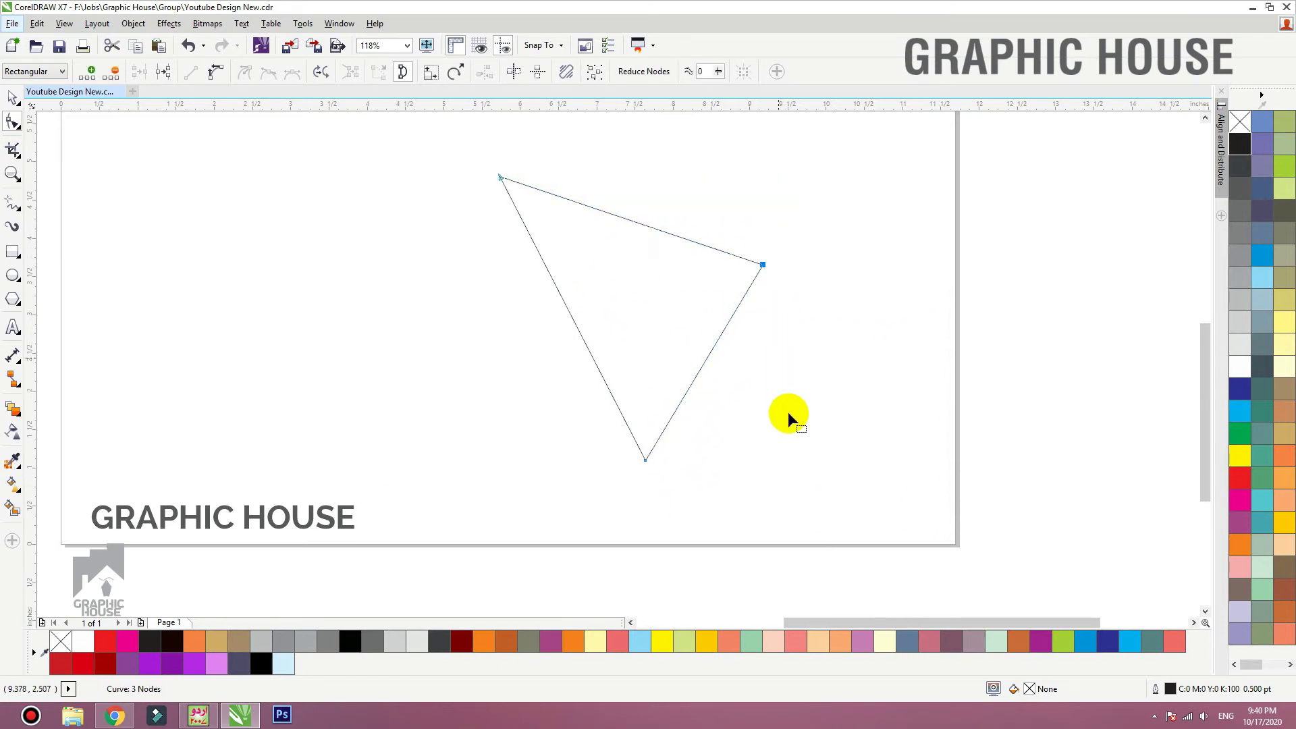
{"action": "left_click_drag", "start_coordinate": [875, 518], "coordinate": [423, 147]}
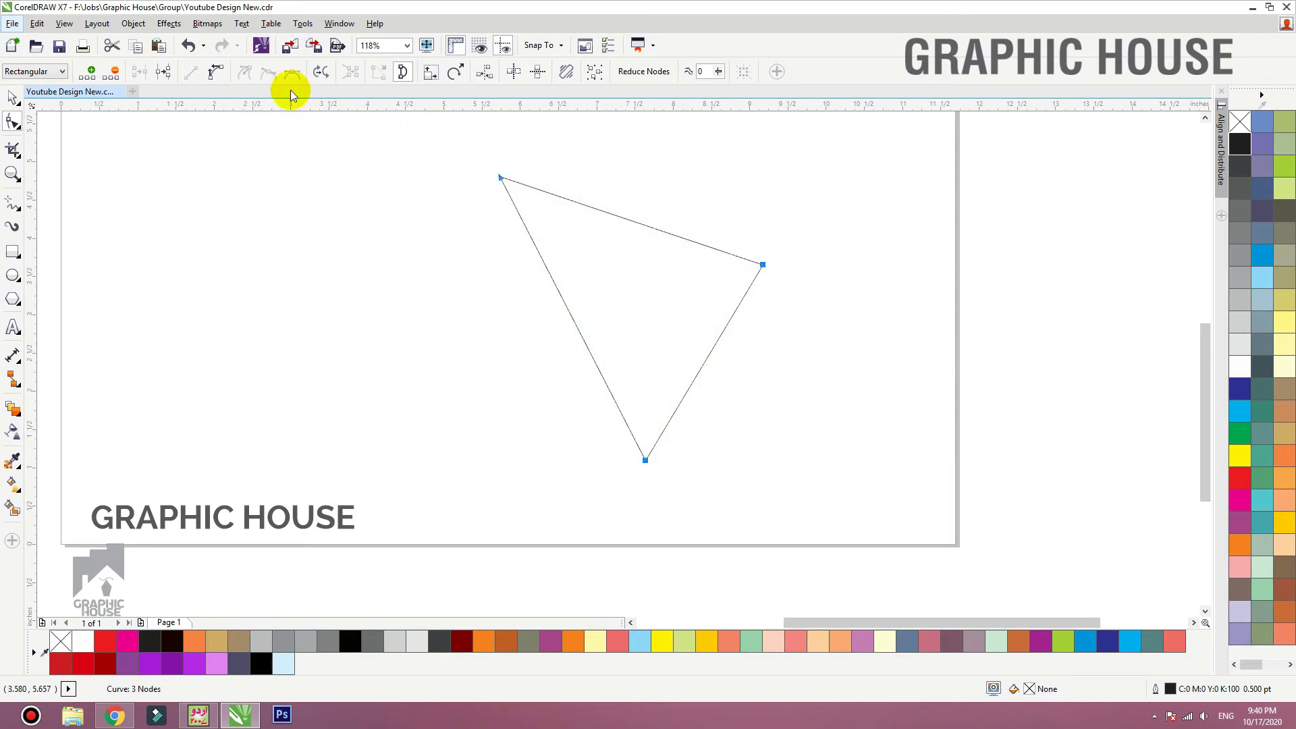
{"action": "left_click", "coordinate": [216, 78]}
Bend the triangle's upper and right sides outward and its left side inward
{"action": "left_click_drag", "start_coordinate": [636, 225], "coordinate": [660, 200]}
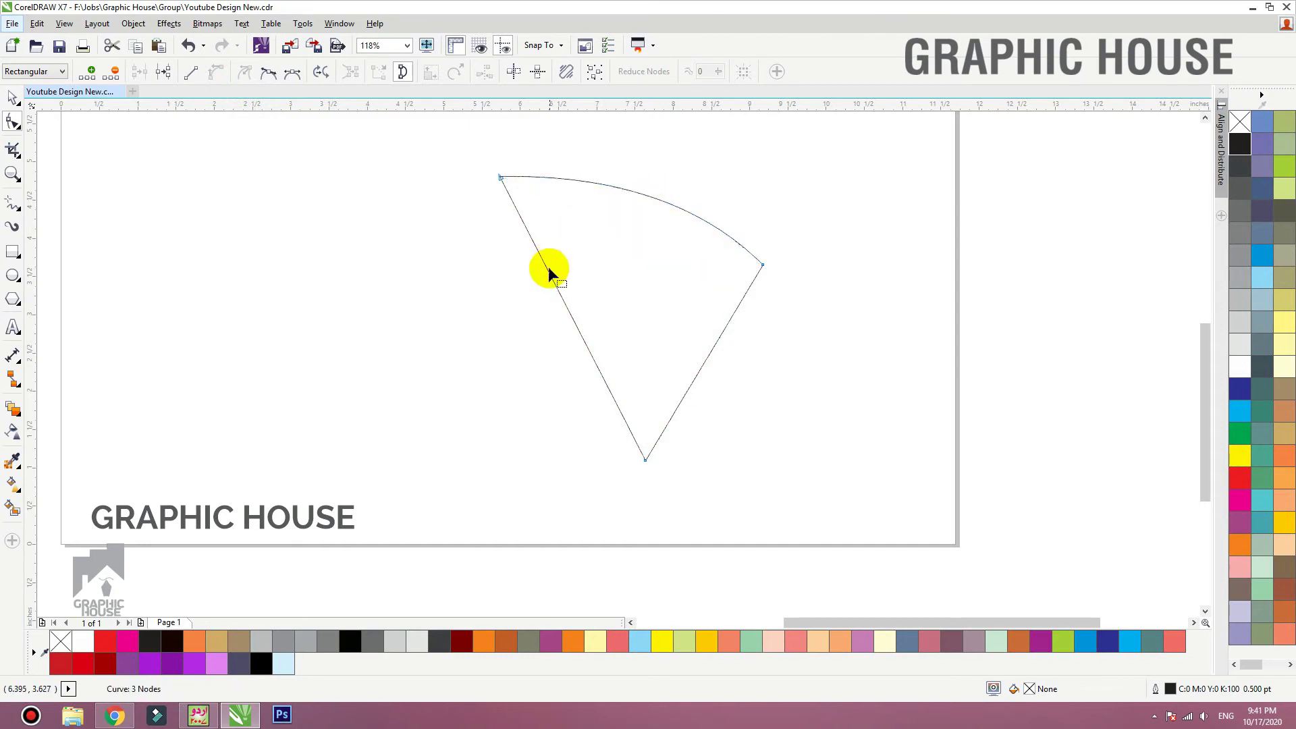
{"action": "left_click_drag", "start_coordinate": [549, 268], "coordinate": [584, 265]}
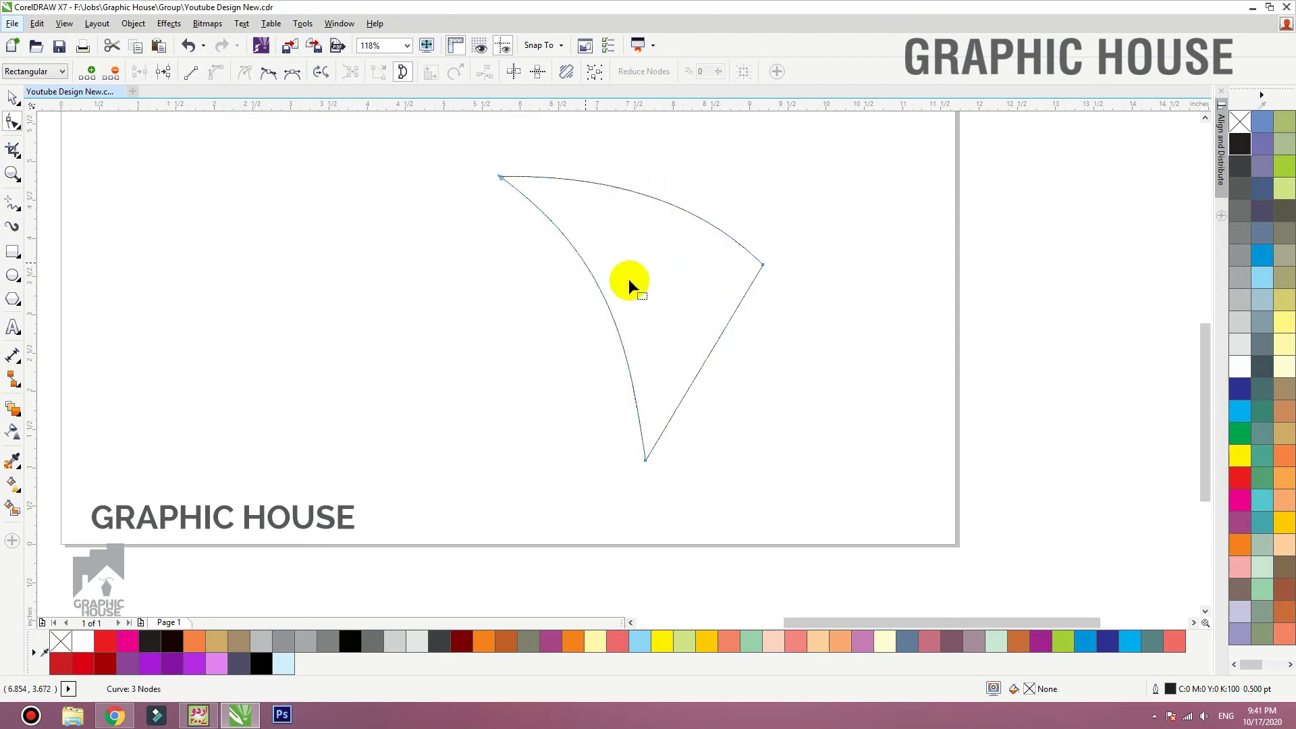
{"action": "left_click_drag", "start_coordinate": [720, 337], "coordinate": [727, 341]}
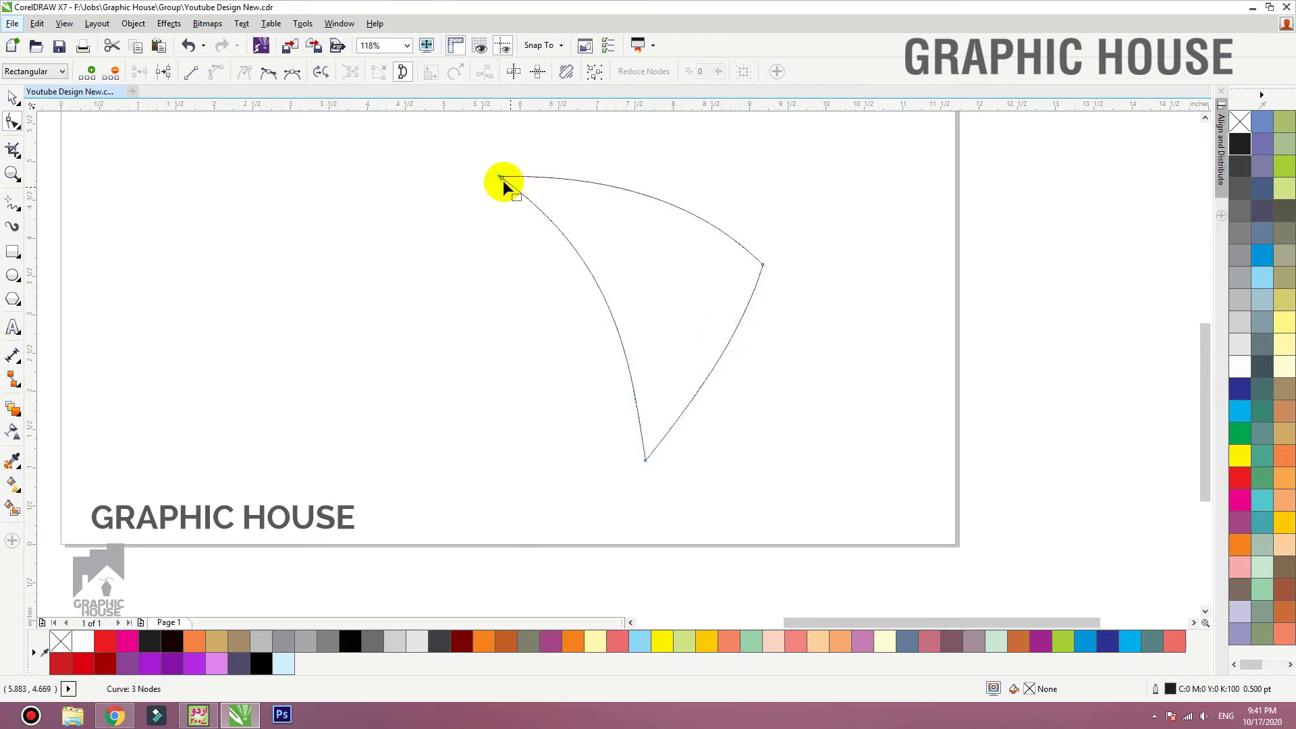
Move the upper-left node inward and the right node slightly down, and reshape the adjoining curves into a shape about 3.0 × 3.18 inches
{"action": "left_click_drag", "start_coordinate": [504, 180], "coordinate": [536, 219]}
{"action": "left_click_drag", "start_coordinate": [651, 304], "coordinate": [640, 304]}
{"action": "left_click_drag", "start_coordinate": [765, 266], "coordinate": [764, 291]}
{"action": "left_click_drag", "start_coordinate": [742, 366], "coordinate": [724, 336]}
{"action": "key", "text": "space"}
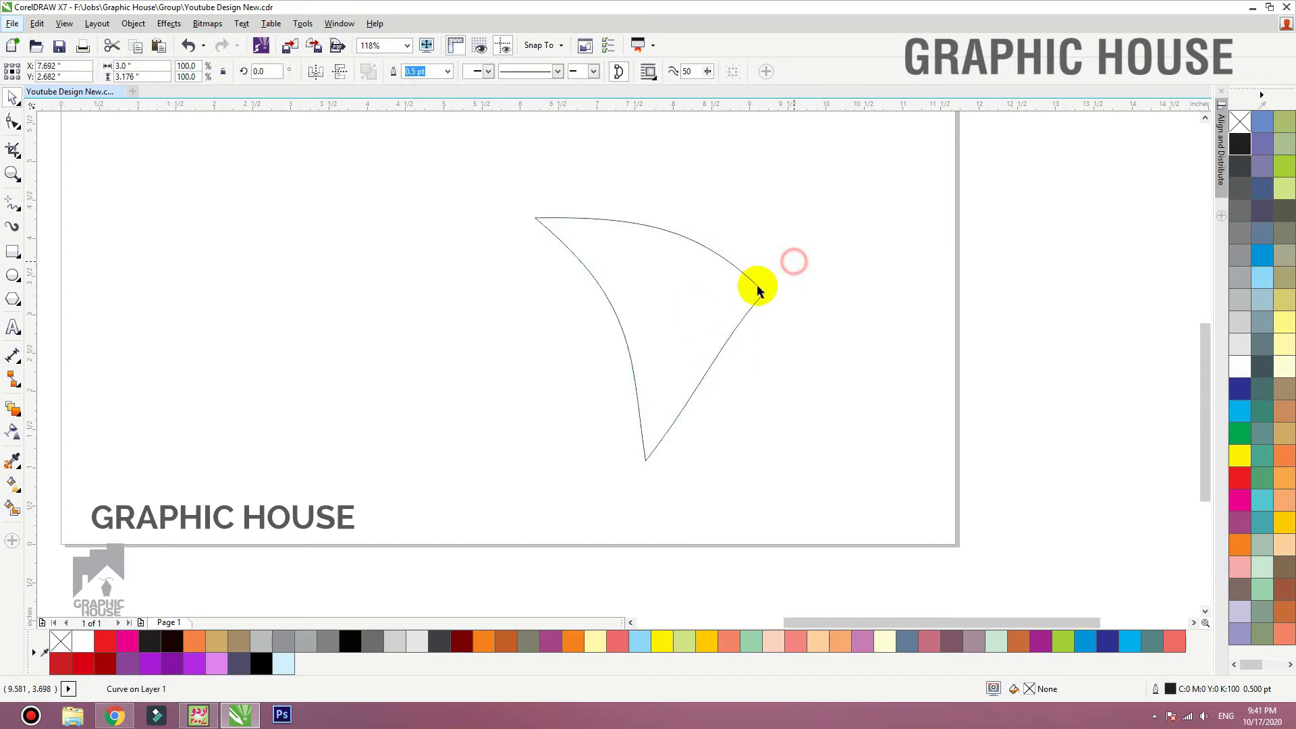
Move the curved triangle up about half an inch and nudge its lower tip slightly up and to the right
{"action": "left_click_drag", "start_coordinate": [761, 290], "coordinate": [767, 253]}
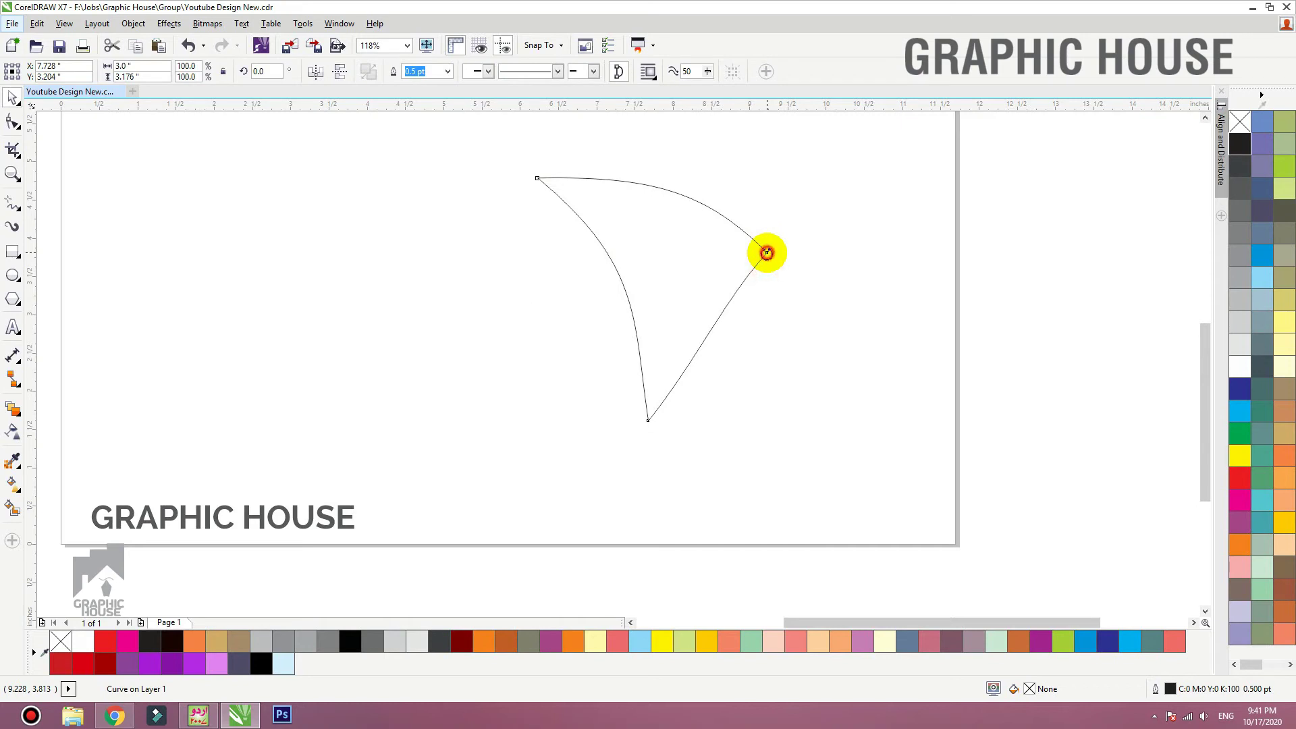
{"action": "key", "text": "space"}
{"action": "left_click", "coordinate": [648, 420]}
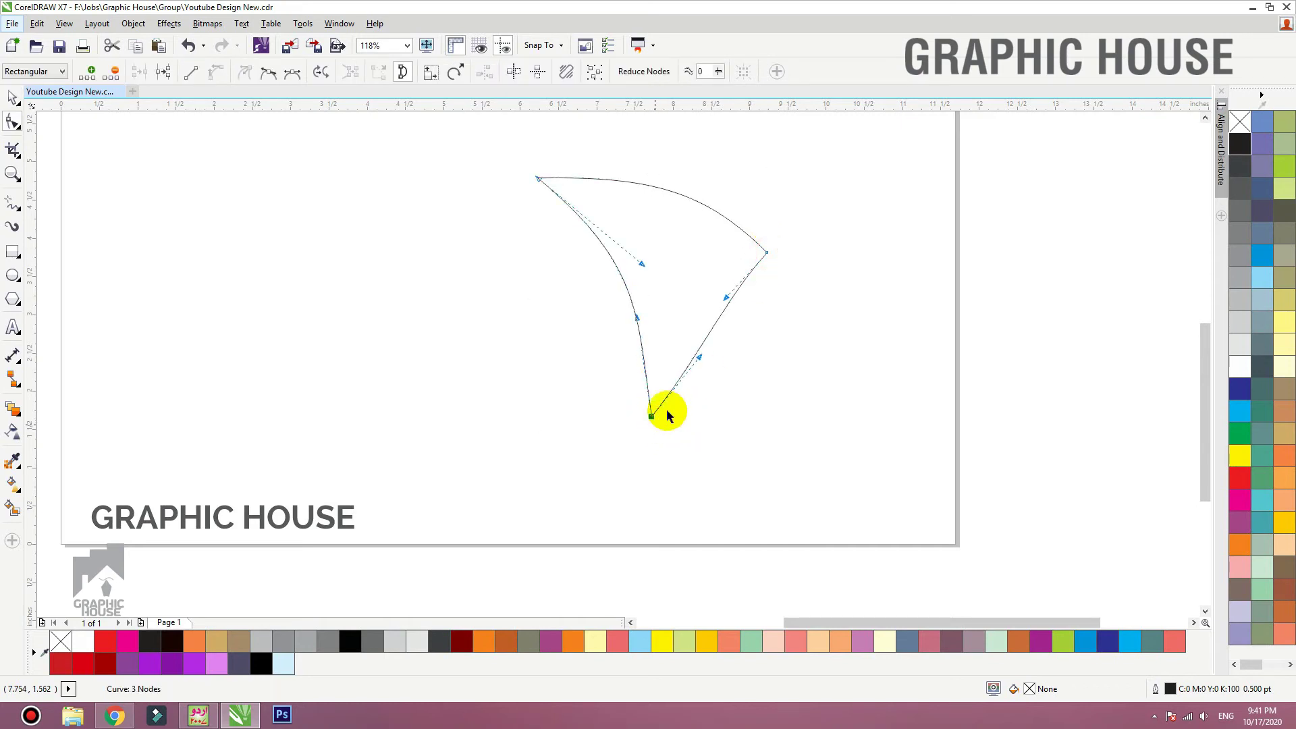
{"action": "key", "text": "space"}
Place a copy of the curved triangle to the right of the original, filled with red and without an outline
{"action": "left_click_drag", "start_coordinate": [714, 322], "coordinate": [874, 315]}
{"action": "left_click", "coordinate": [1240, 480]}
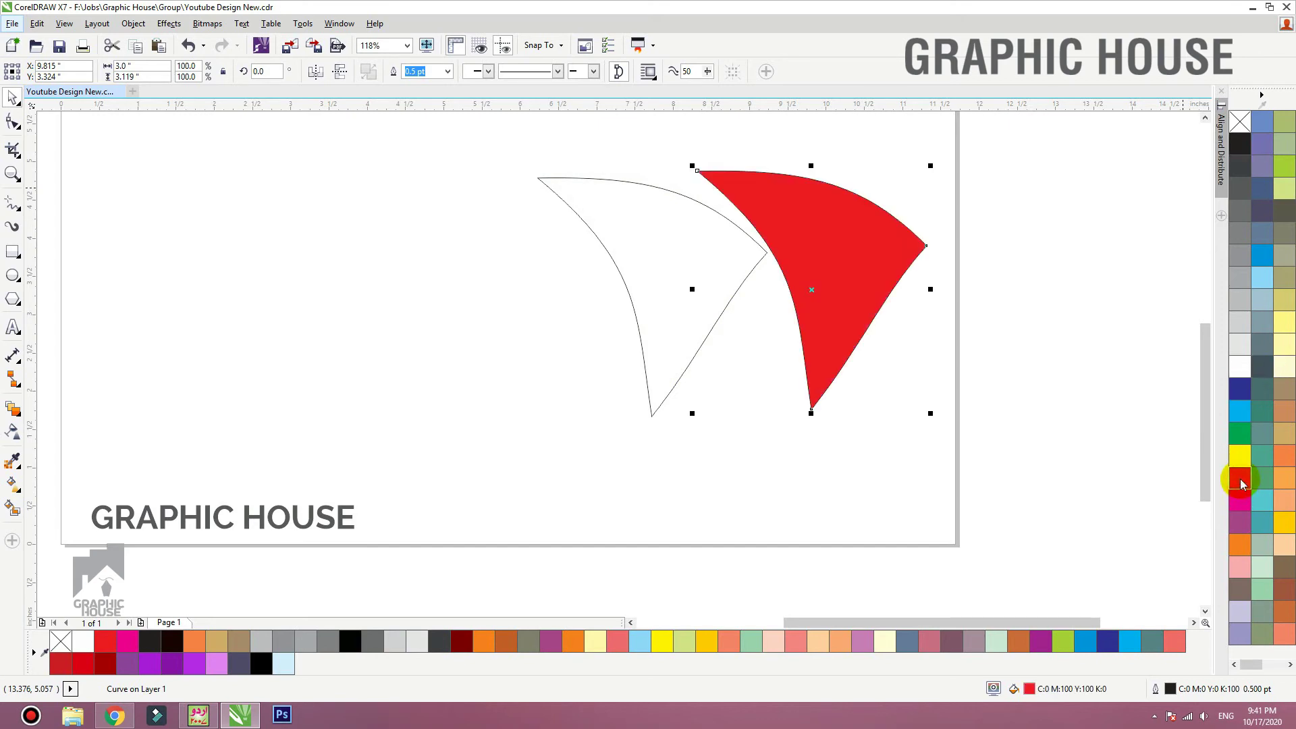
{"action": "mouse_move", "coordinate": [837, 236]}
{"action": "left_mouse_down"}
{"action": "mouse_move", "coordinate": [848, 245]}
{"action": "mouse_move", "coordinate": [859, 234]}
{"action": "left_mouse_up"}
{"action": "right_click", "coordinate": [1238, 125]}
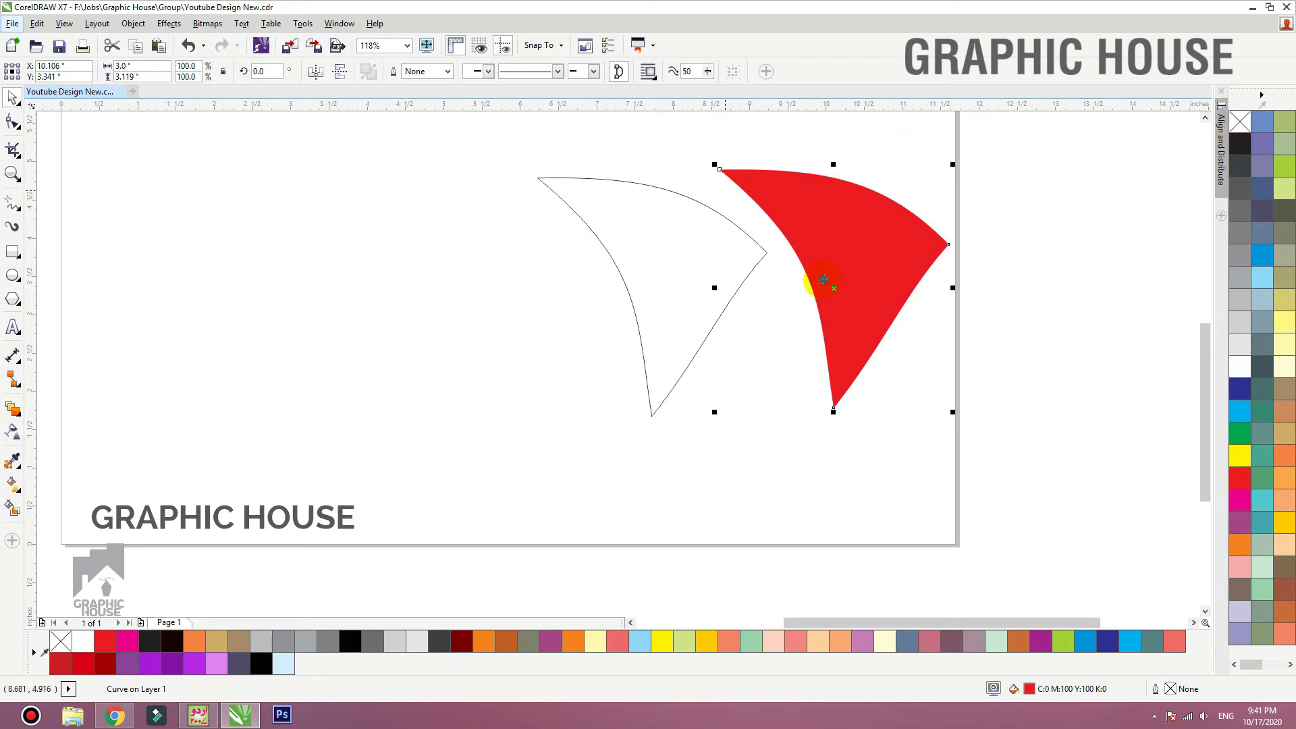
Set the copy's fill to CMYK 0, 100, 100, 60 and add that dark red to the palette
{"action": "double_click", "coordinate": [1031, 690]}
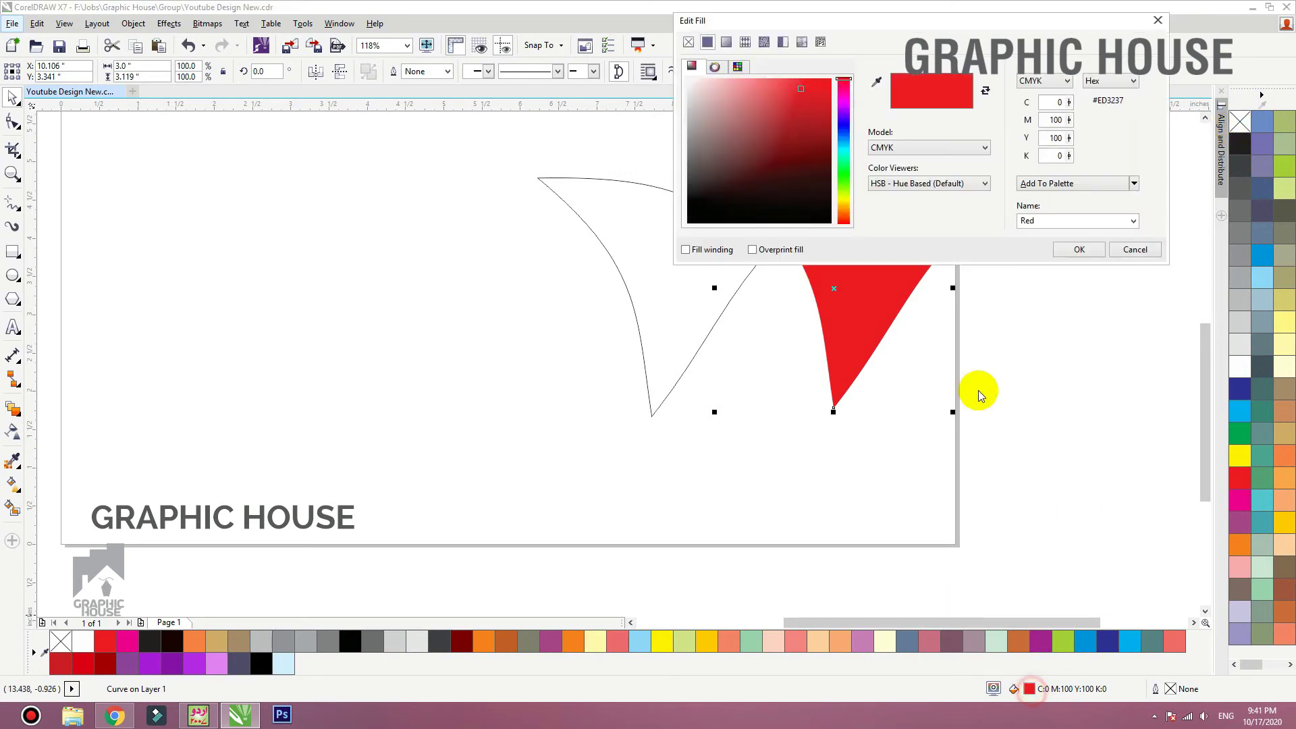
{"action": "double_click", "coordinate": [1055, 155]}
{"action": "type", "text": "60"}
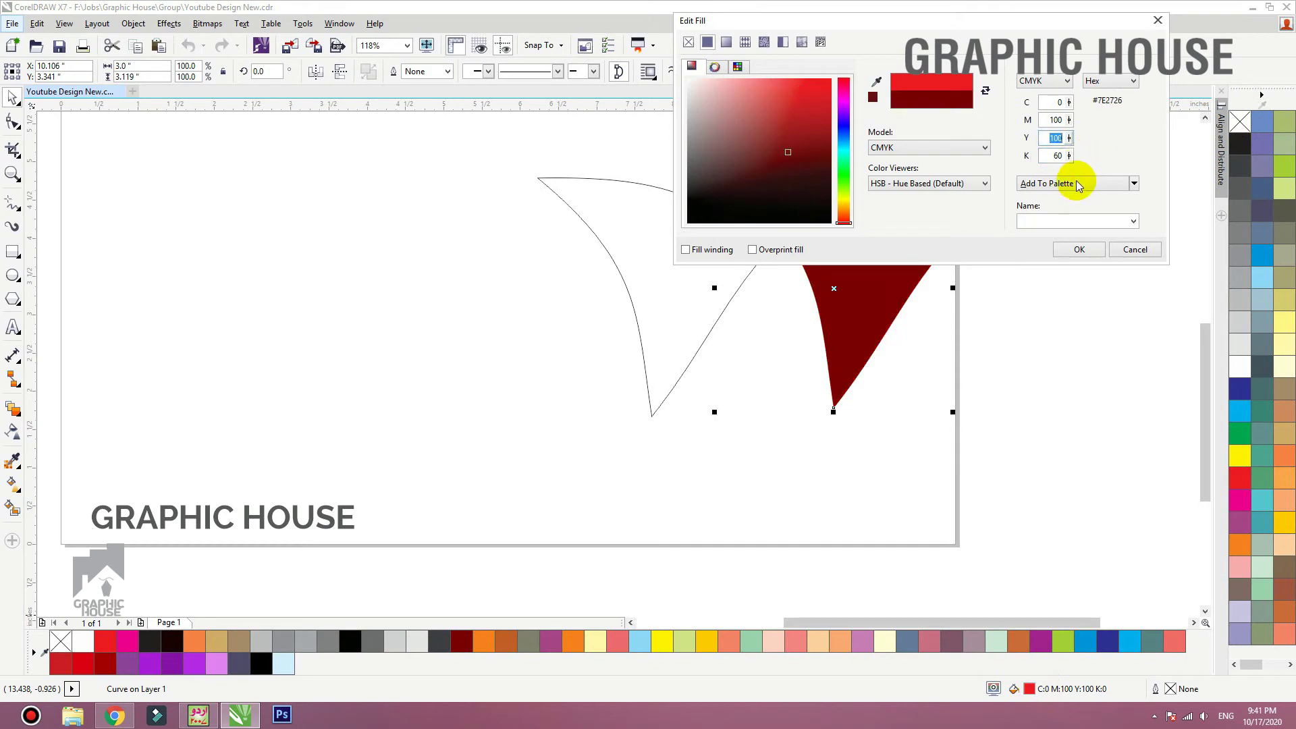
{"action": "left_click", "coordinate": [1073, 182]}
{"action": "left_click", "coordinate": [1078, 249]}
Apply a linear gradient from dark red beyond the copy's right tip to orange at its left edge, extending the dark end farther outward
{"action": "key", "text": "g"}
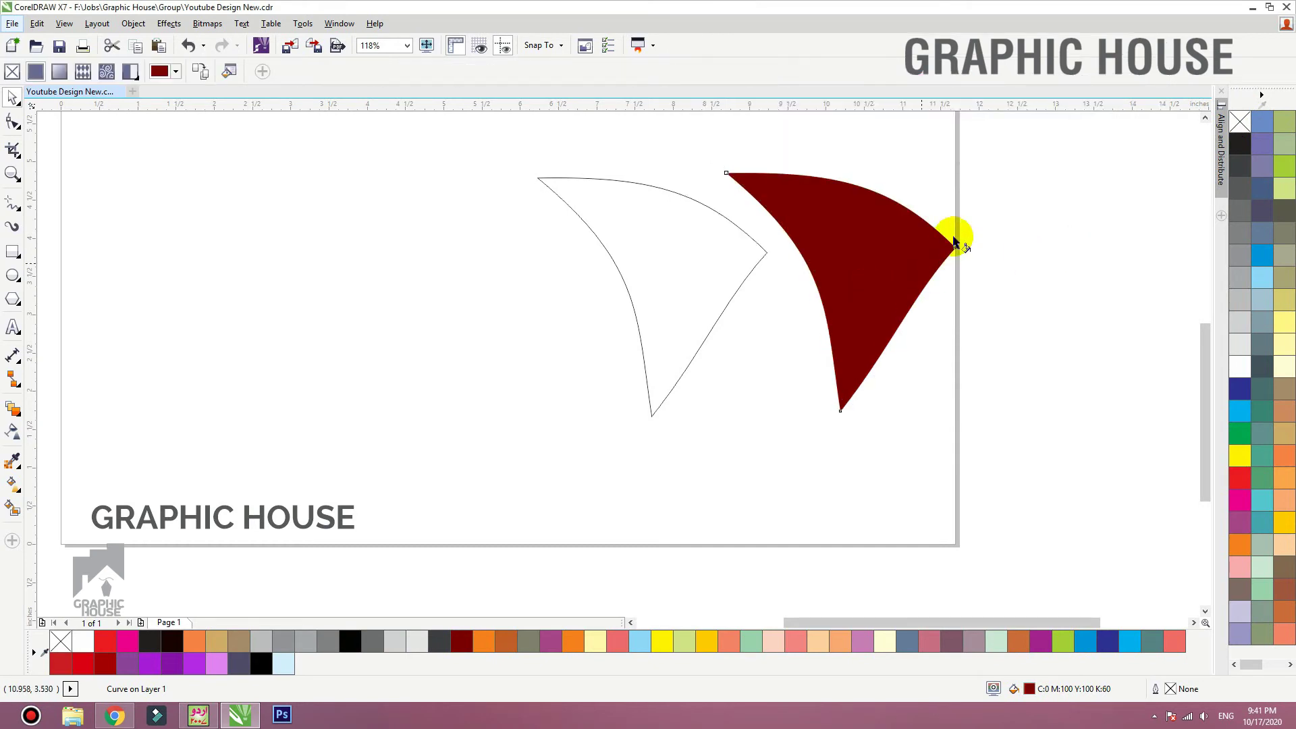
{"action": "left_click_drag", "start_coordinate": [1002, 220], "coordinate": [804, 290]}
{"action": "left_click_drag", "start_coordinate": [1053, 405], "coordinate": [1055, 406]}
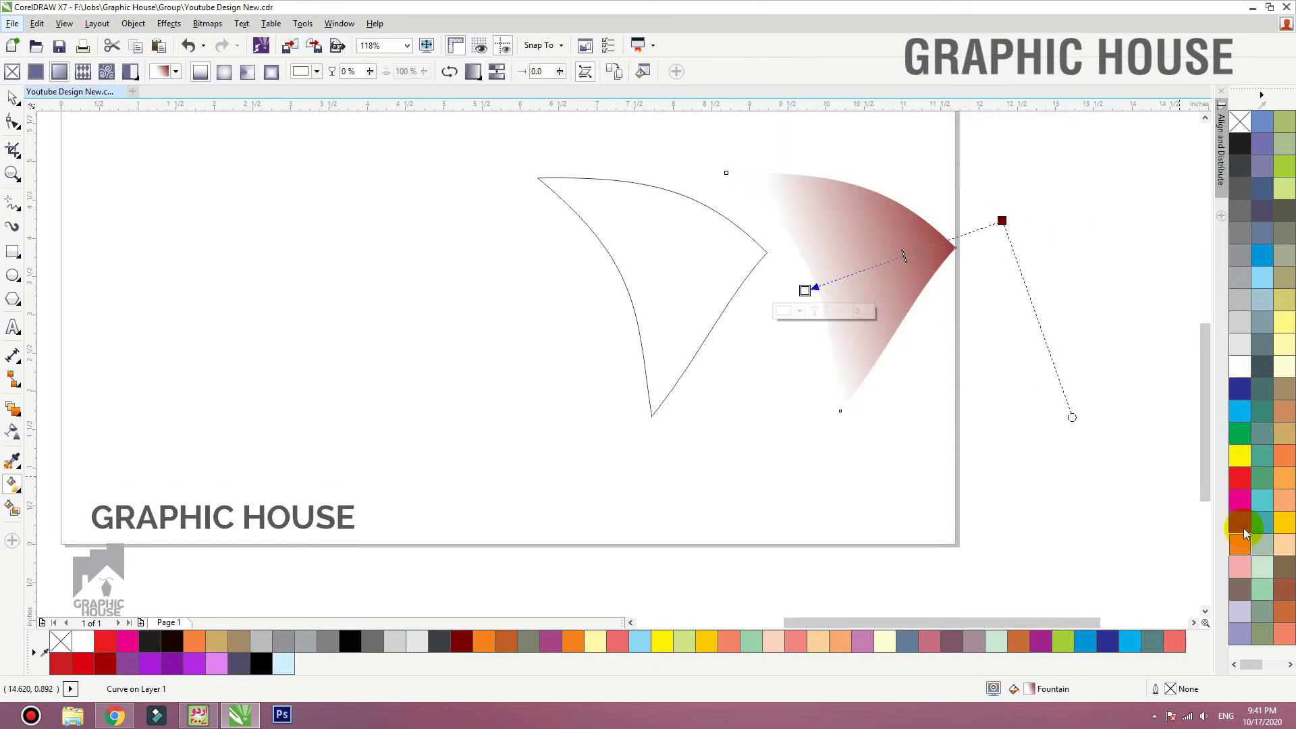
{"action": "left_click", "coordinate": [1242, 540]}
{"action": "left_click_drag", "start_coordinate": [1002, 220], "coordinate": [1048, 203]}
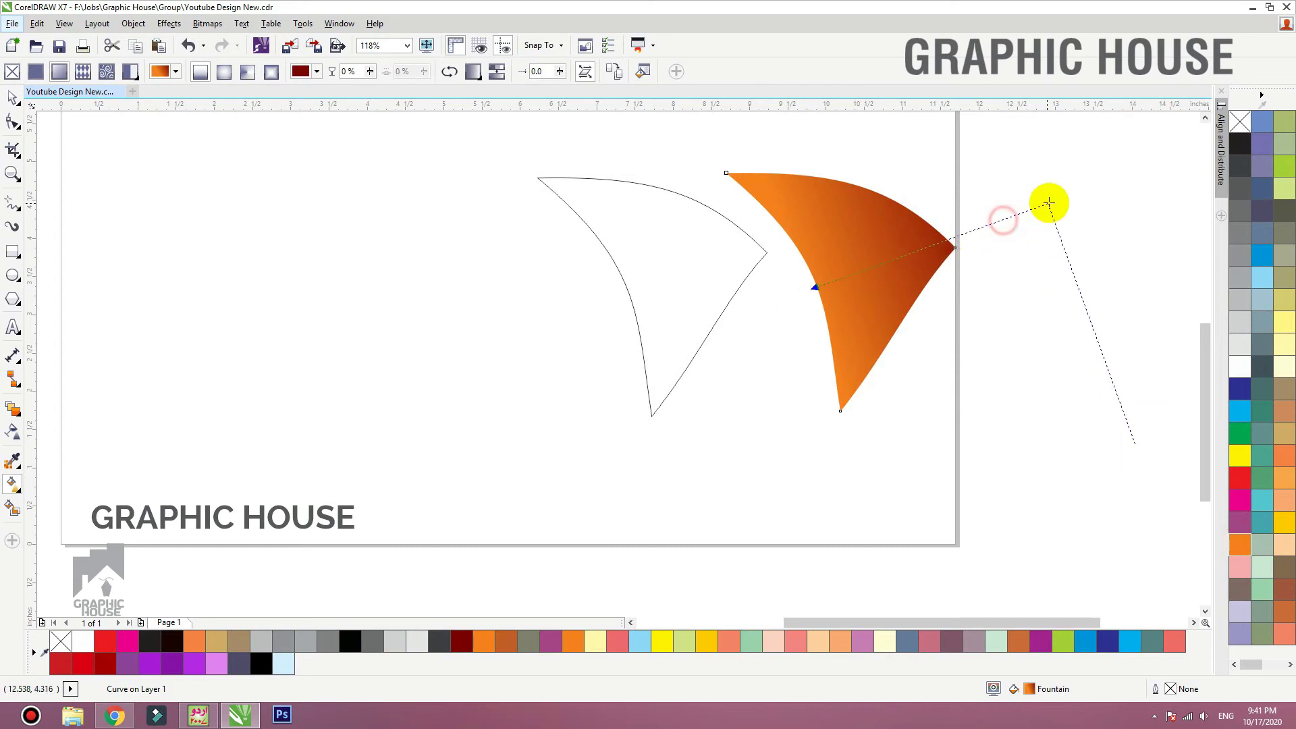
{"action": "left_click", "coordinate": [926, 208]}
{"action": "key", "text": "space"}
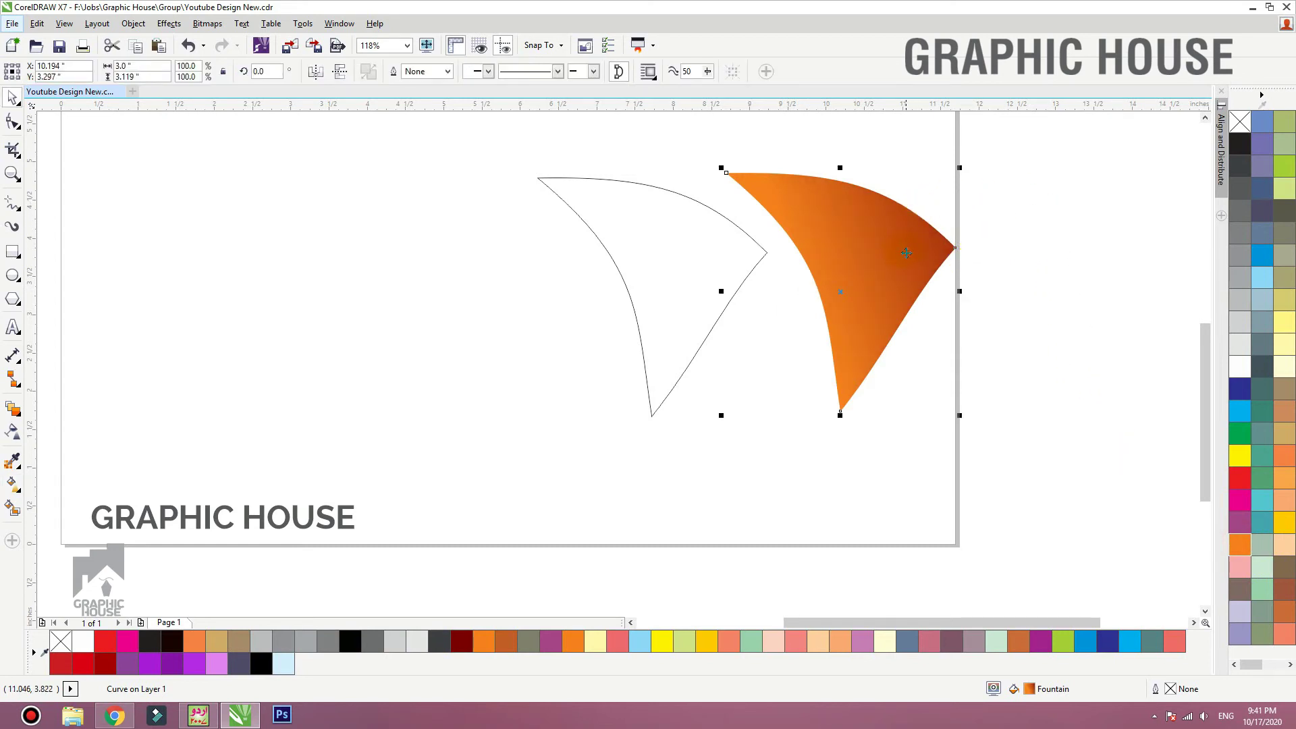
Move the orange gradient shape over the outlined original and rotate it about 25 degrees clockwise with the upper-left tips nearly meeting
{"action": "left_click_drag", "start_coordinate": [901, 253], "coordinate": [691, 305]}
{"action": "left_click", "coordinate": [692, 306]}
{"action": "left_click_drag", "start_coordinate": [752, 216], "coordinate": [769, 284]}
{"action": "left_click_drag", "start_coordinate": [683, 298], "coordinate": [660, 300]}
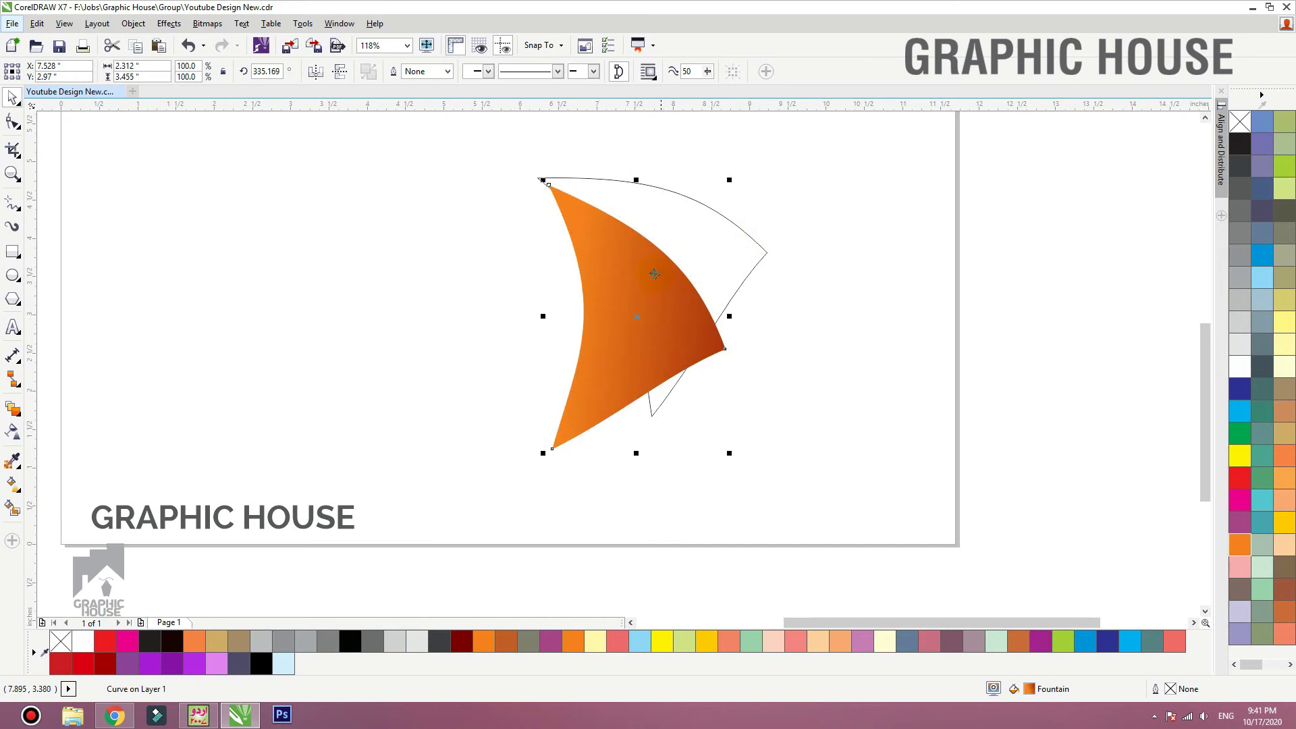
PowerClip the rotated gradient shape inside the outlined curved triangle and select the resulting frame
{"action": "right_click", "coordinate": [636, 251]}
{"action": "left_click", "coordinate": [666, 243]}
{"action": "left_click", "coordinate": [636, 183]}
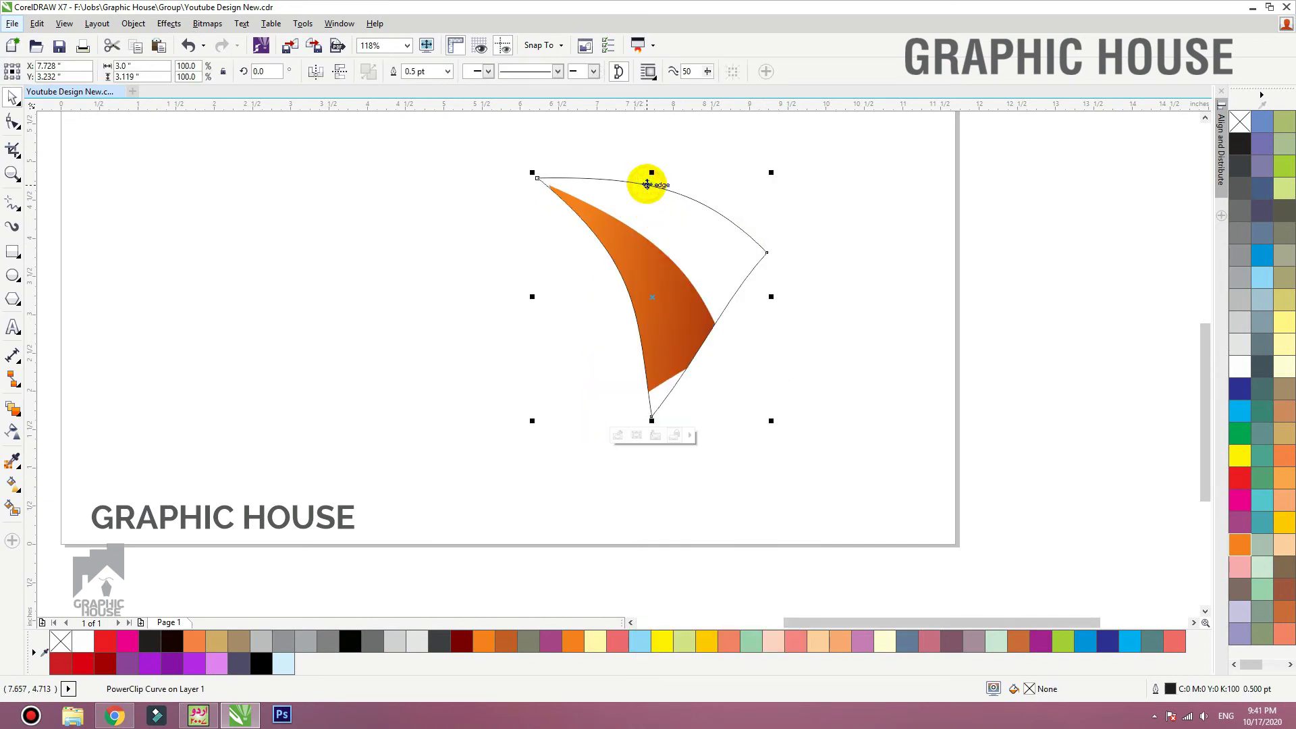
Edit the PowerClip contents, moving the gradient shape's upper tip onto the outline's tip and stretching its two lower corners downward to about 4.2" total height
{"action": "left_click", "coordinate": [638, 301], "text": "ctrl"}
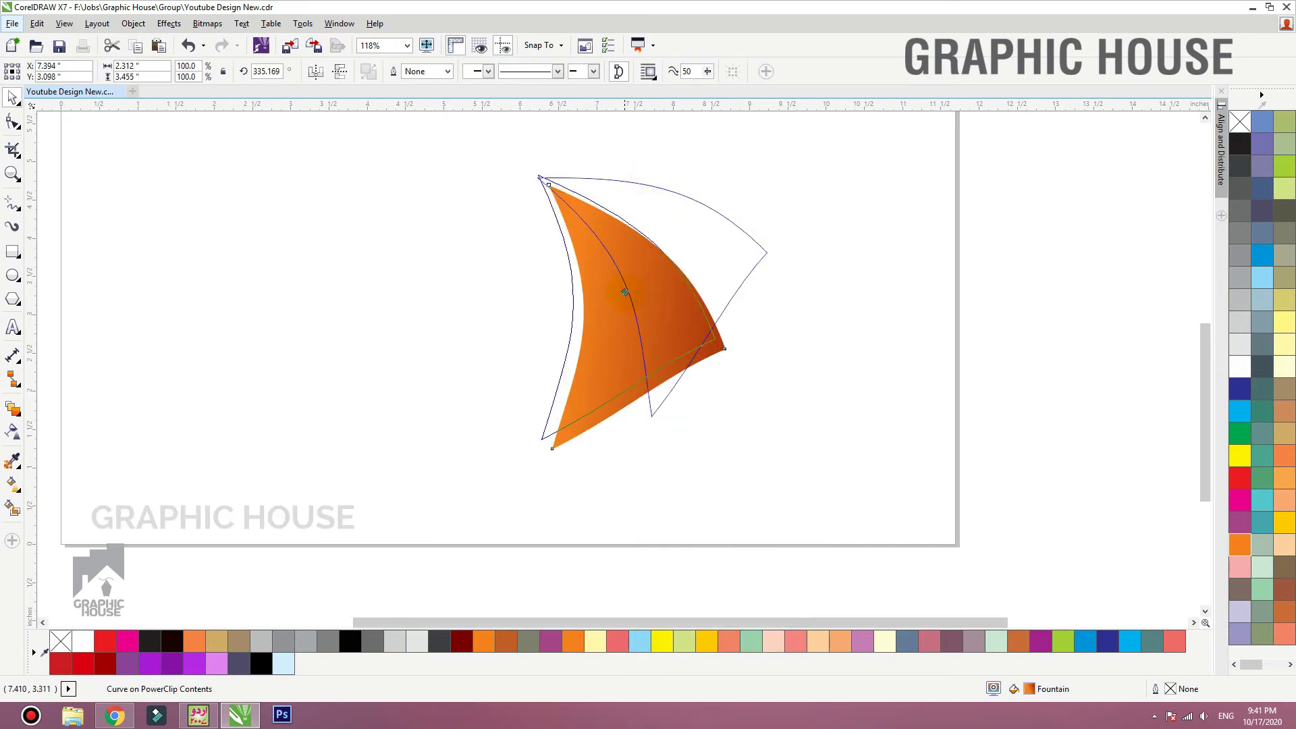
{"action": "left_click_drag", "start_coordinate": [625, 292], "coordinate": [611, 285]}
{"action": "key", "text": "F10"}
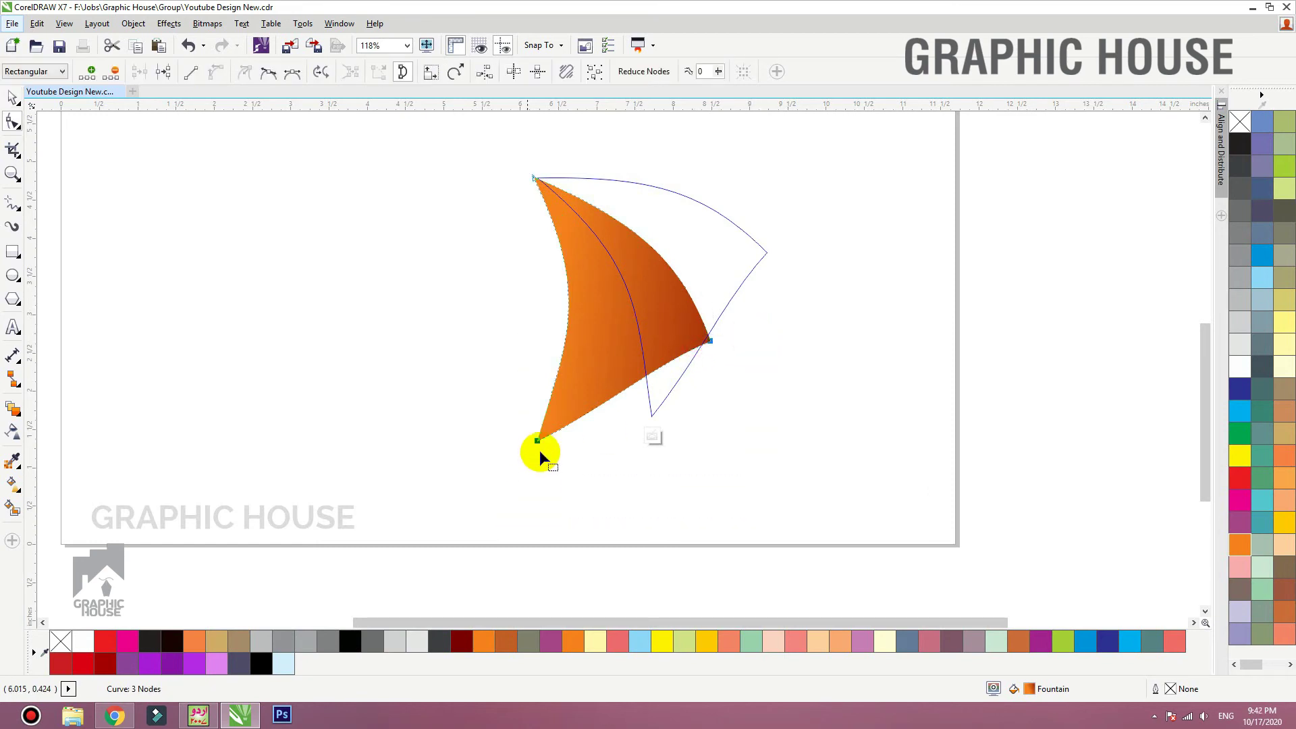
{"action": "left_click_drag", "start_coordinate": [537, 441], "coordinate": [550, 499]}
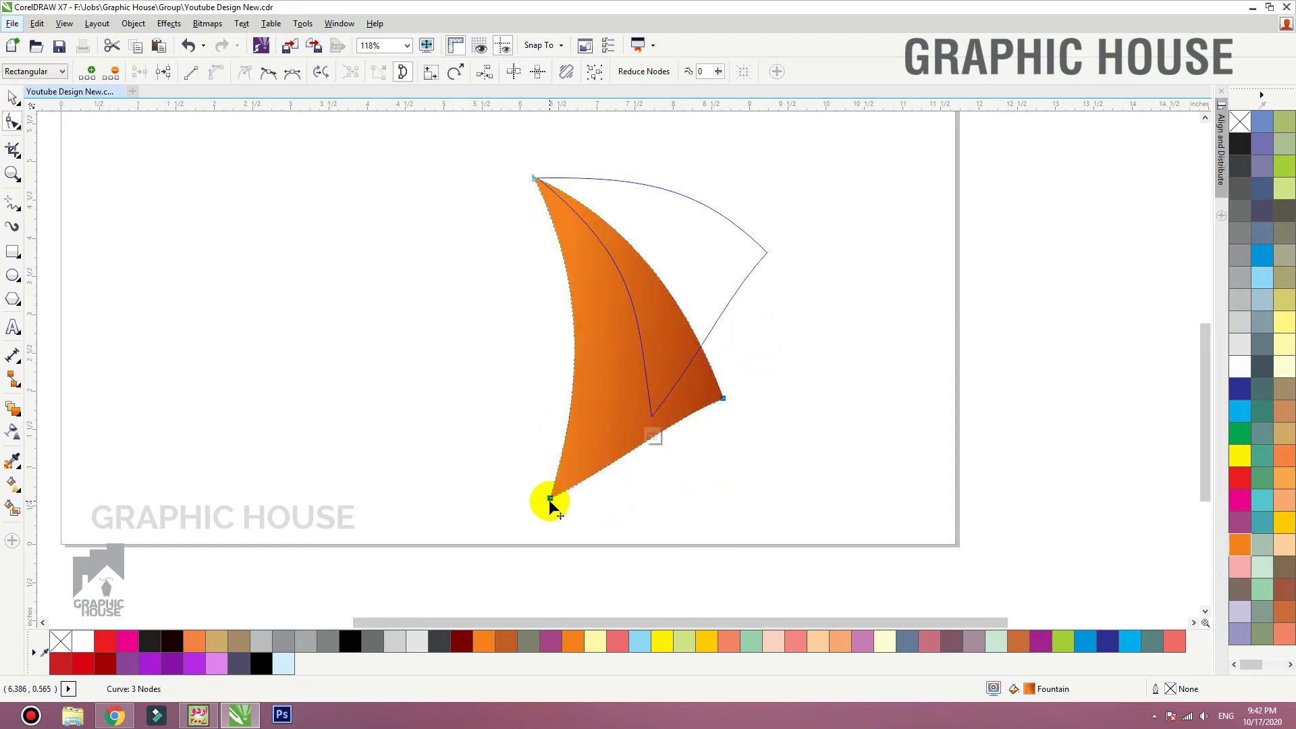
{"action": "key", "text": "space"}
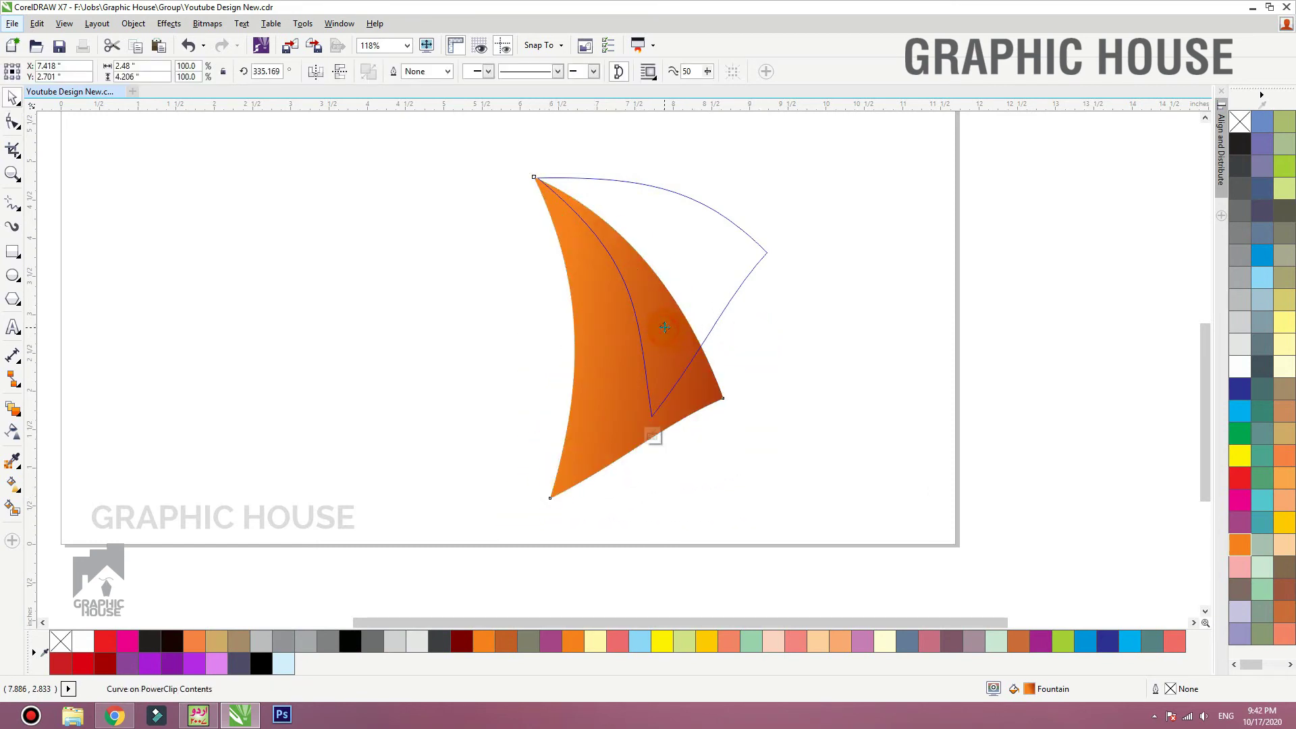
Add a single outside contour of 0.027" around the gradient shape and break the contour apart
{"action": "left_click", "coordinate": [665, 326]}
{"action": "scroll", "coordinate": [695, 255], "scroll_direction": "up", "scroll_amount": 2}
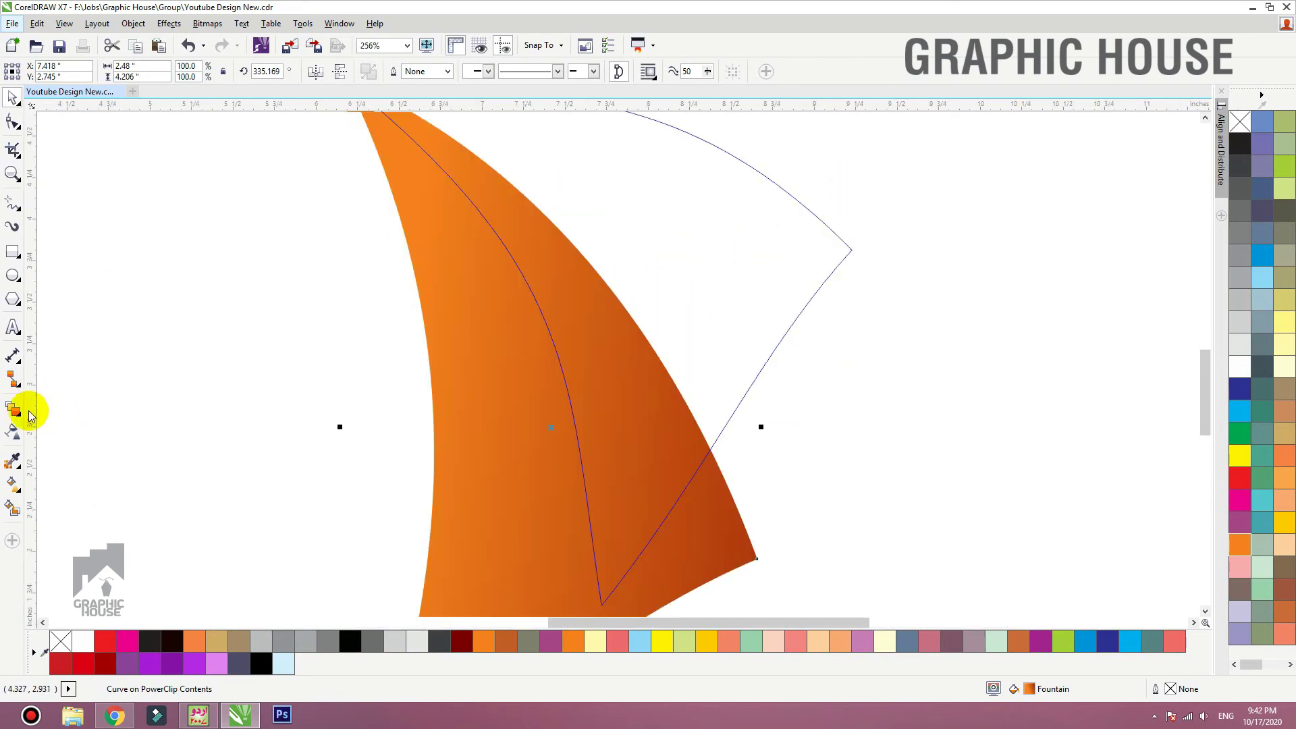
{"action": "left_click", "coordinate": [20, 415]}
{"action": "left_click", "coordinate": [65, 426]}
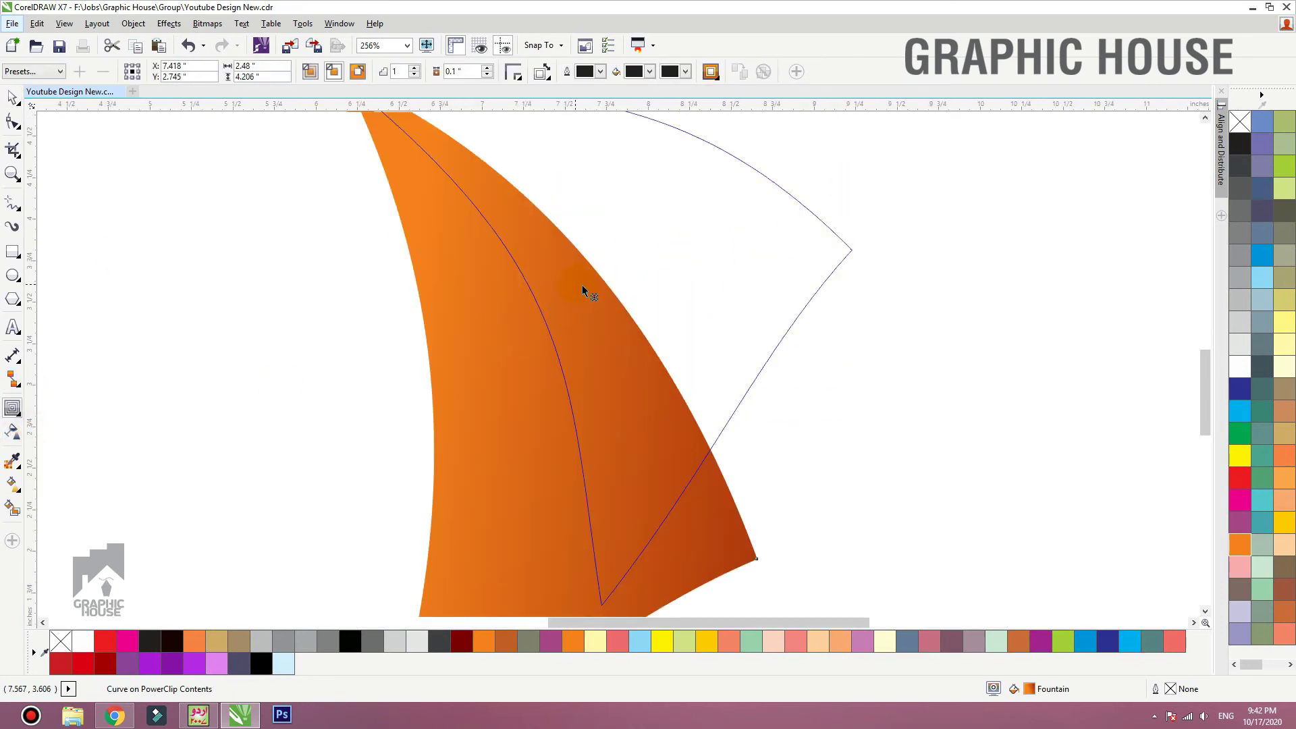
{"action": "left_click_drag", "start_coordinate": [605, 272], "coordinate": [759, 212]}
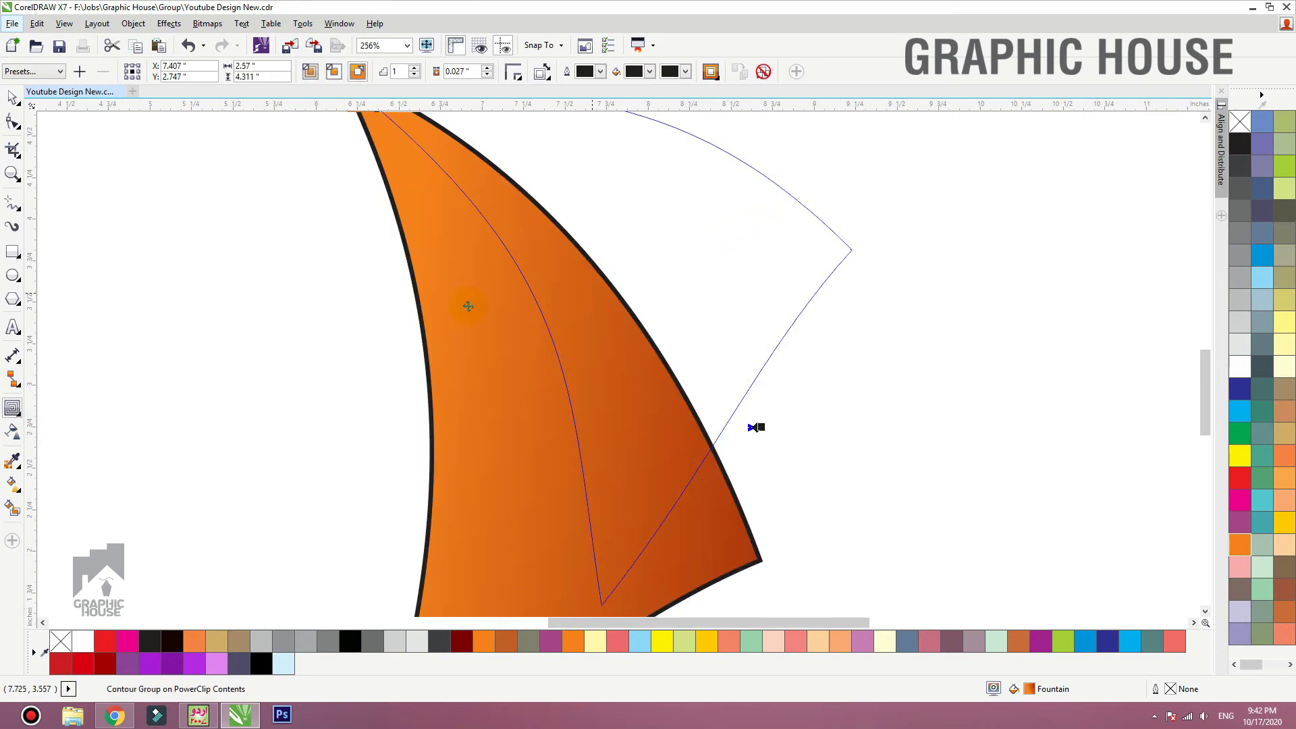
{"action": "left_click", "coordinate": [310, 337]}
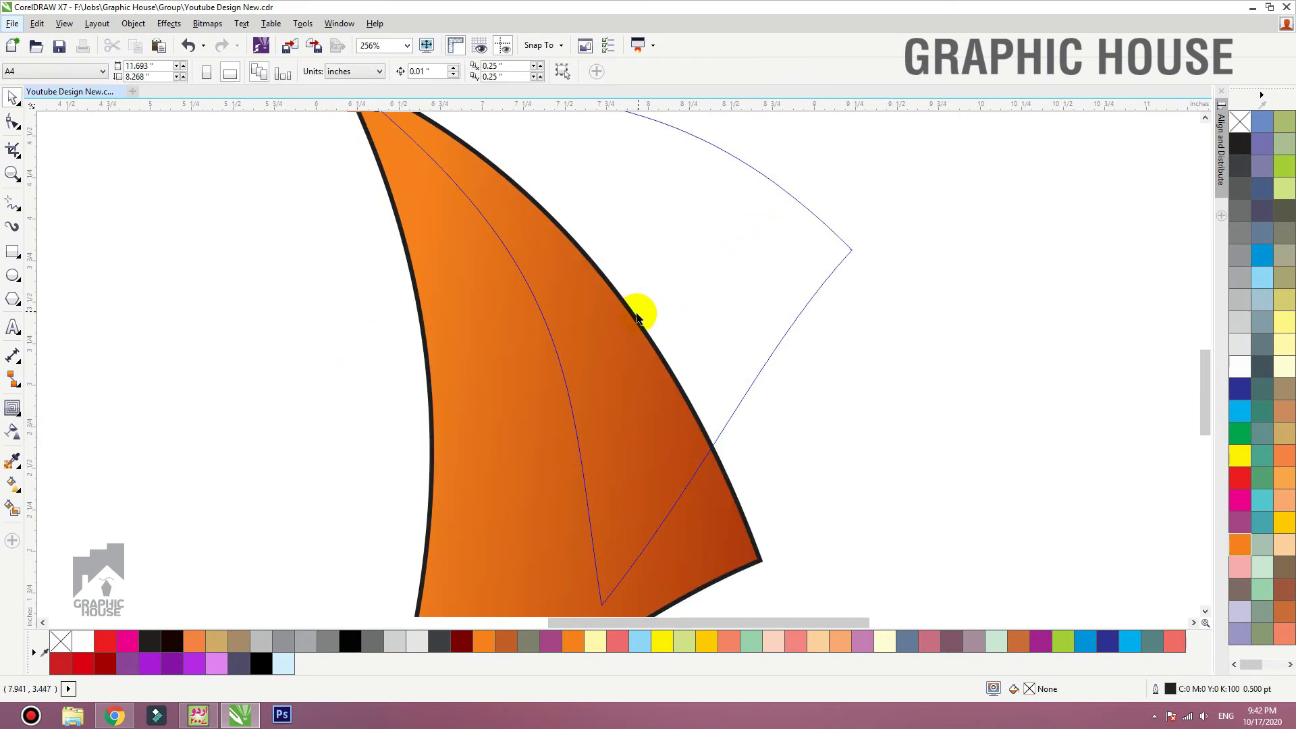
Fill the separated contour shape with orange and run a linear gradient from its upper tip to its right tip
{"action": "left_click", "coordinate": [637, 317]}
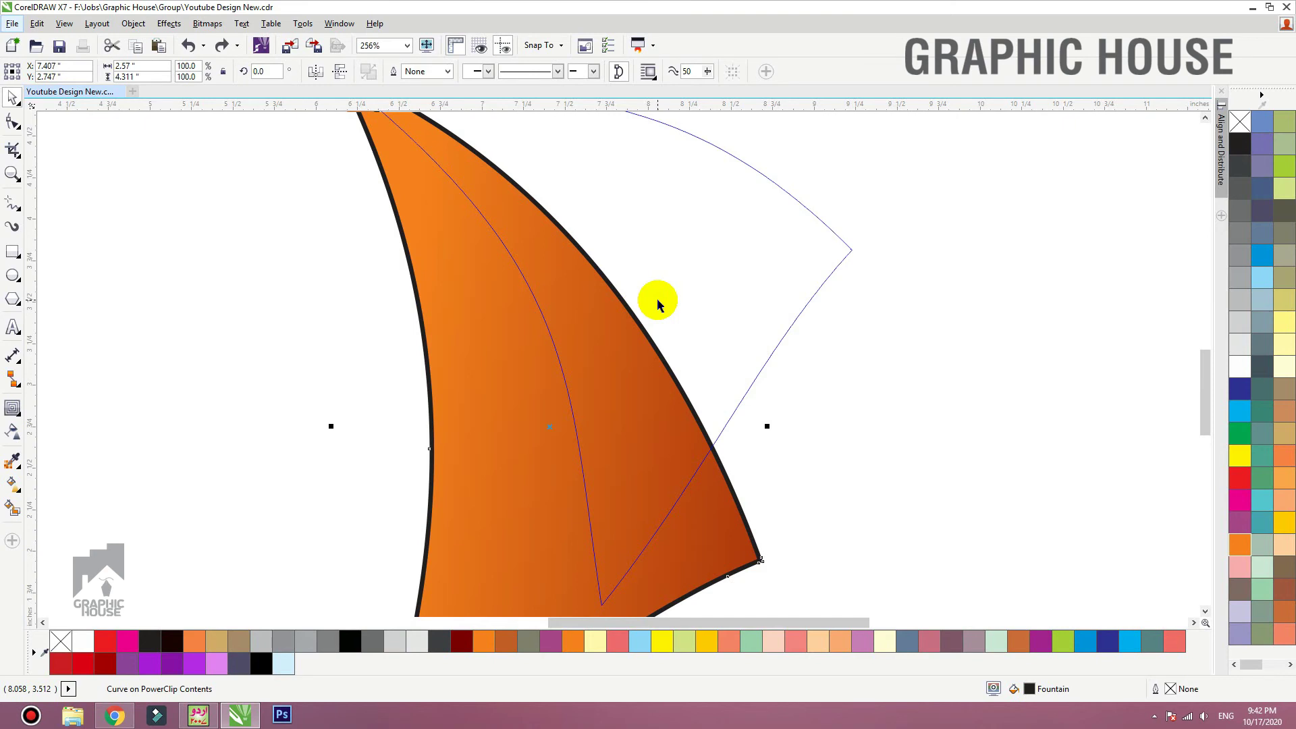
{"action": "right_click", "coordinate": [1244, 545]}
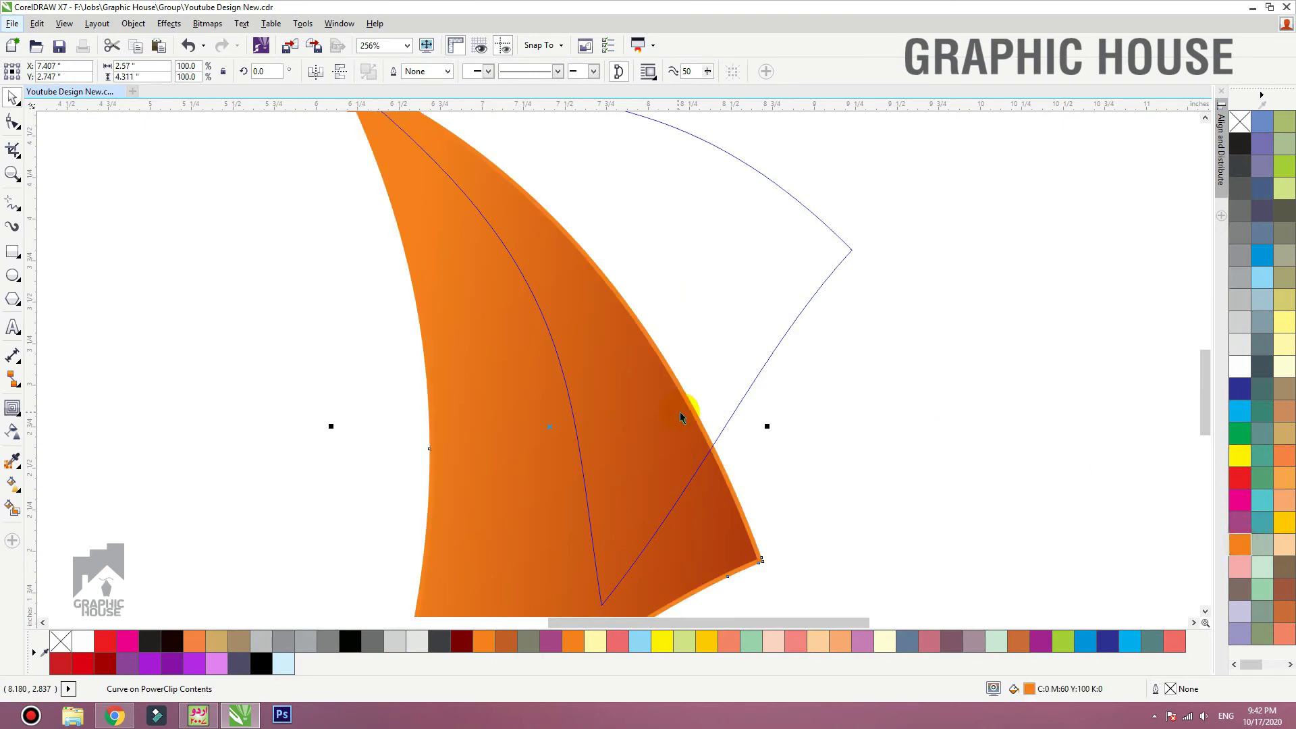
{"action": "key", "text": "F3"}
{"action": "key", "text": "g"}
{"action": "left_click_drag", "start_coordinate": [529, 243], "coordinate": [719, 482]}
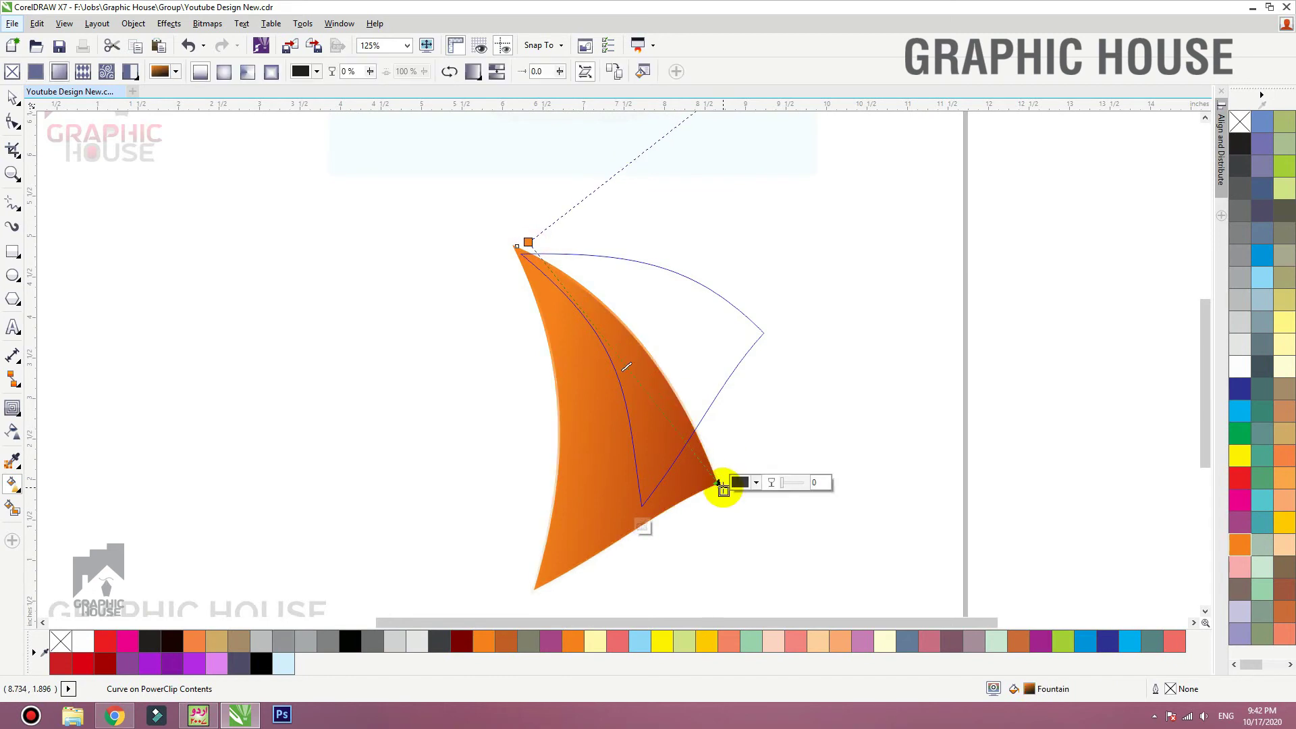
Set the contour gradient's right-tip colour to purple and add a white colour stop near the middle
{"action": "left_click", "coordinate": [1241, 523]}
{"action": "left_click", "coordinate": [635, 378]}
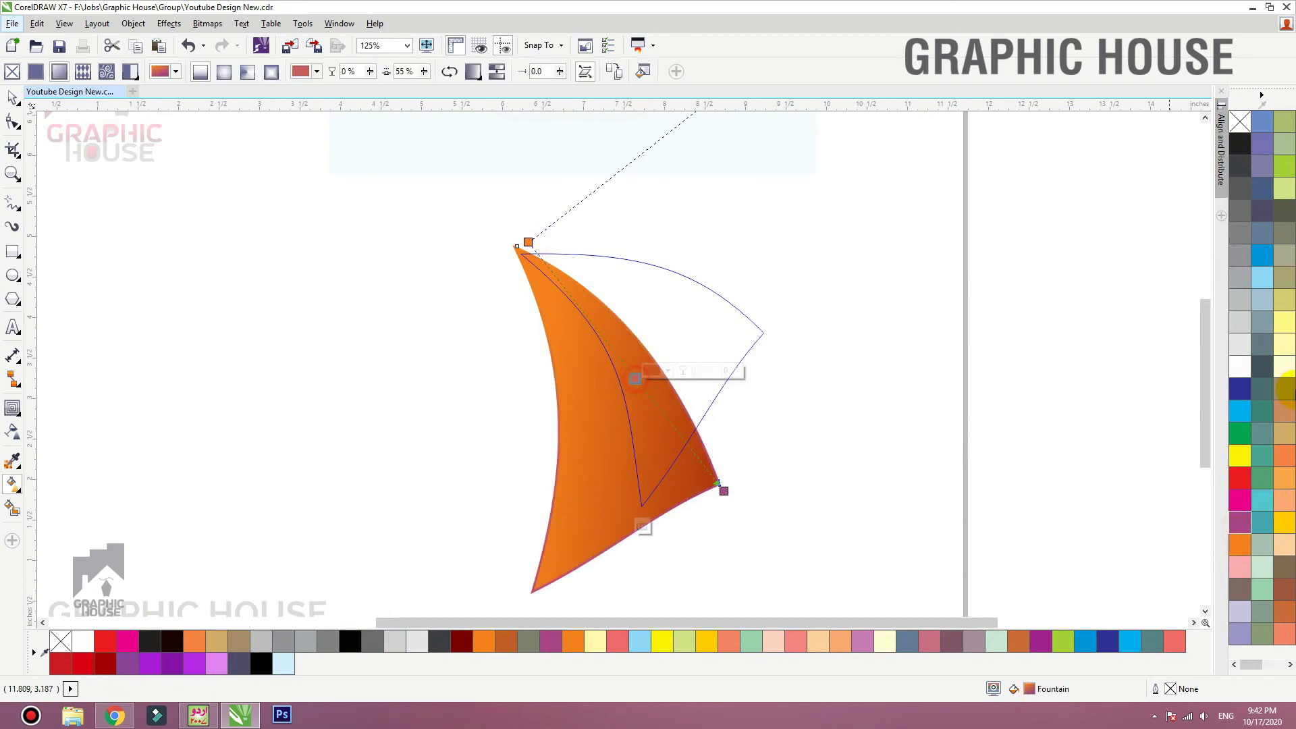
{"action": "left_click", "coordinate": [1244, 370]}
{"action": "key", "text": "space"}
{"action": "key", "text": "F2"}
{"action": "left_click_drag", "start_coordinate": [711, 318], "coordinate": [589, 406]}
{"action": "scroll", "coordinate": [596, 288], "scroll_direction": "down", "scroll_amount": 3}
{"action": "left_click_drag", "start_coordinate": [576, 307], "coordinate": [421, 322]}
{"action": "key", "text": "ctrl+z"}
{"action": "left_click", "coordinate": [659, 402]}
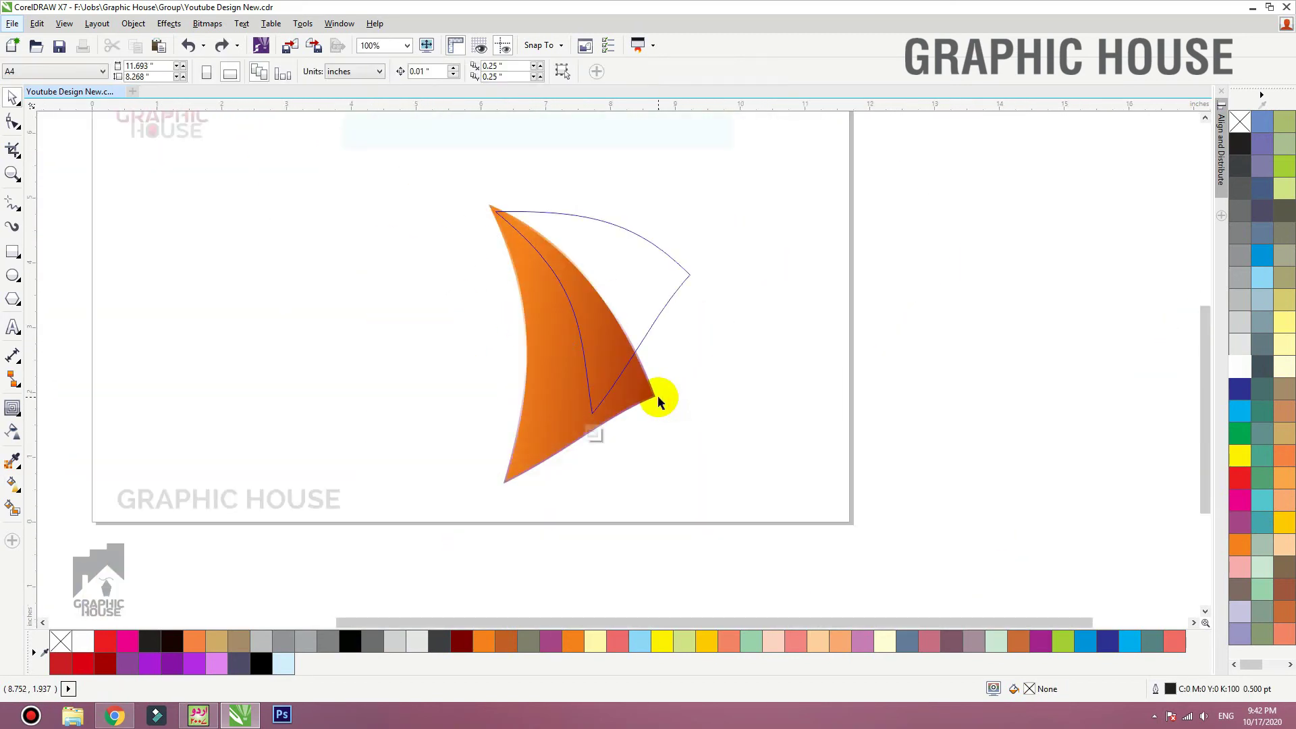
Change the contour gradient's right-tip colour to orange and deselect the shape
{"action": "left_click", "coordinate": [655, 398]}
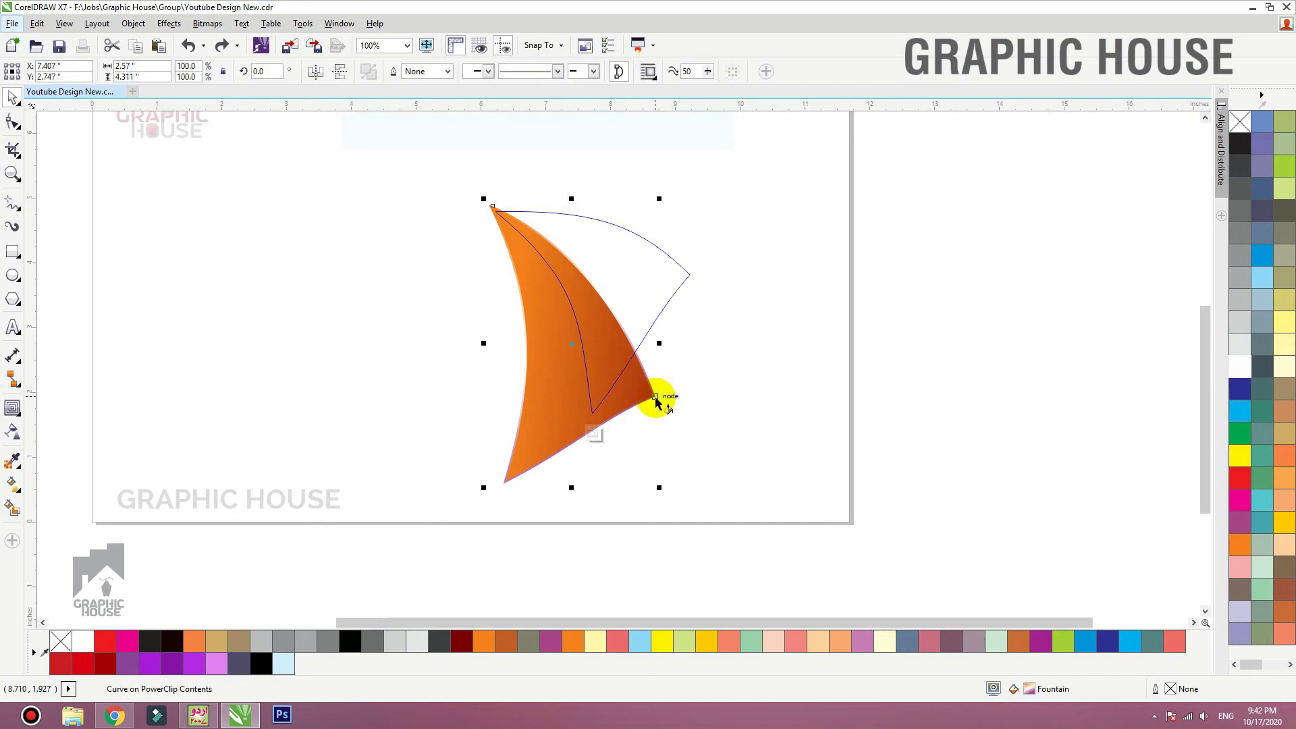
{"action": "key", "text": "g"}
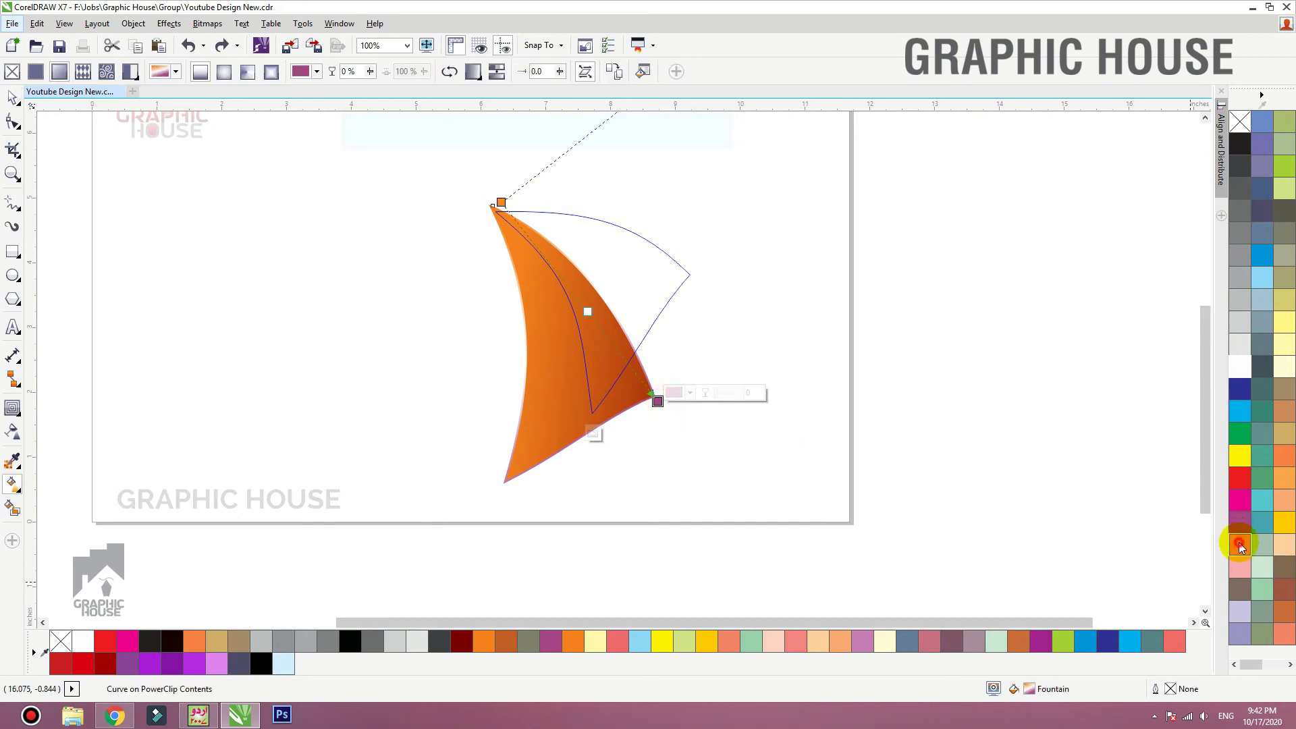
{"action": "left_click", "coordinate": [1240, 545]}
{"action": "left_click", "coordinate": [12, 99]}
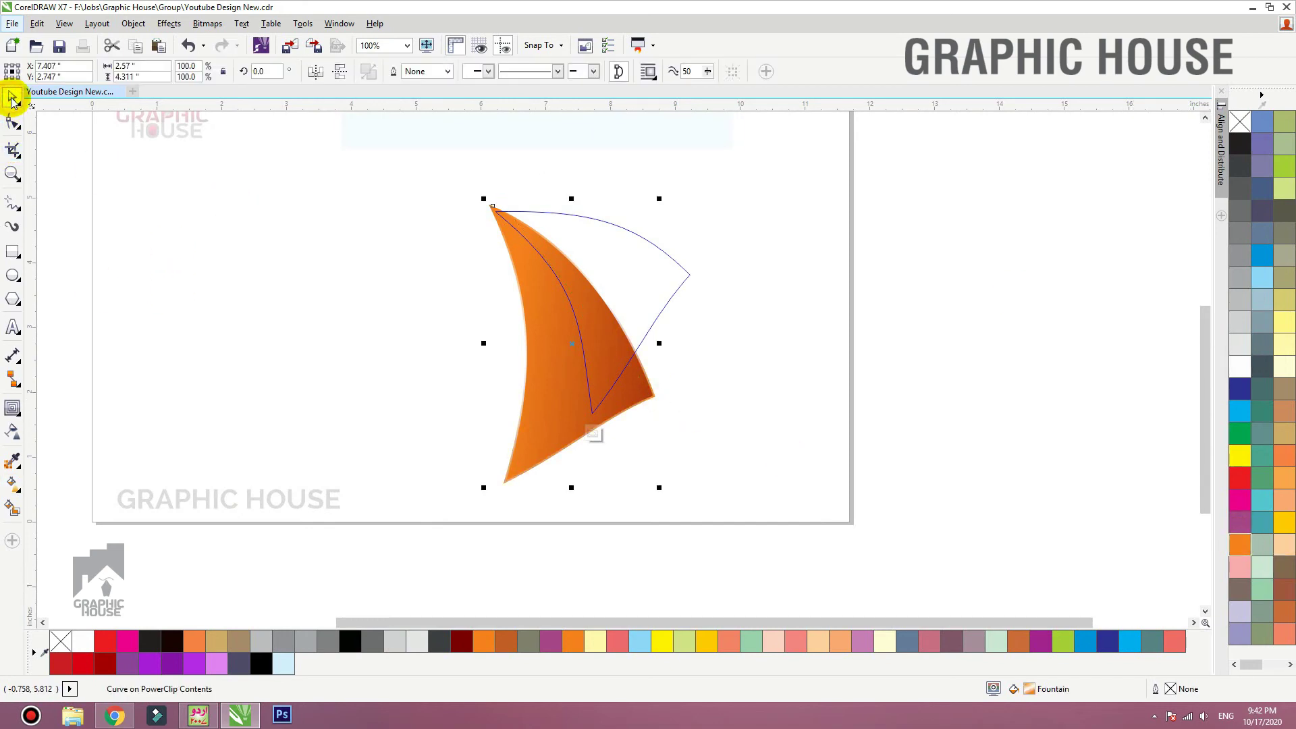
{"action": "left_click", "coordinate": [218, 255]}
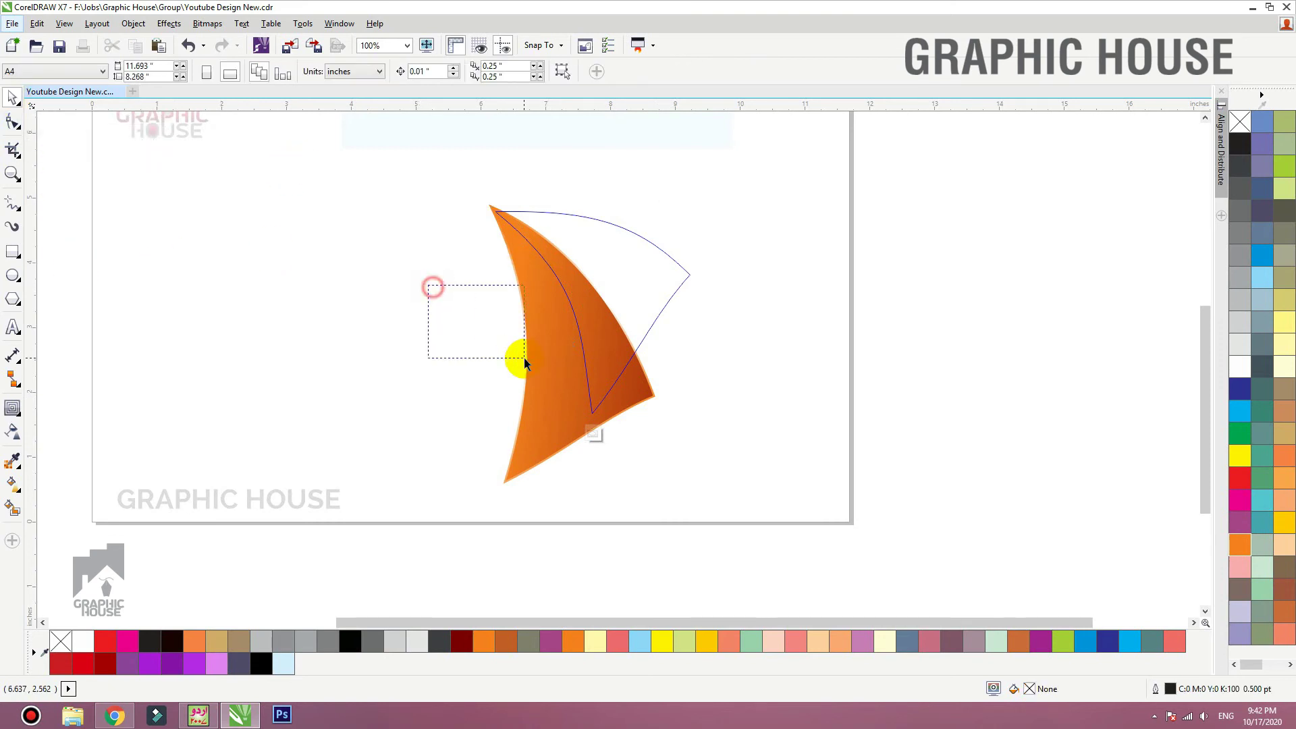
Duplicate the gradient shape with its contour behind the original and rotate the copy about 18 degrees counterclockwise, fanned out beyond its right edge
{"action": "left_click_drag", "start_coordinate": [525, 363], "coordinate": [555, 357]}
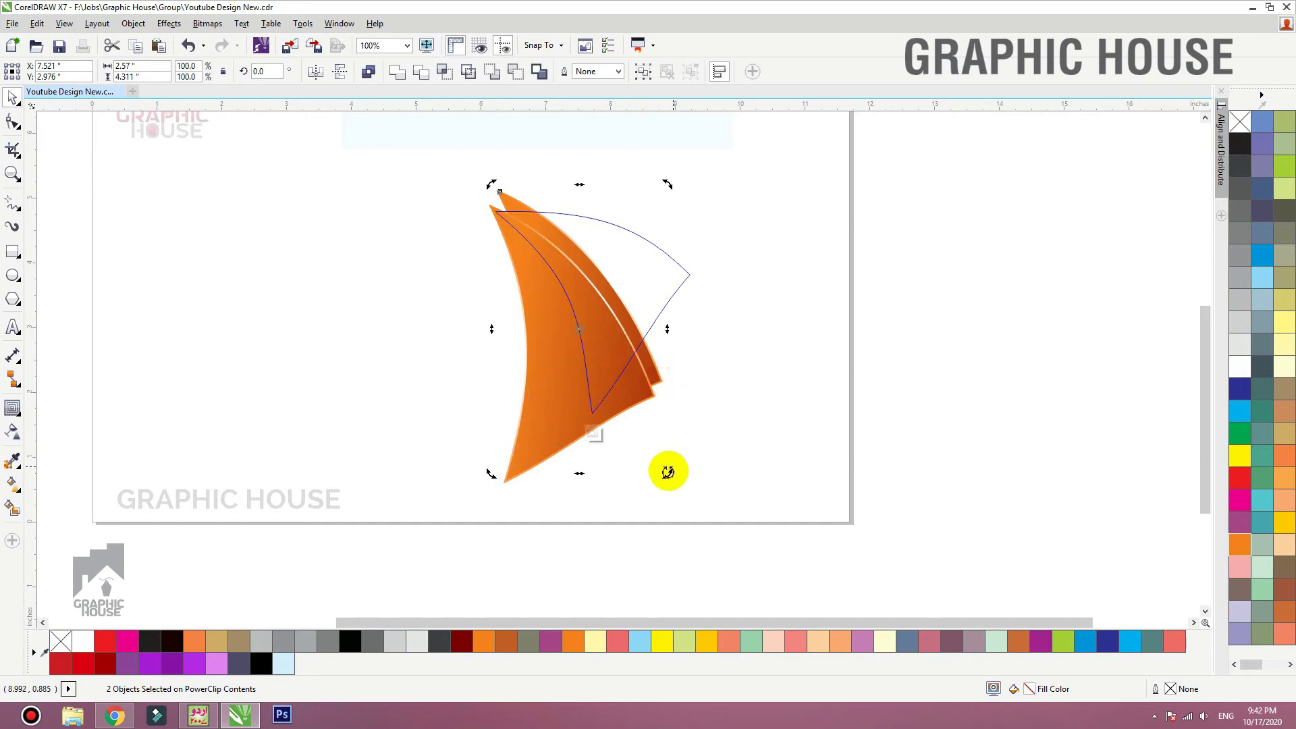
{"action": "left_click_drag", "start_coordinate": [668, 472], "coordinate": [663, 355]}
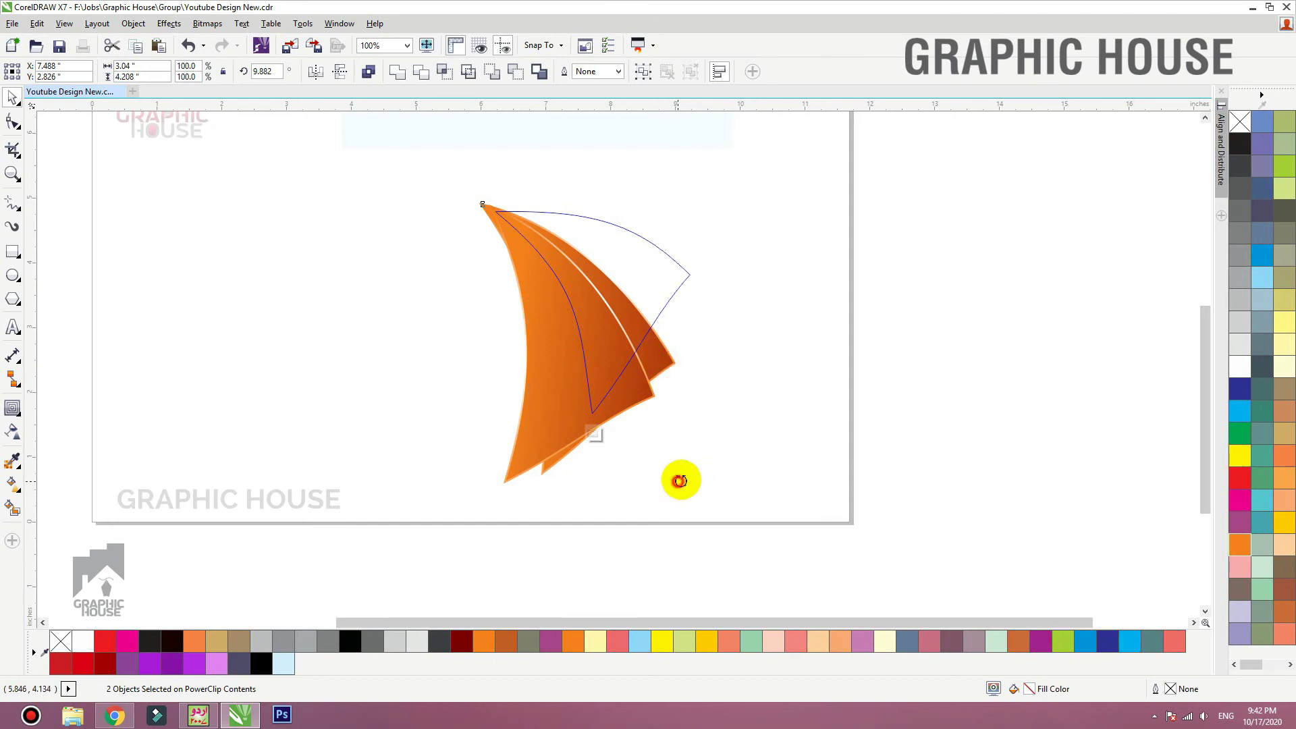
{"action": "left_click_drag", "start_coordinate": [679, 481], "coordinate": [695, 461]}
{"action": "left_click_drag", "start_coordinate": [674, 347], "coordinate": [676, 339]}
{"action": "left_click", "coordinate": [746, 370]}
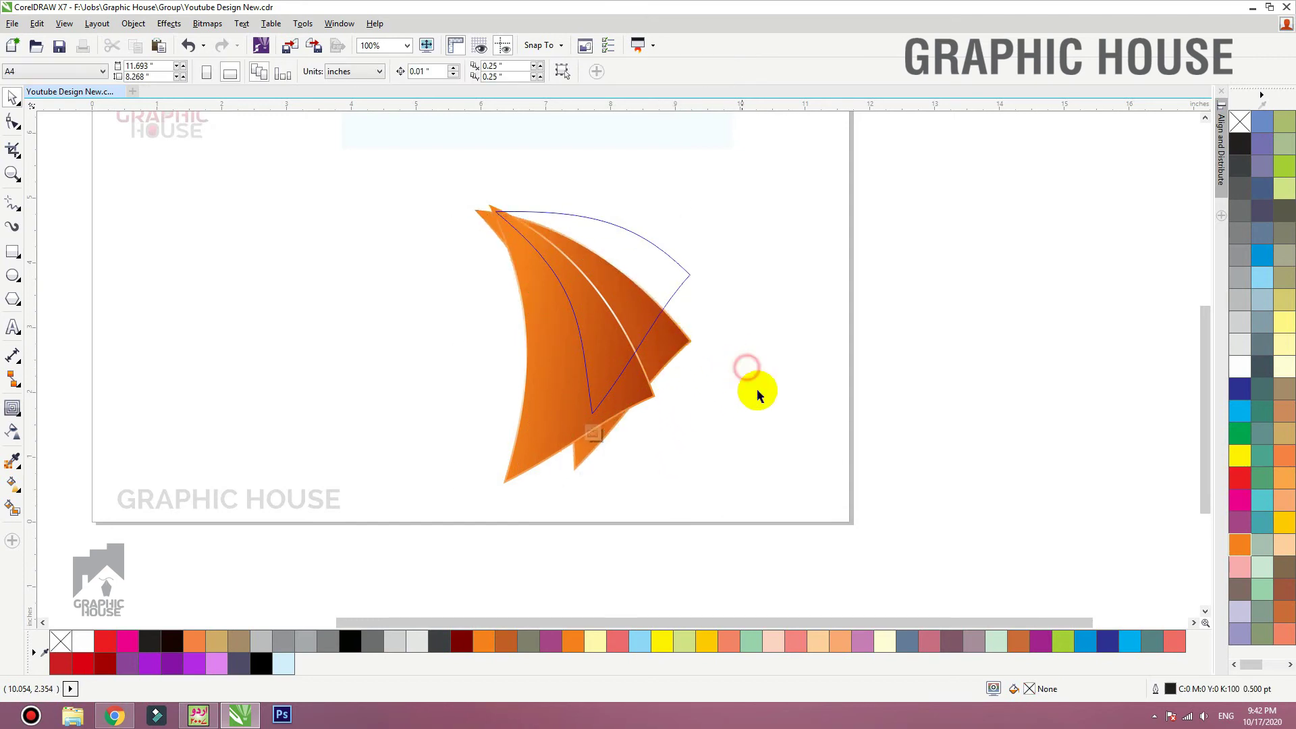
Fill the rotated copy with a linear gradient from orange beyond its right edge to yellow at its left side
{"action": "key", "text": "F2"}
{"action": "left_click_drag", "start_coordinate": [840, 437], "coordinate": [390, 160]}
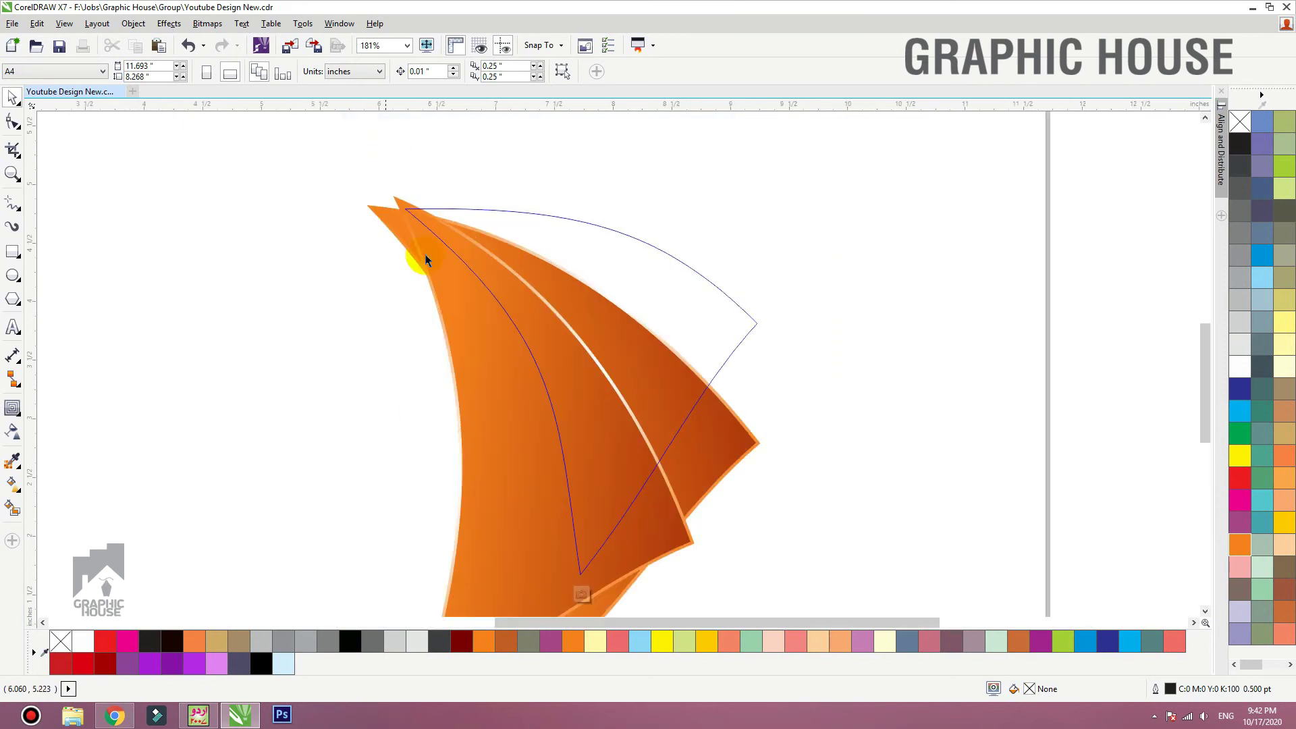
{"action": "left_click", "coordinate": [748, 457]}
{"action": "left_click", "coordinate": [619, 275]}
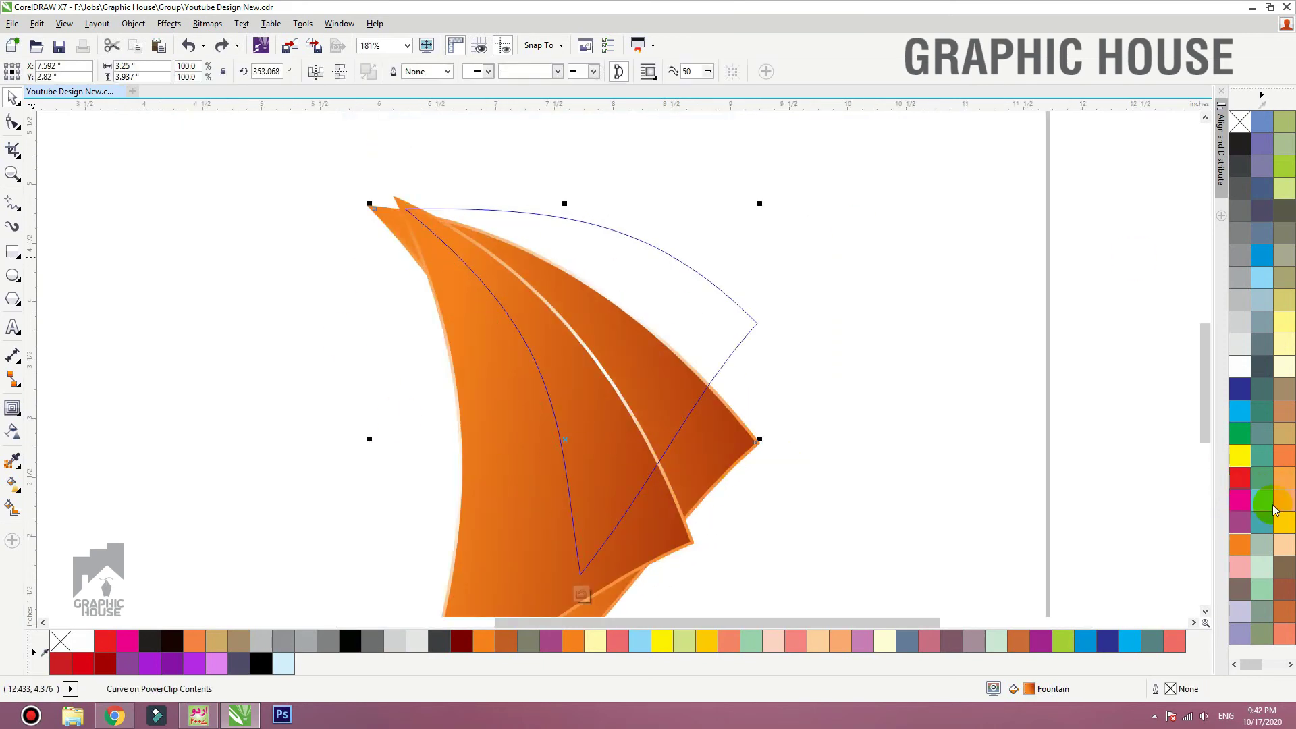
{"action": "left_click", "coordinate": [1233, 552]}
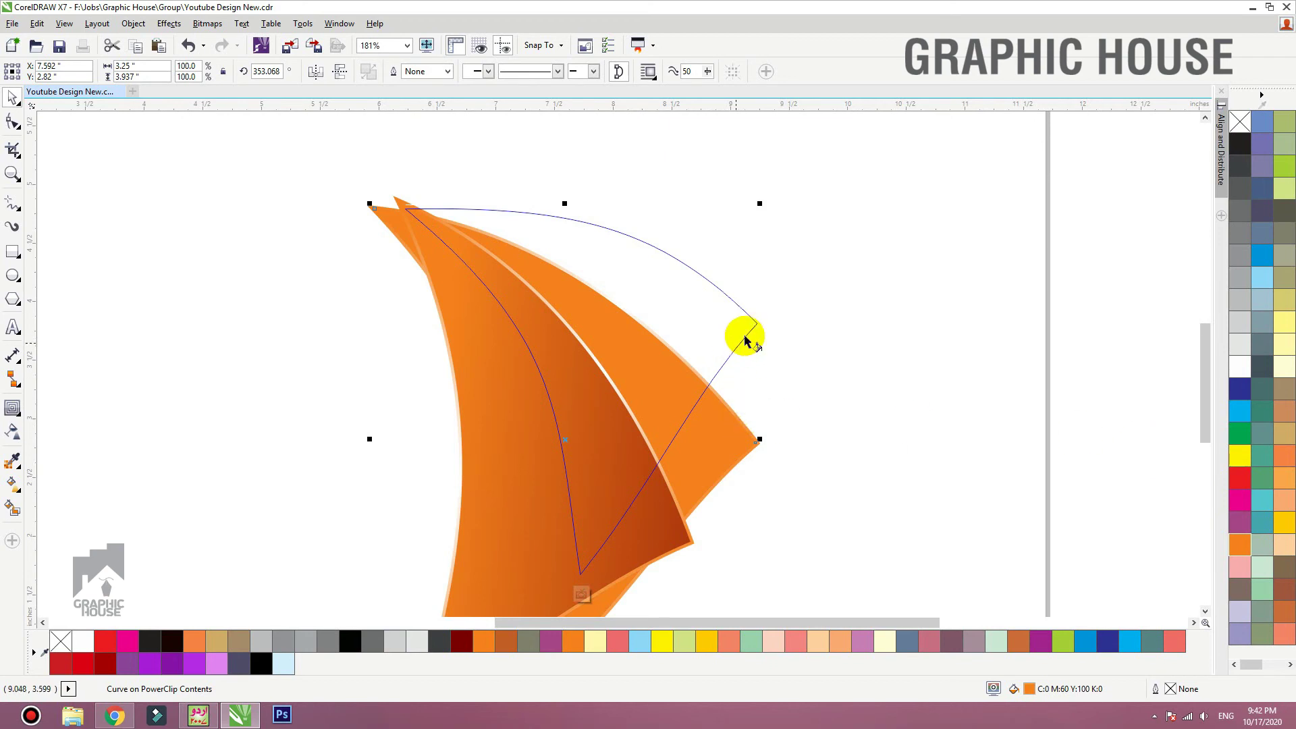
{"action": "key", "text": "g"}
{"action": "left_click", "coordinate": [1286, 524]}
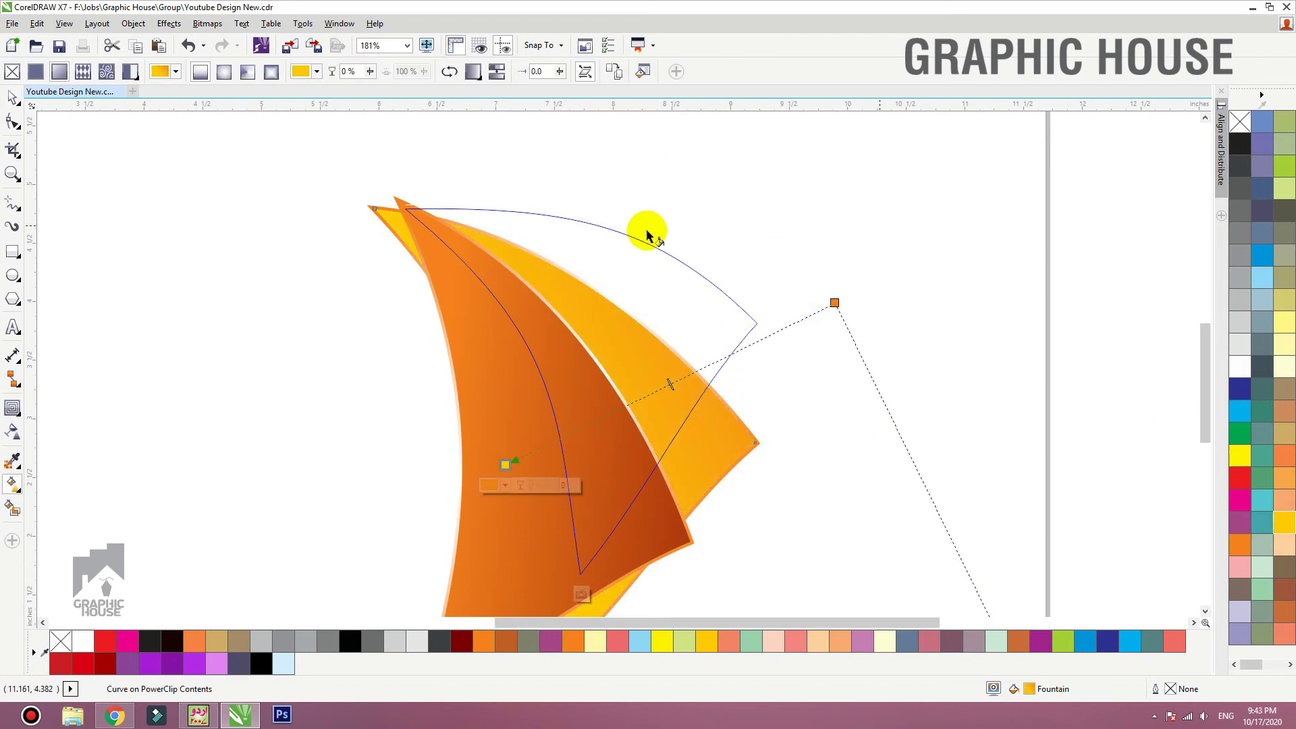
{"action": "key", "text": "space"}
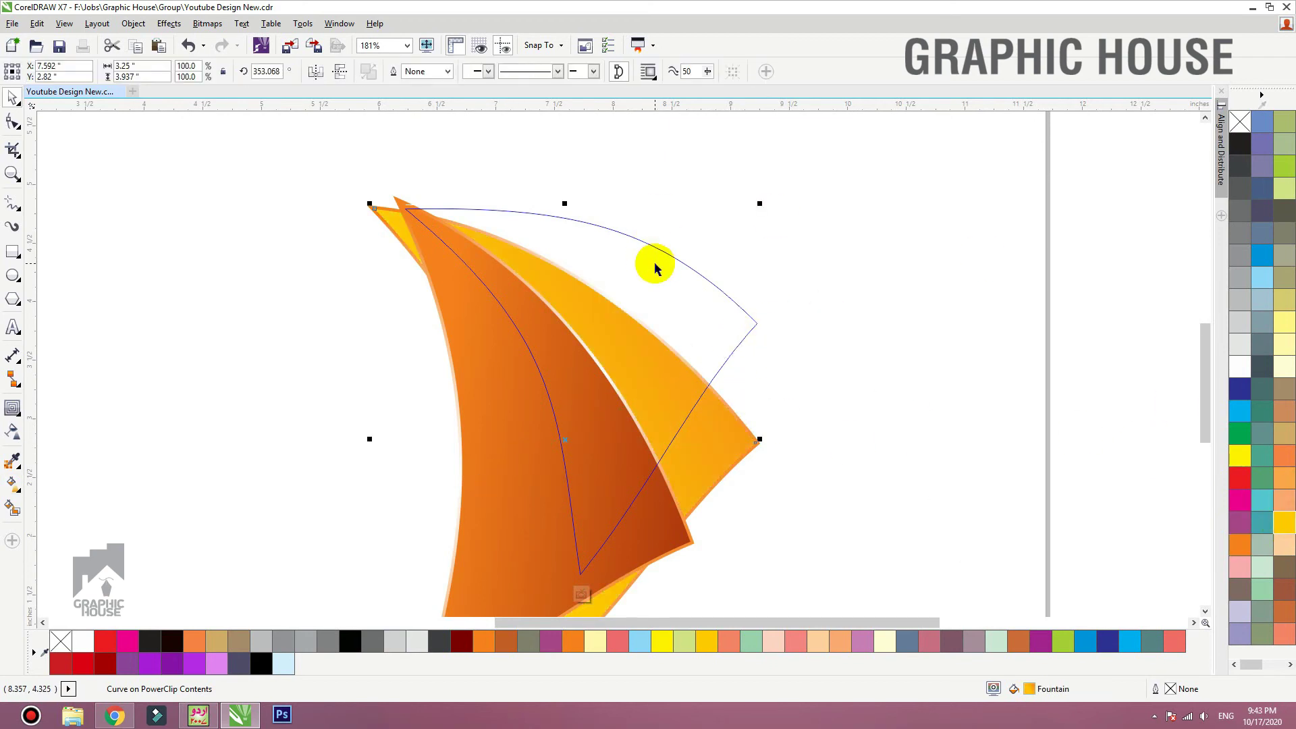
{"action": "left_click", "coordinate": [788, 356]}
Duplicate the yellow shape with its contour about 0.24" right and 0.12" up, and place the copy behind
{"action": "left_click", "coordinate": [703, 376]}
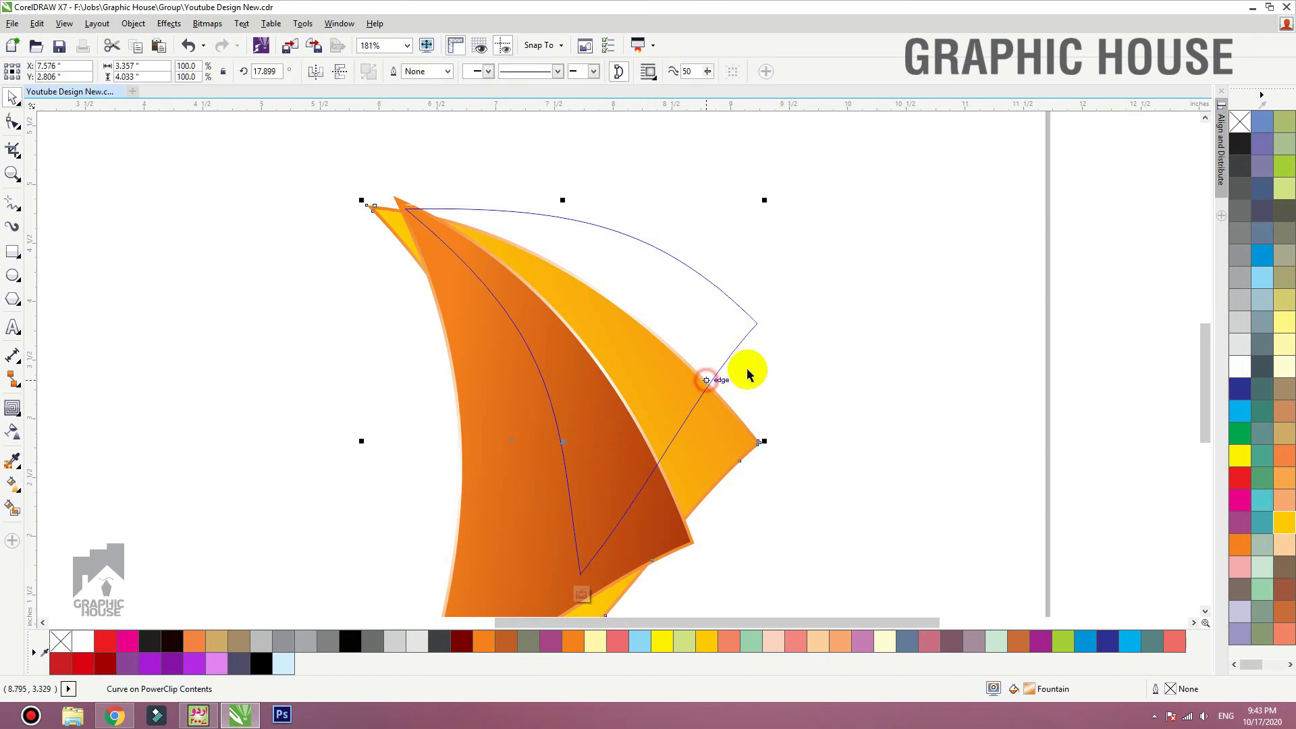
{"action": "left_click", "coordinate": [844, 395]}
{"action": "left_click", "coordinate": [715, 476]}
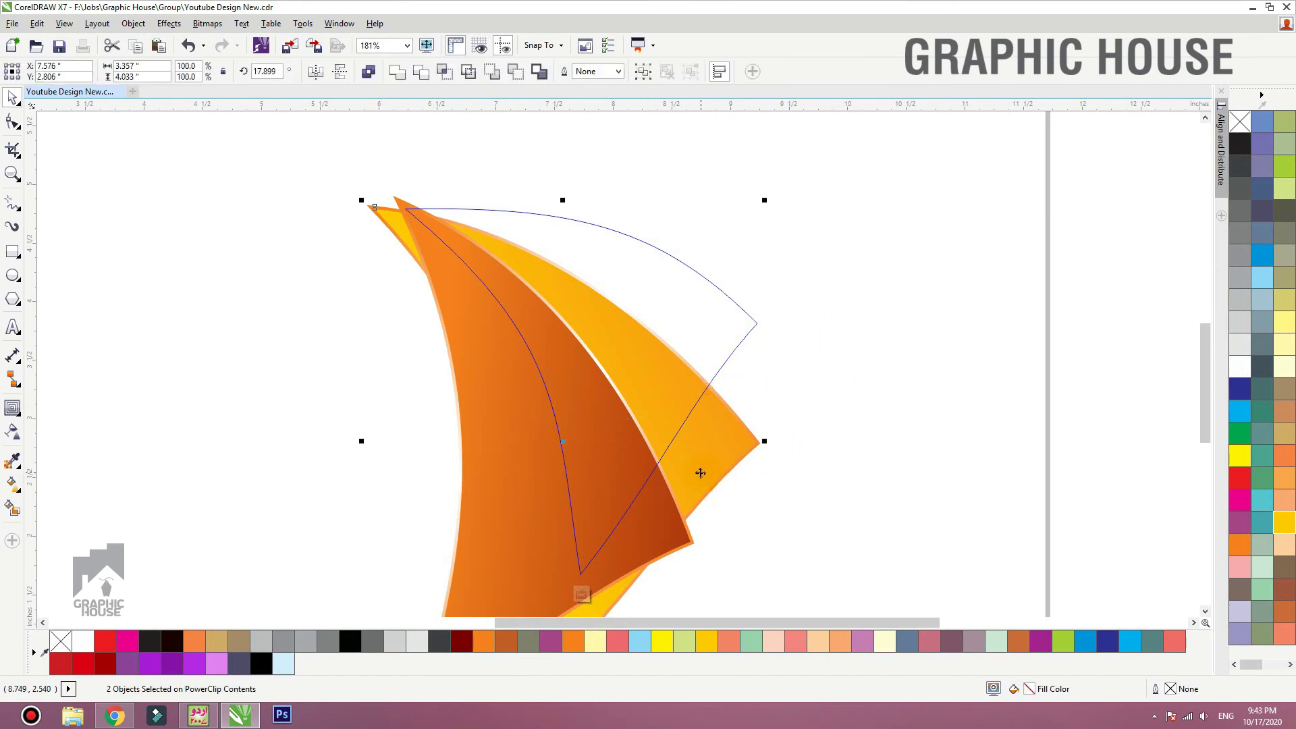
{"action": "left_click_drag", "start_coordinate": [700, 473], "coordinate": [729, 459]}
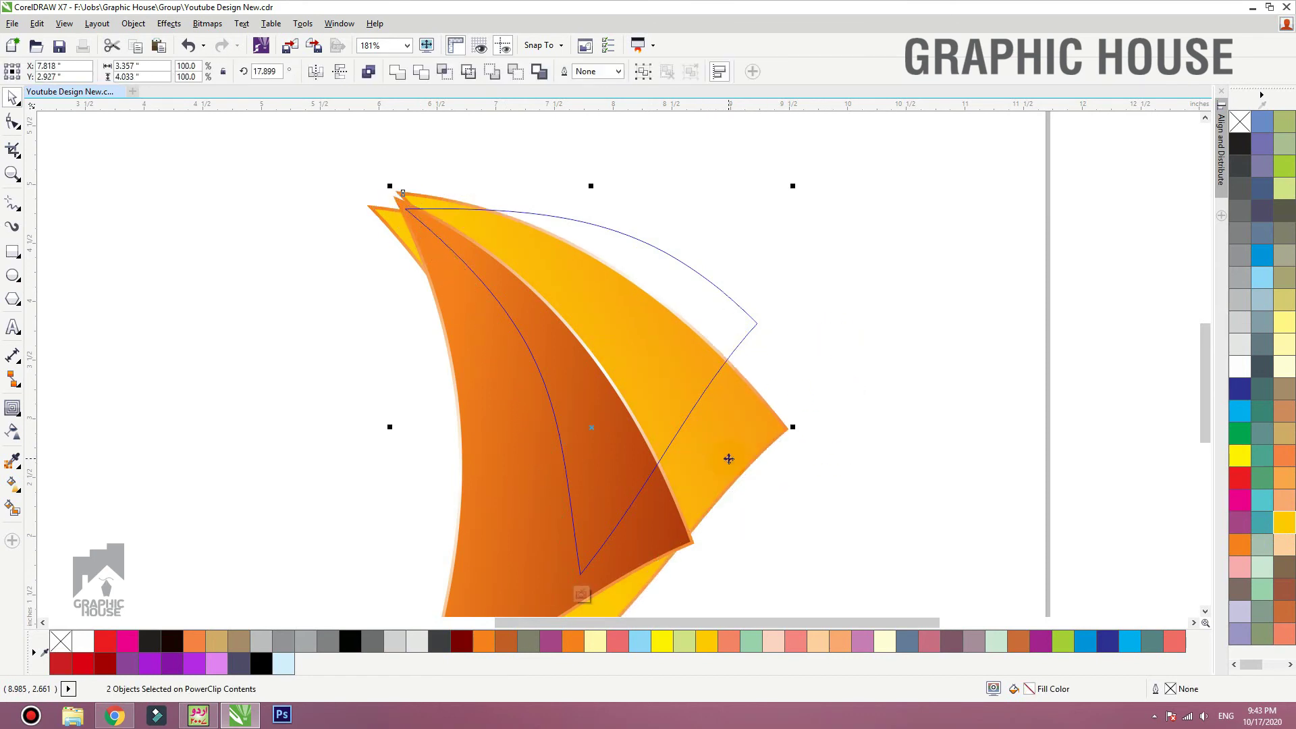
{"action": "left_click", "coordinate": [787, 434]}
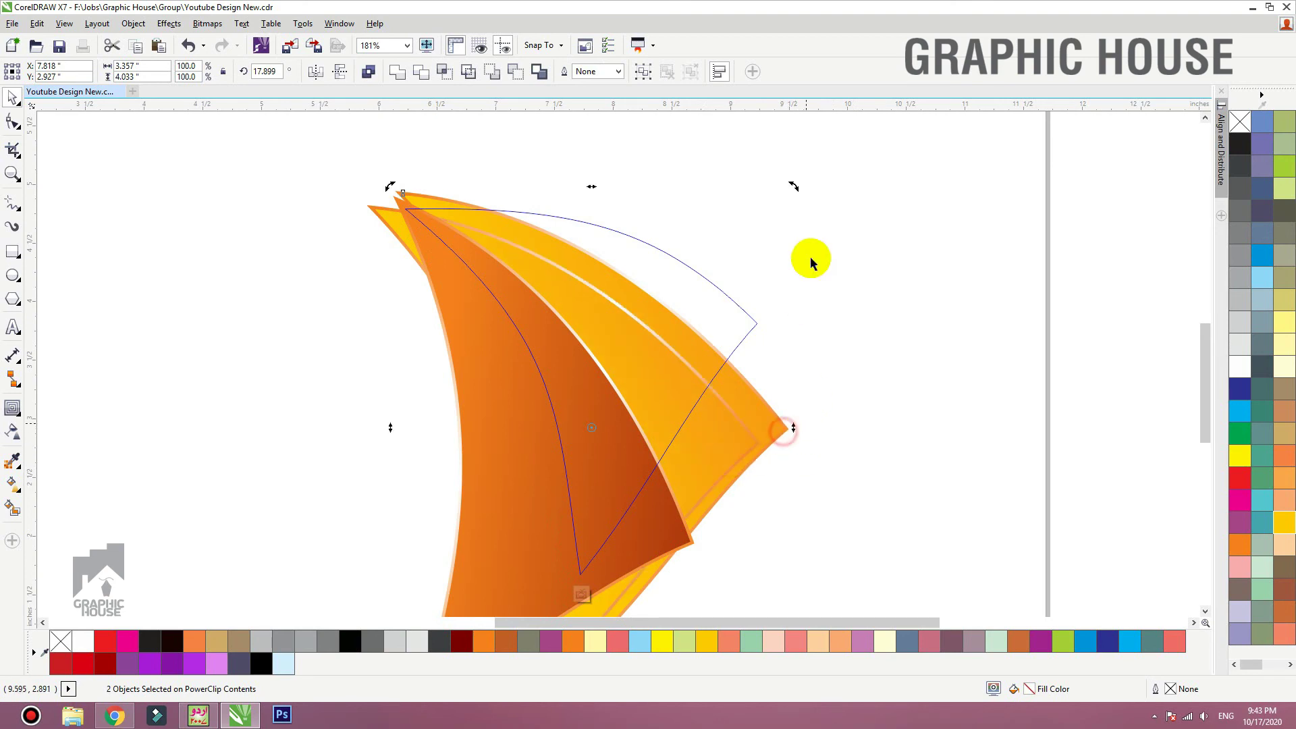
Rotate the new yellow copy about 9 degrees counterclockwise and reposition it as the next blade of the fan
{"action": "left_click_drag", "start_coordinate": [793, 189], "coordinate": [795, 153]}
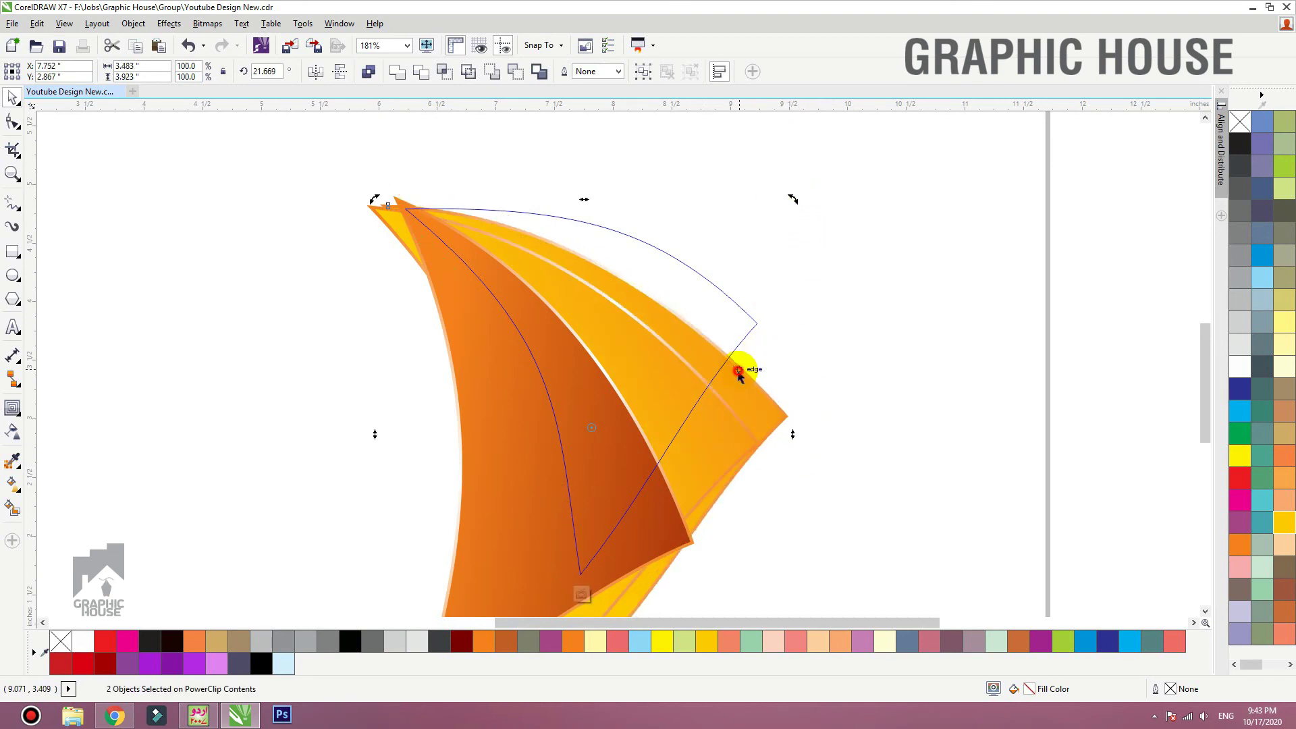
{"action": "left_click_drag", "start_coordinate": [738, 373], "coordinate": [752, 362]}
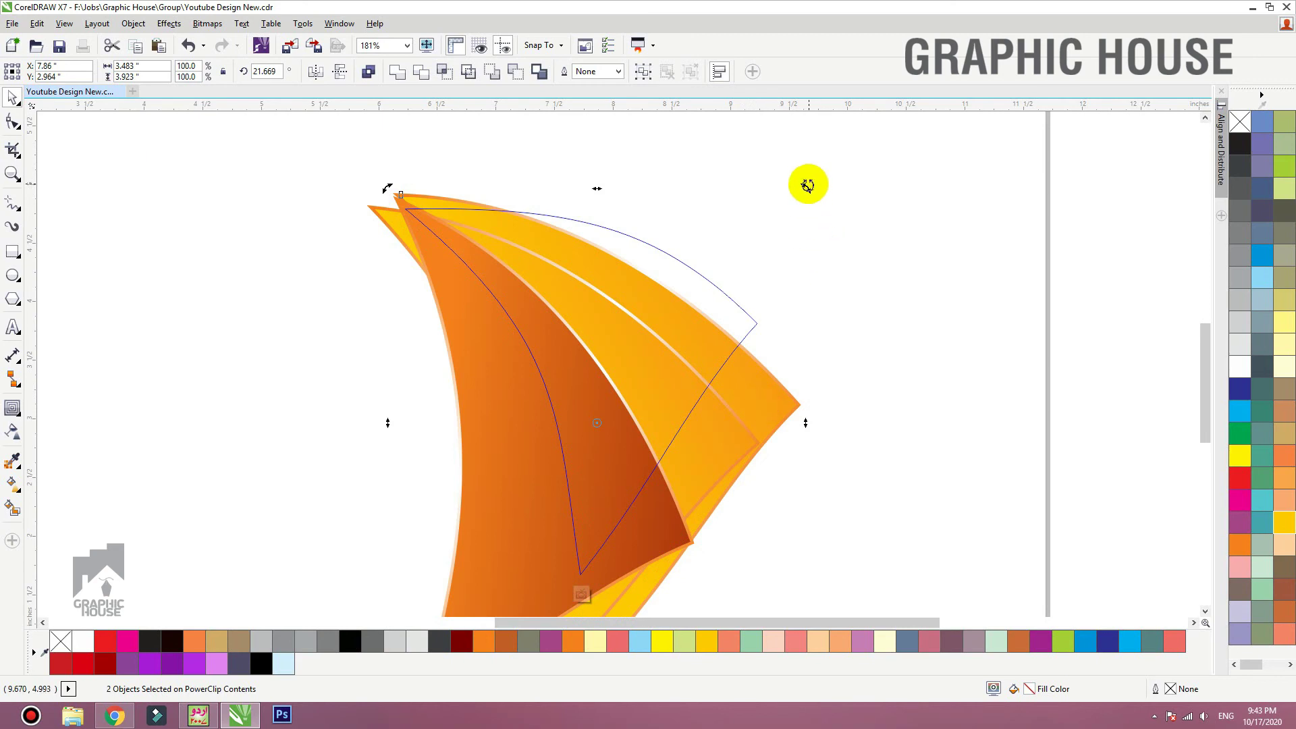
{"action": "left_click_drag", "start_coordinate": [808, 185], "coordinate": [794, 150]}
{"action": "left_click_drag", "start_coordinate": [773, 385], "coordinate": [775, 395]}
{"action": "left_click", "coordinate": [852, 343]}
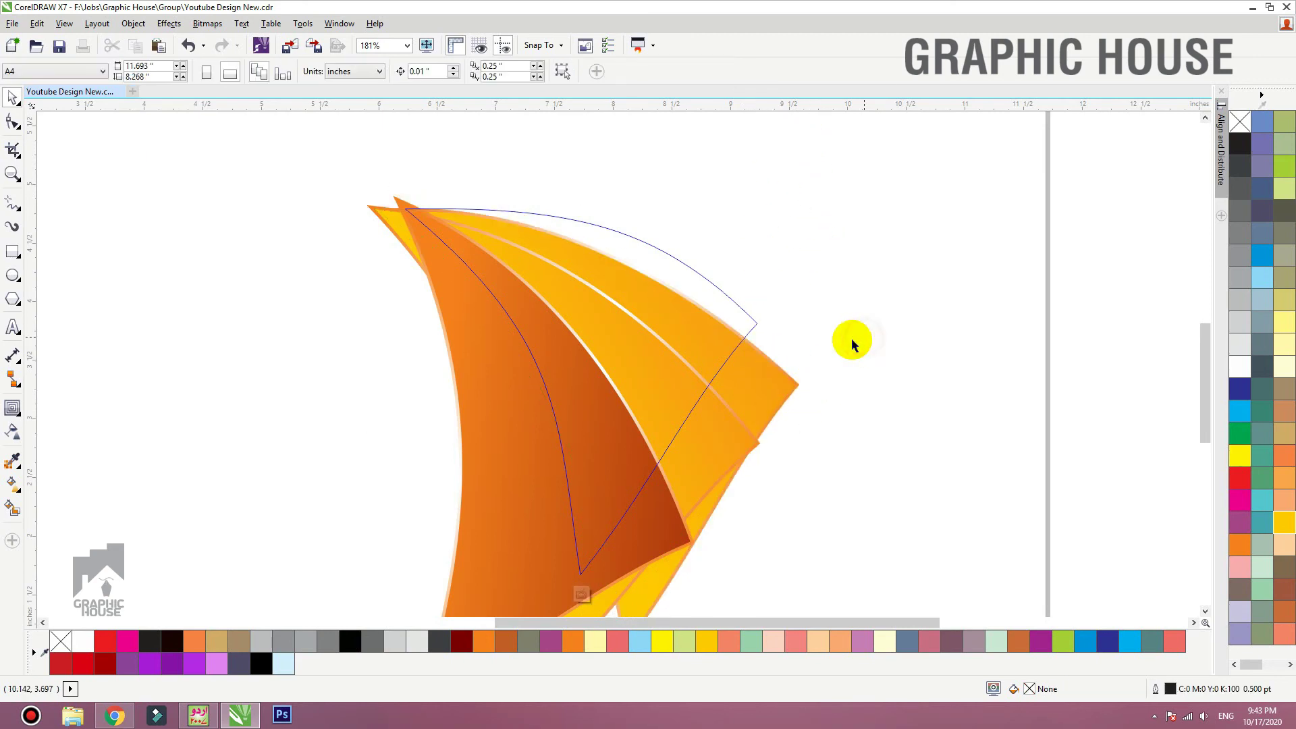
Fill the outermost blade of the fan with dark green, CMYK 100, 0, 100, 60
{"action": "left_click", "coordinate": [796, 371]}
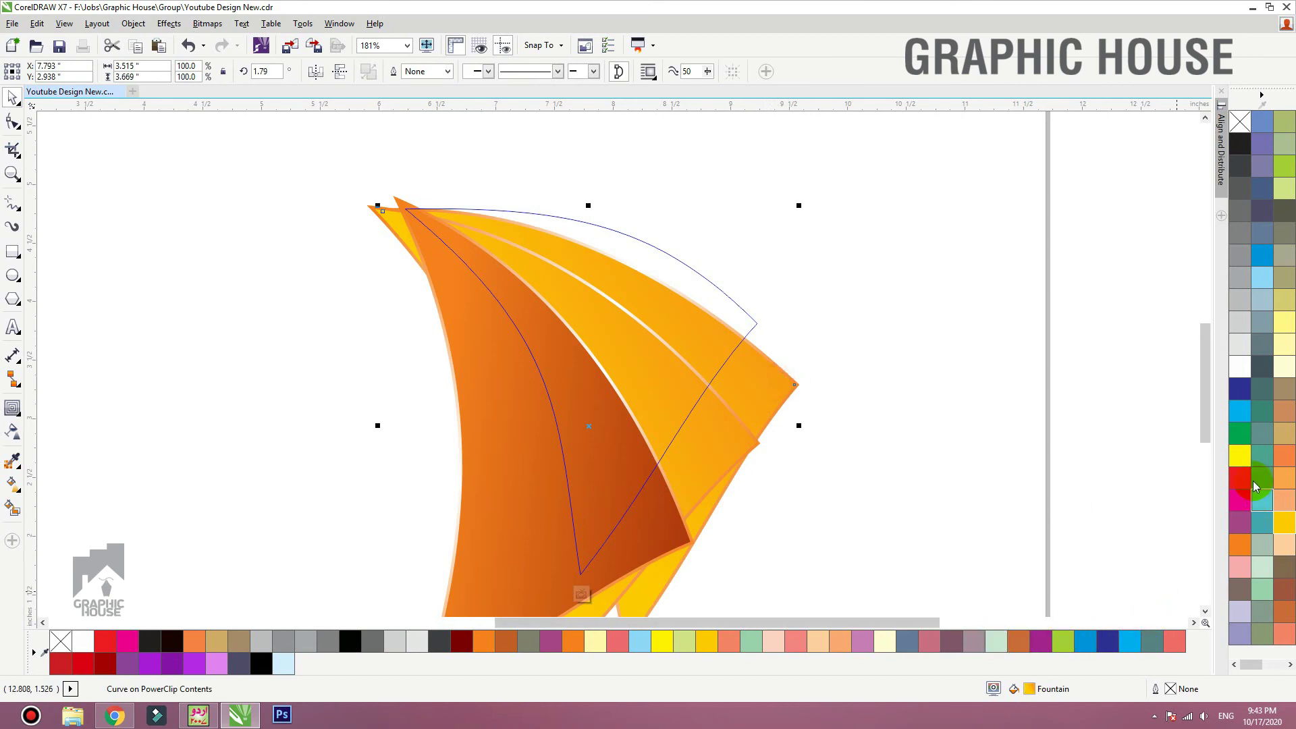
{"action": "left_click", "coordinate": [1240, 434]}
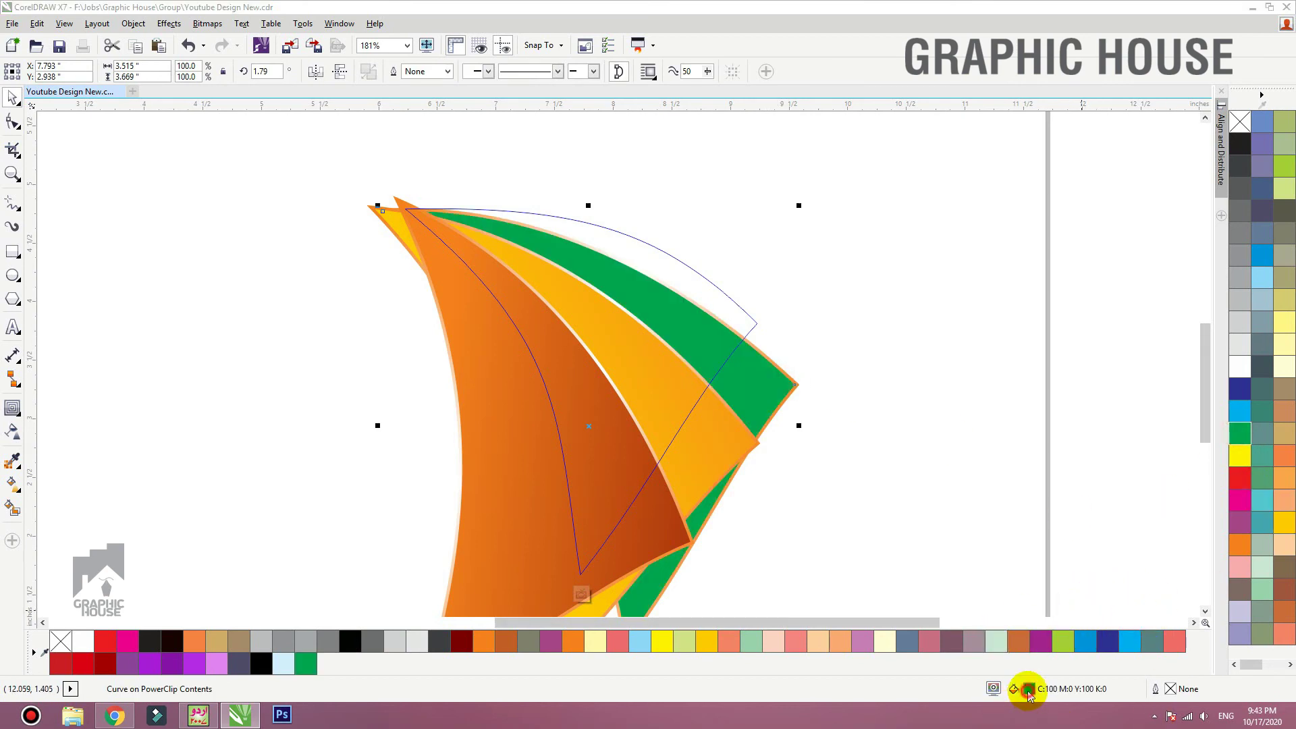
{"action": "double_click", "coordinate": [1028, 689]}
{"action": "double_click", "coordinate": [1057, 156]}
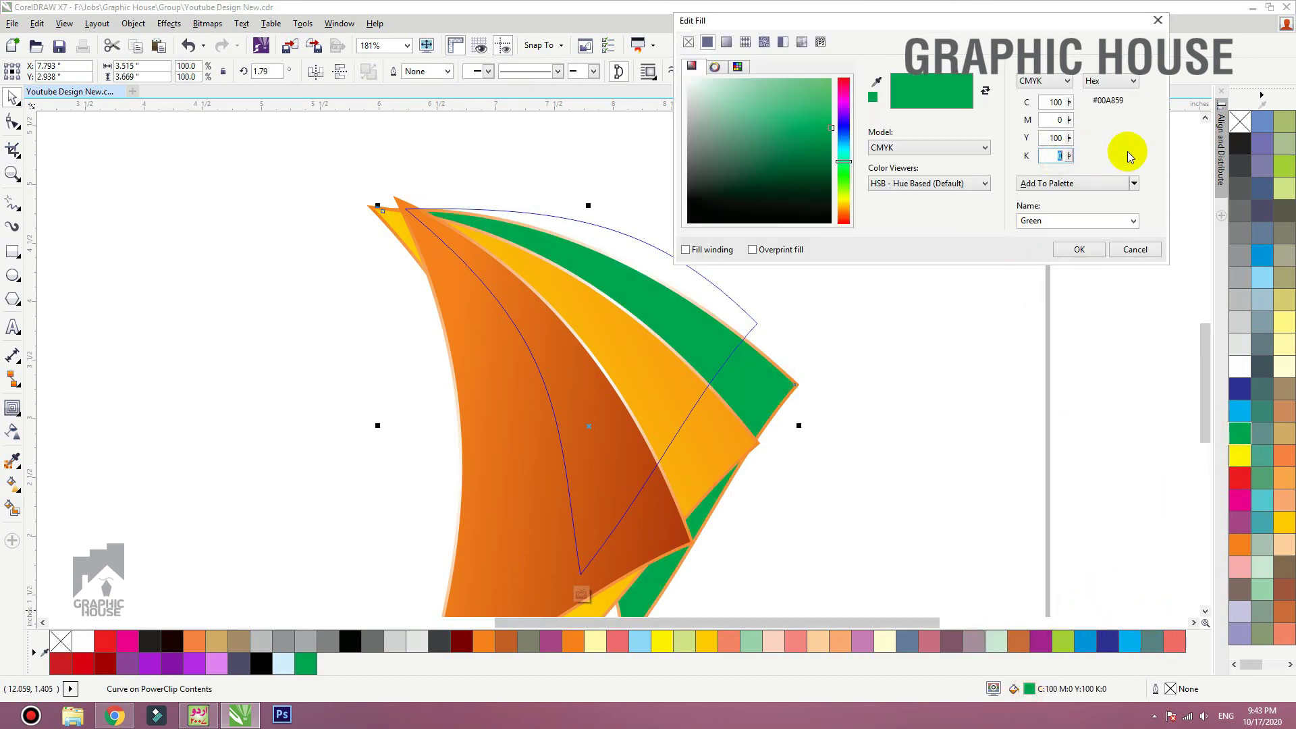
{"action": "key", "text": "shift+Tab"}
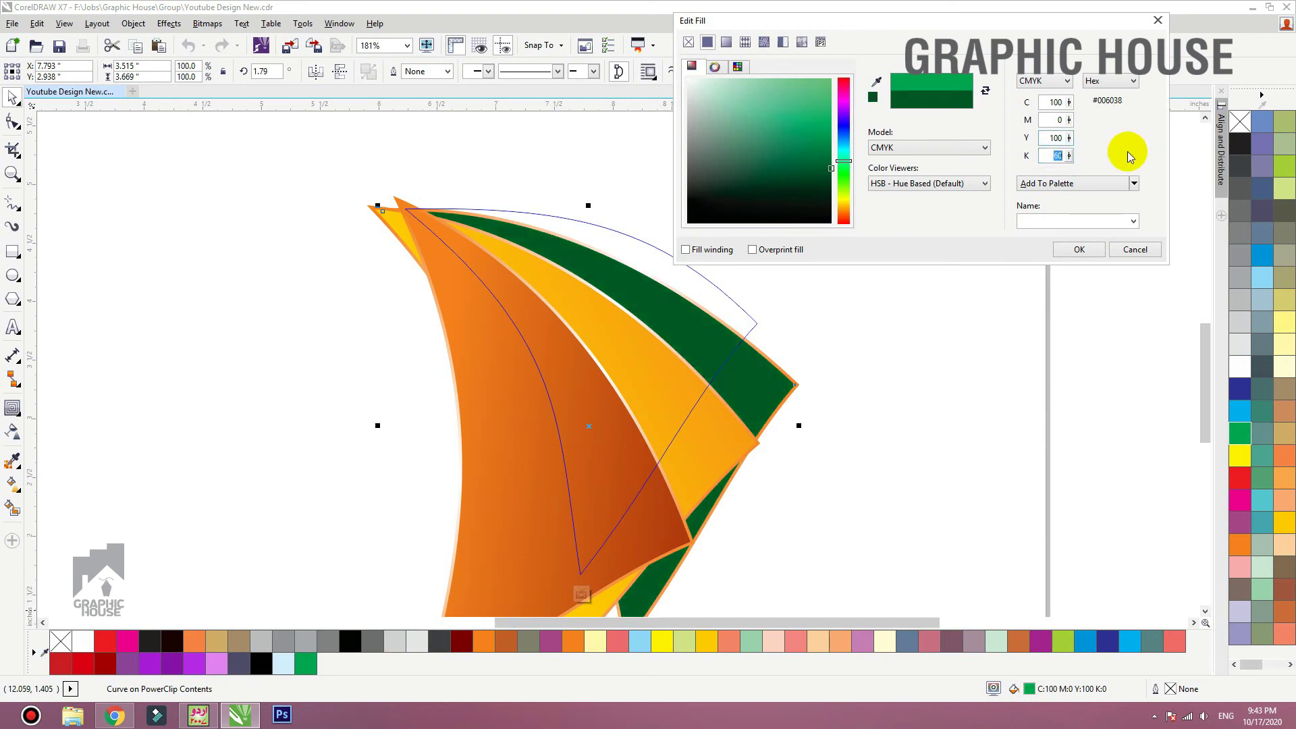
{"action": "left_click", "coordinate": [1080, 249]}
Give the dark green blade a linear gradient from dark green at its right tip to green over the neighbouring yellow blade
{"action": "key", "text": "g"}
{"action": "left_click_drag", "start_coordinate": [771, 300], "coordinate": [508, 380]}
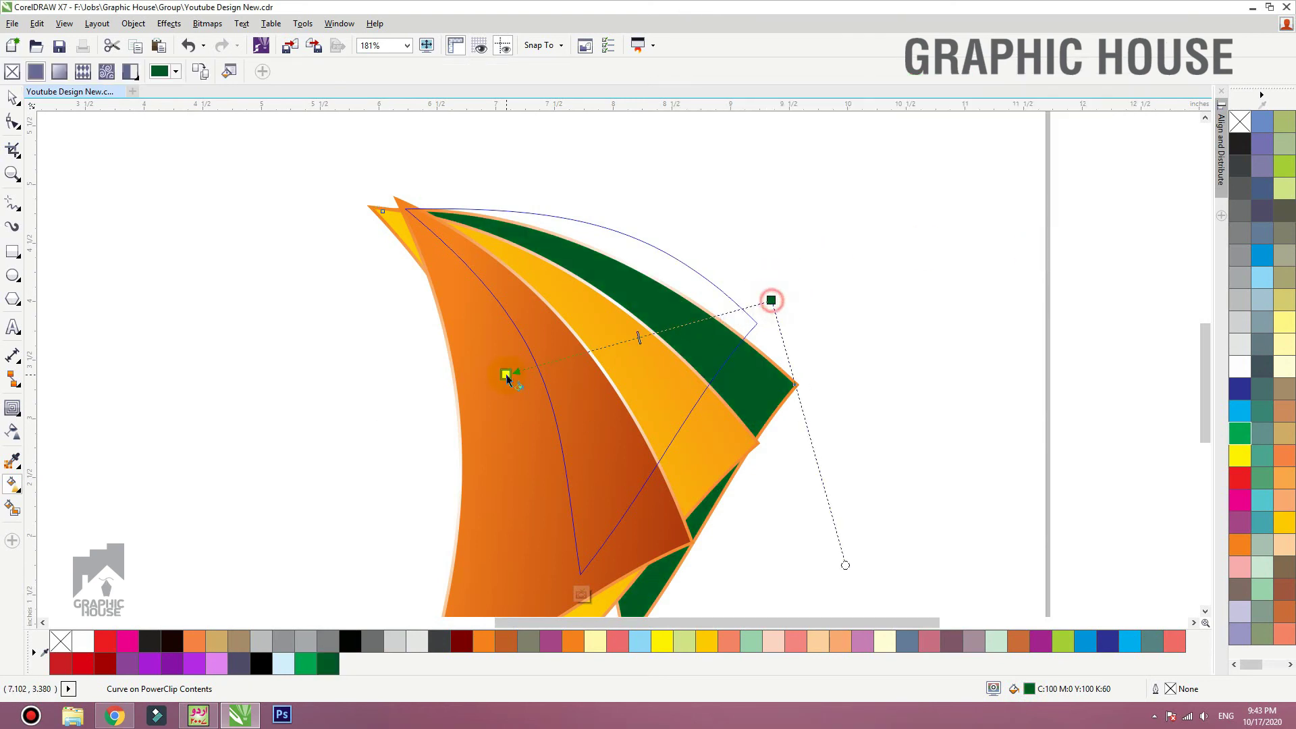
{"action": "left_click", "coordinate": [1240, 433]}
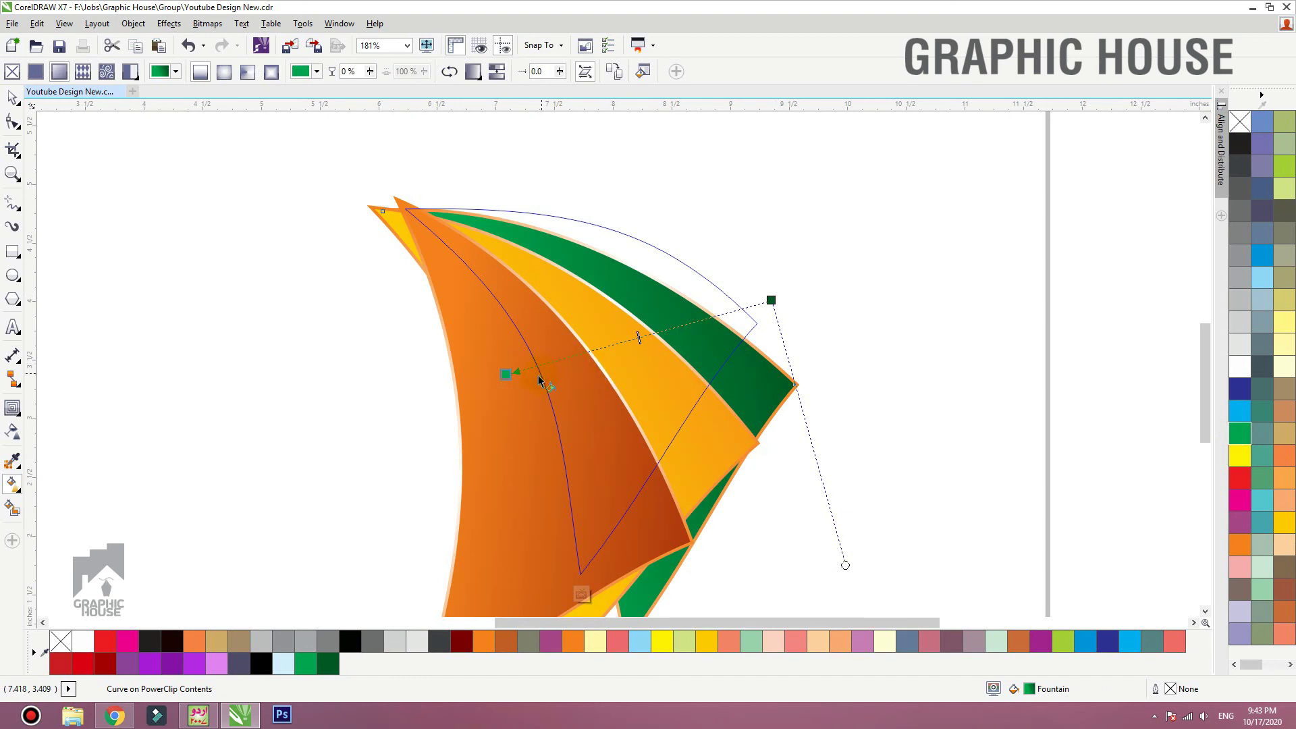
{"action": "left_click_drag", "start_coordinate": [508, 374], "coordinate": [646, 366]}
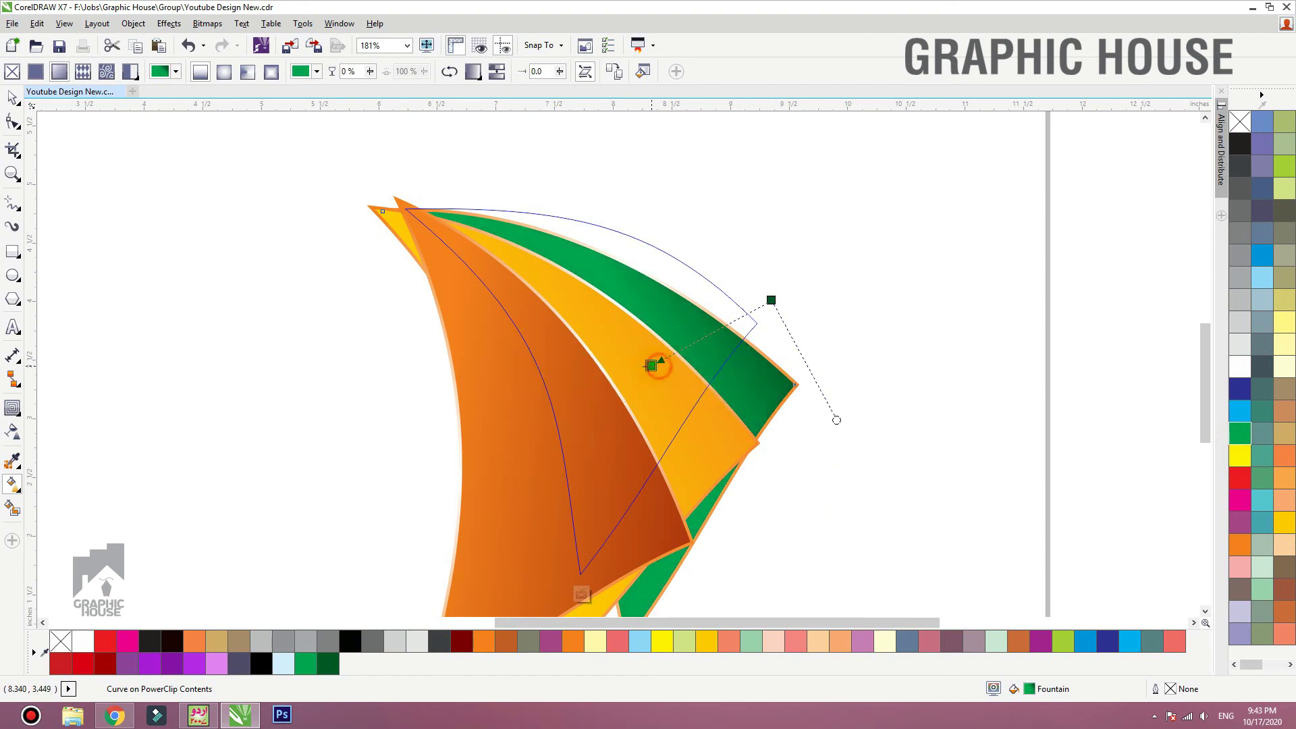
{"action": "key", "text": "space"}
{"action": "left_click", "coordinate": [890, 331]}
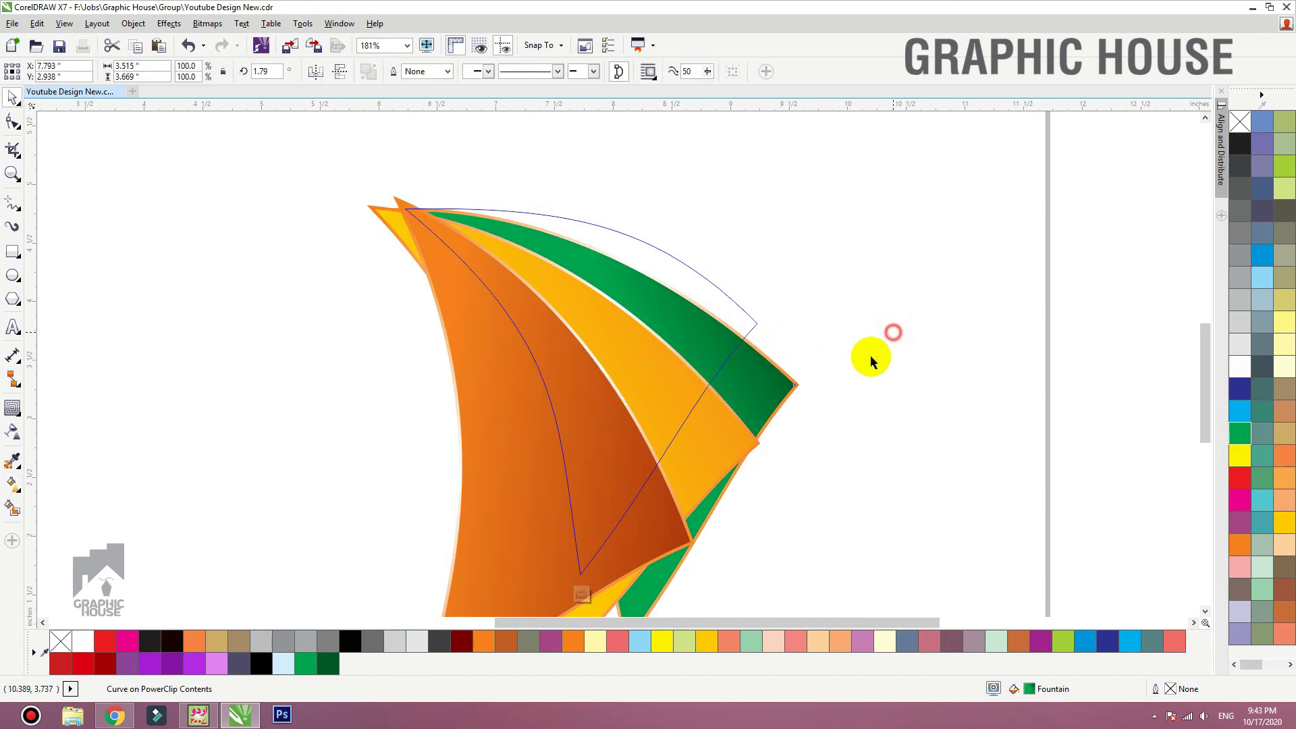
Recolor both end colors of the green blade's contour gradient from orange to green, keeping the white middle
{"action": "left_click", "coordinate": [801, 390]}
{"action": "key", "text": "g"}
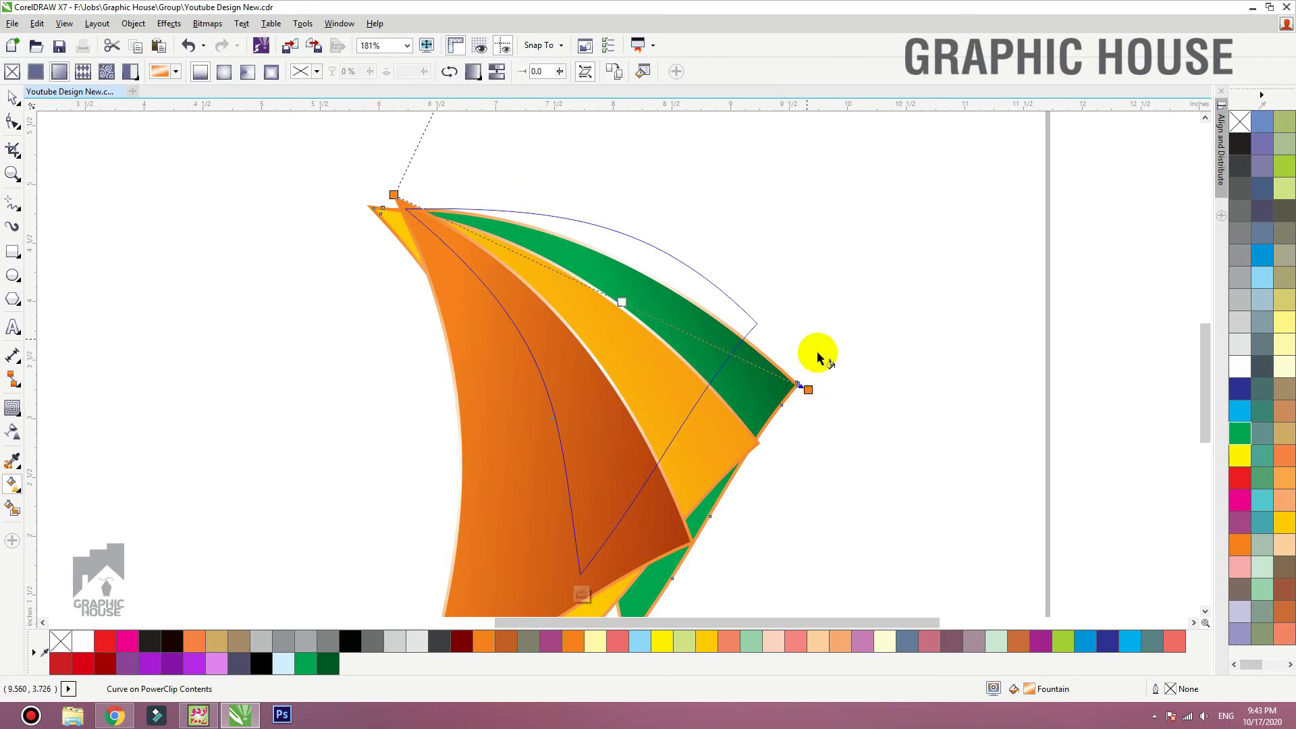
{"action": "left_click", "coordinate": [808, 390]}
{"action": "left_click", "coordinate": [1240, 432]}
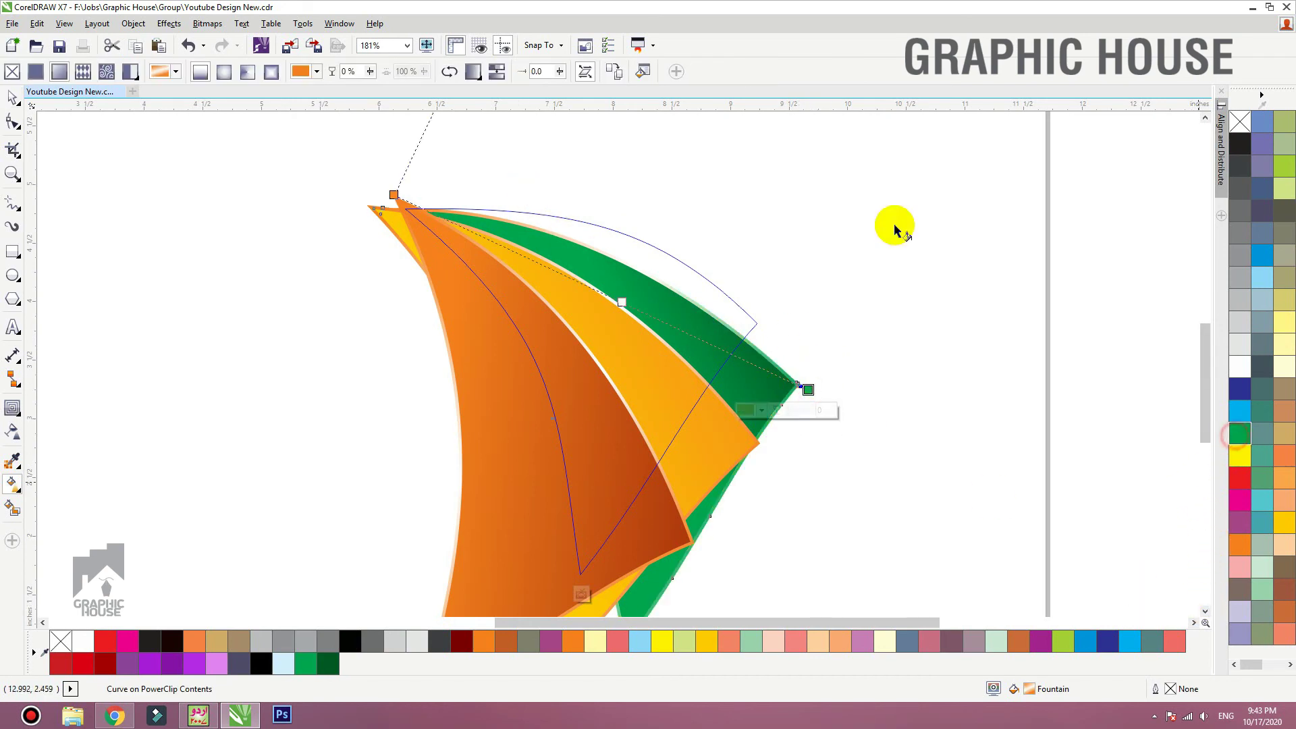
{"action": "left_click", "coordinate": [393, 194]}
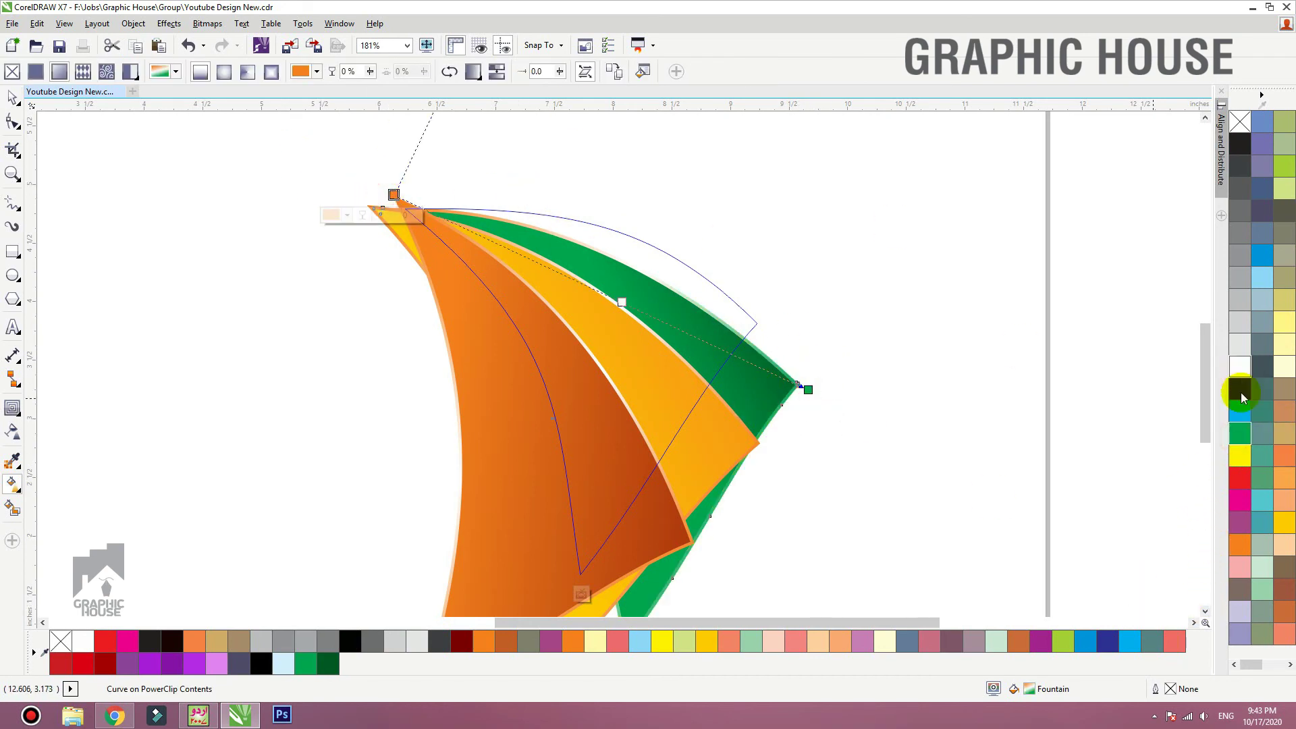
{"action": "left_click", "coordinate": [1239, 433]}
{"action": "left_click", "coordinate": [12, 97]}
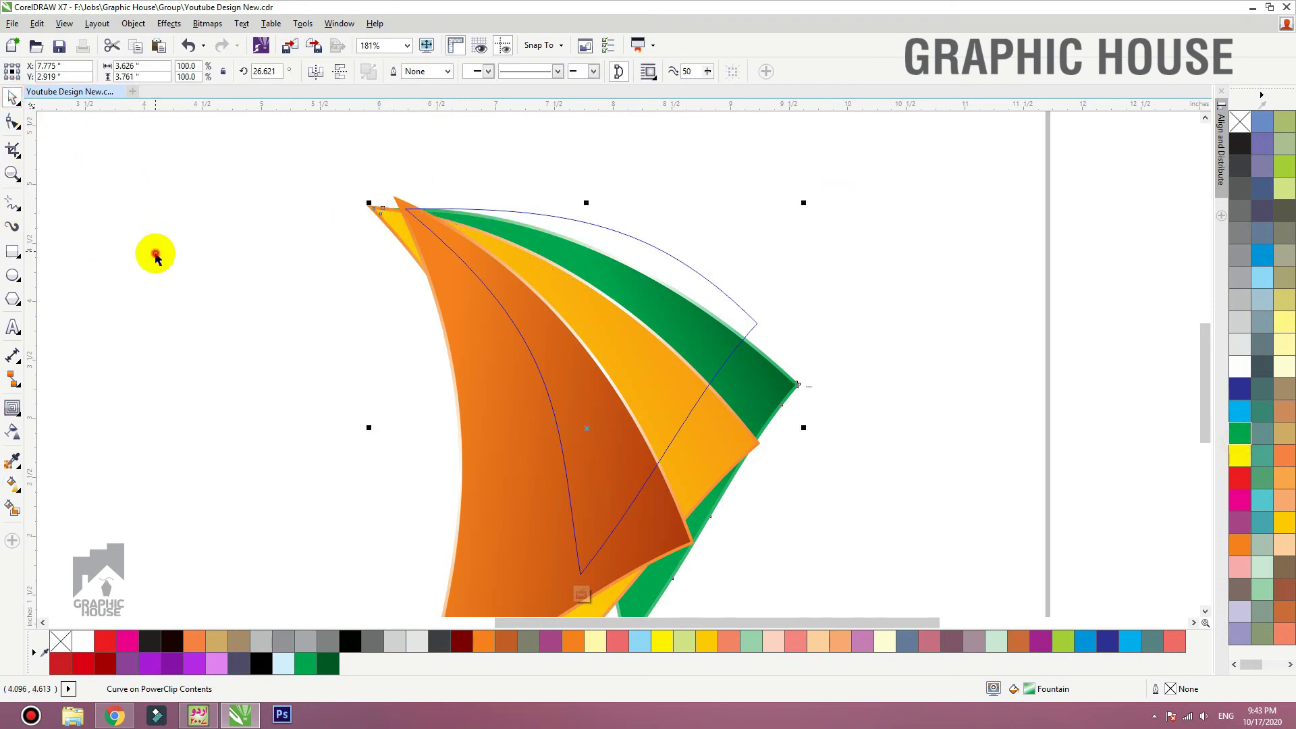
{"action": "left_click", "coordinate": [153, 255]}
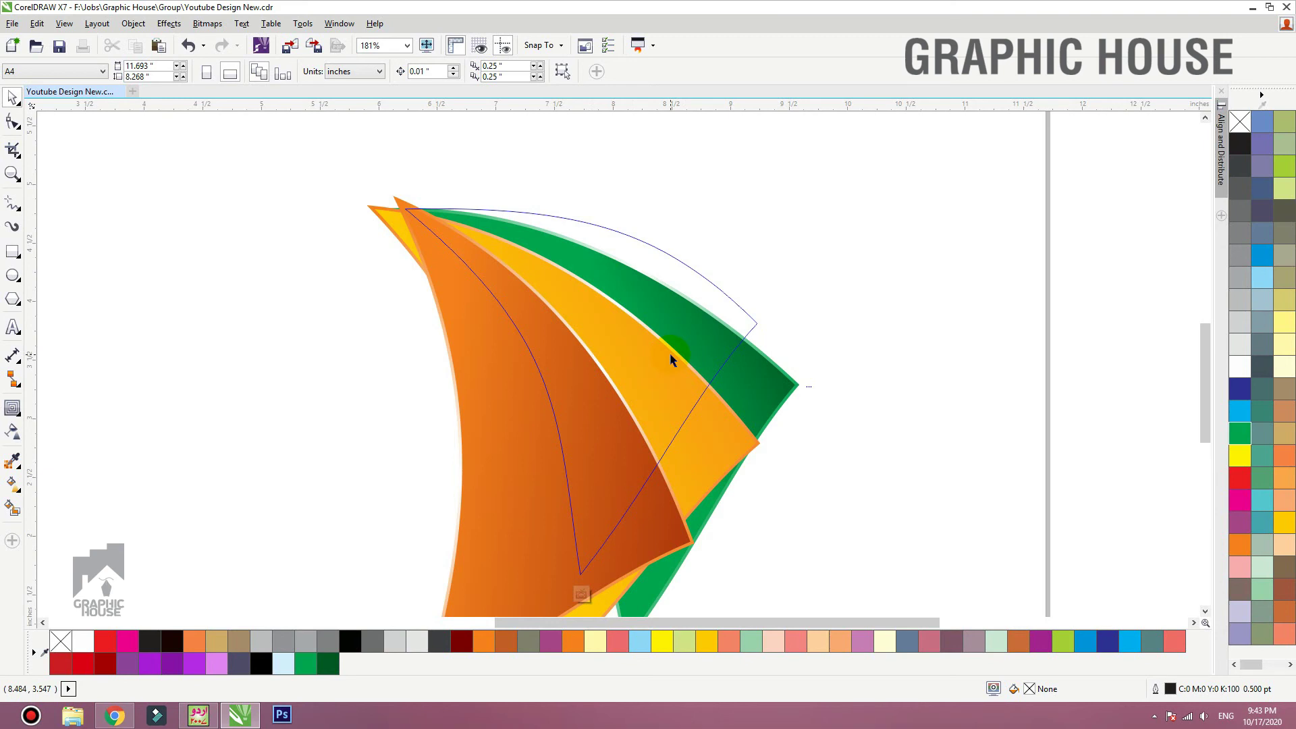
Duplicate the green blade with its contour about 0.08" right and 0.26" up inside the PowerClip, and rotate the copy about 3 degrees counterclockwise
{"action": "left_click", "coordinate": [797, 386]}
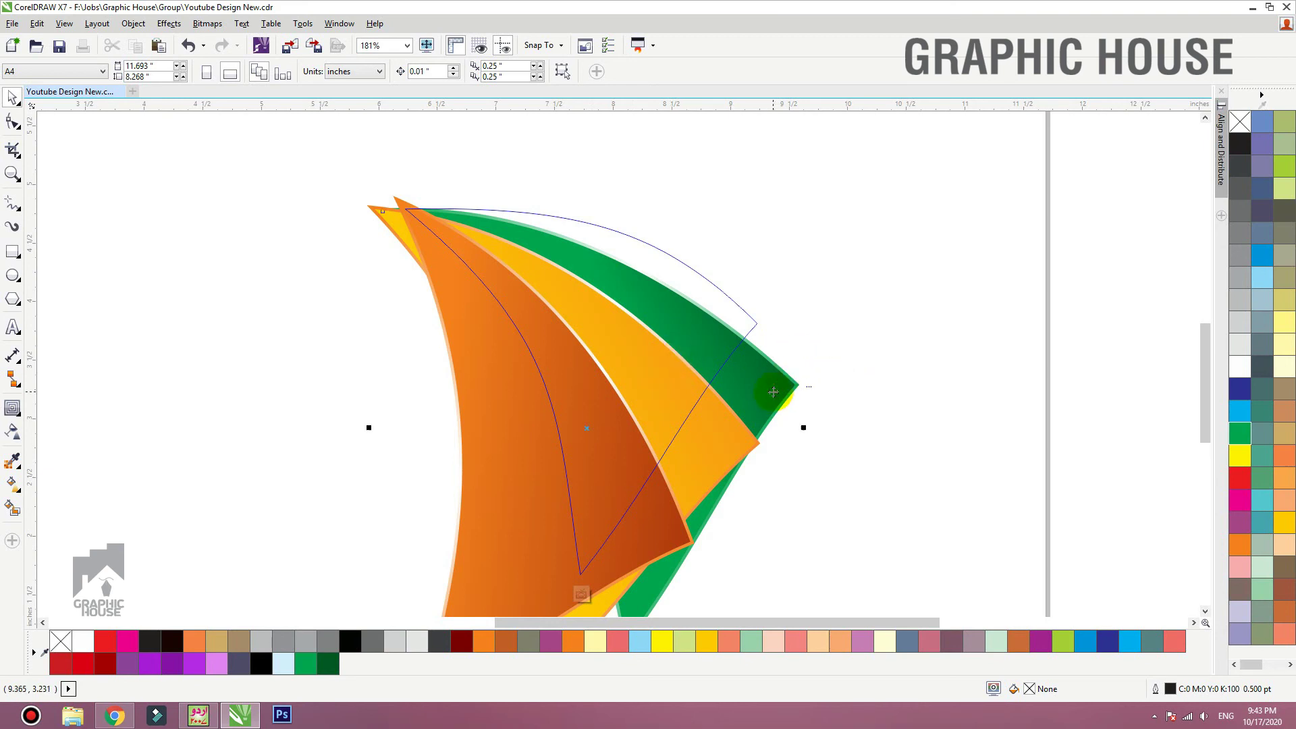
{"action": "left_click", "coordinate": [894, 287]}
{"action": "left_click", "coordinate": [673, 302]}
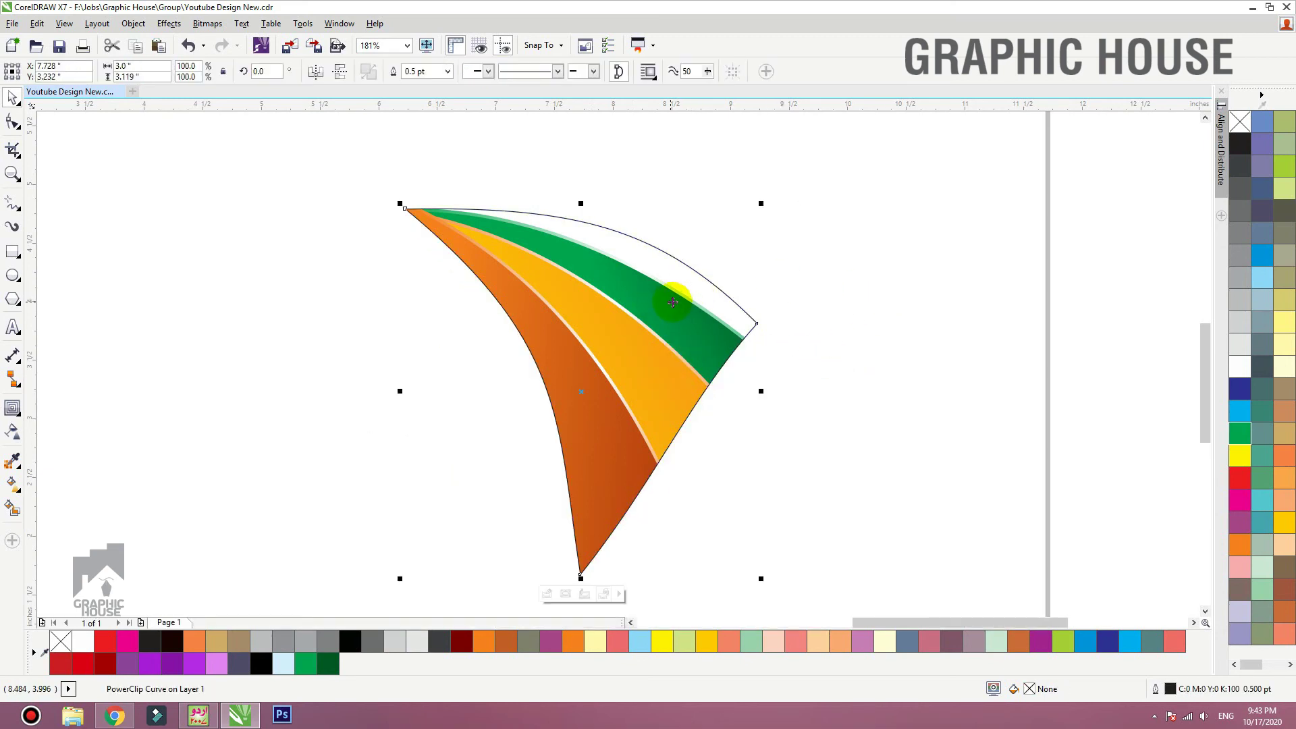
{"action": "left_click", "coordinate": [678, 320]}
{"action": "left_click_drag", "start_coordinate": [781, 389], "coordinate": [818, 351]}
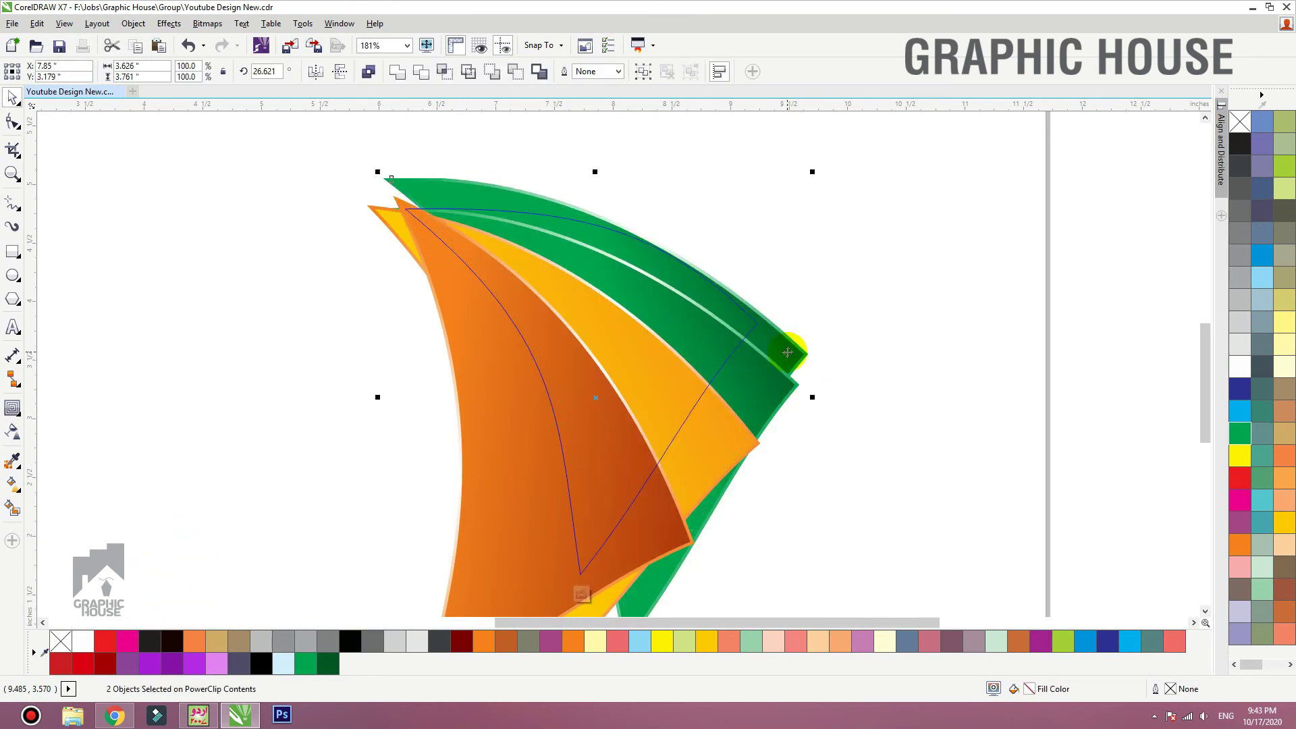
{"action": "left_click_drag", "start_coordinate": [813, 171], "coordinate": [812, 144]}
{"action": "left_click", "coordinate": [818, 257]}
Fill the new blade copy with a linear gradient from blue (CMYK 100, 20, 0, 0) at its right end to light blue
{"action": "left_click", "coordinate": [782, 339]}
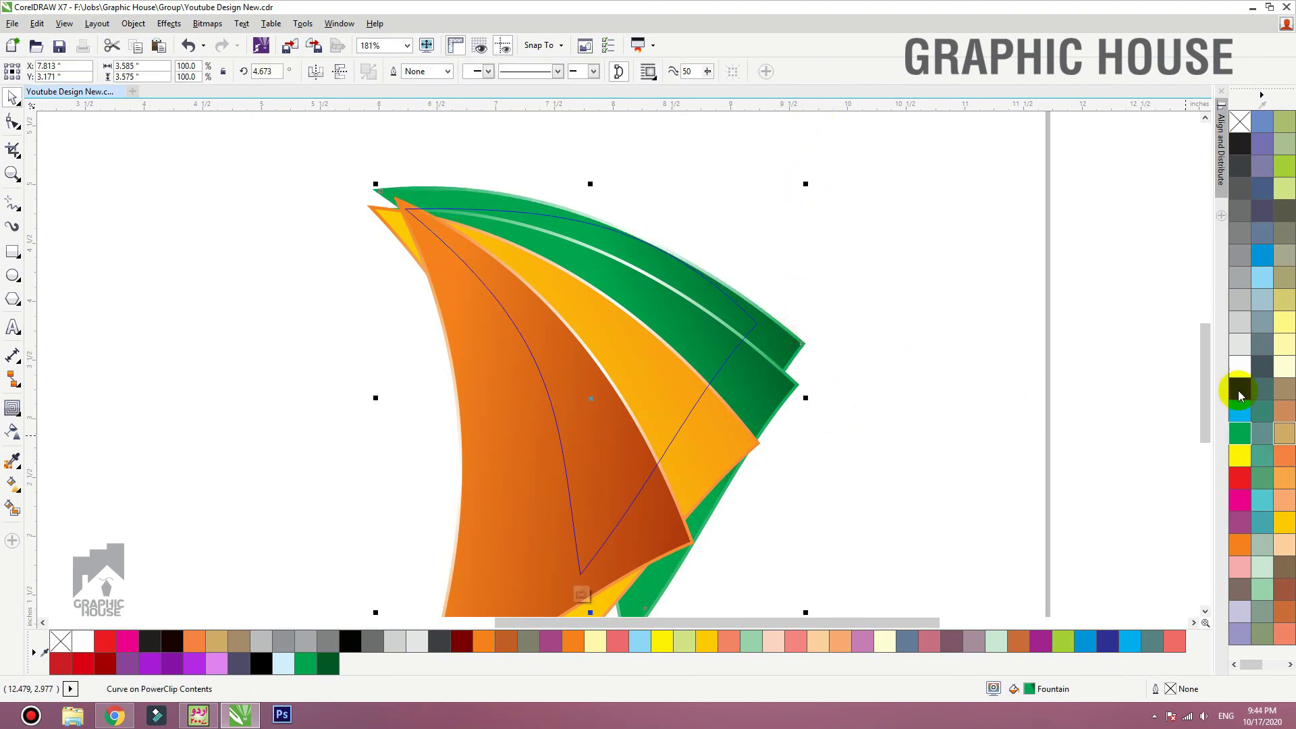
{"action": "left_click", "coordinate": [1262, 255]}
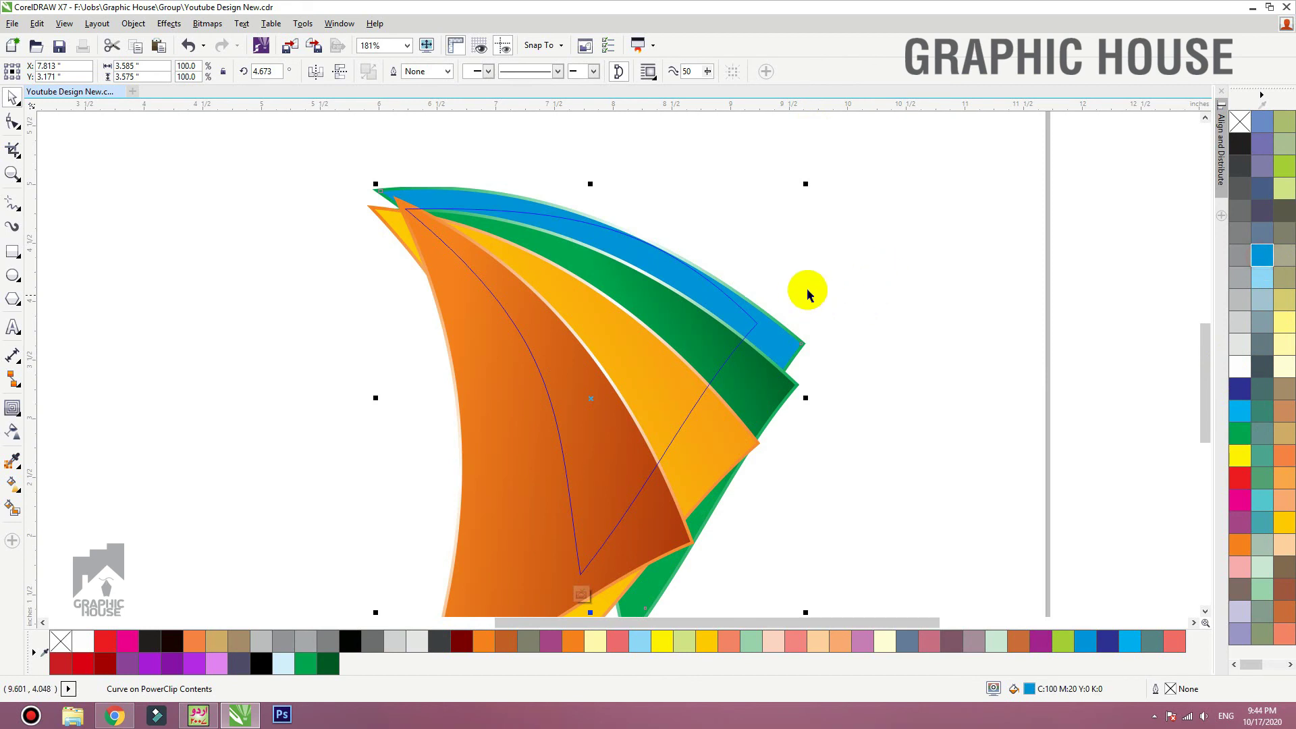
{"action": "key", "text": "g"}
{"action": "left_click_drag", "start_coordinate": [717, 309], "coordinate": [580, 352]}
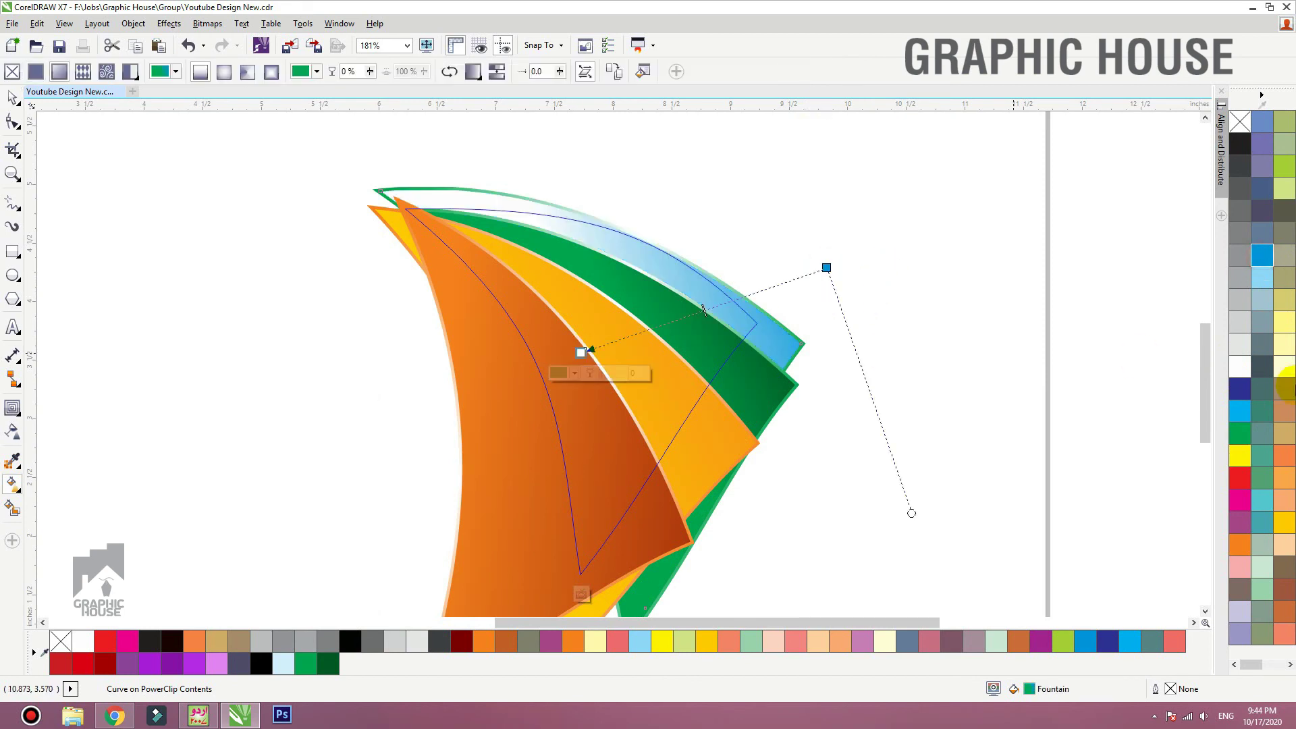
{"action": "left_click", "coordinate": [1242, 413]}
{"action": "left_click", "coordinate": [1262, 277]}
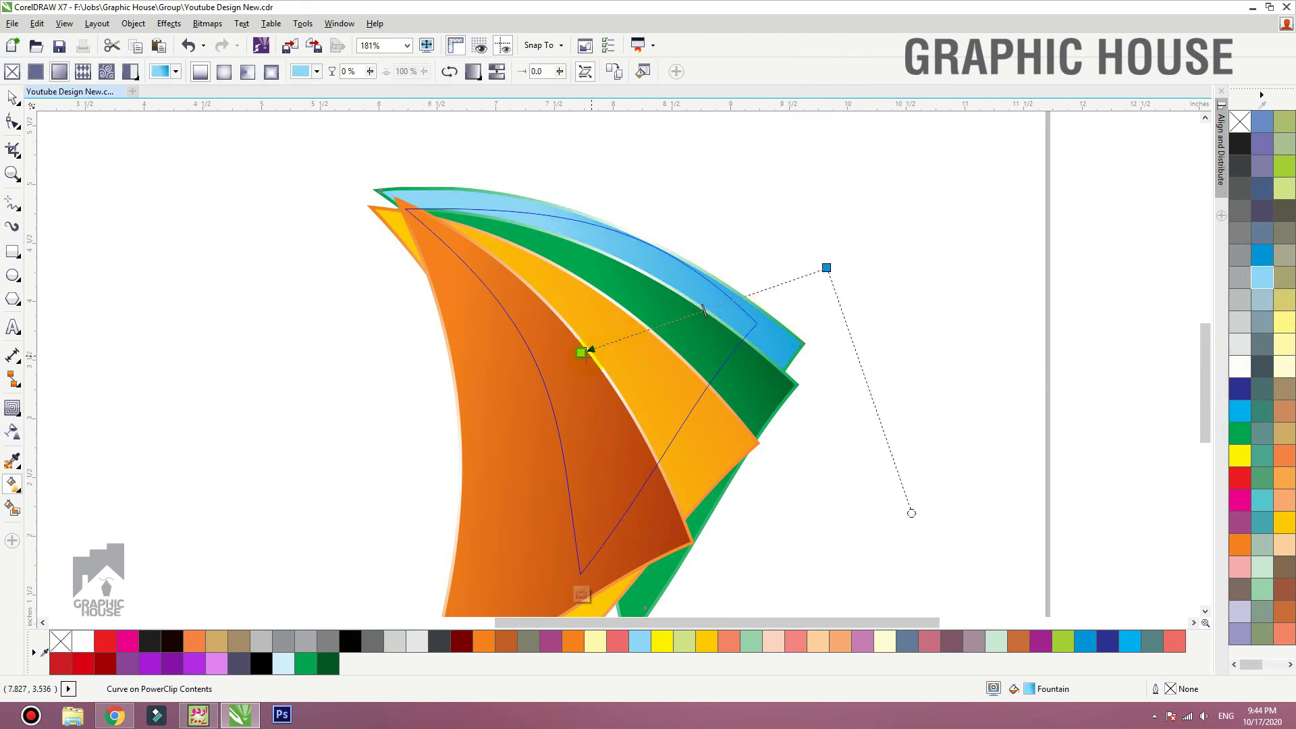
Shorten the blue gradient by bringing both ends closer to the blade's right tip, and finish editing the PowerClip contents
{"action": "left_click_drag", "start_coordinate": [581, 352], "coordinate": [639, 354]}
{"action": "left_click", "coordinate": [814, 262]}
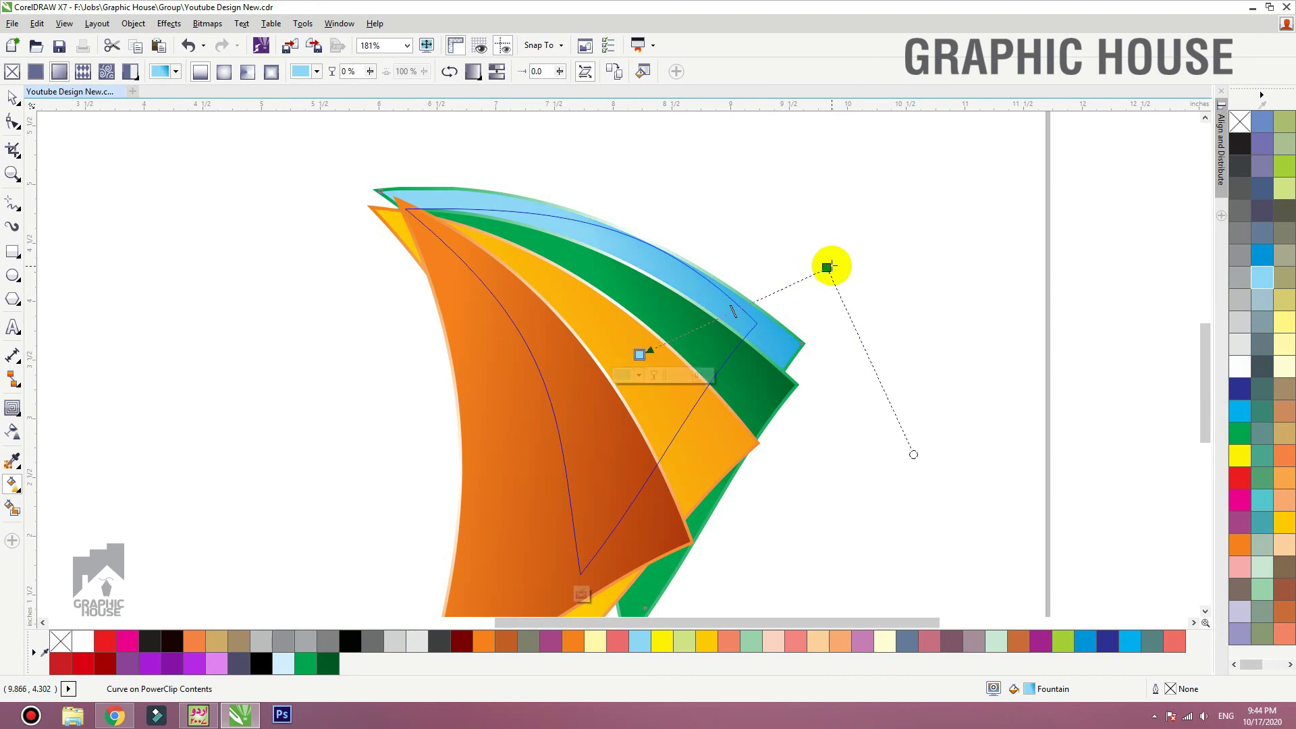
{"action": "left_click_drag", "start_coordinate": [828, 267], "coordinate": [768, 285]}
{"action": "left_click", "coordinate": [827, 220], "text": "ctrl"}
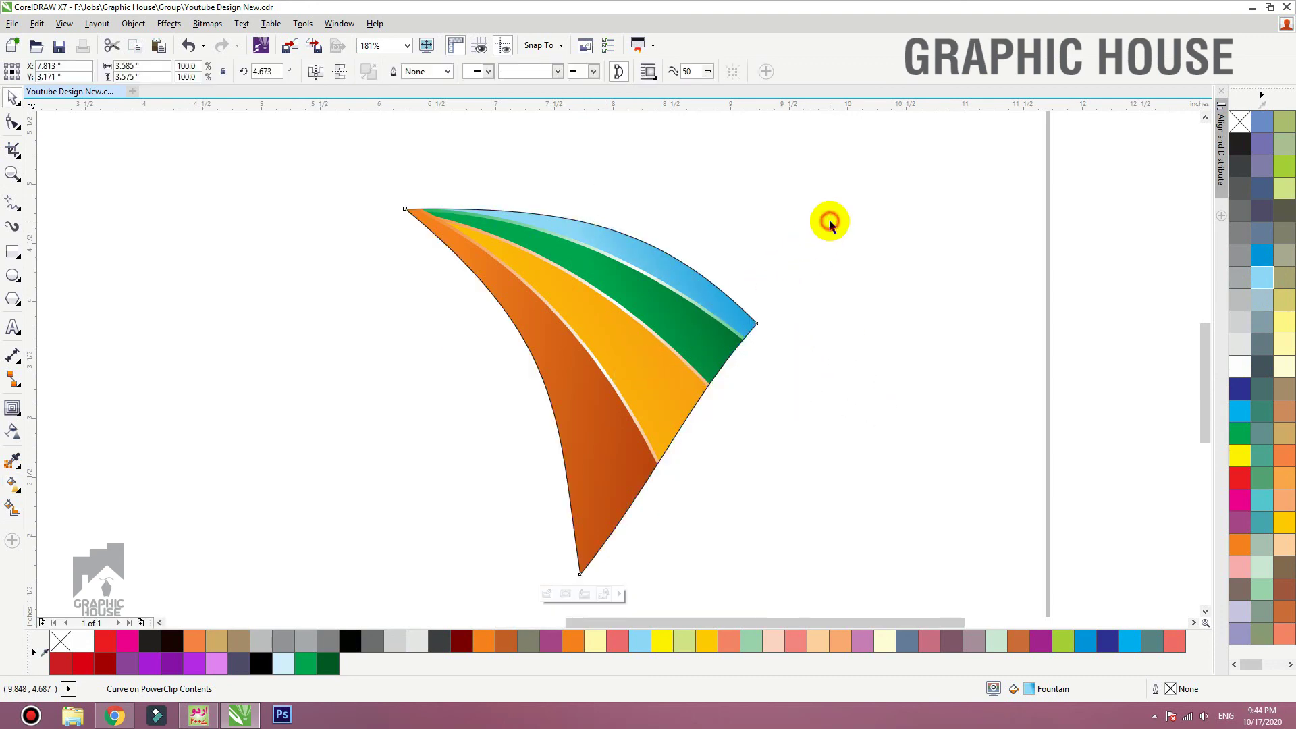
Remove the black outline from the PowerClip shape holding the colored blades
{"action": "left_click", "coordinate": [659, 332]}
{"action": "right_click", "coordinate": [1245, 126]}
{"action": "left_click", "coordinate": [930, 222]}
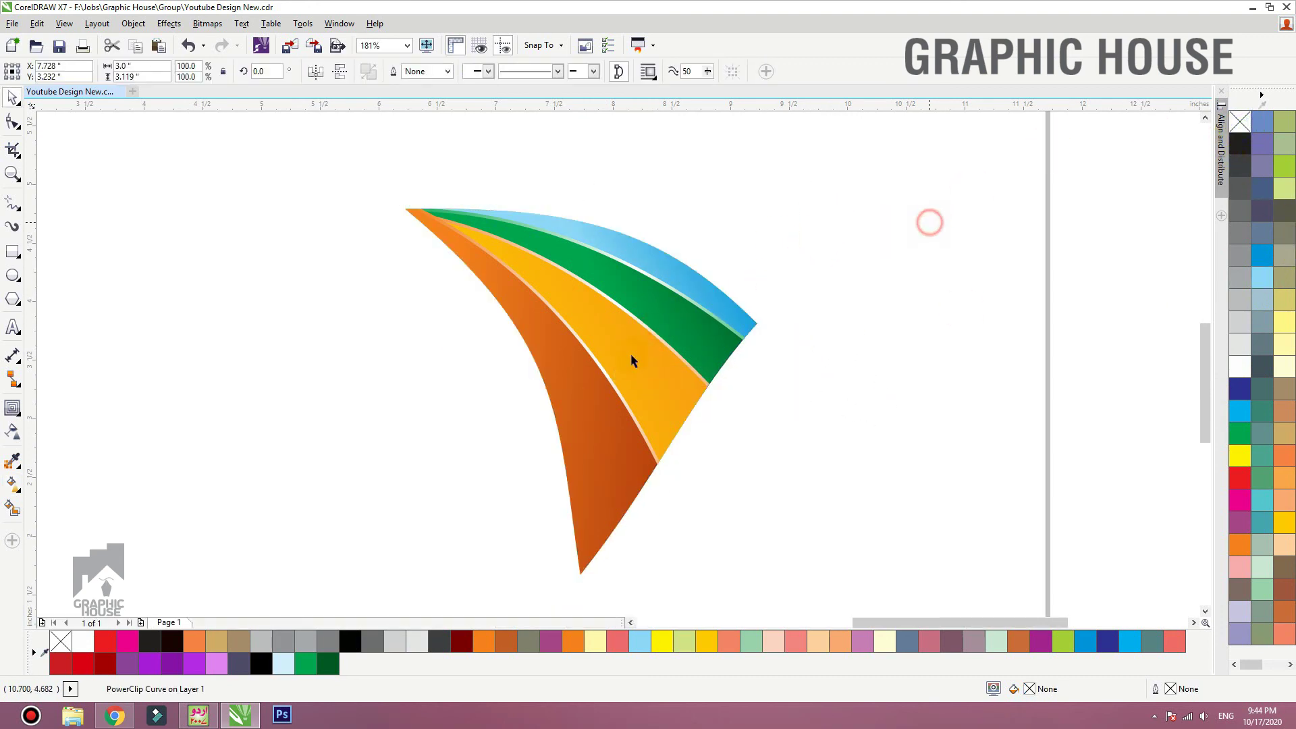
Move the clipped blade logo about 2.1" left into the empty area beneath the light blue panel
{"action": "left_click_drag", "start_coordinate": [617, 367], "coordinate": [611, 361]}
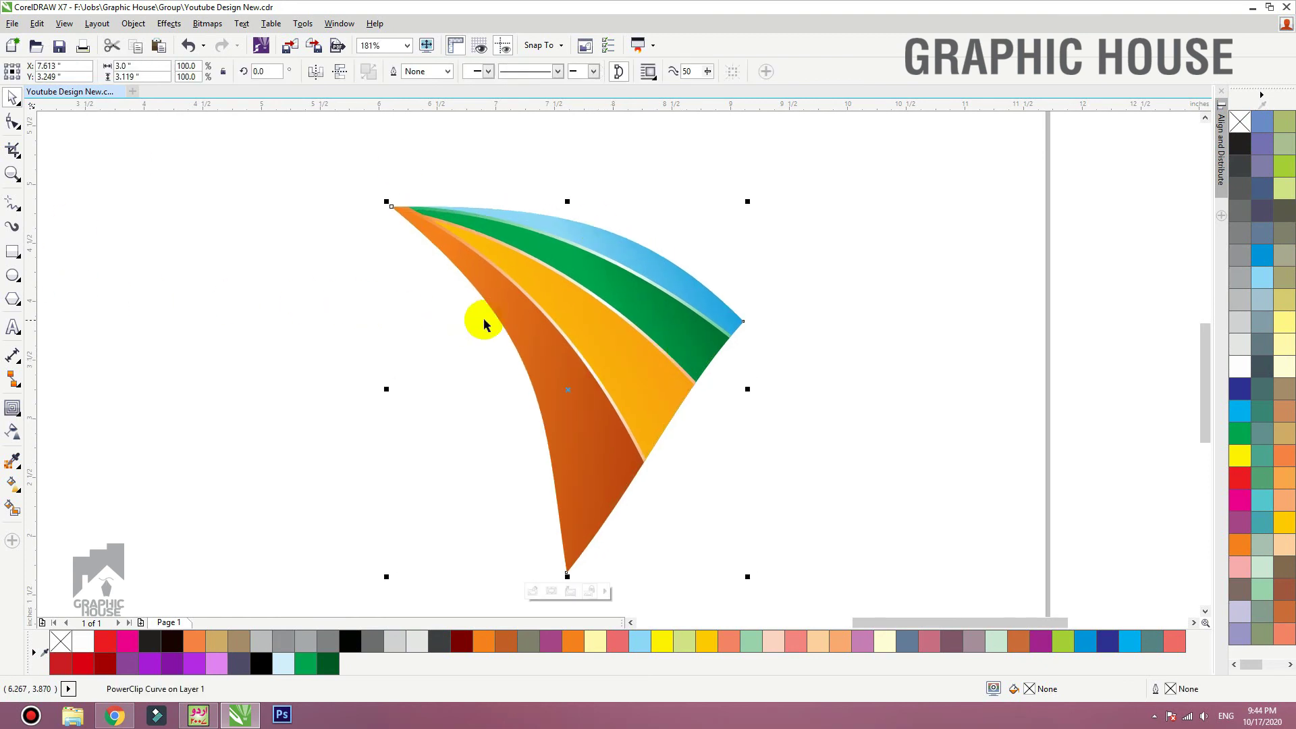
{"action": "left_click", "coordinate": [372, 328]}
{"action": "scroll", "coordinate": [572, 347], "scroll_direction": "down", "scroll_amount": 3}
{"action": "left_click", "coordinate": [573, 345]}
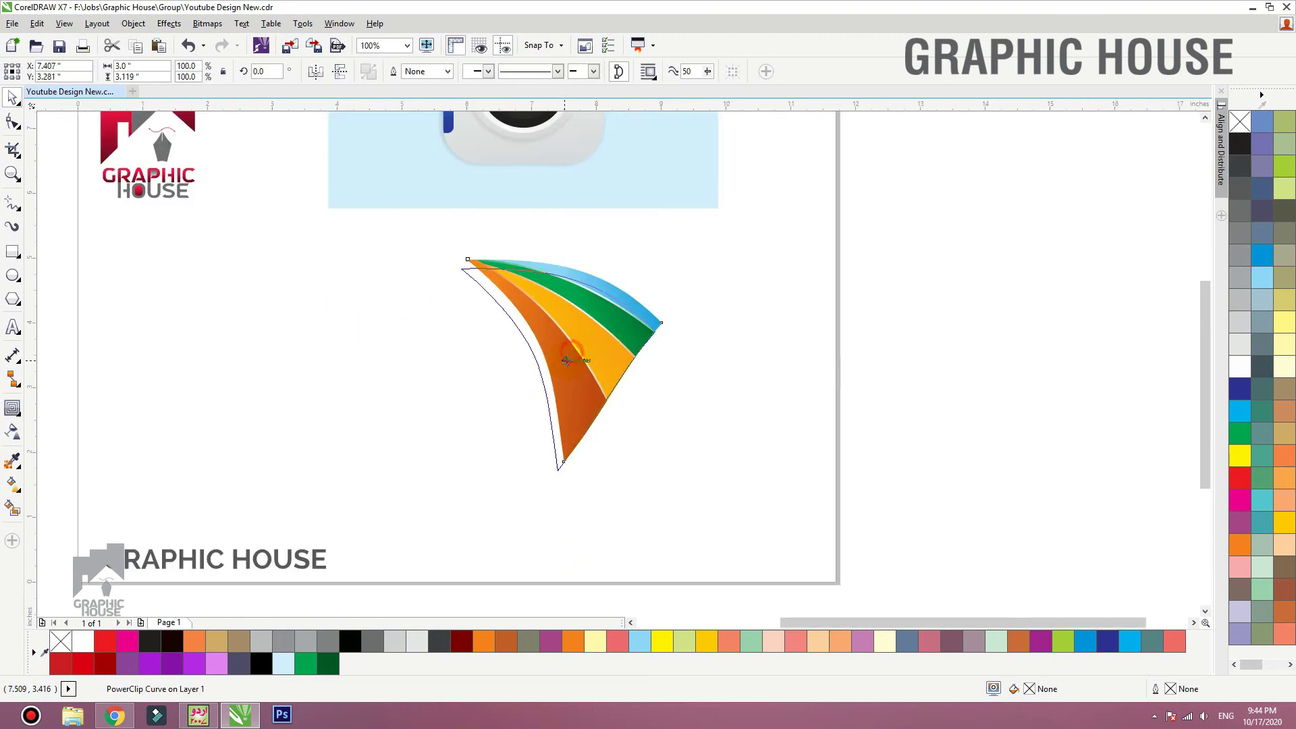
{"action": "left_click_drag", "start_coordinate": [592, 338], "coordinate": [463, 337]}
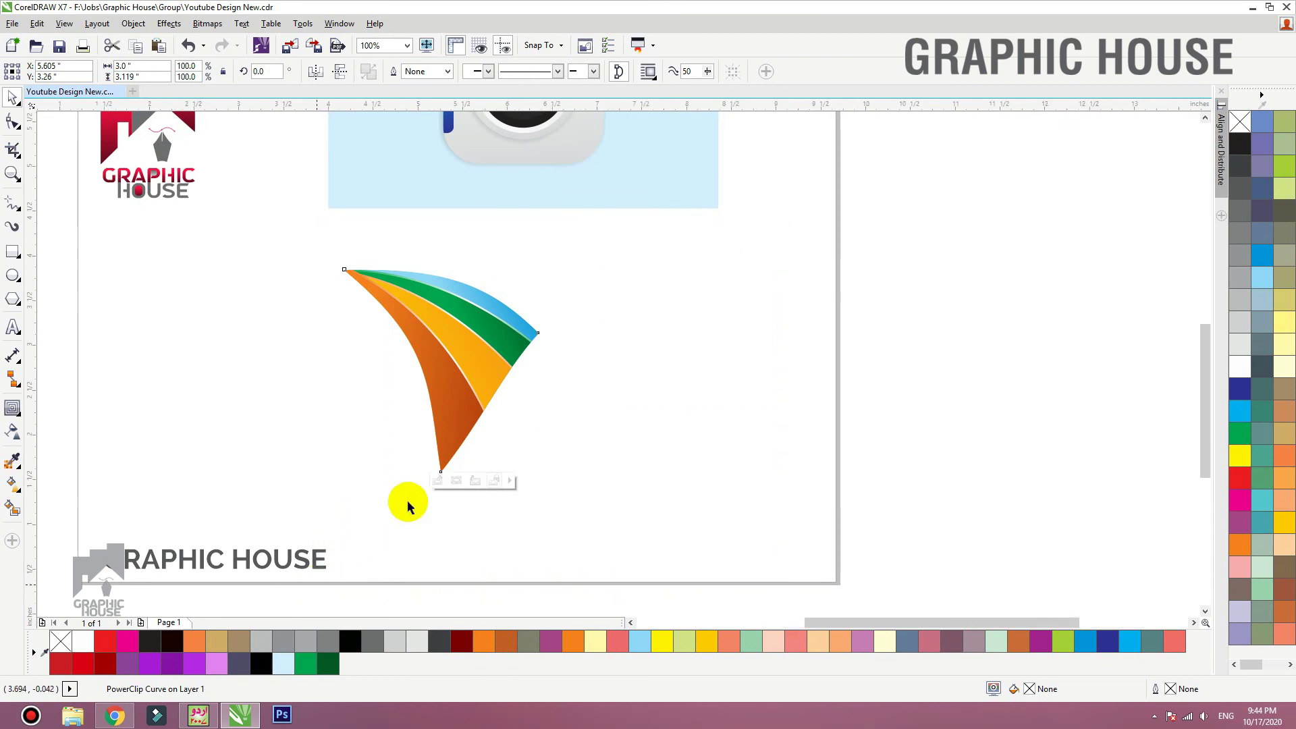
Draw a flat ellipse about 1.34" by 0.2" just below the logo's lower tip, filled with black and without outline
{"action": "scroll", "coordinate": [405, 503], "scroll_direction": "up", "scroll_amount": 2}
{"action": "left_click", "coordinate": [13, 276]}
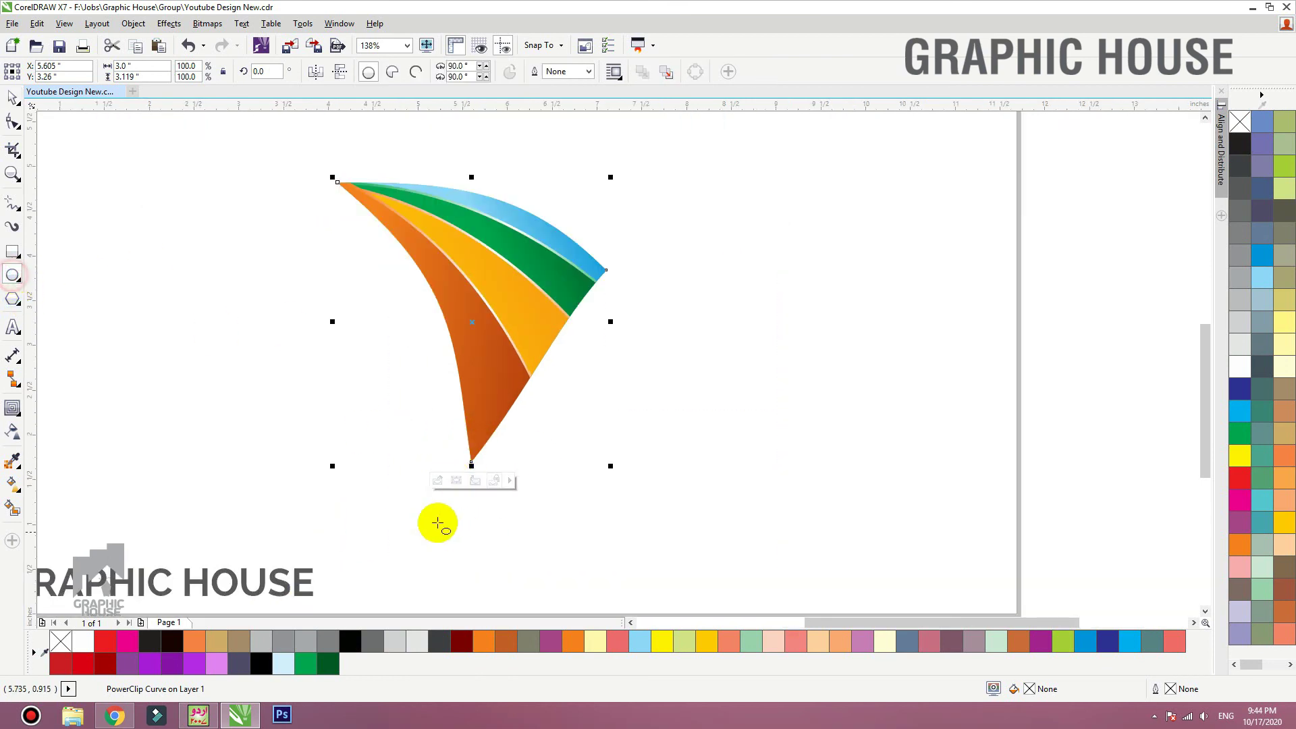
{"action": "left_click_drag", "start_coordinate": [410, 474], "coordinate": [488, 484]}
{"action": "left_click", "coordinate": [1240, 143]}
{"action": "right_click", "coordinate": [1240, 122]}
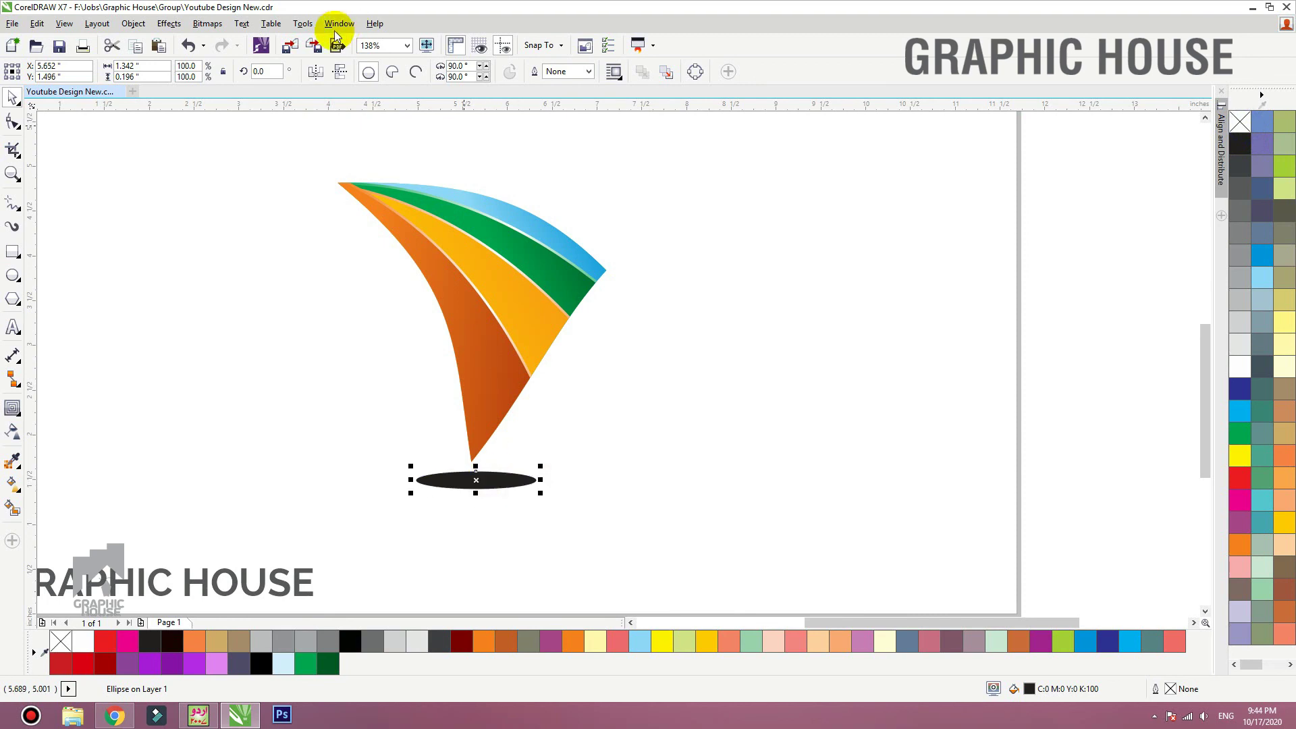
Convert the black ellipse to a 300 dpi RGB bitmap with anti-aliasing and a transparent background
{"action": "left_click", "coordinate": [210, 24]}
{"action": "left_click", "coordinate": [226, 43]}
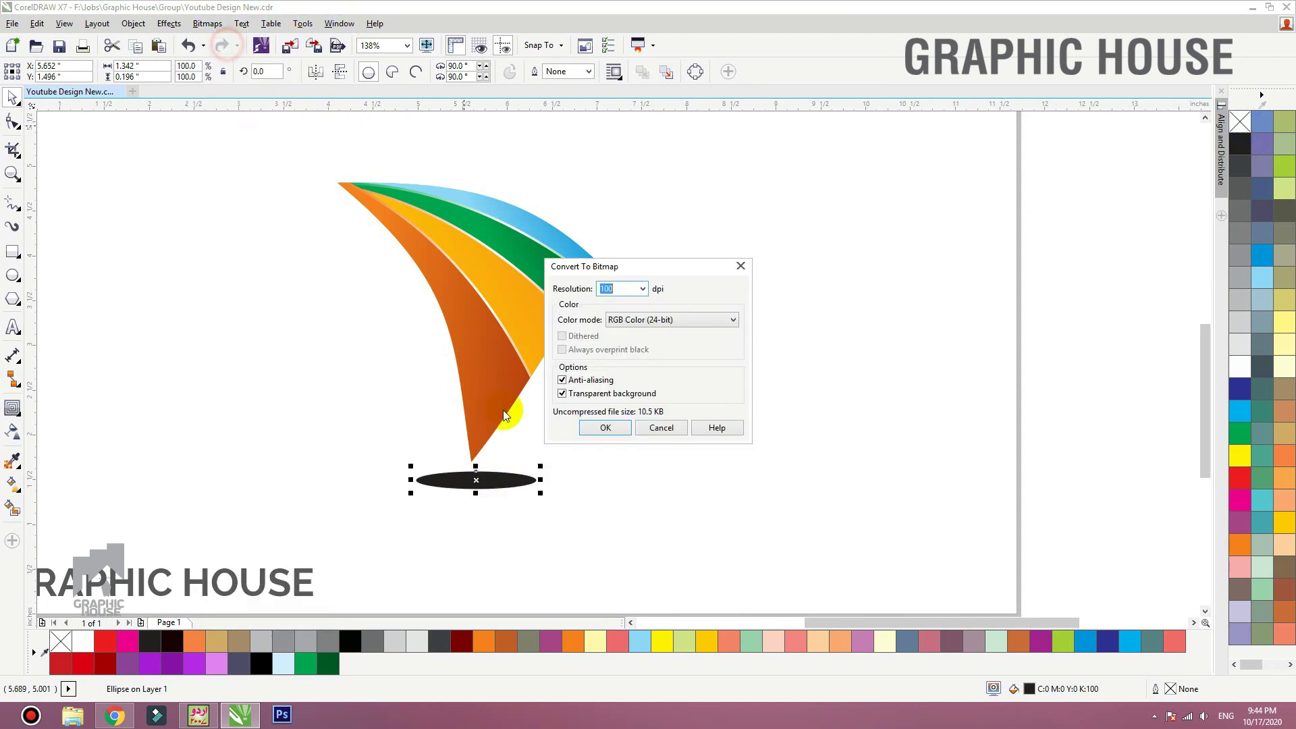
{"action": "left_click", "coordinate": [608, 428]}
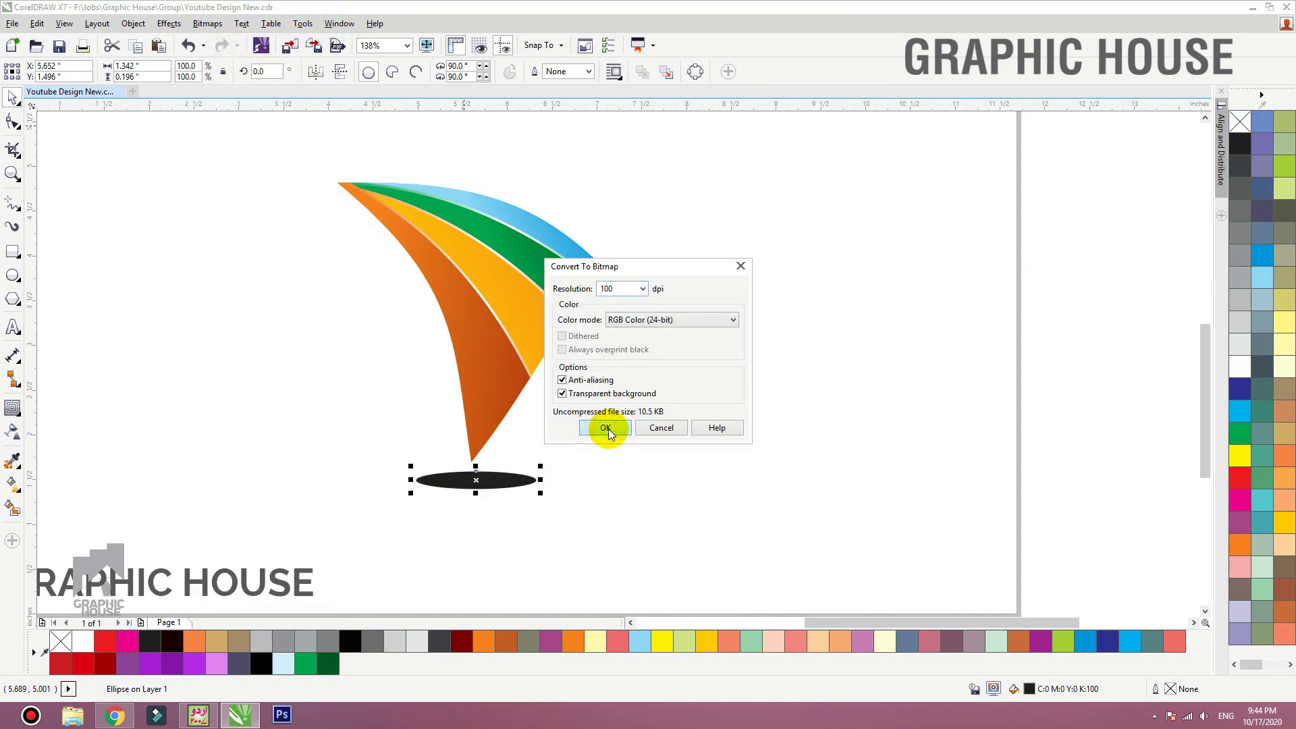
{"action": "double_click", "coordinate": [608, 288]}
{"action": "type", "text": "5"}
{"action": "type", "text": "0"}
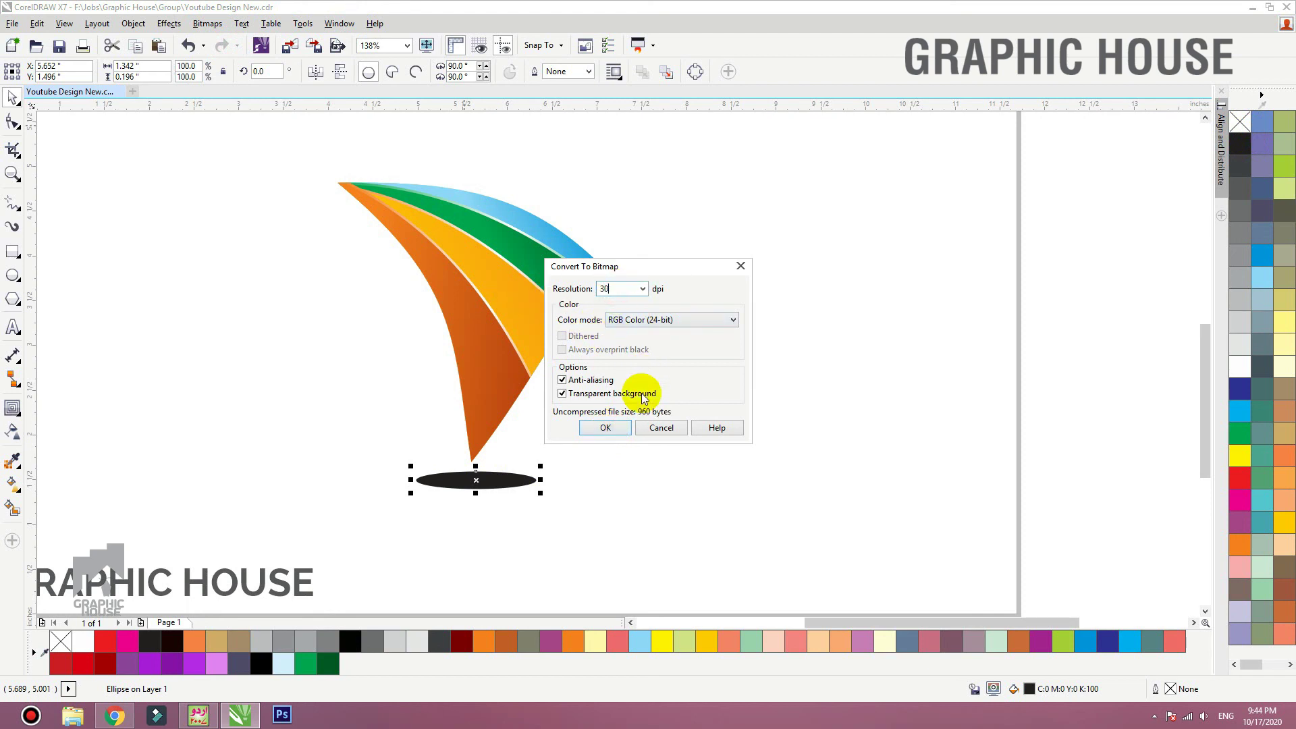
{"action": "type", "text": "0"}
{"action": "left_click", "coordinate": [605, 428]}
Apply a Gaussian blur with a radius of about 70 pixels to the ellipse bitmap for a soft shadow
{"action": "left_click", "coordinate": [208, 23]}
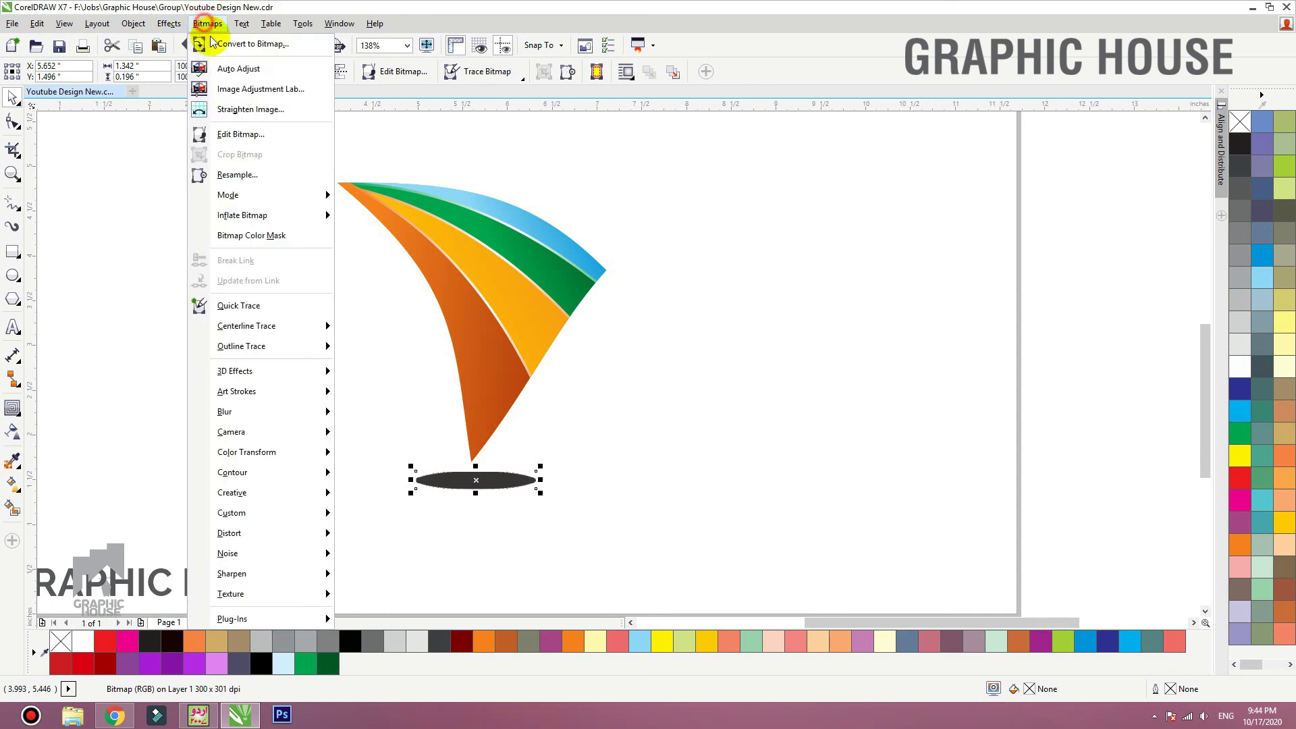
{"action": "mouse_move", "coordinate": [297, 411]}
{"action": "left_click", "coordinate": [405, 433]}
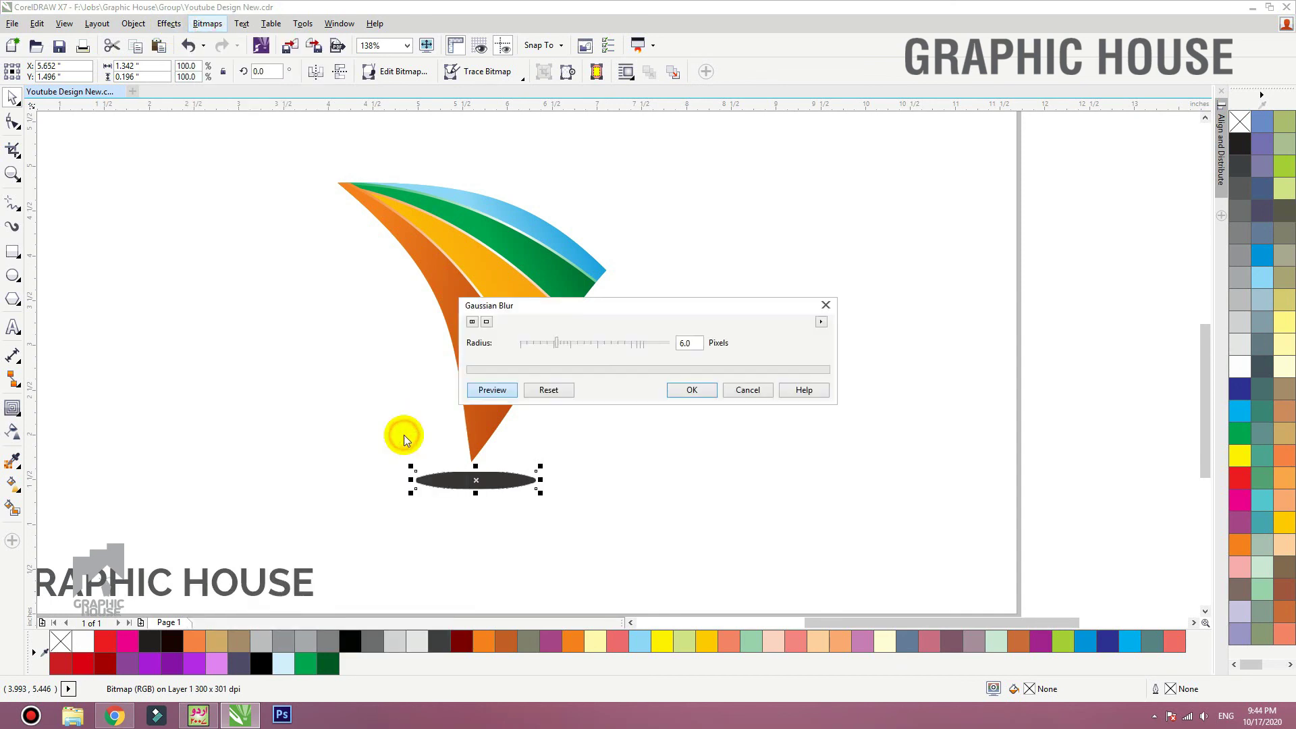
{"action": "left_click_drag", "start_coordinate": [618, 347], "coordinate": [628, 347]}
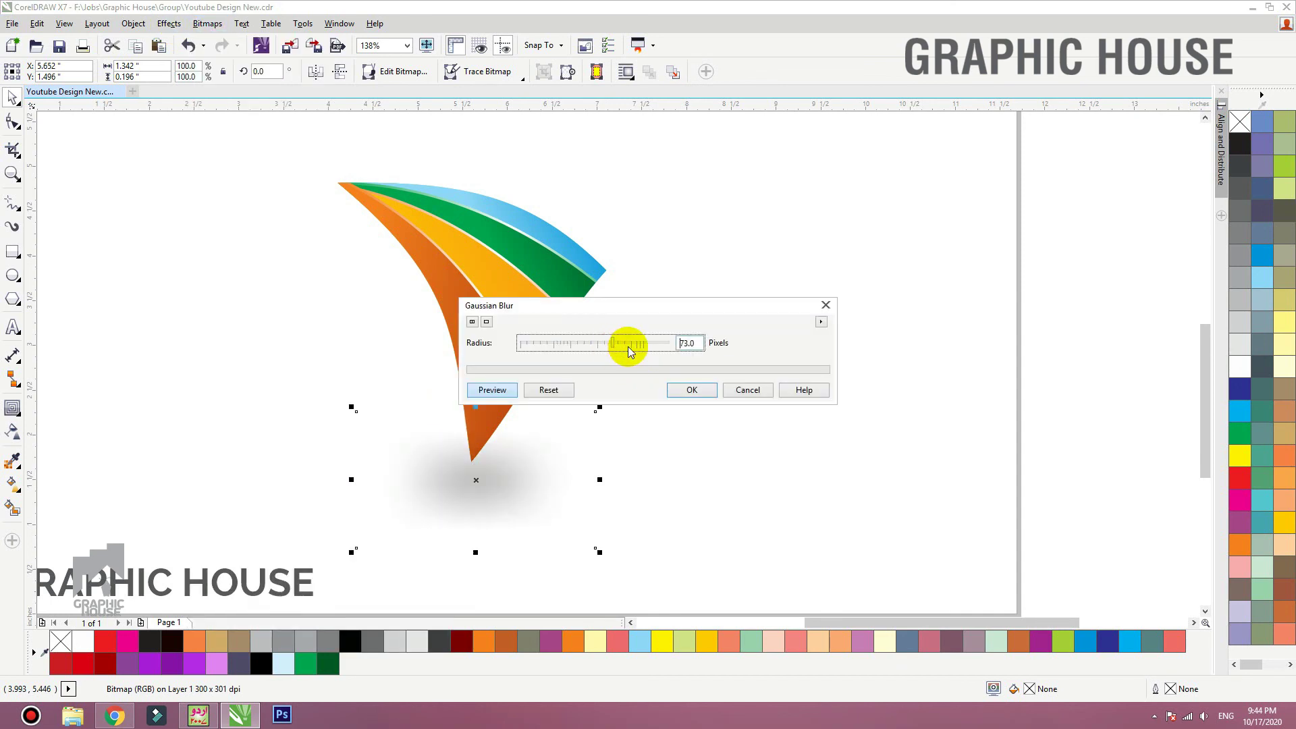
{"action": "left_click", "coordinate": [692, 390]}
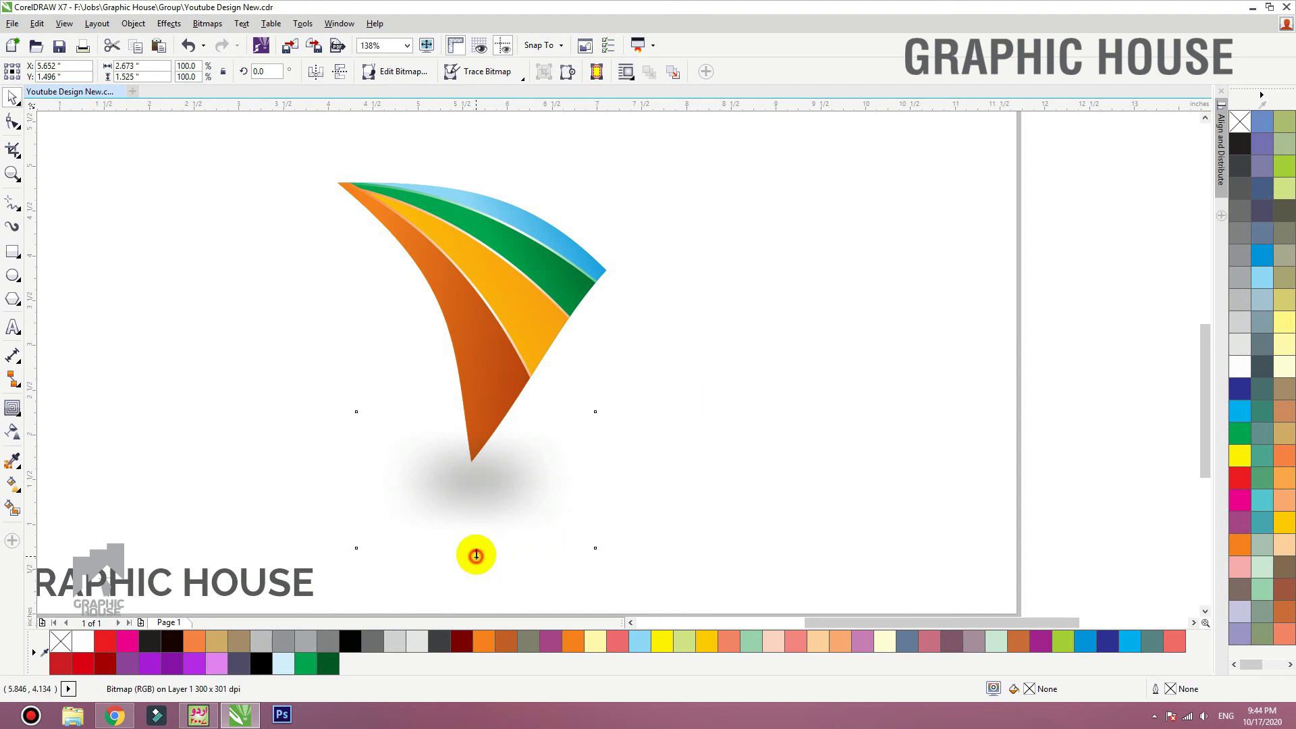
Flatten and narrow the blurred shadow bitmap beneath the logo's lower tip
{"action": "left_click_drag", "start_coordinate": [476, 555], "coordinate": [522, 506]}
{"action": "left_click_drag", "start_coordinate": [603, 480], "coordinate": [582, 476]}
{"action": "left_click", "coordinate": [700, 448]}
{"action": "scroll", "coordinate": [675, 438], "scroll_direction": "down", "scroll_amount": 4}
Move the blade logo together with its shadow about 1.5" right, centring it beneath the light blue panel
{"action": "left_click_drag", "start_coordinate": [689, 513], "coordinate": [544, 389]}
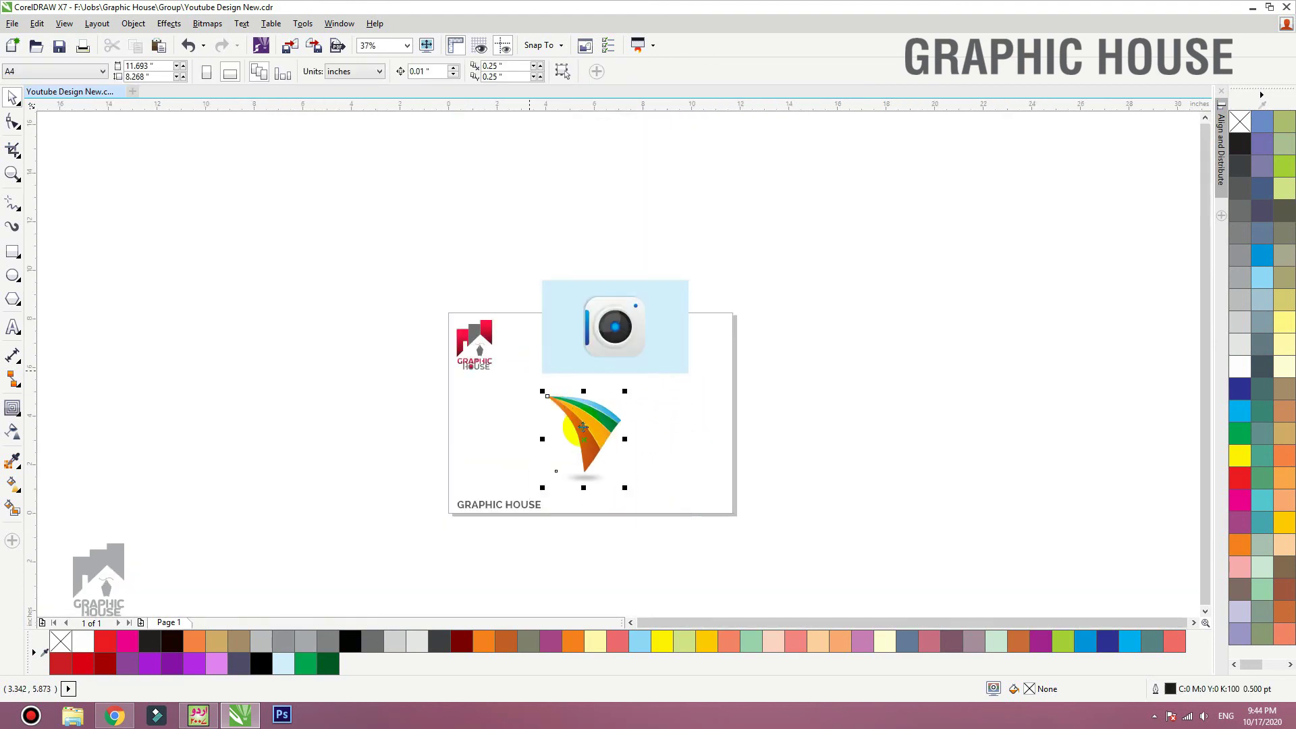
{"action": "left_click_drag", "start_coordinate": [577, 432], "coordinate": [615, 432]}
{"action": "left_click", "coordinate": [533, 428]}
{"action": "scroll", "coordinate": [626, 421], "scroll_direction": "up", "scroll_amount": 2}
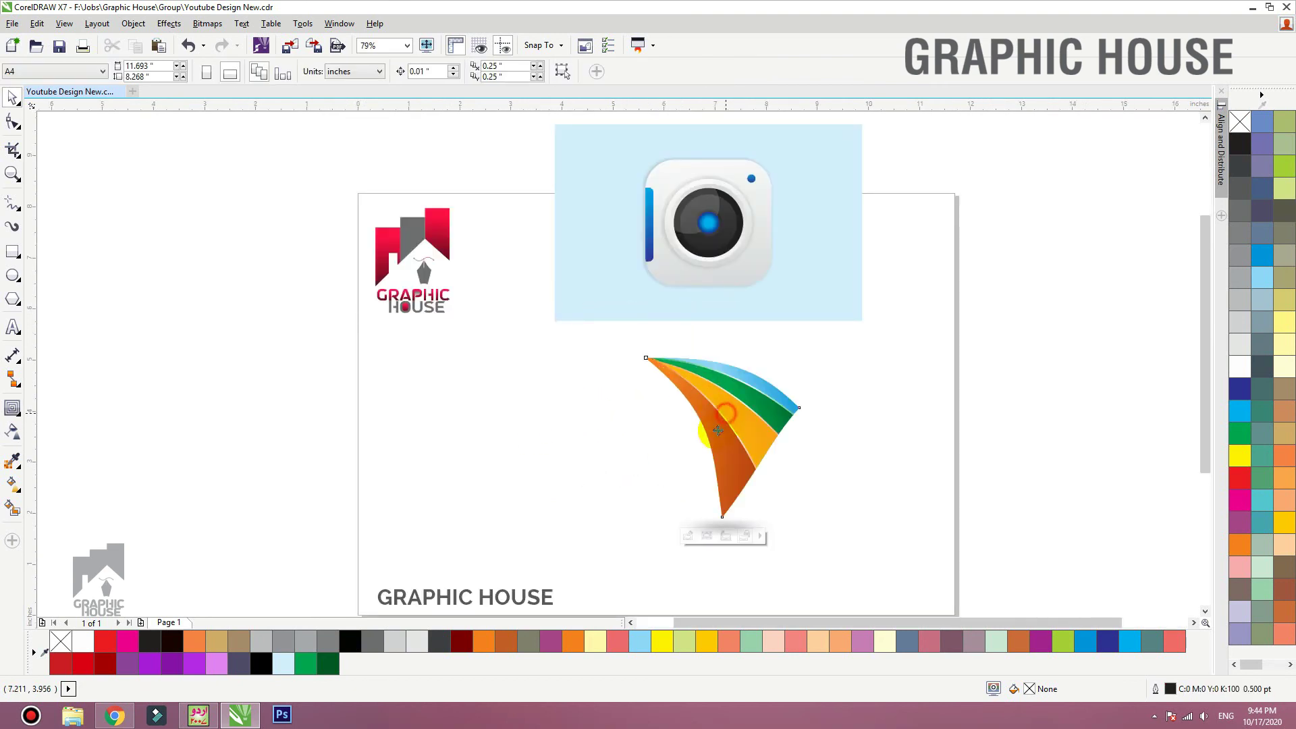
Create an empty copy of the logo's clipping shape over the blades and fill it with white
{"action": "left_click", "coordinate": [718, 430]}
{"action": "scroll", "coordinate": [717, 430], "scroll_direction": "up", "scroll_amount": 3}
{"action": "scroll", "coordinate": [655, 331], "scroll_direction": "down", "scroll_amount": 2}
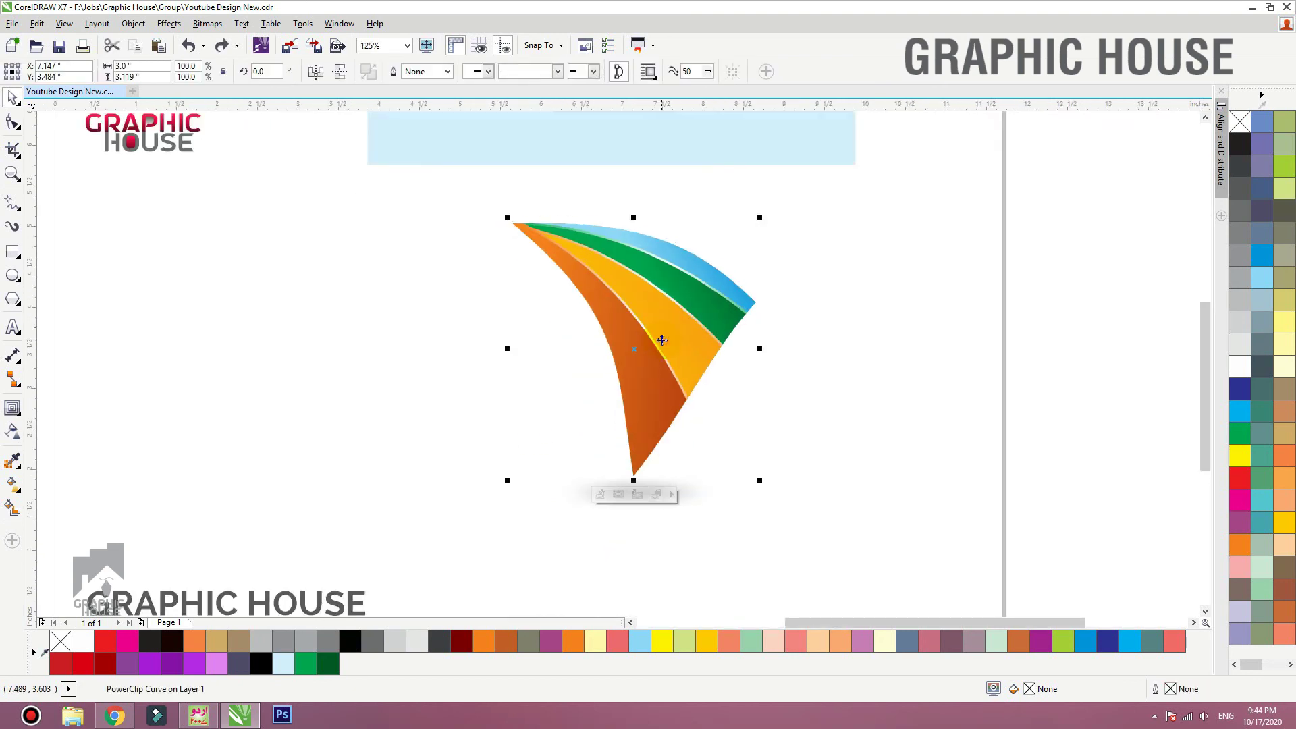
{"action": "left_click_drag", "start_coordinate": [662, 340], "coordinate": [655, 368]}
{"action": "key", "text": "Delete"}
{"action": "left_click", "coordinate": [1244, 364]}
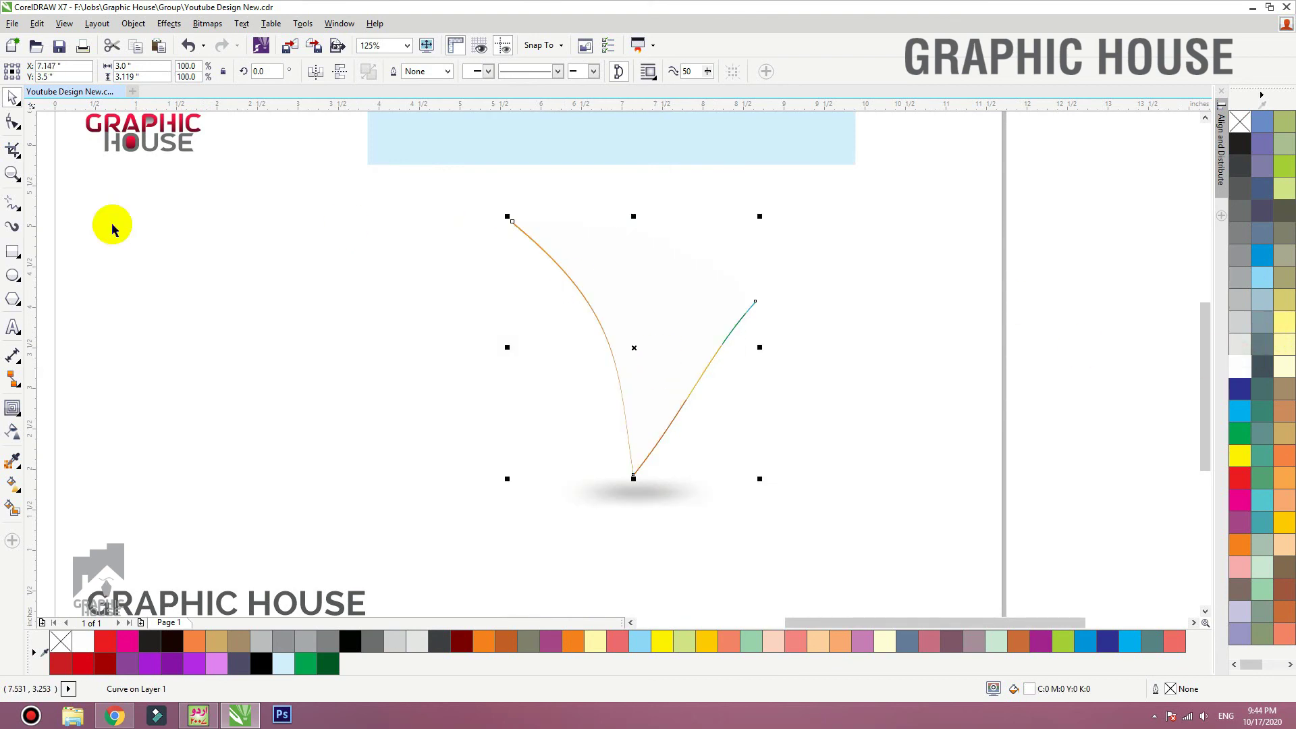
Apply a linear transparency to the white shape, fading from above the logo down into the upper part of the blades
{"action": "left_click", "coordinate": [13, 429]}
{"action": "left_click", "coordinate": [36, 71]}
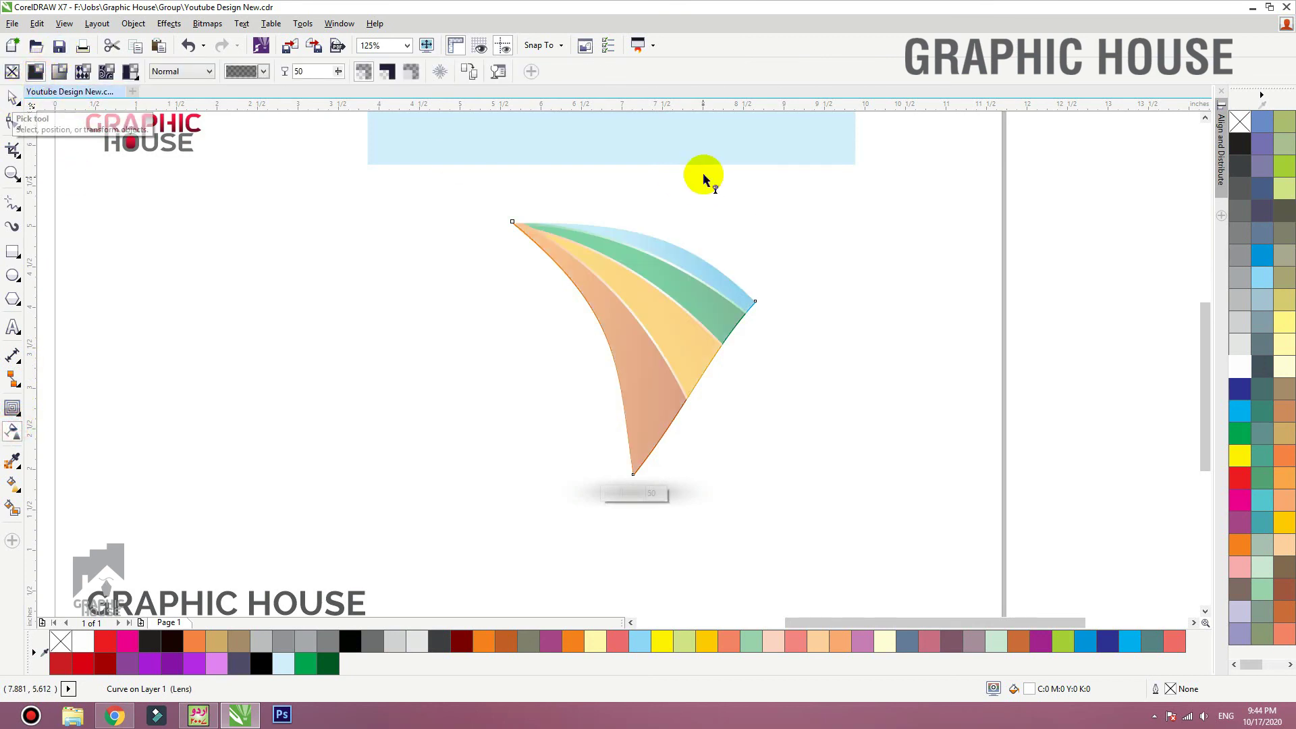
{"action": "left_click_drag", "start_coordinate": [659, 152], "coordinate": [629, 340]}
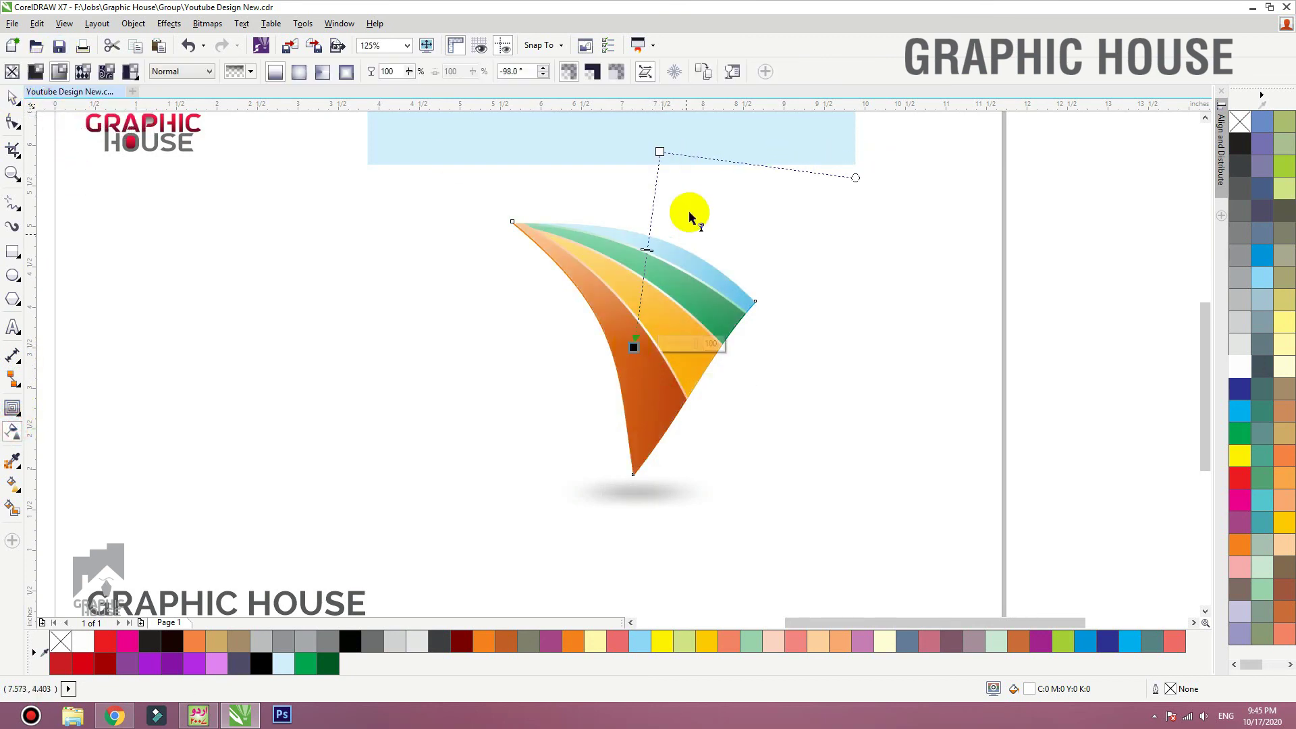
{"action": "left_click_drag", "start_coordinate": [660, 153], "coordinate": [694, 111]}
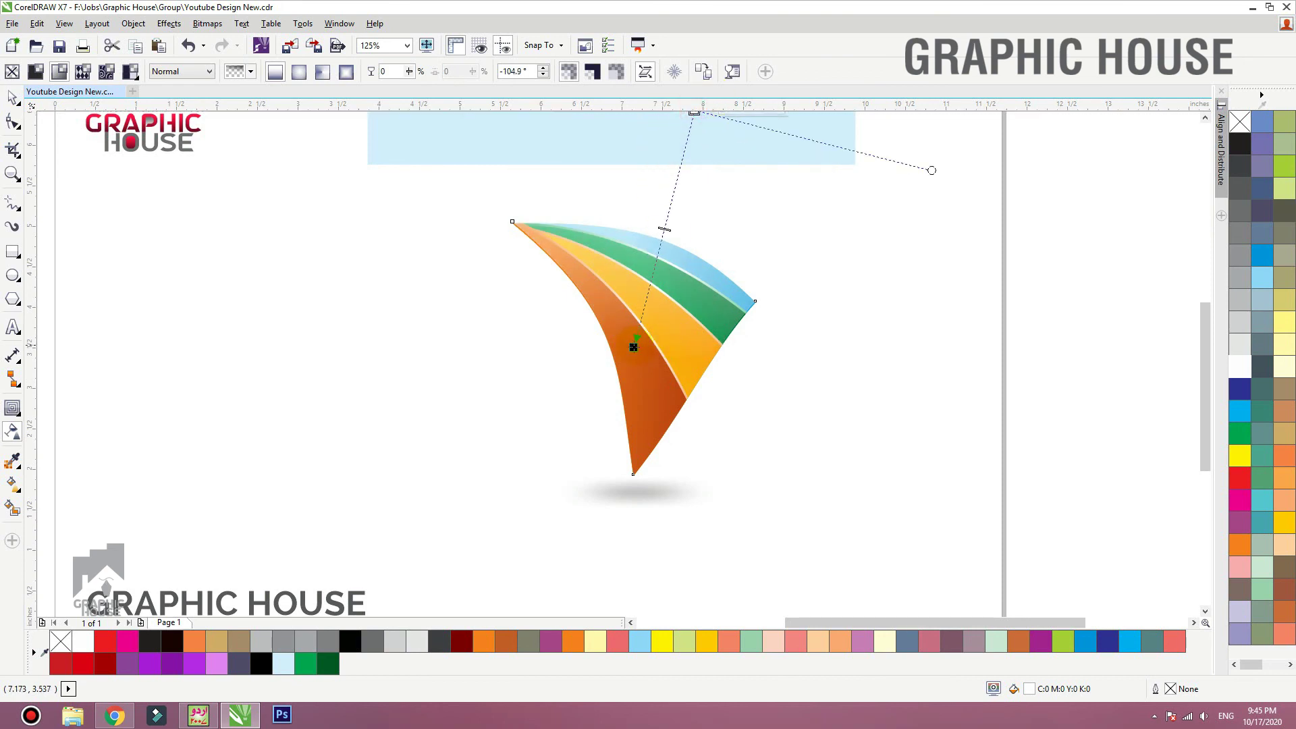
{"action": "left_click_drag", "start_coordinate": [633, 347], "coordinate": [633, 277]}
{"action": "key", "text": "space"}
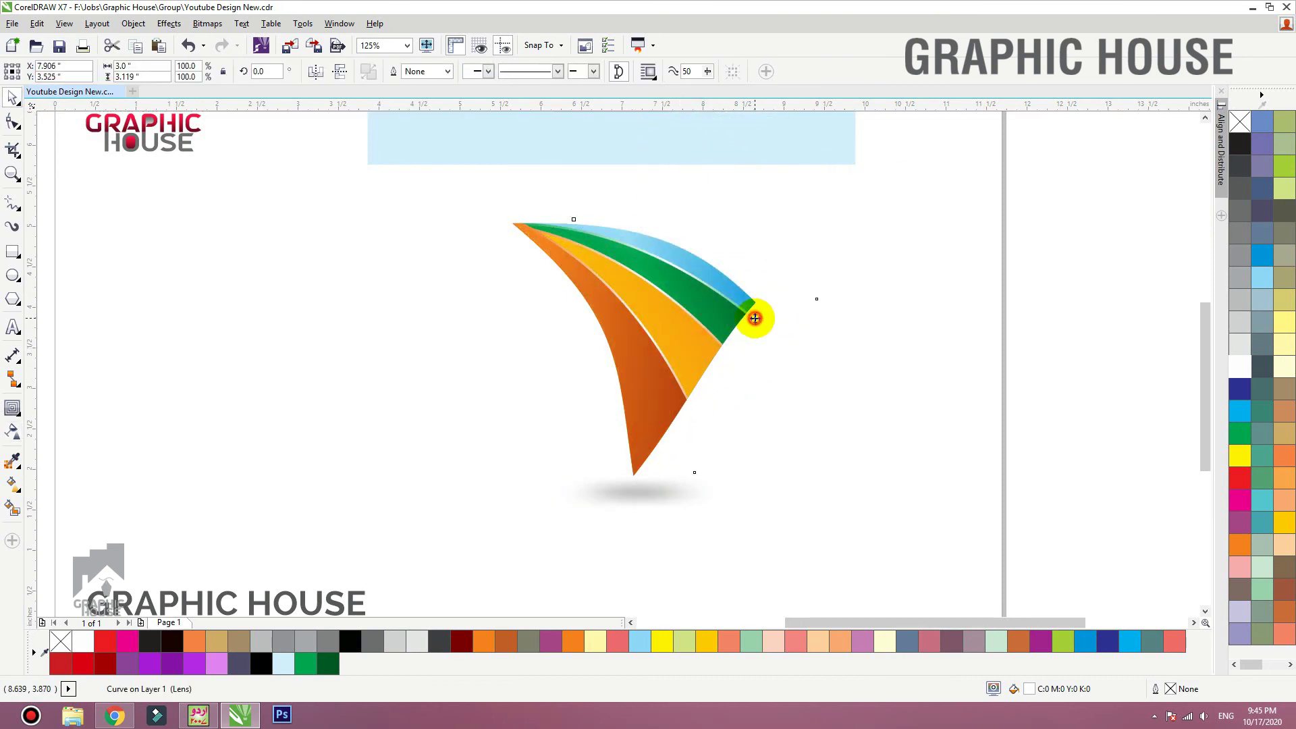
Try offsetting the transparent overlay about 0.76" to the right of the logo and filling it with light blue and a stronger blue
{"action": "left_click", "coordinate": [755, 318]}
{"action": "left_click", "coordinate": [1261, 277]}
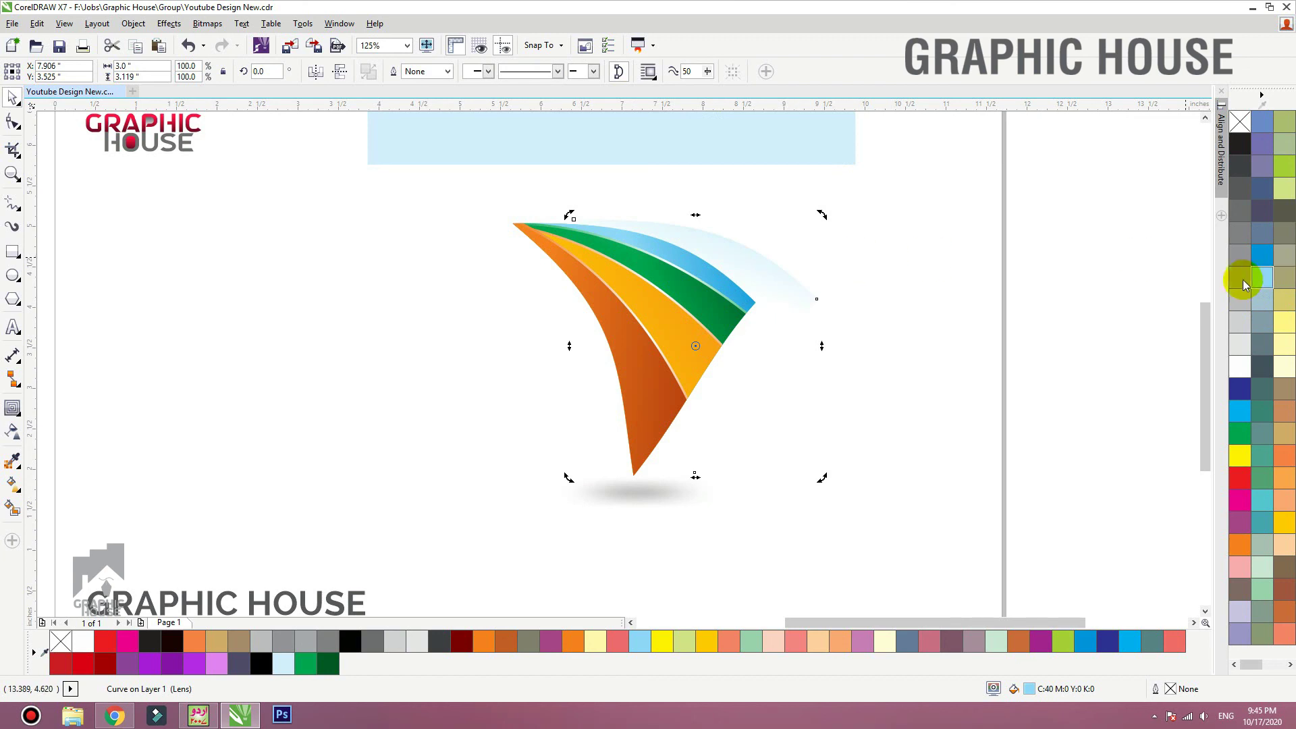
{"action": "left_click", "coordinate": [1261, 255]}
Scale the transparent white overlay to 89.5%, about 2.684" by 2.791", inside the logo's outline, and undo the last trial move
{"action": "left_click_drag", "start_coordinate": [684, 257], "coordinate": [717, 282]}
{"action": "left_click", "coordinate": [753, 220]}
{"action": "left_click", "coordinate": [836, 220]}
{"action": "key", "text": "F2"}
{"action": "left_click_drag", "start_coordinate": [860, 191], "coordinate": [493, 350]}
{"action": "left_click_drag", "start_coordinate": [669, 344], "coordinate": [586, 301]}
{"action": "key", "text": "ctrl+z"}
{"action": "left_click", "coordinate": [850, 292]}
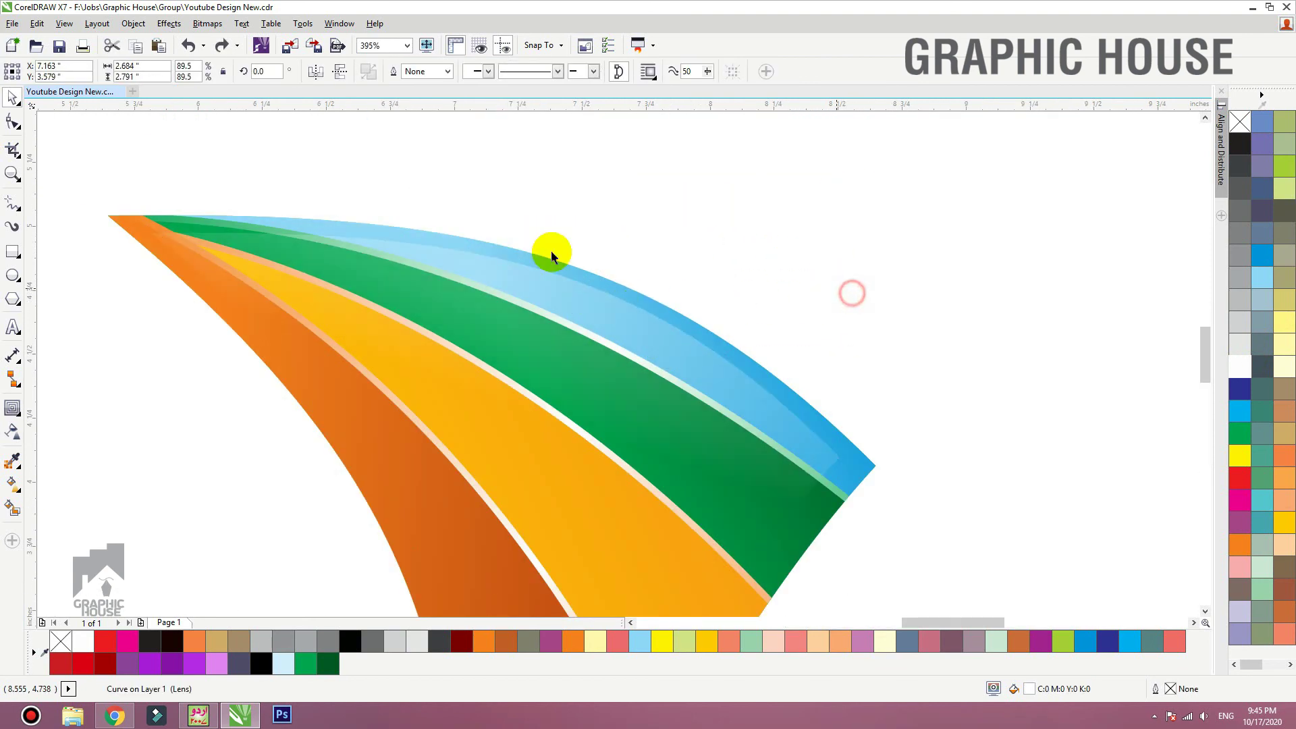
Examine the blade logo with its glossy overlay and shadow against the rest of the page
{"action": "scroll", "coordinate": [555, 278], "scroll_direction": "down", "scroll_amount": 2}
{"action": "left_click", "coordinate": [706, 373]}
{"action": "key", "text": "F4"}
{"action": "left_click", "coordinate": [581, 417]}
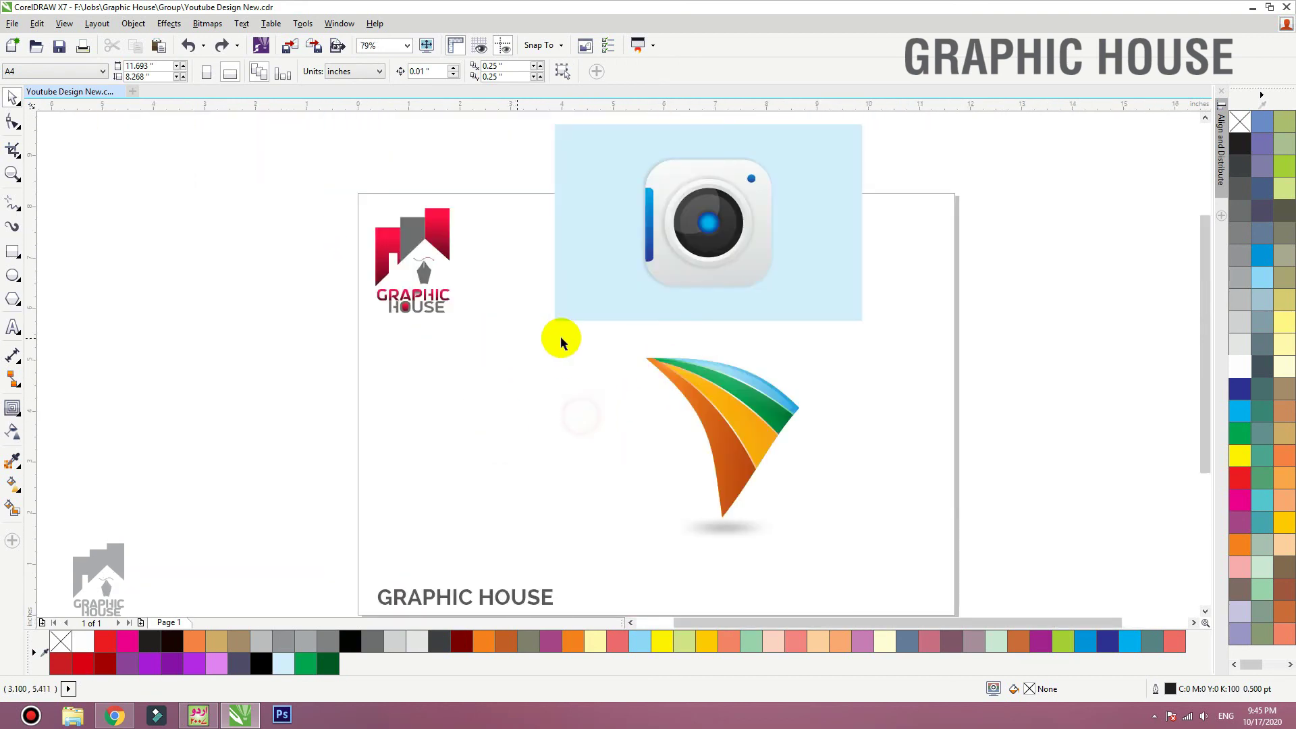
{"action": "left_click_drag", "start_coordinate": [650, 261], "coordinate": [916, 61]}
{"action": "left_click", "coordinate": [947, 212]}
{"action": "left_click", "coordinate": [712, 422]}
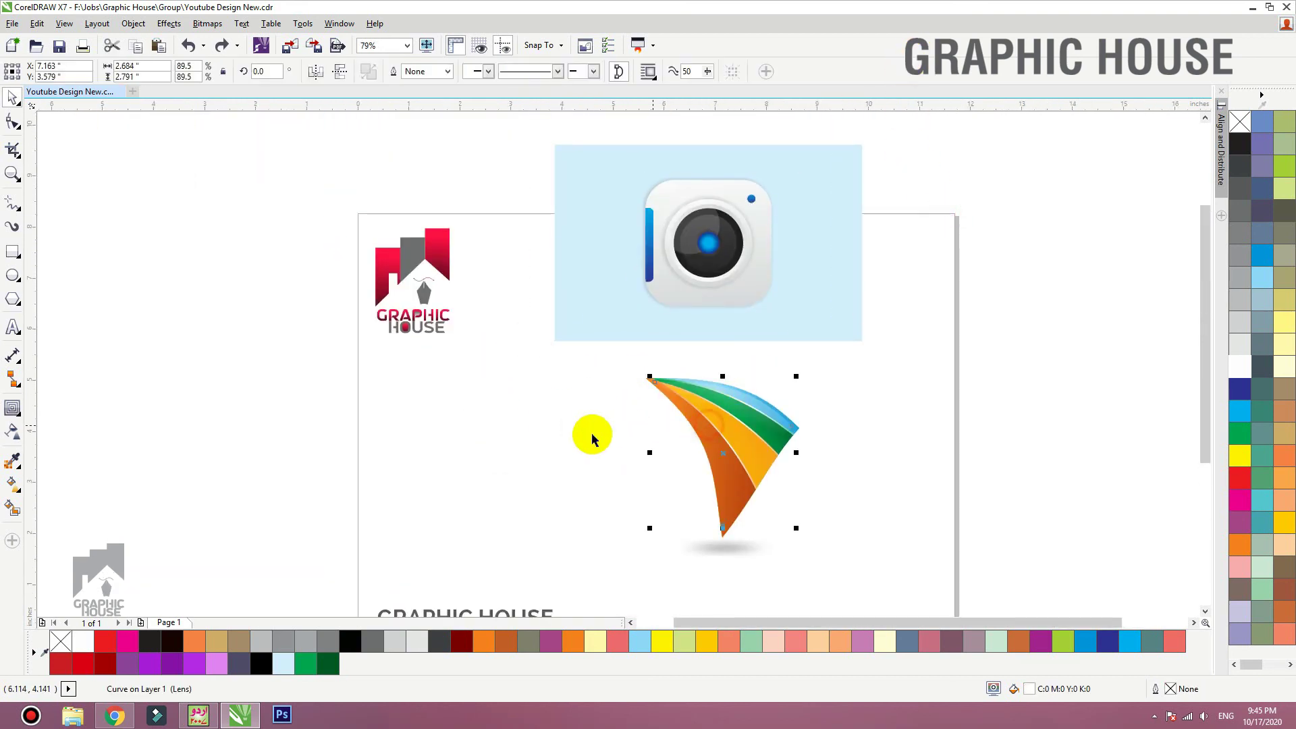
{"action": "left_click", "coordinate": [592, 435]}
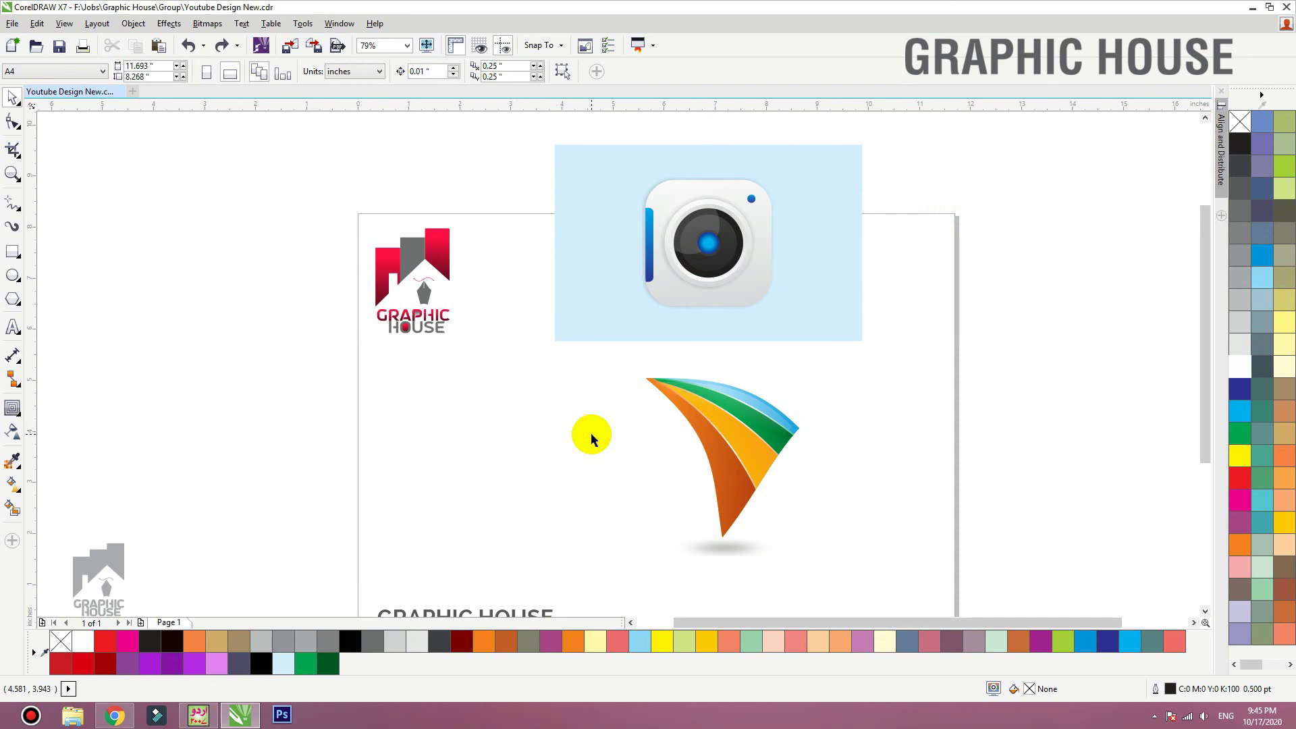